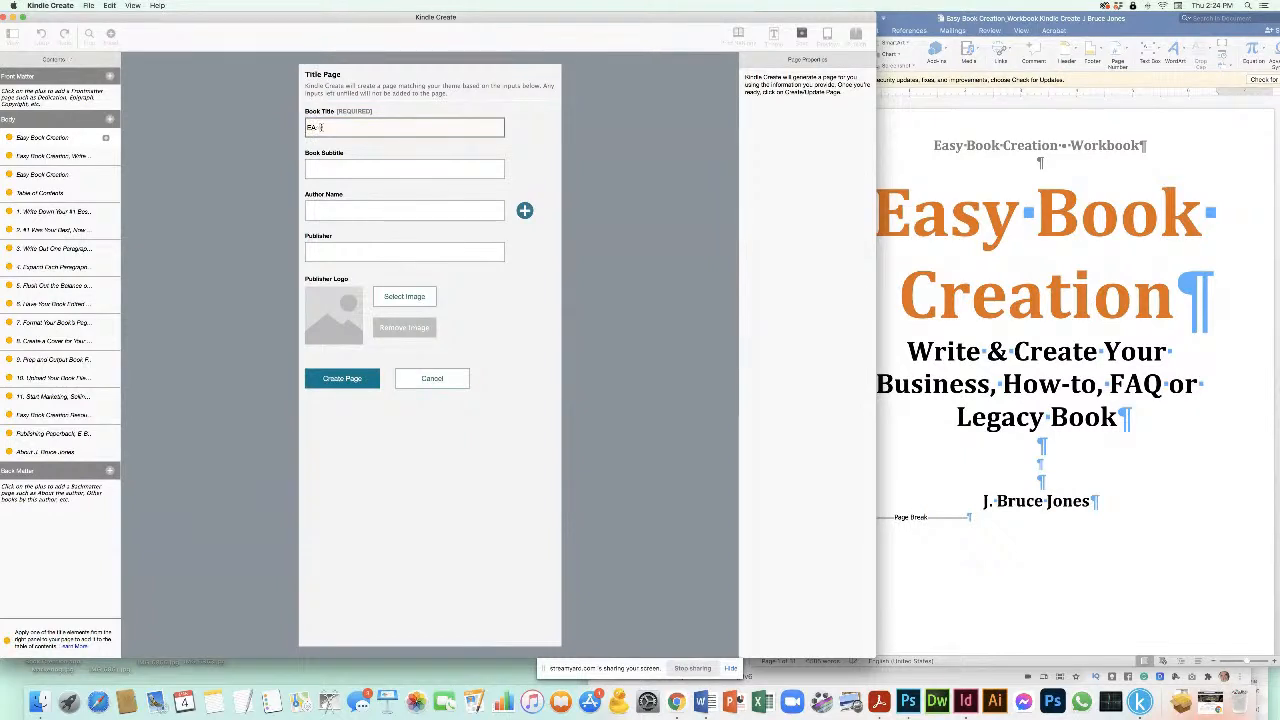
Step: Set the book title to "Easy Book Creation" and the subtitle to "Write & Create Your Business, How-to, FAQ or Legacy Book", copied from the Word document
text(Book Creation)
click(983, 330)
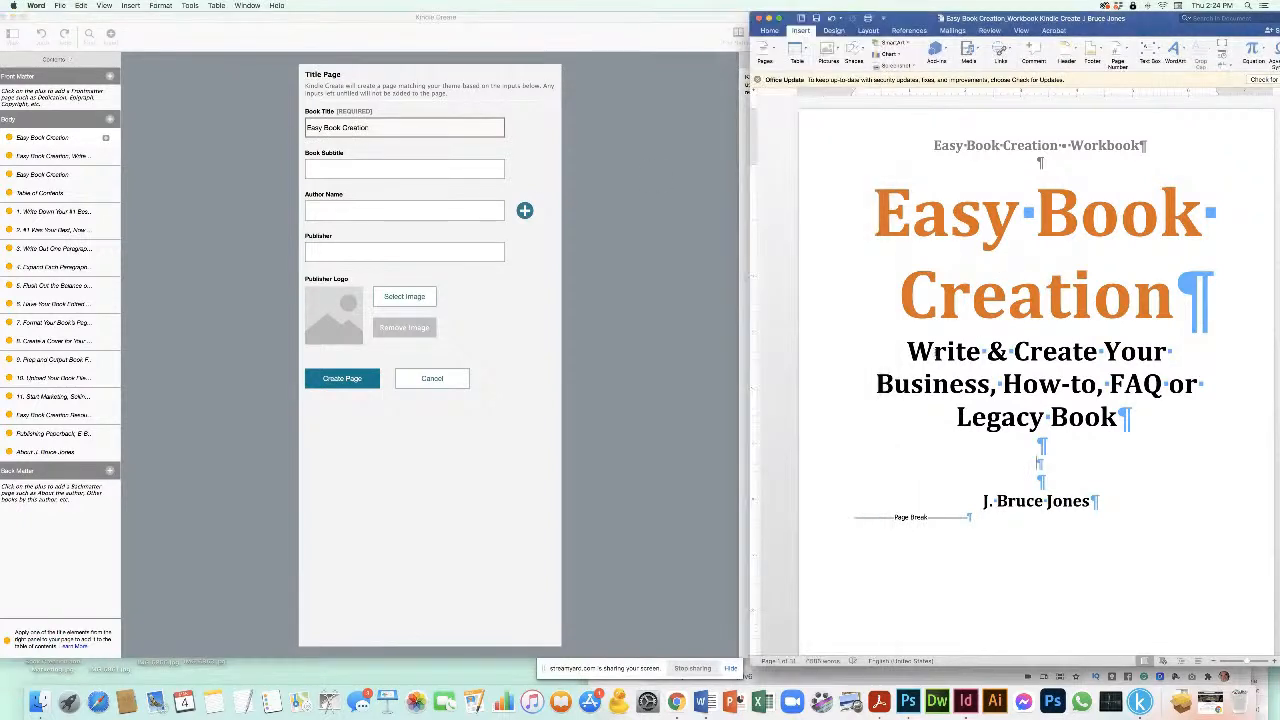
drag(907, 342, 1130, 418)
key(super+c)
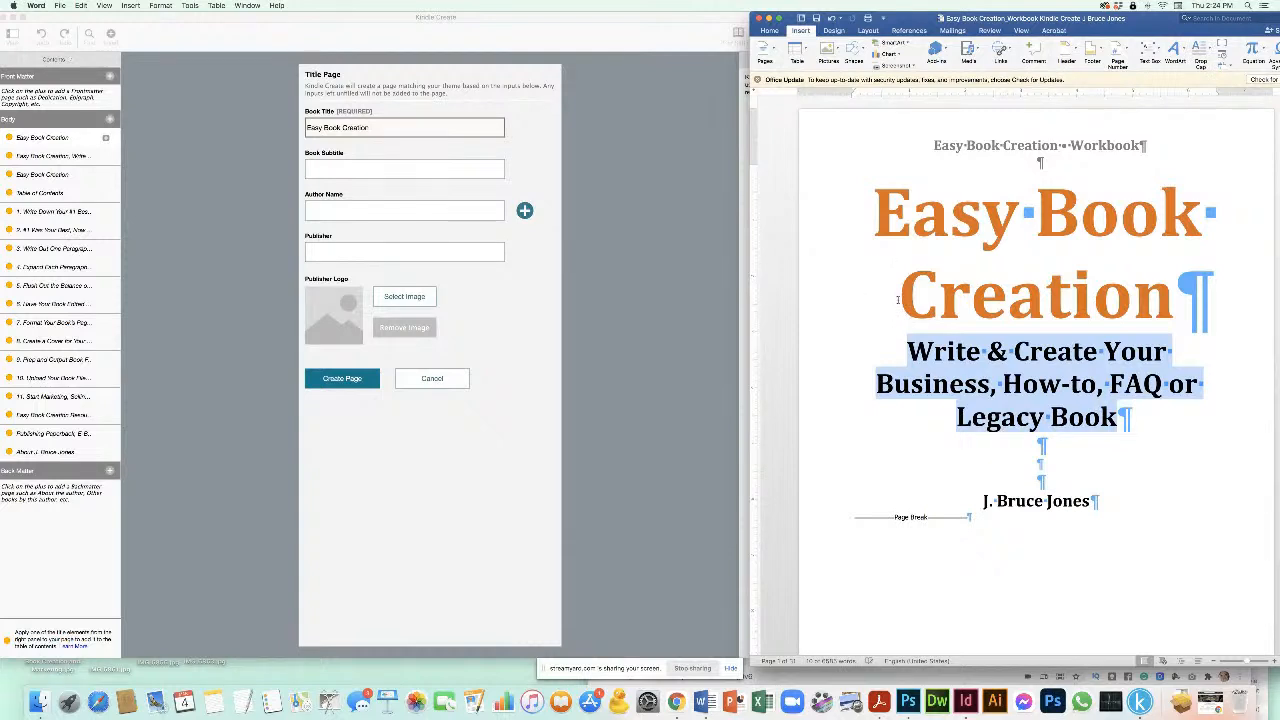
click(320, 170)
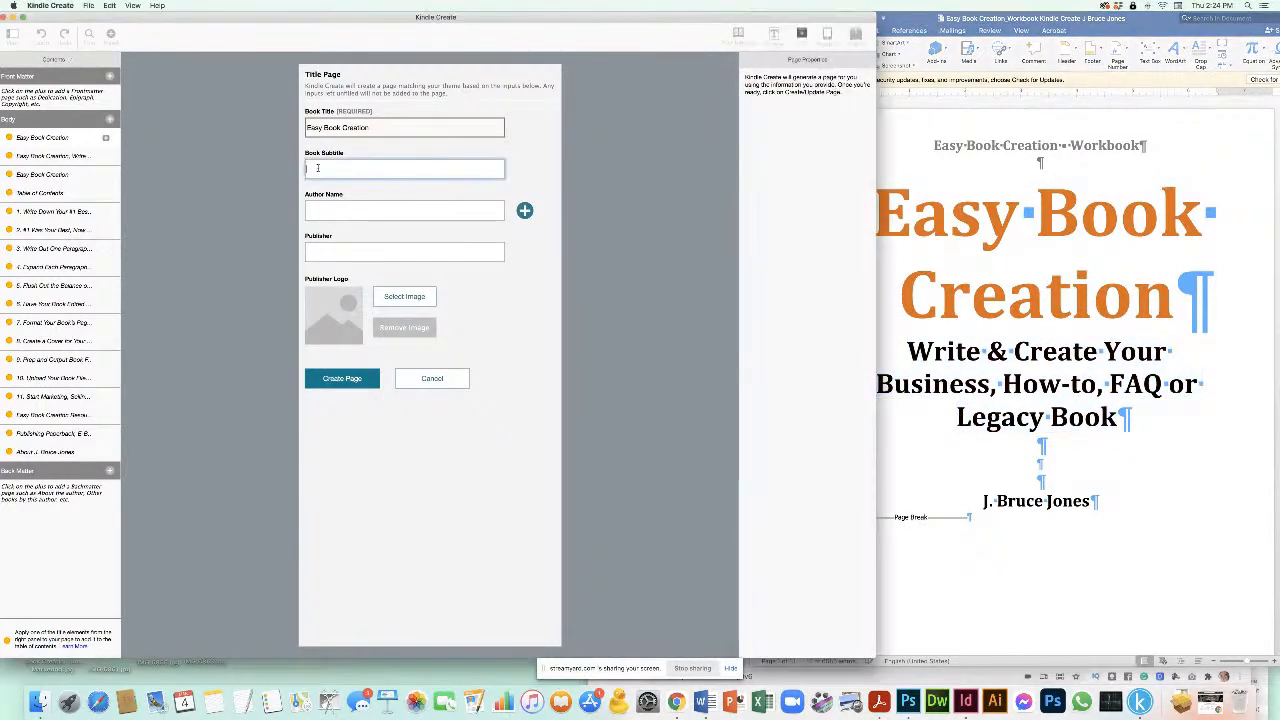
key(super+v)
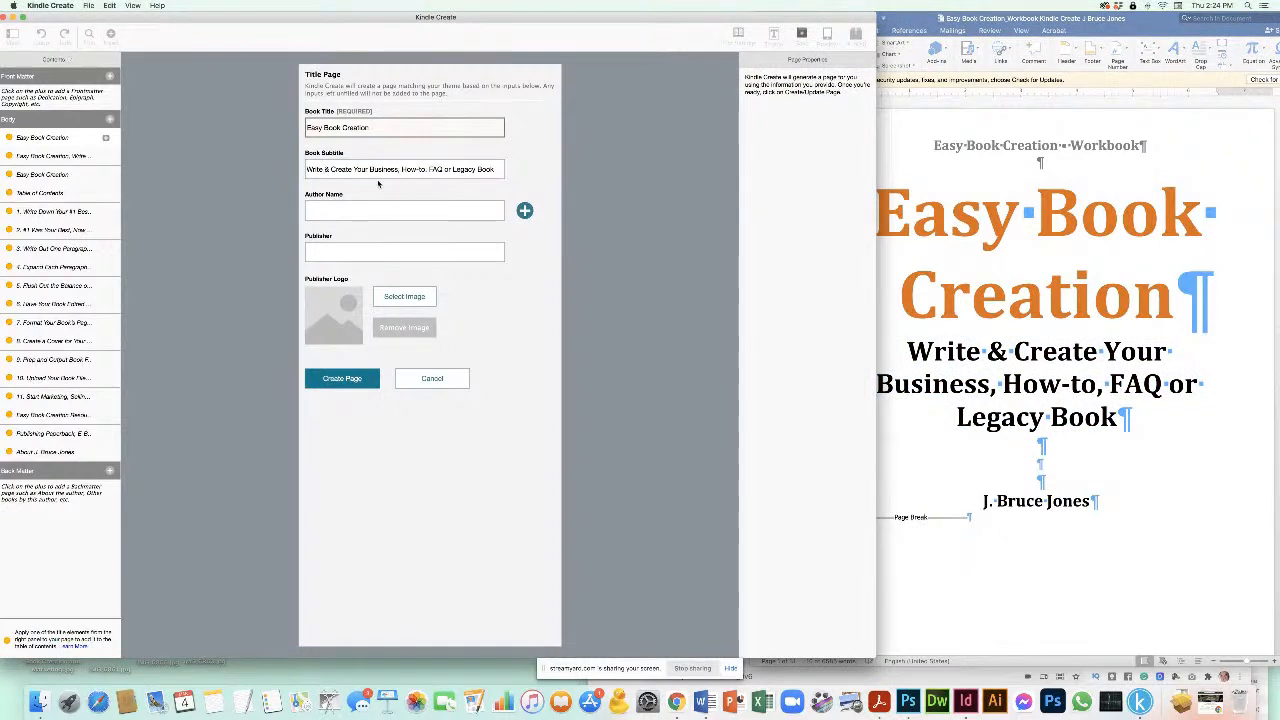
Step: Enter the author's name and the publisher's web domain on the title page form, and widen the Kindle Create window
click(323, 210)
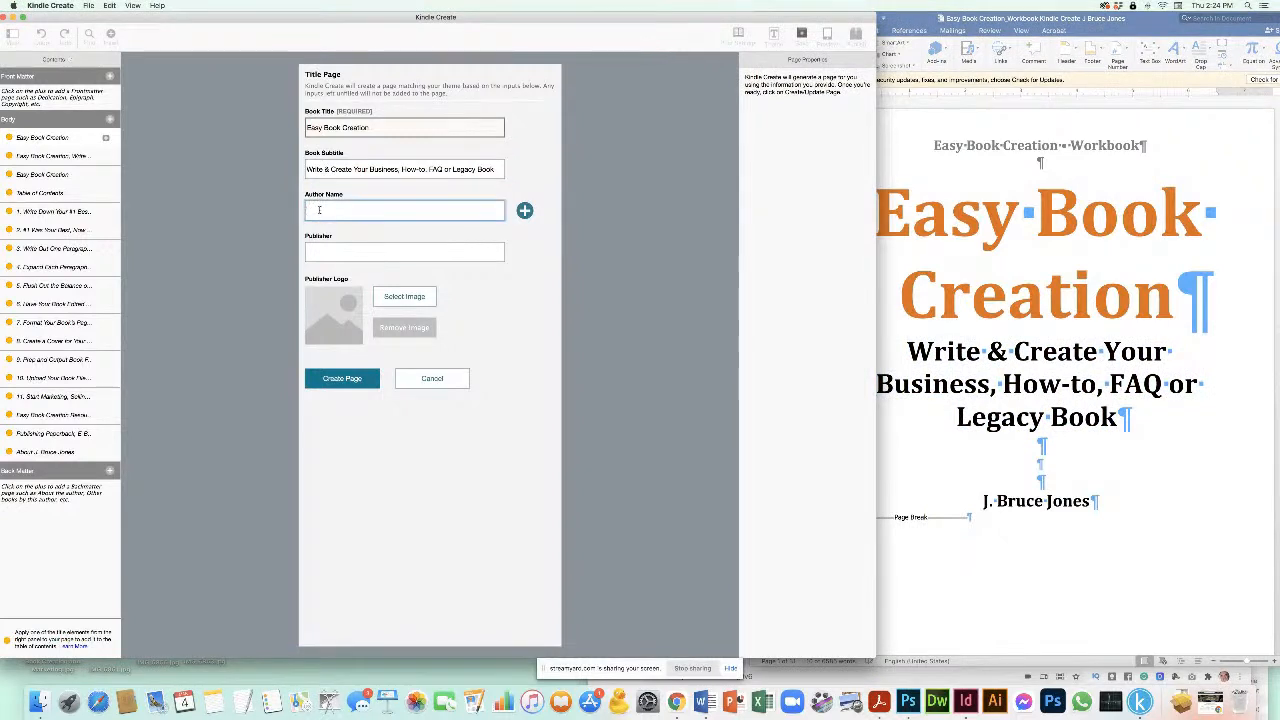
text(J. Bruce Jones)
click(324, 254)
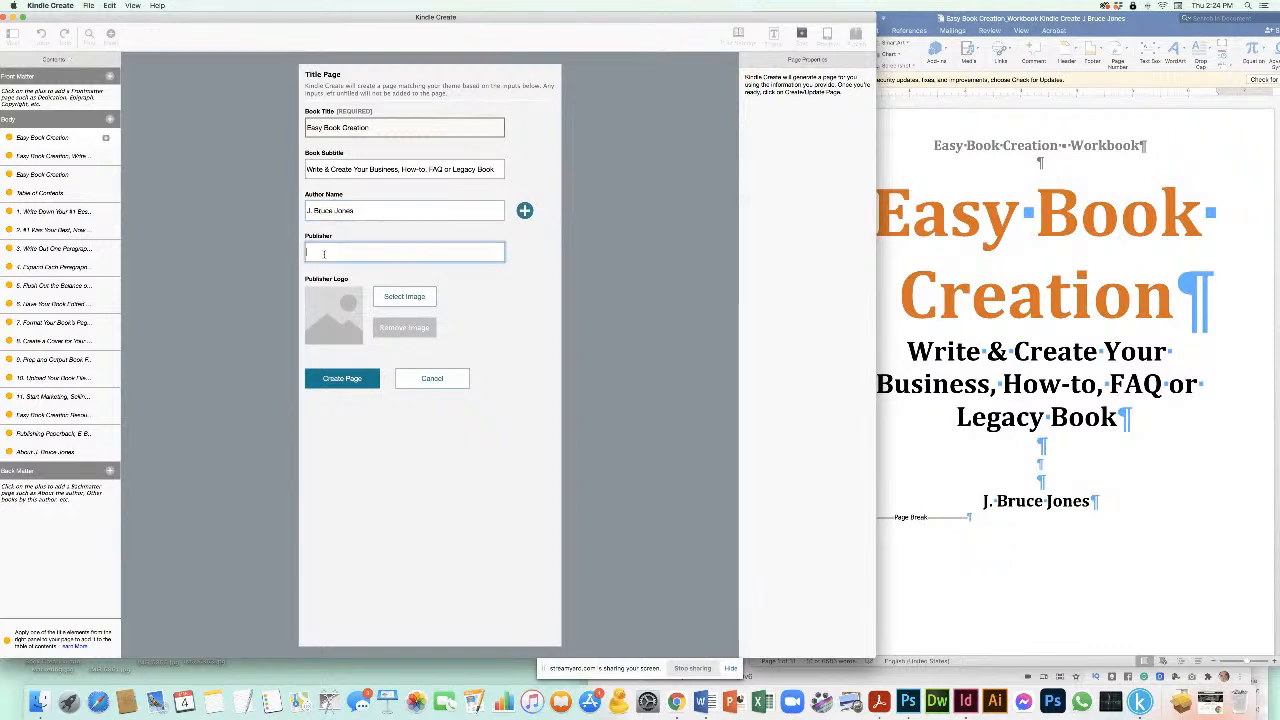
text(Bruce JonesDesign.com)
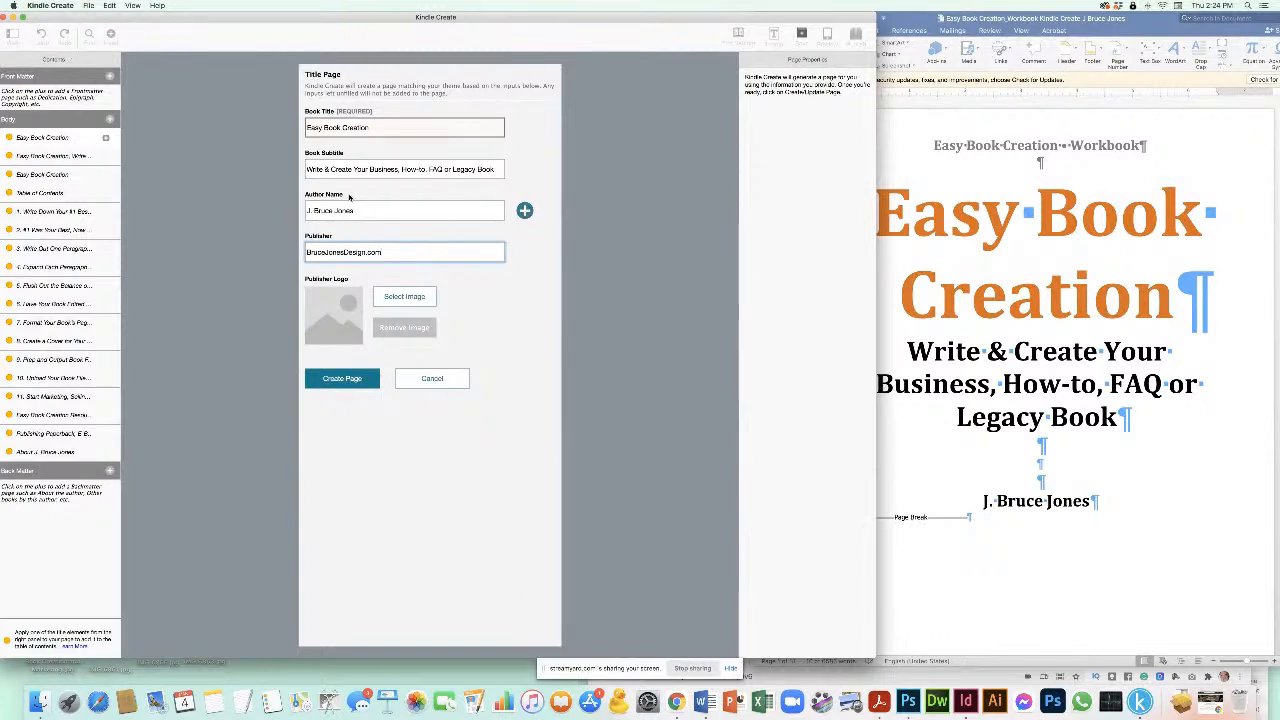
drag(308, 18, 348, 18)
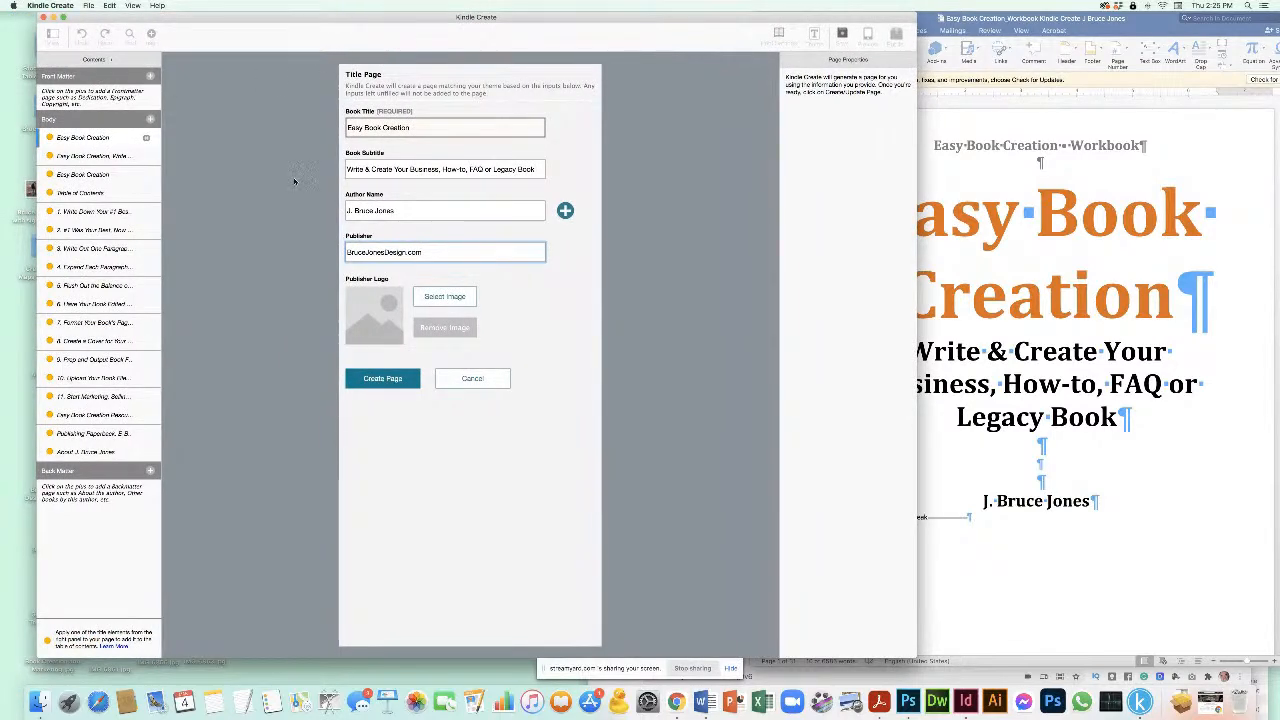
click(329, 236)
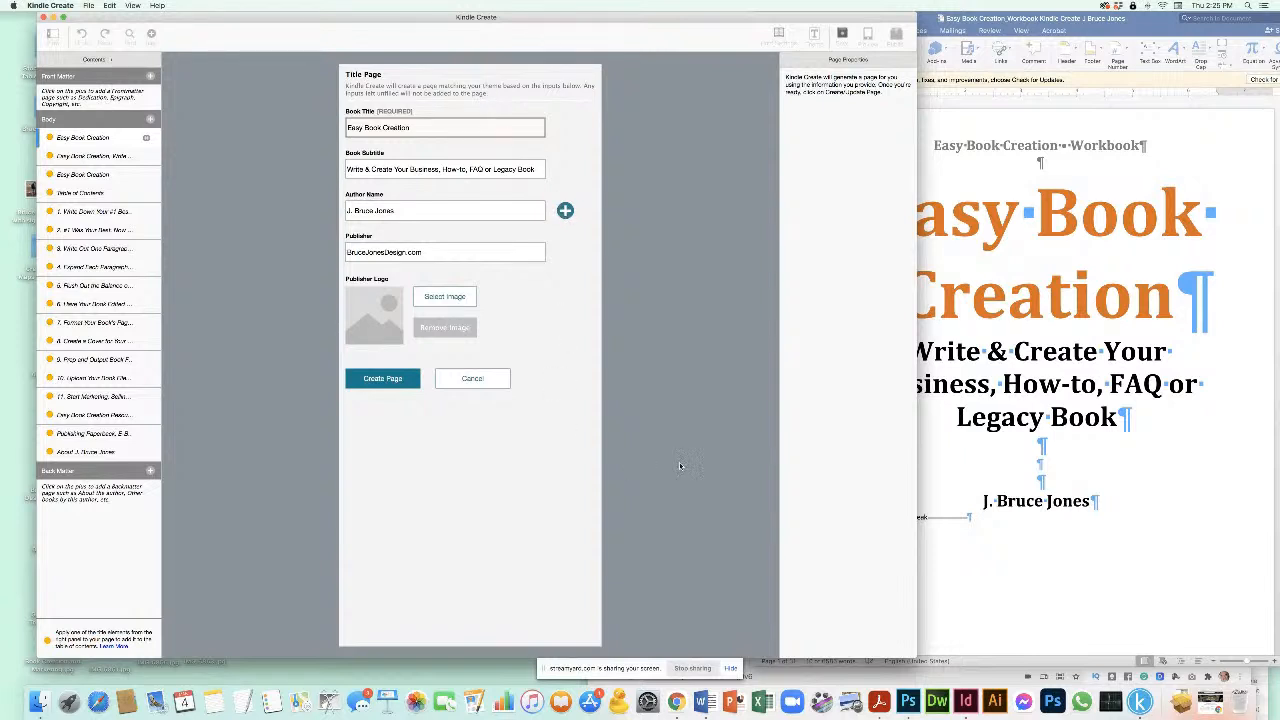
drag(907, 662, 1030, 656)
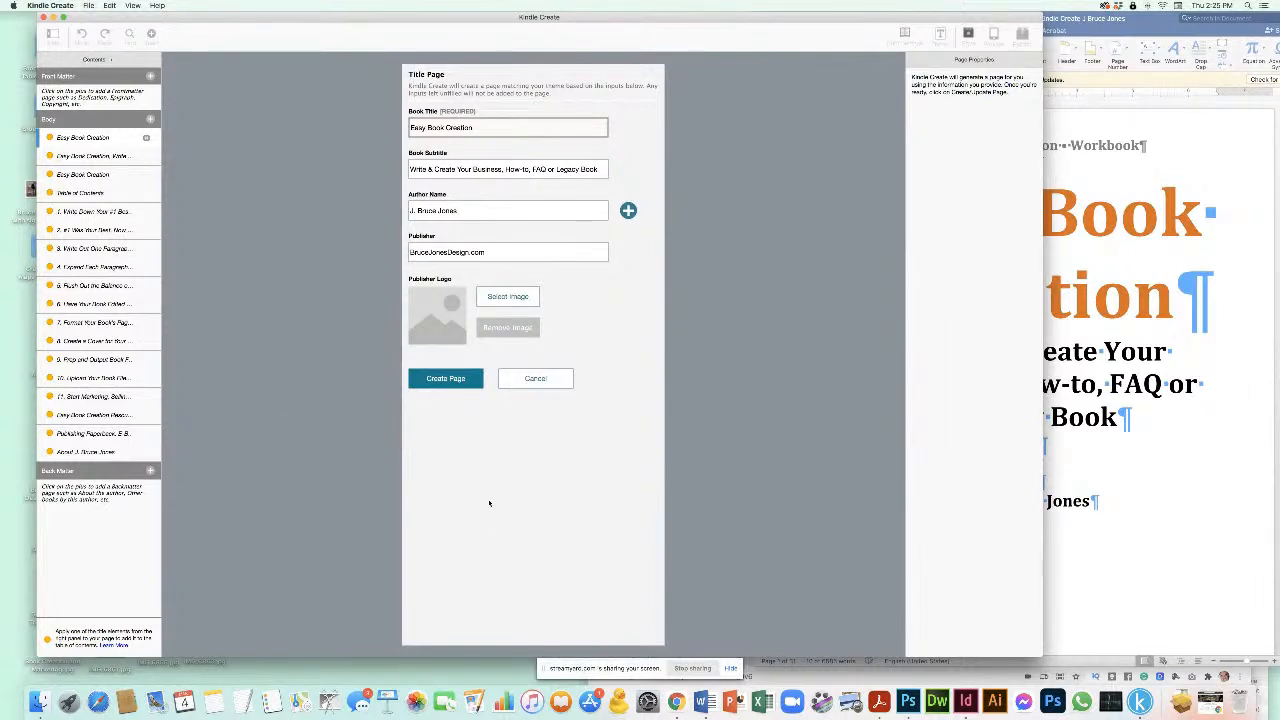
Step: Generate the title page and remove the duplicate title, subtitle and author text from the body
click(445, 379)
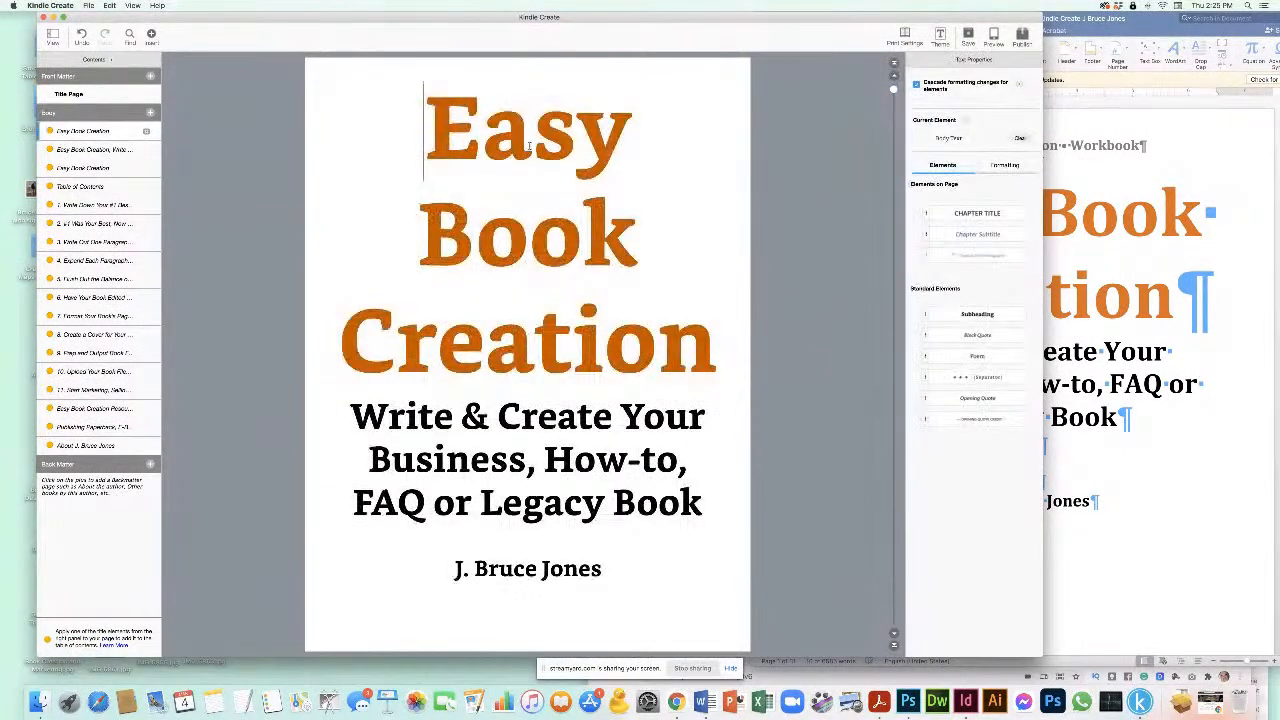
drag(435, 106, 627, 564)
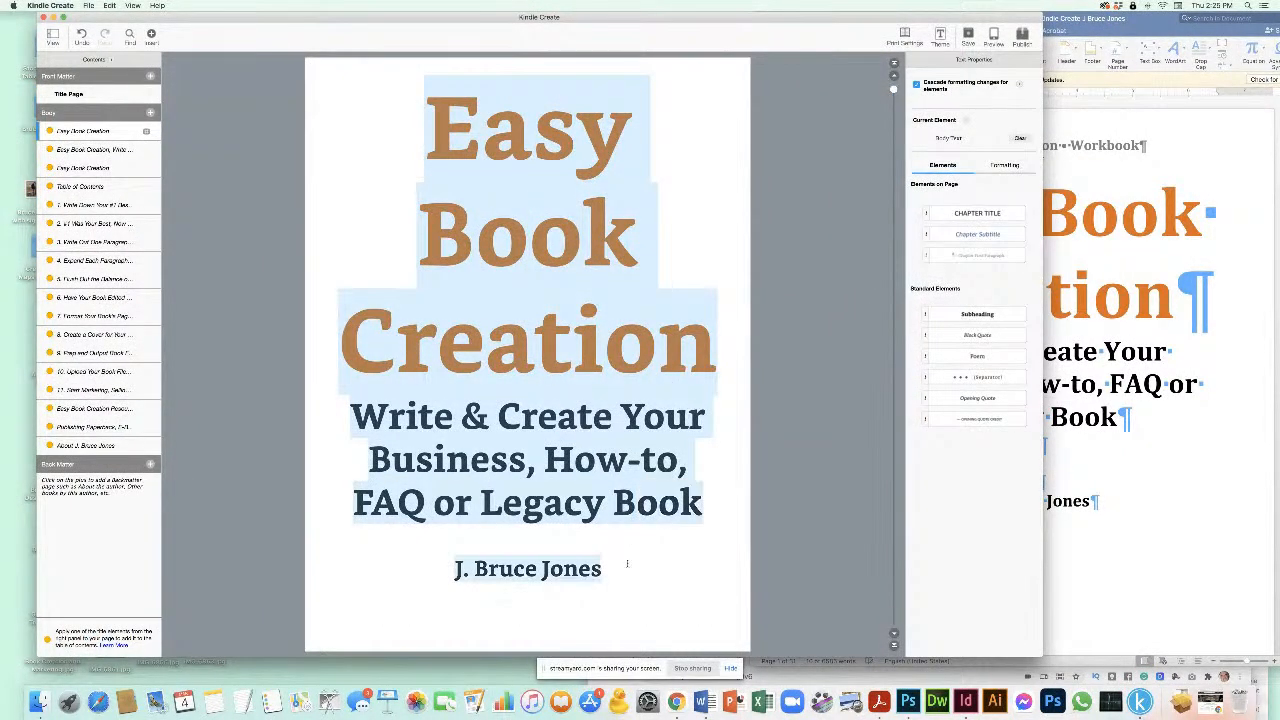
key(super+v)
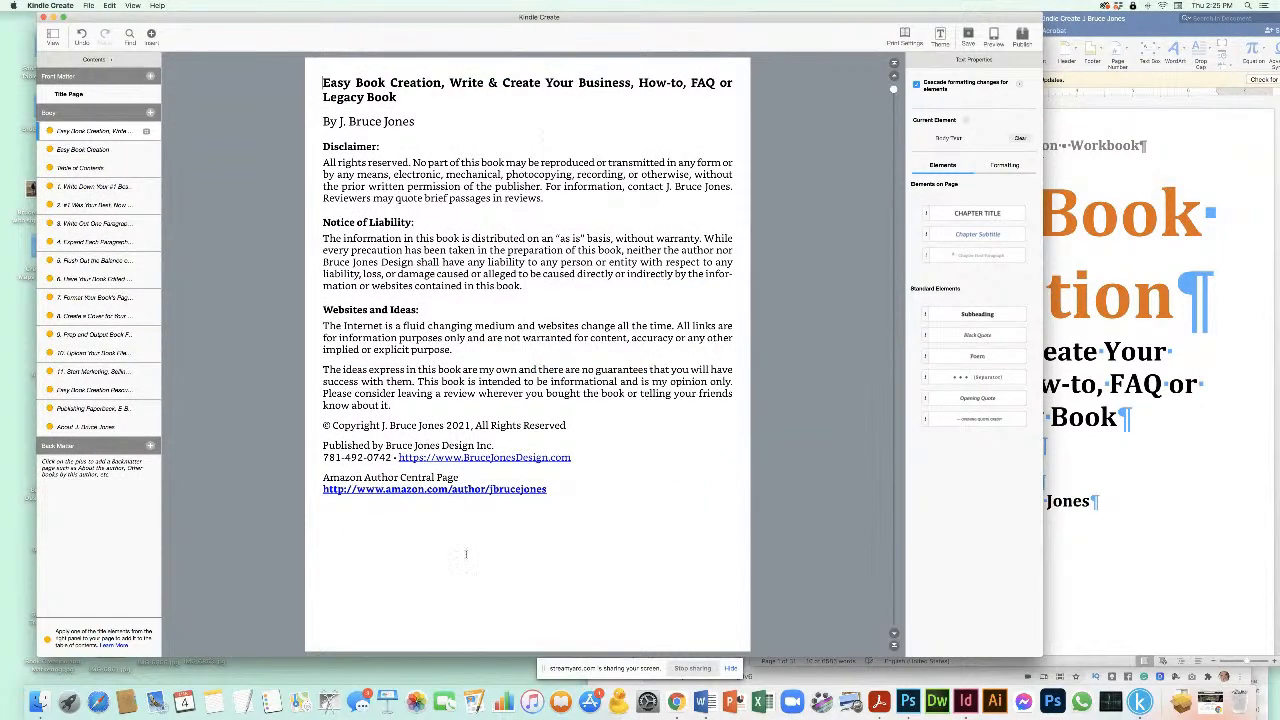
Step: Add a Copyright page to the front matter, replacing its sample rights text with the copyright text copied from the body
drag(322, 84, 574, 492)
key(super+c)
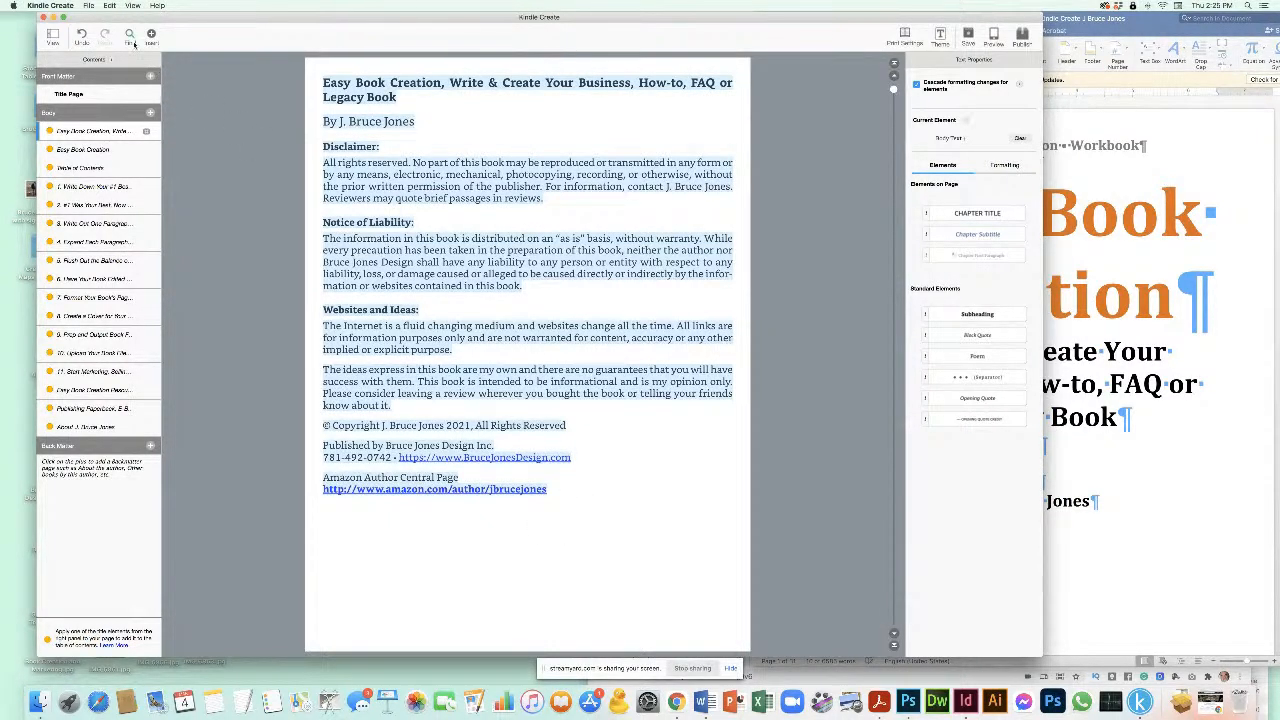
click(150, 77)
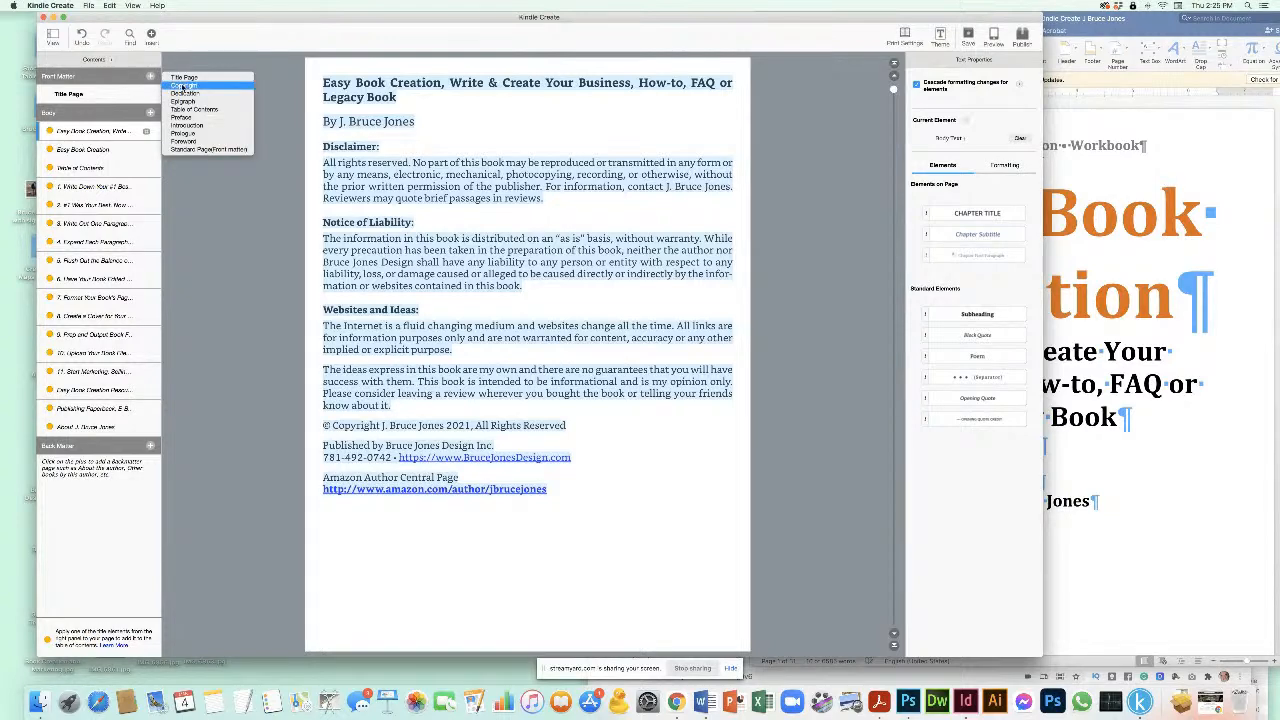
click(183, 86)
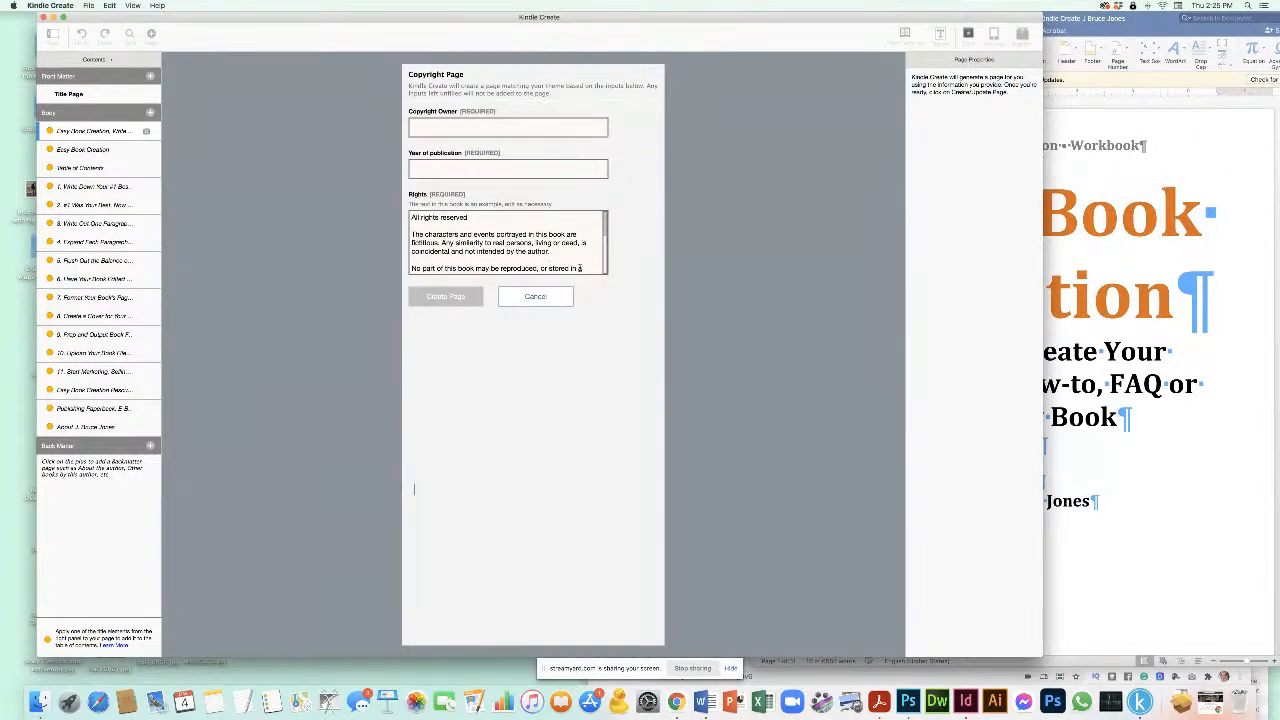
scroll(507, 242, down, 5)
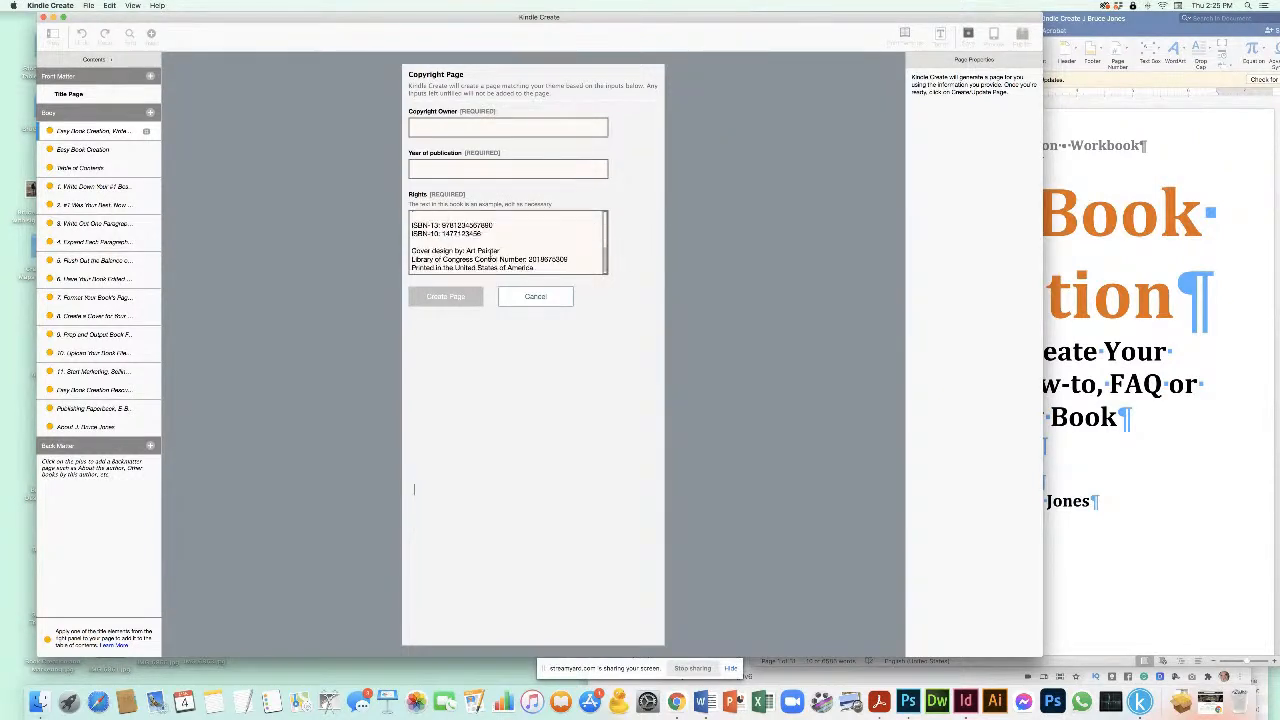
scroll(488, 253, up, 4)
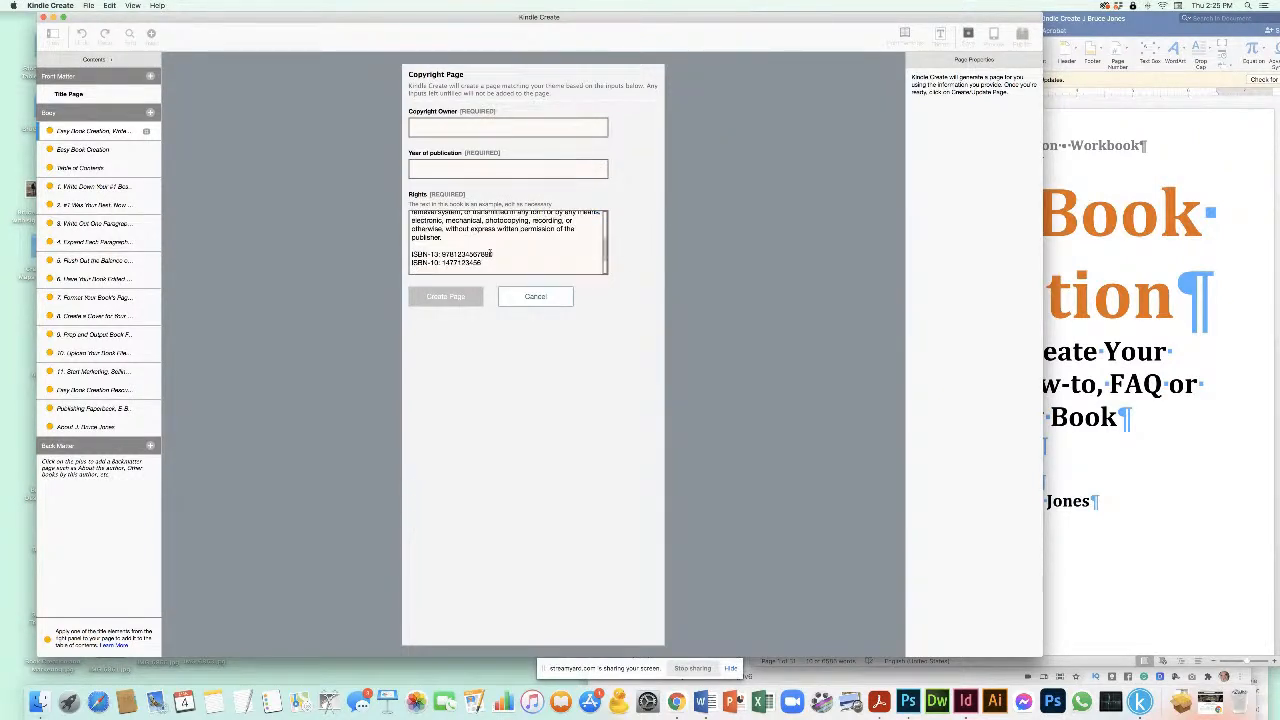
key(super+a)
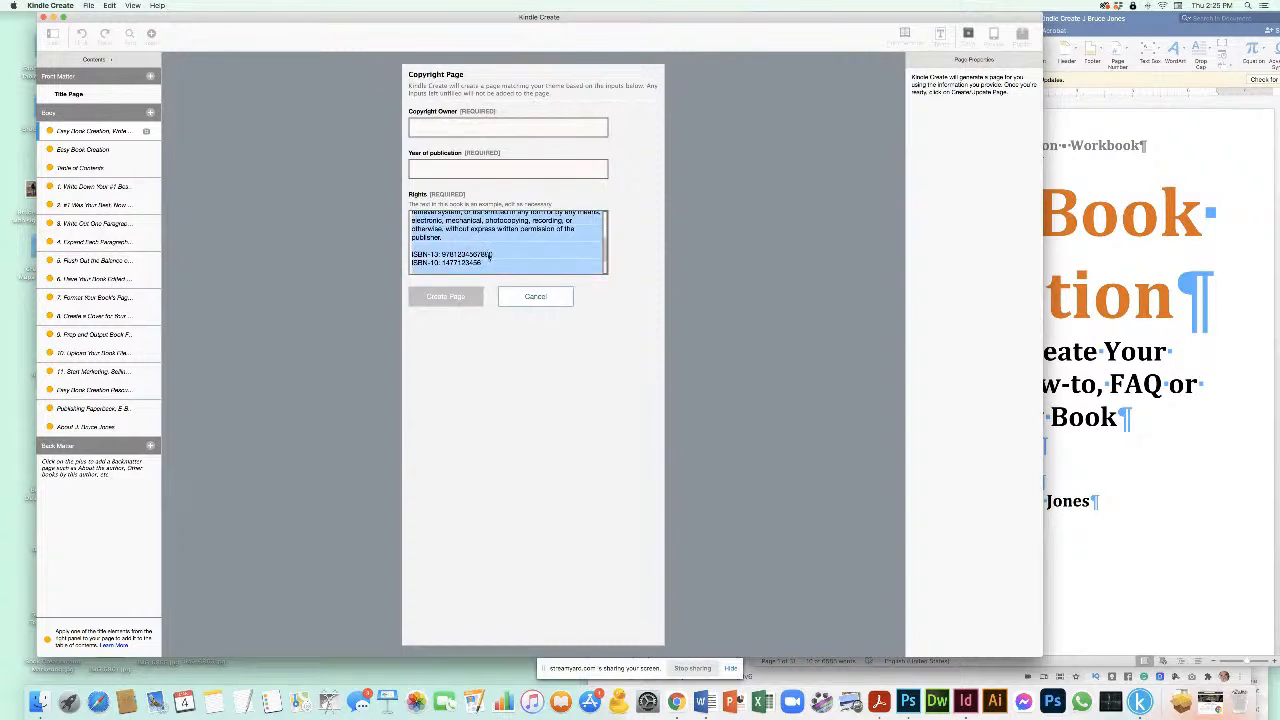
key(super+v)
Step: Enter the author's name as copyright owner and set the year of publication to 2021
click(424, 125)
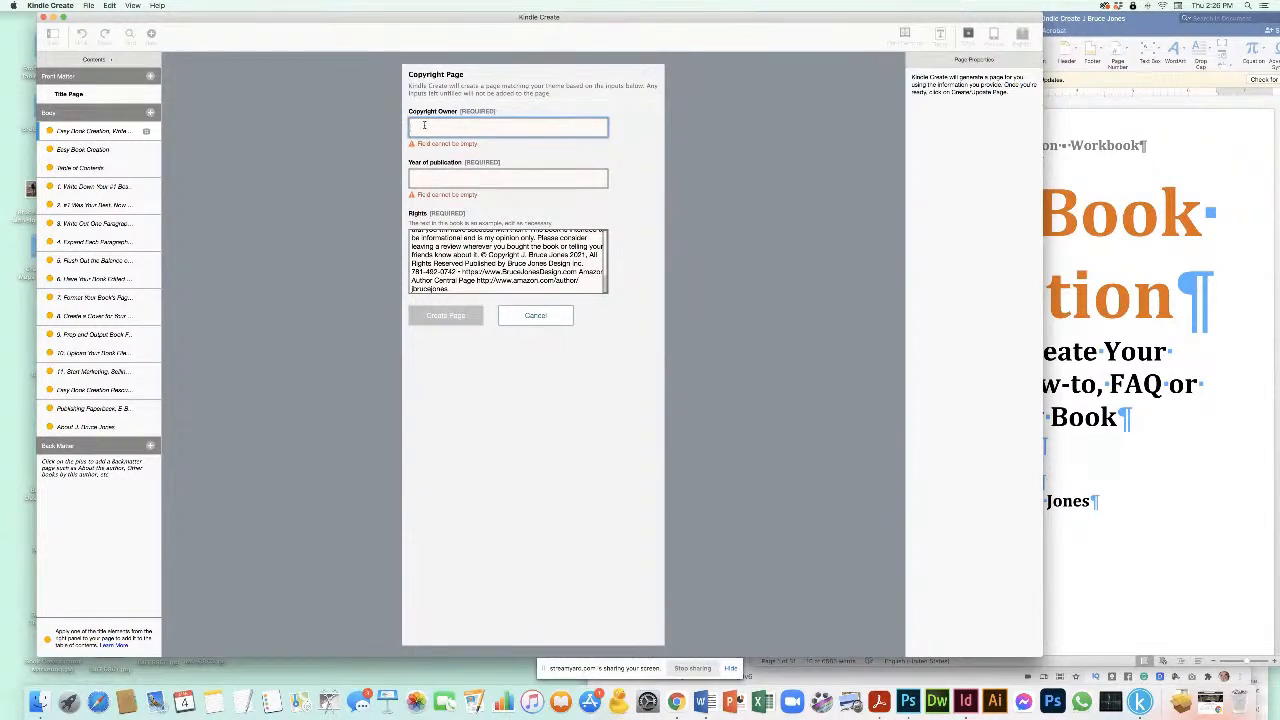
text(J)
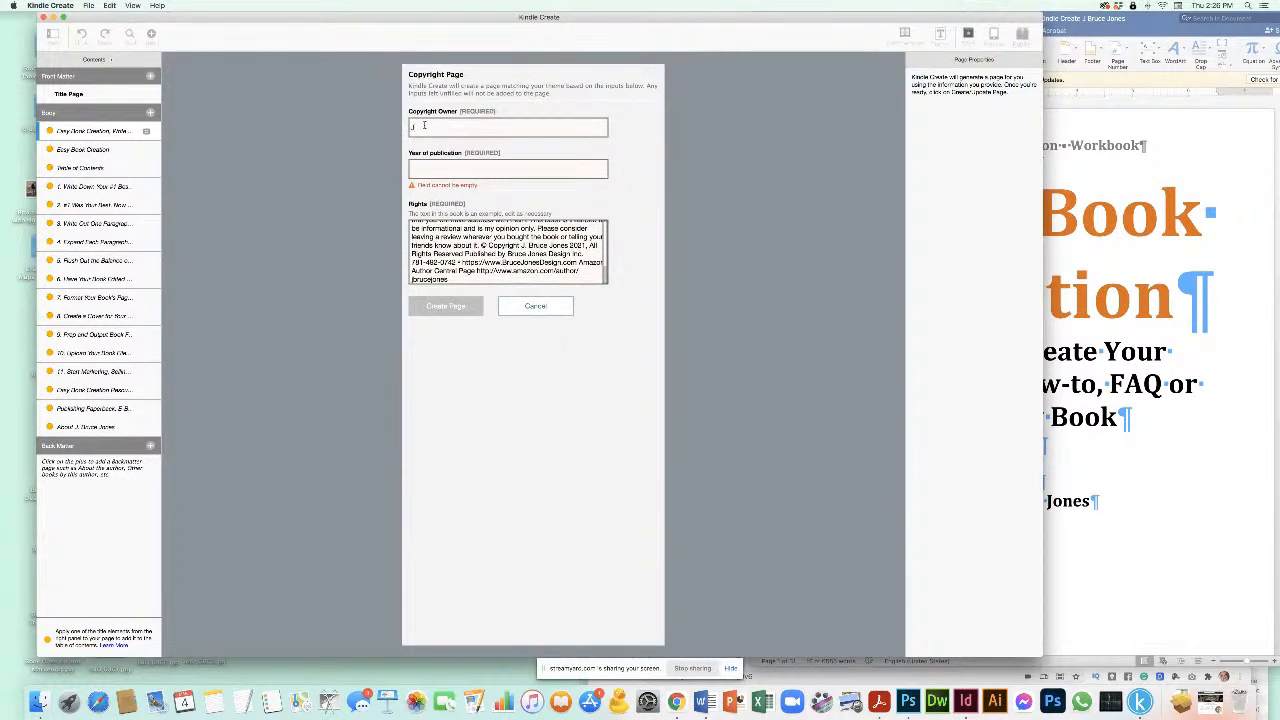
text(. Bruce Jones)
click(420, 170)
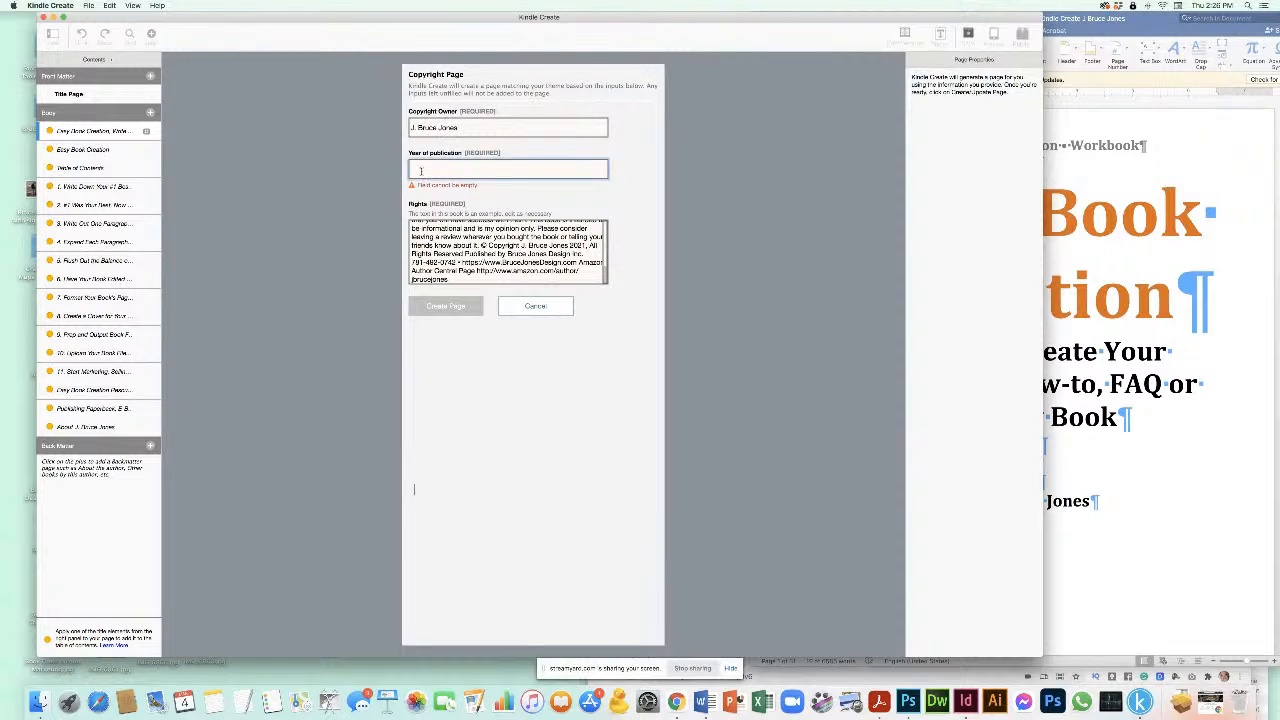
text(2021)
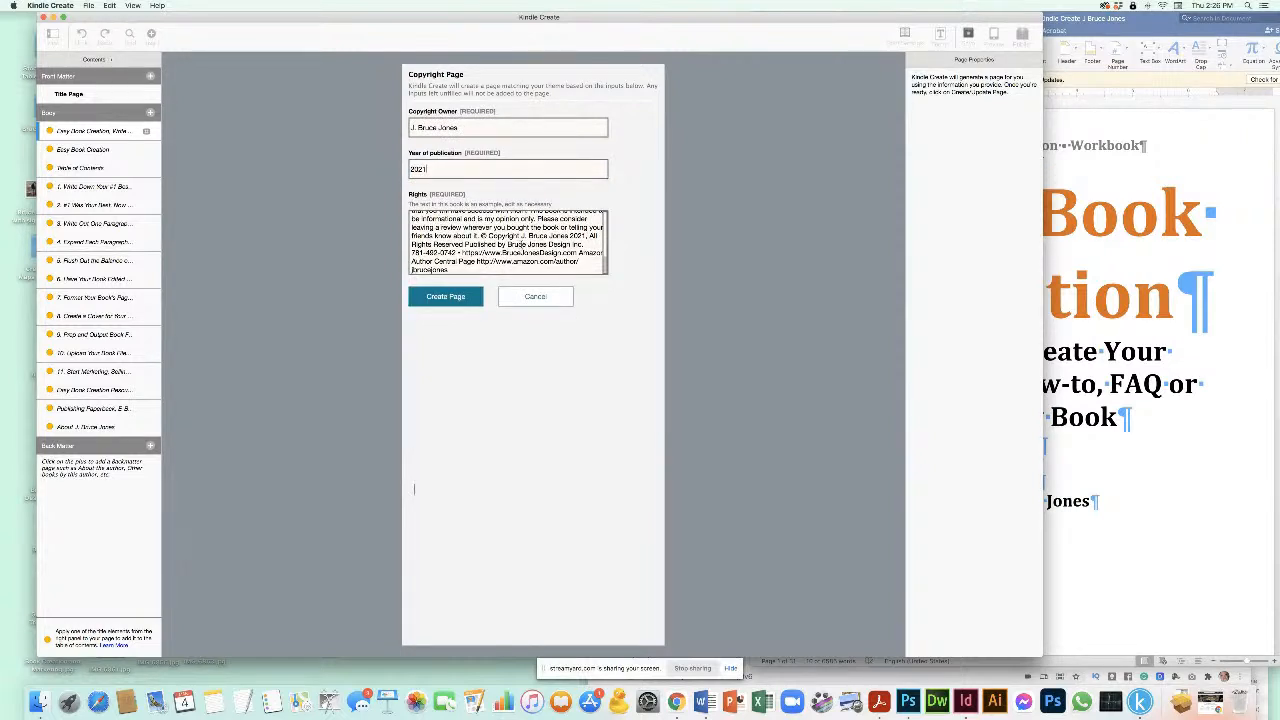
Step: Start new paragraphs at the review request and the contact details in the rights text, and generate the copyright page
scroll(521, 244, down, 1)
scroll(574, 250, up, 10)
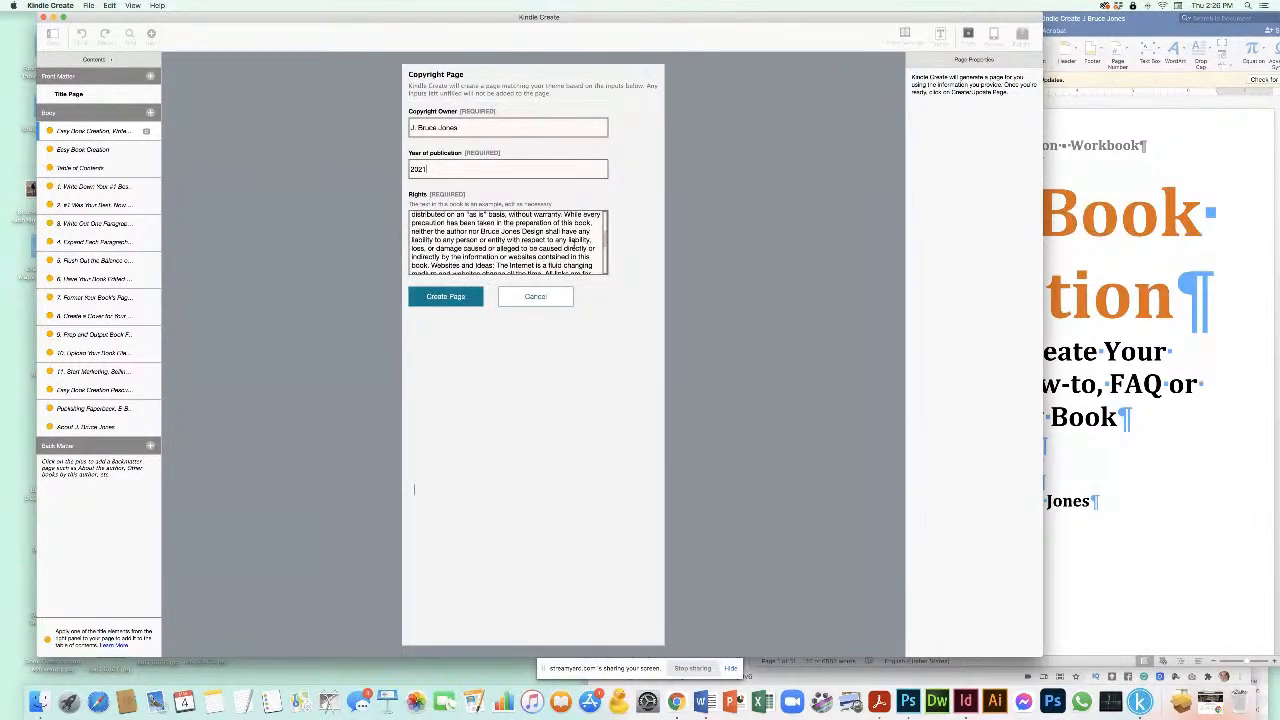
scroll(574, 250, down, 10)
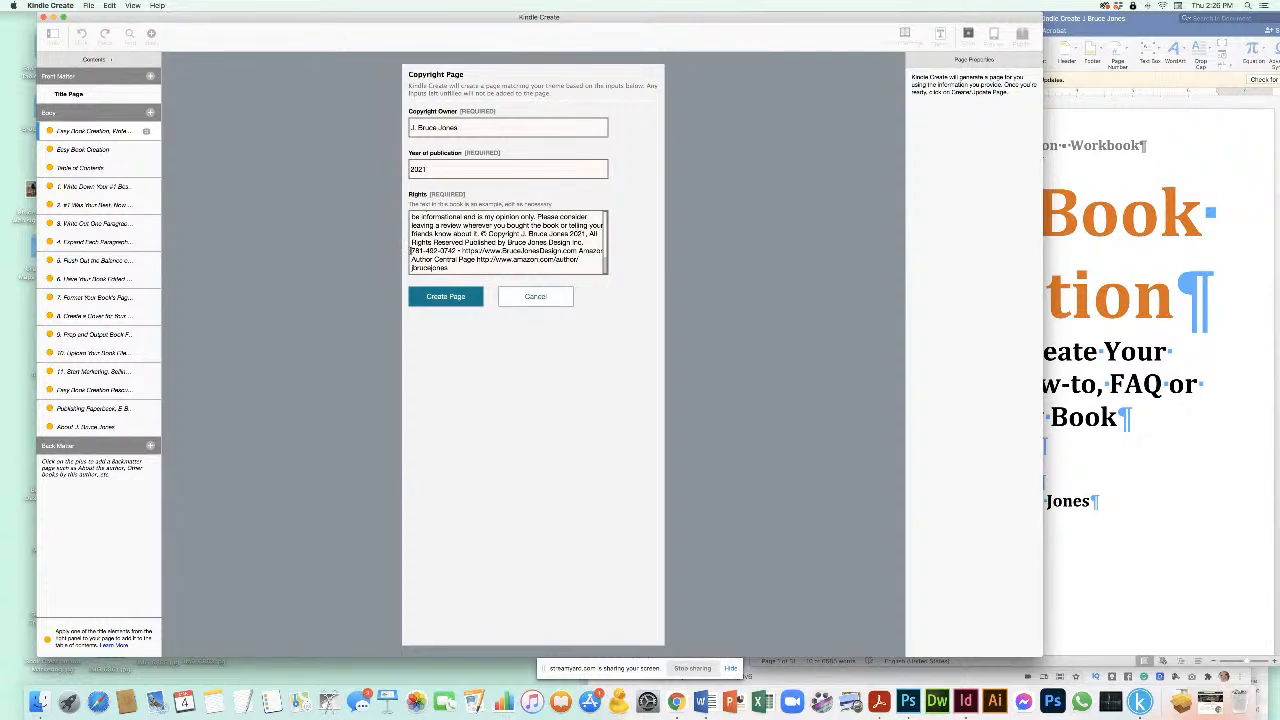
scroll(411, 254, up, 5)
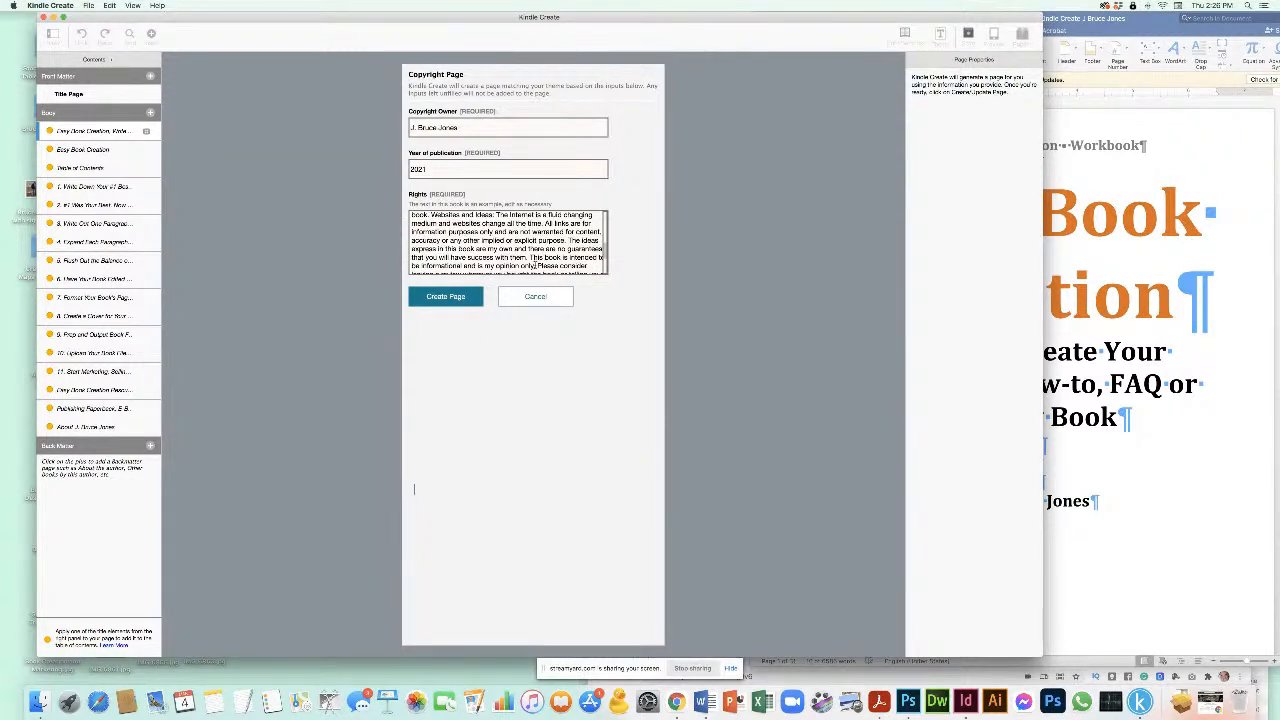
click(536, 265)
key(Return)
key(Return)
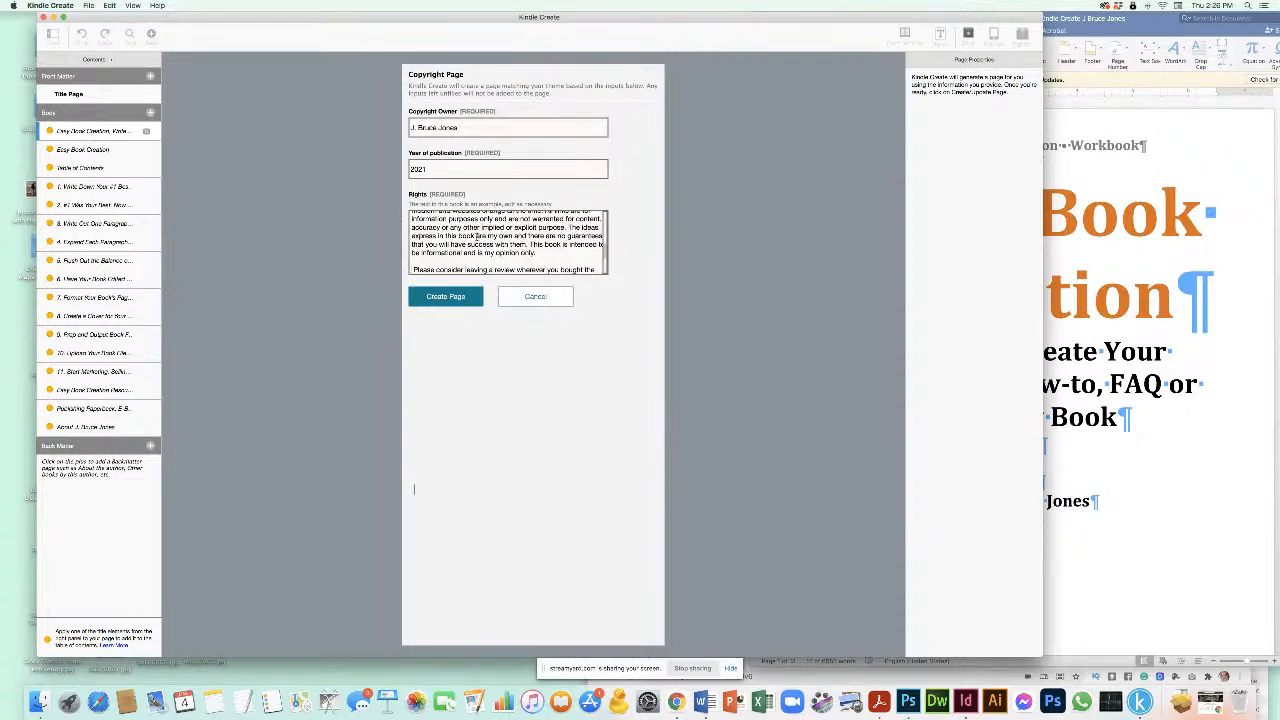
click(443, 297)
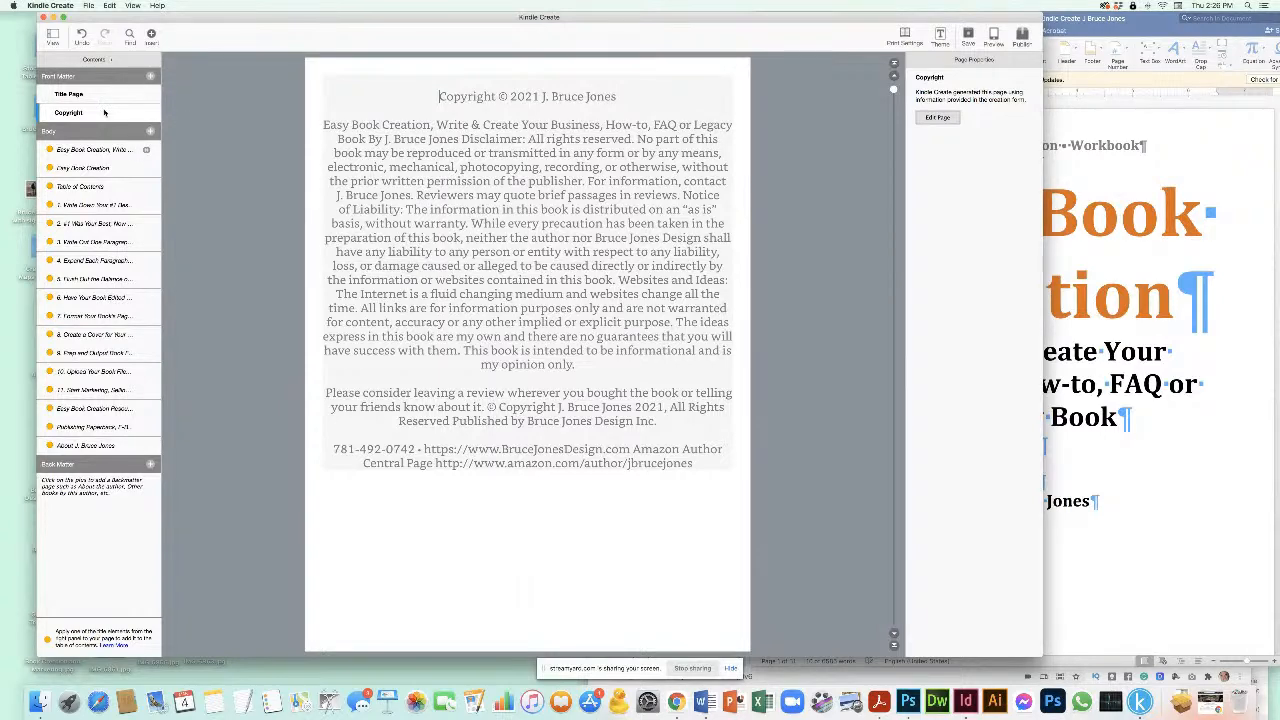
Step: Delete all text of the original copyright section from the body
scroll(463, 283, down, 5)
scroll(443, 229, up, 4)
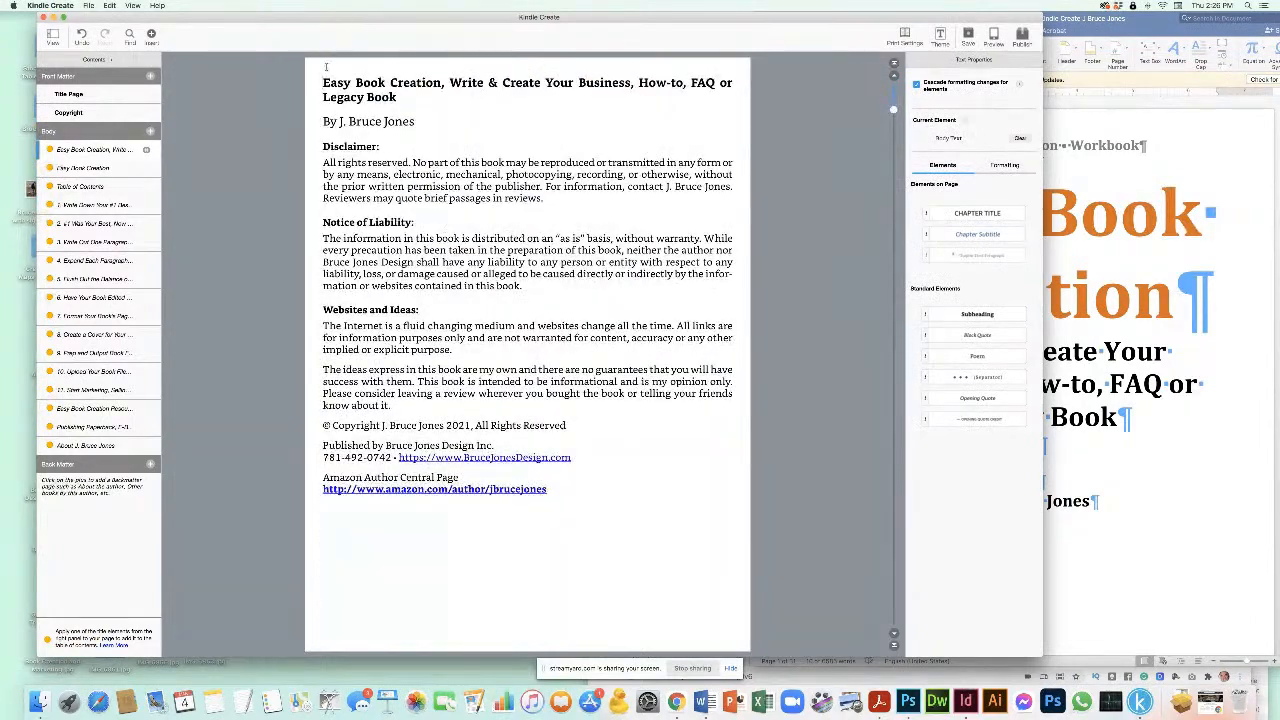
key(super+a)
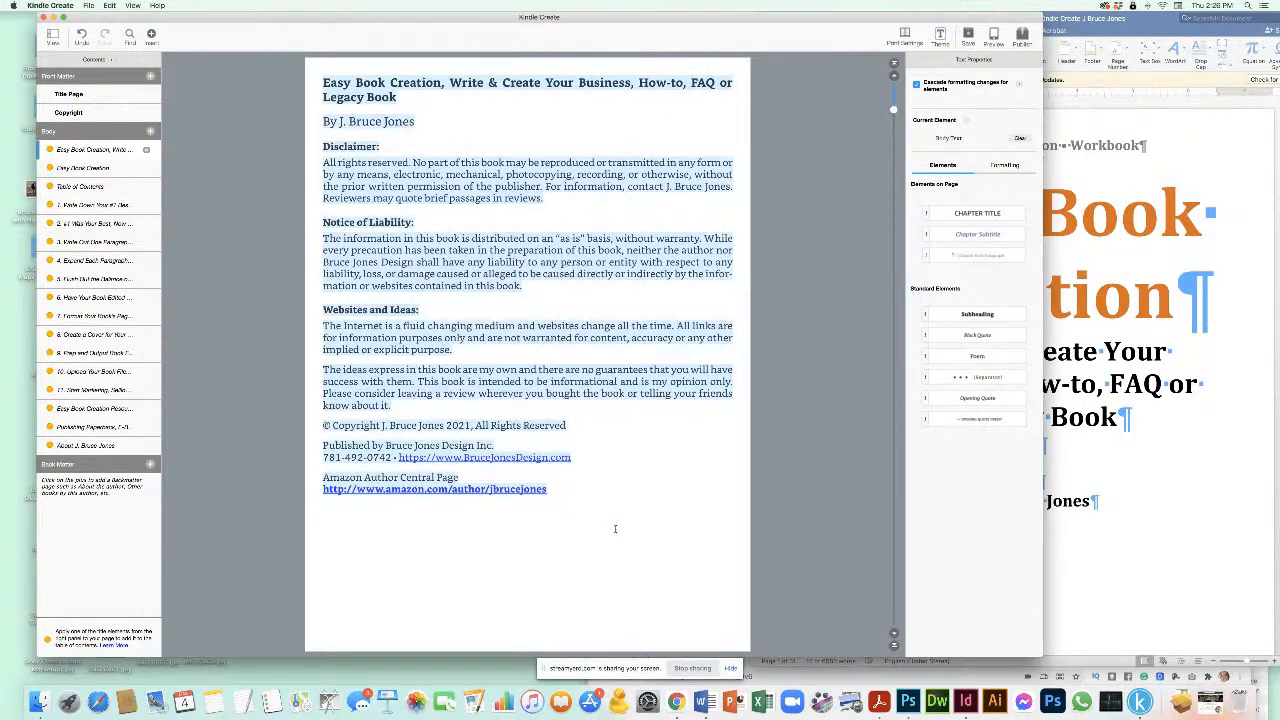
key(BackSpace)
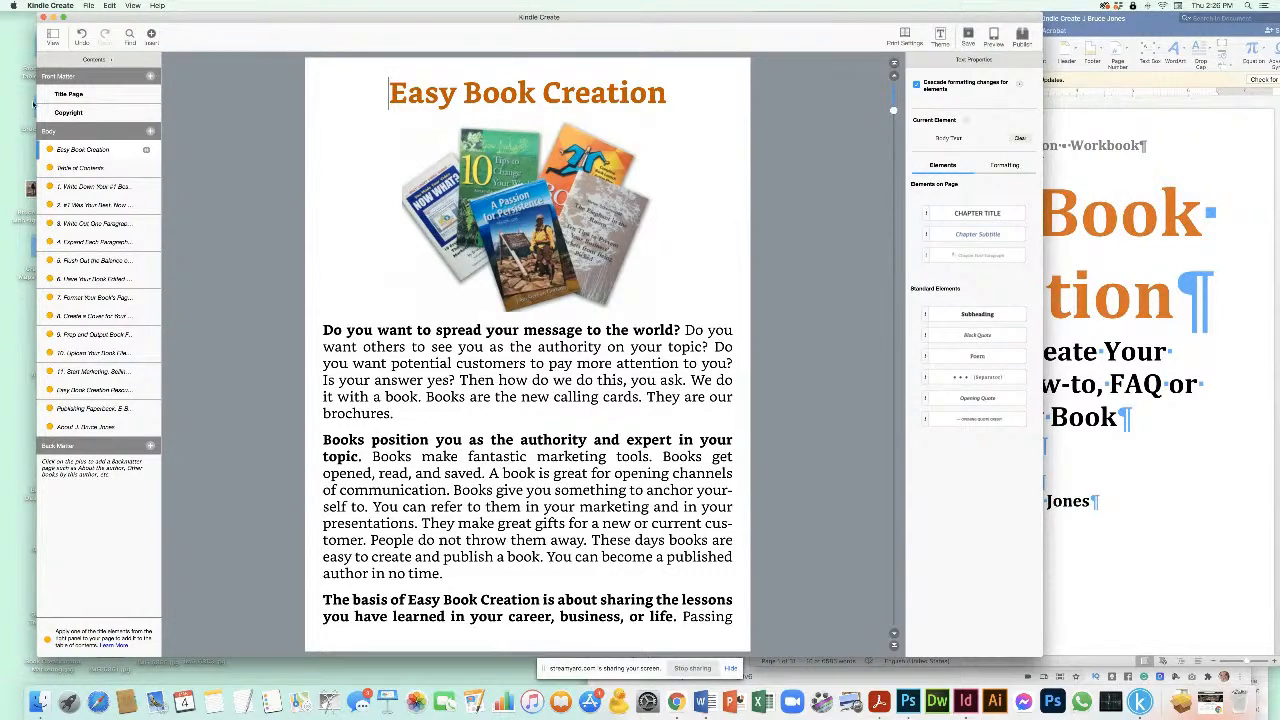
Step: Save the project under the suggested file name in the proposed folder
click(88, 6)
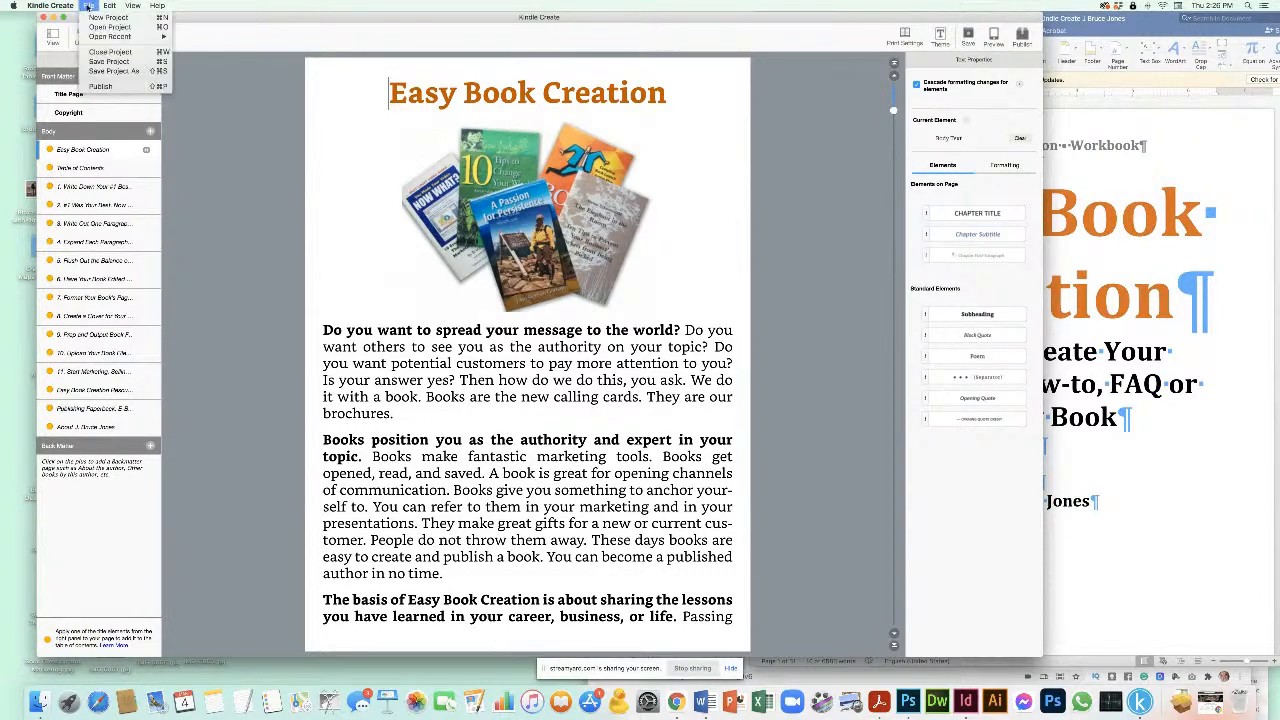
click(98, 62)
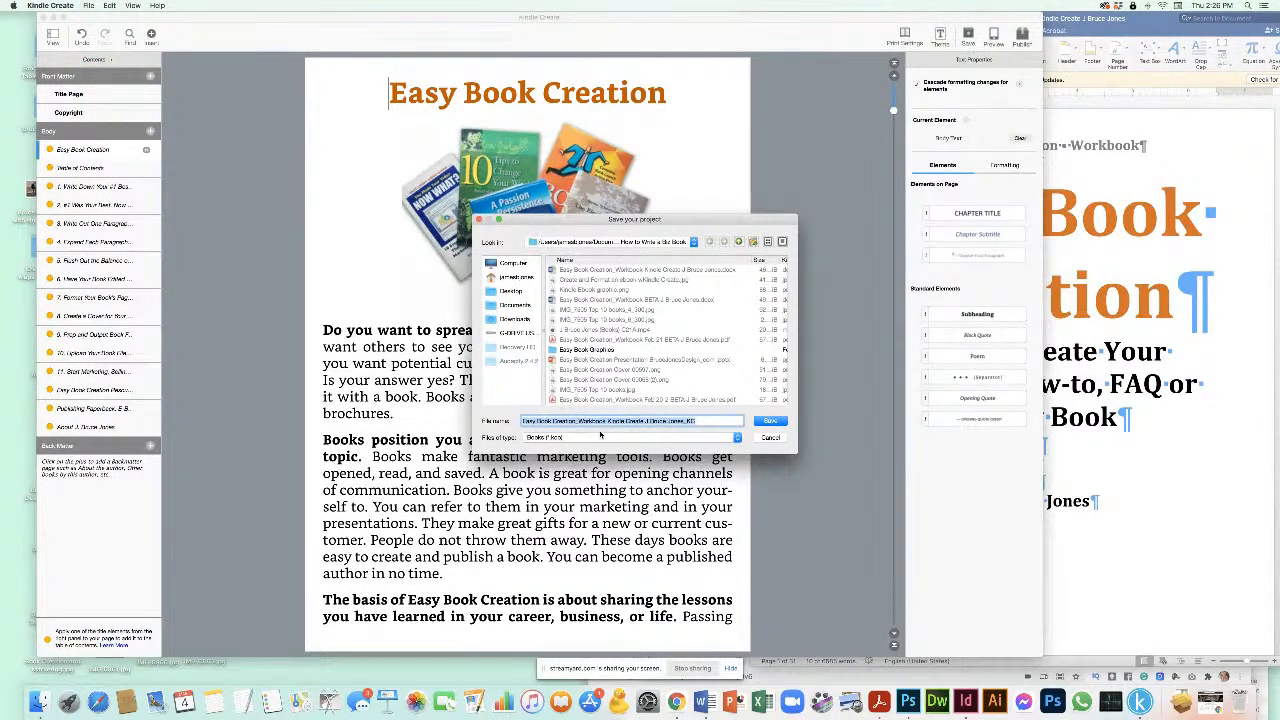
click(769, 421)
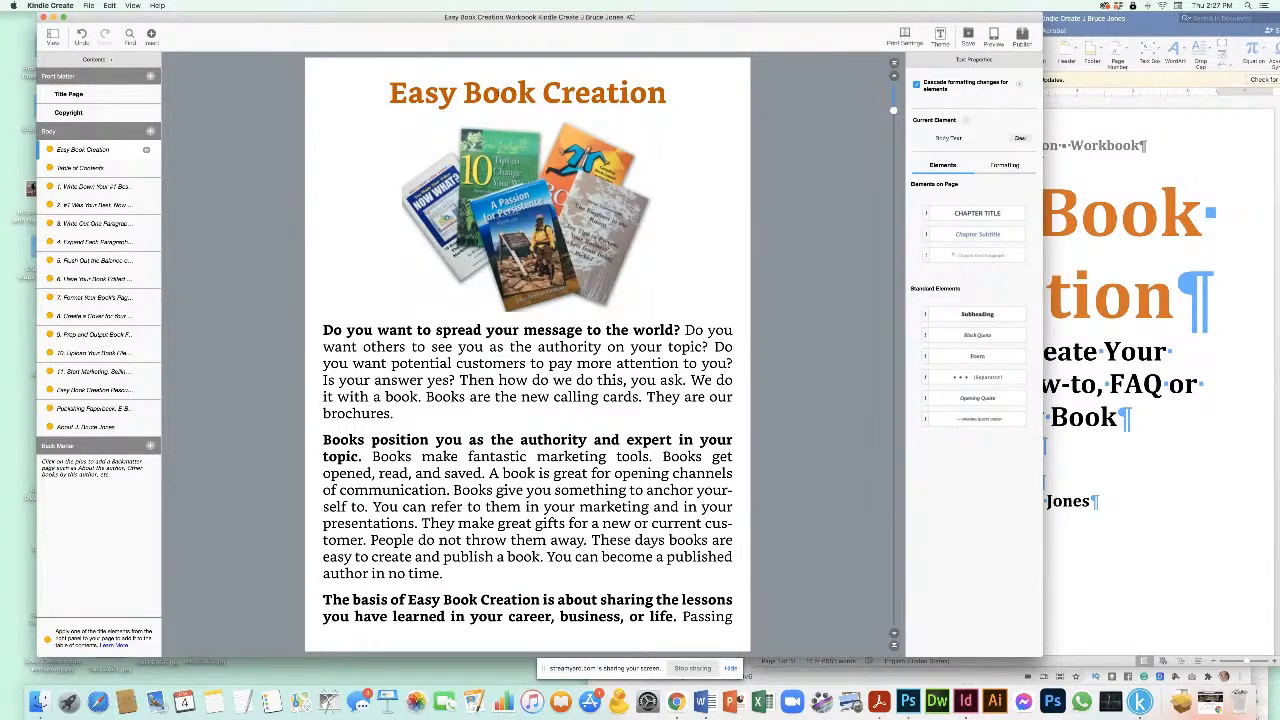
Step: Apply the Chapter Title element to the "Easy Book Creation" heading above the book covers image
click(484, 93)
click(974, 214)
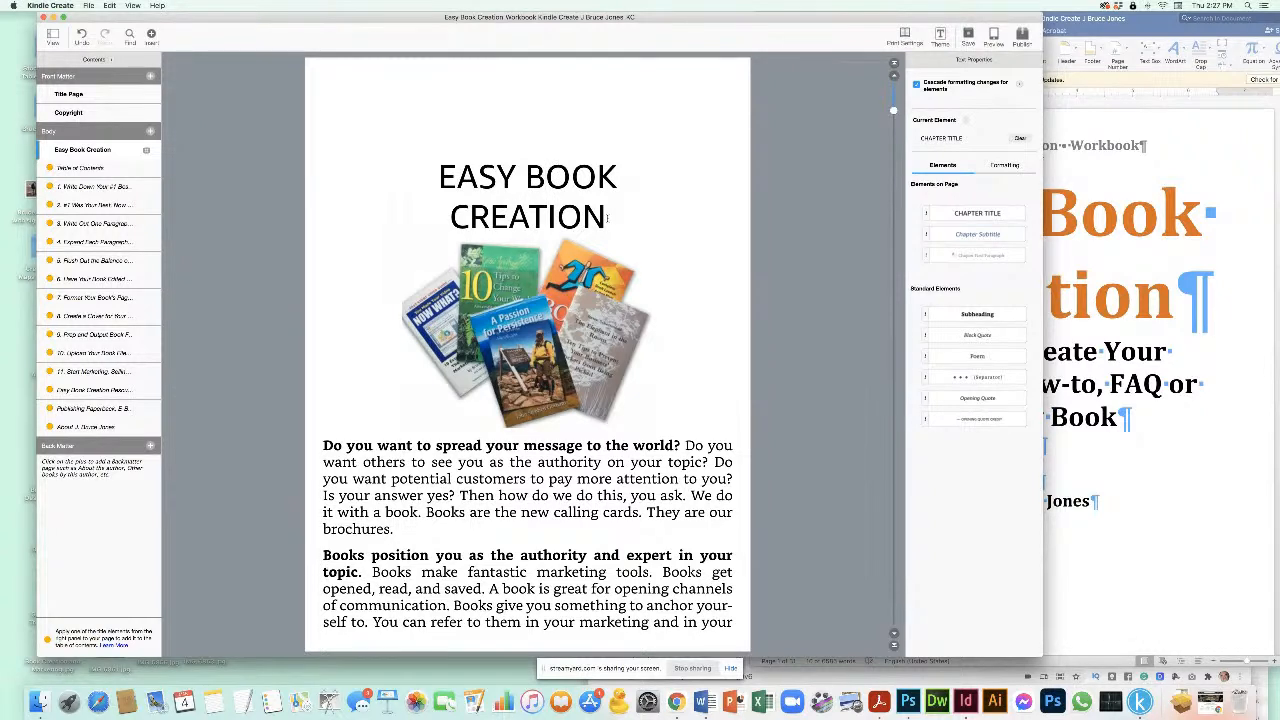
Step: Preview the Classic, Cosmos and Amour book themes, and keep the Modern theme
click(940, 37)
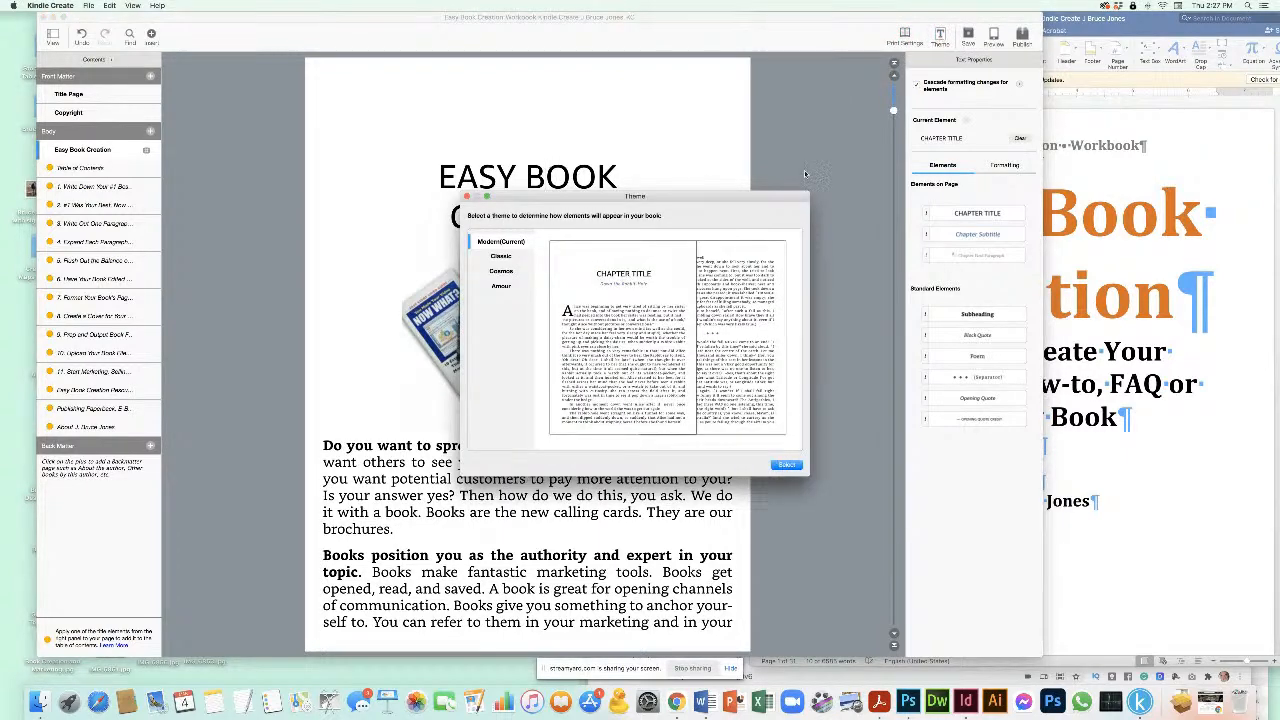
click(503, 258)
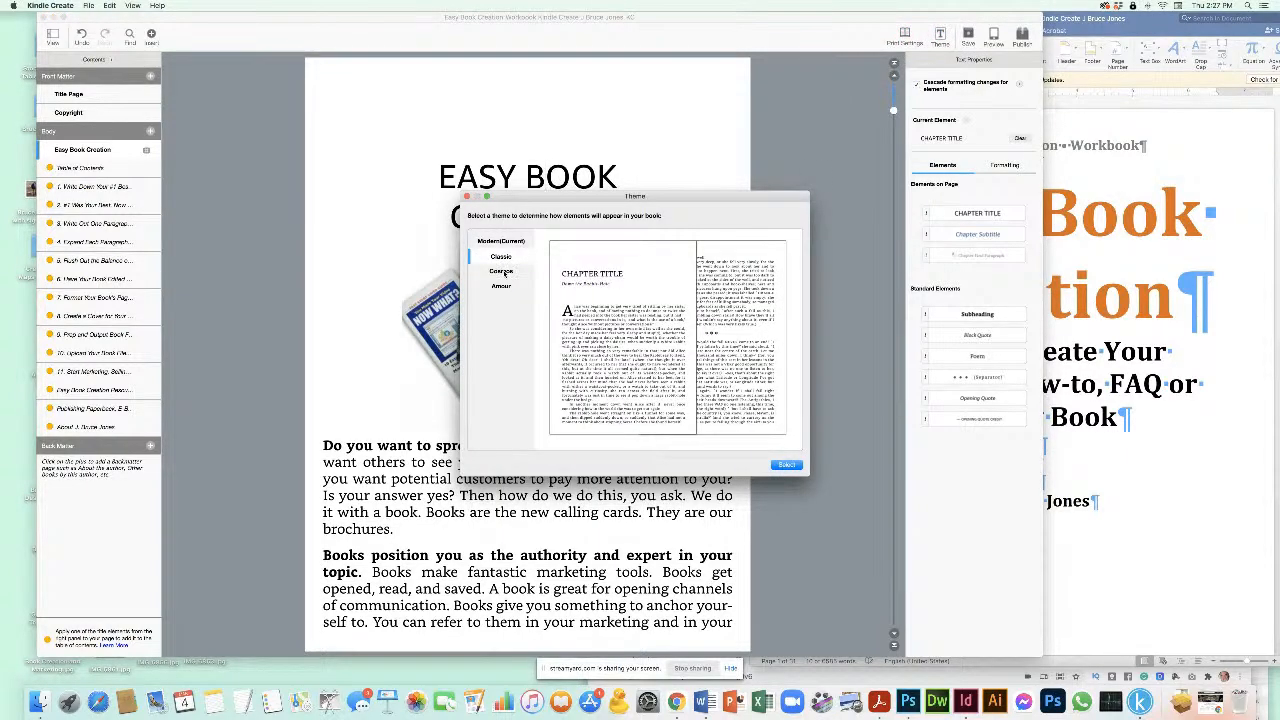
click(504, 271)
click(503, 287)
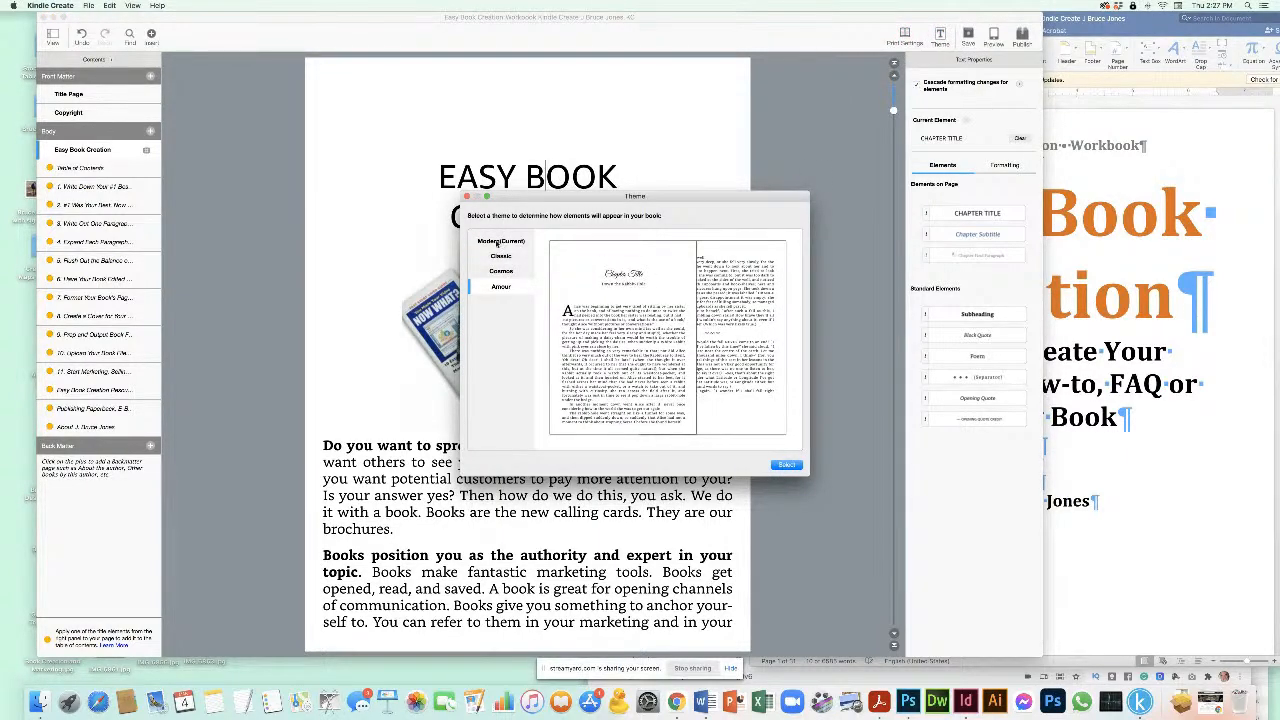
click(498, 242)
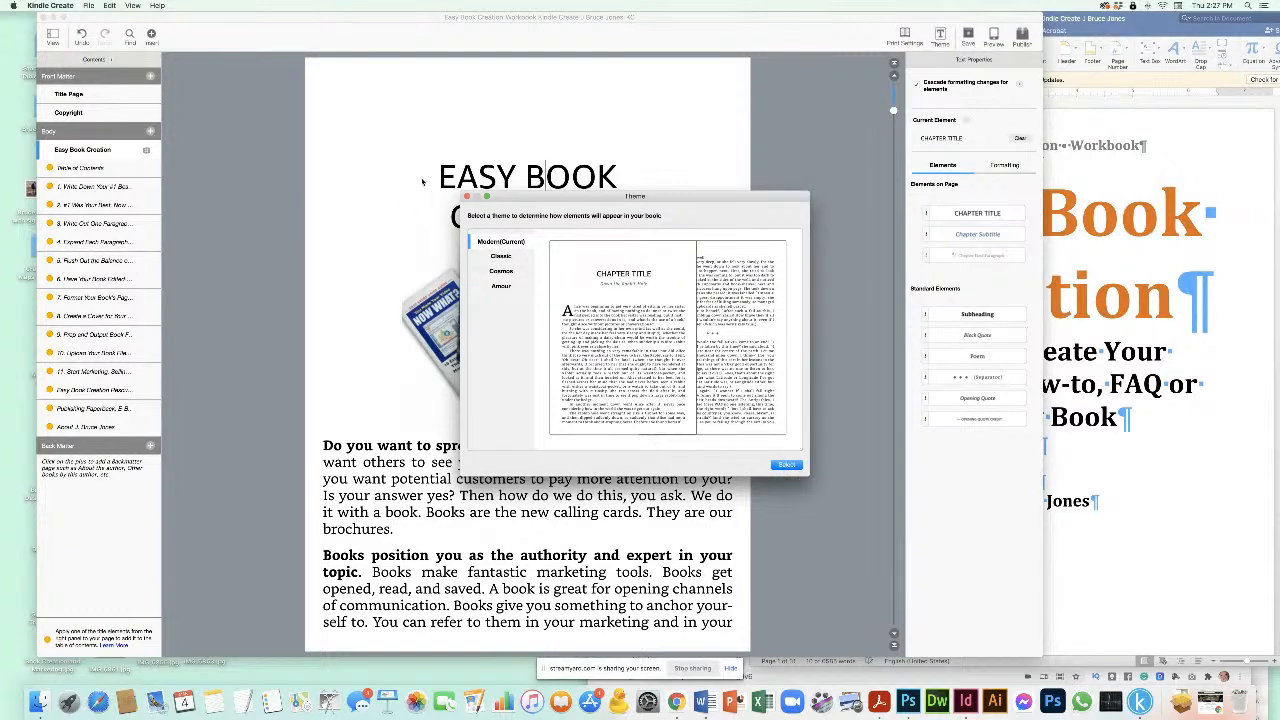
key(Return)
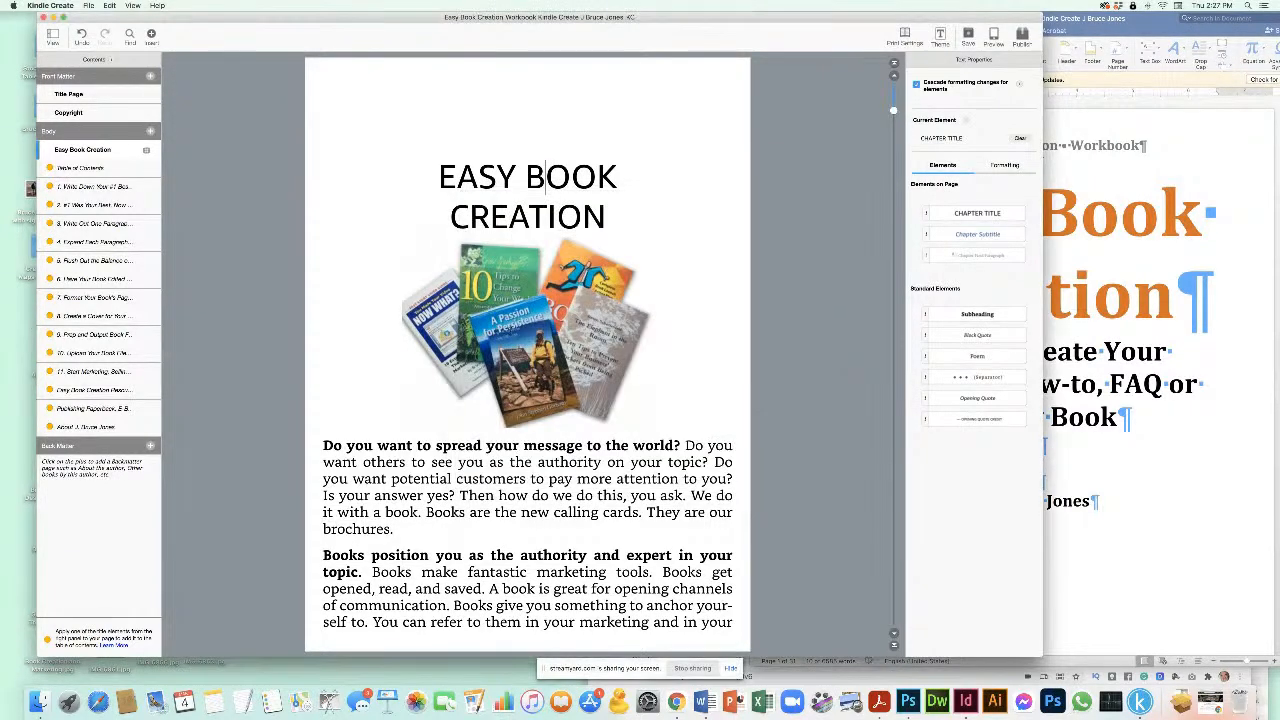
Step: Switch to the Word manuscript and compare its Easy Book Creation section, up to the Table of Contents heading, with the imported pages
scroll(521, 424, down, 1)
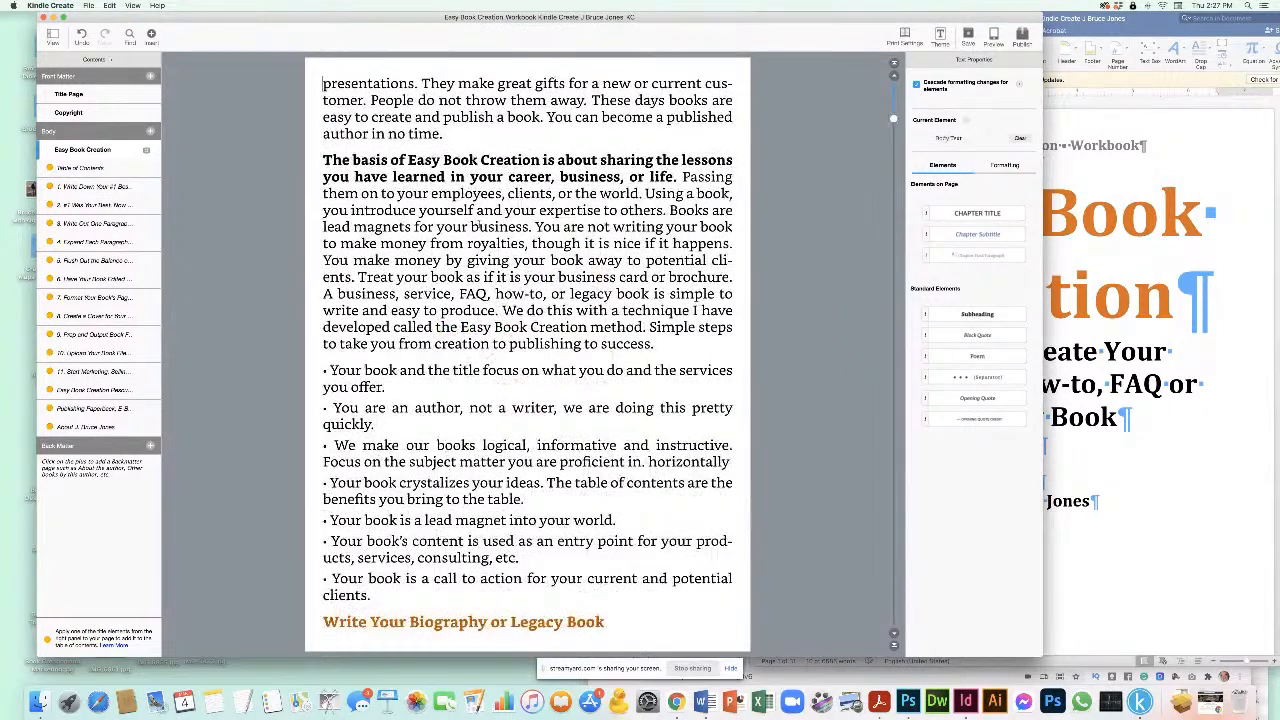
scroll(479, 223, up, 3)
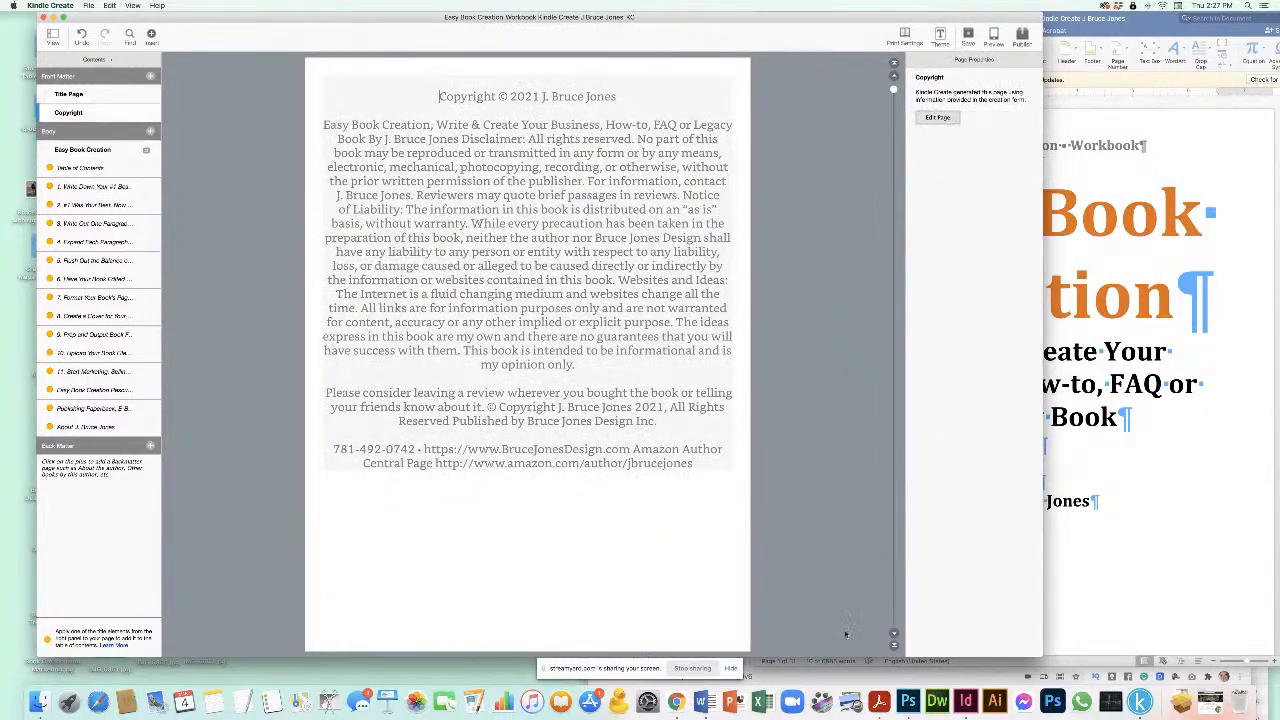
click(893, 634)
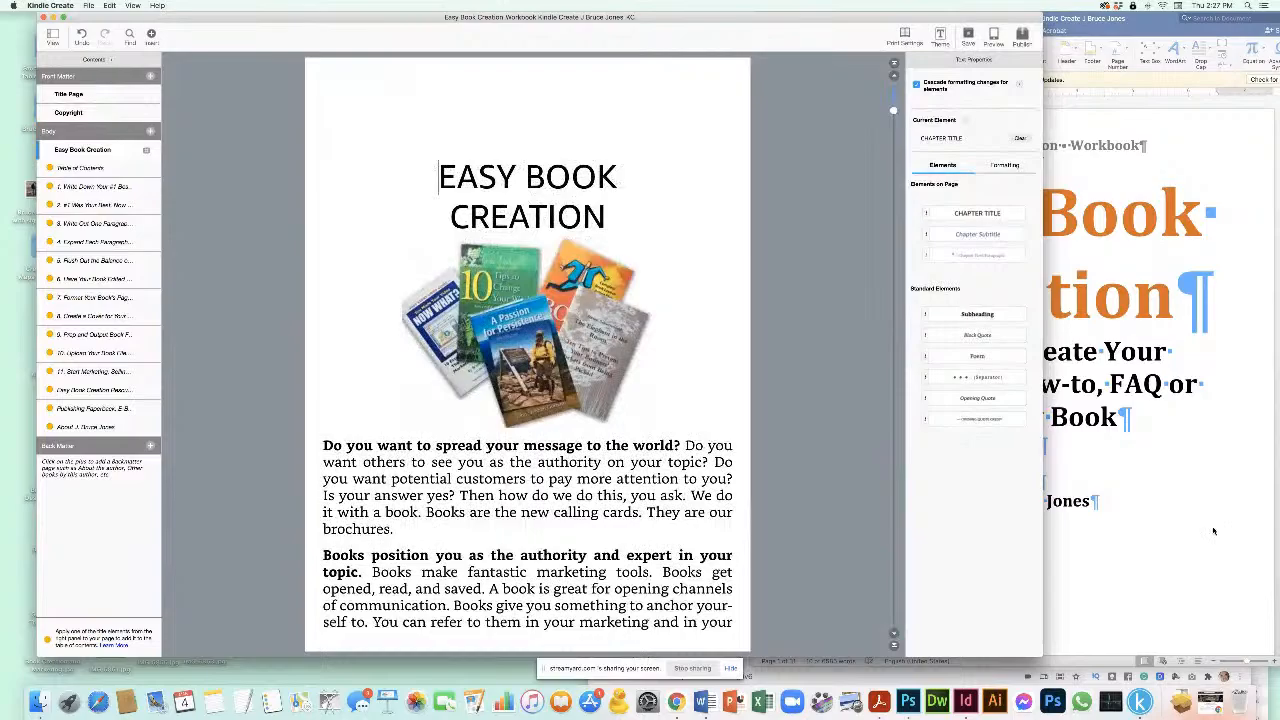
click(1212, 532)
scroll(1175, 522, down, 10)
scroll(1040, 456, down, 20)
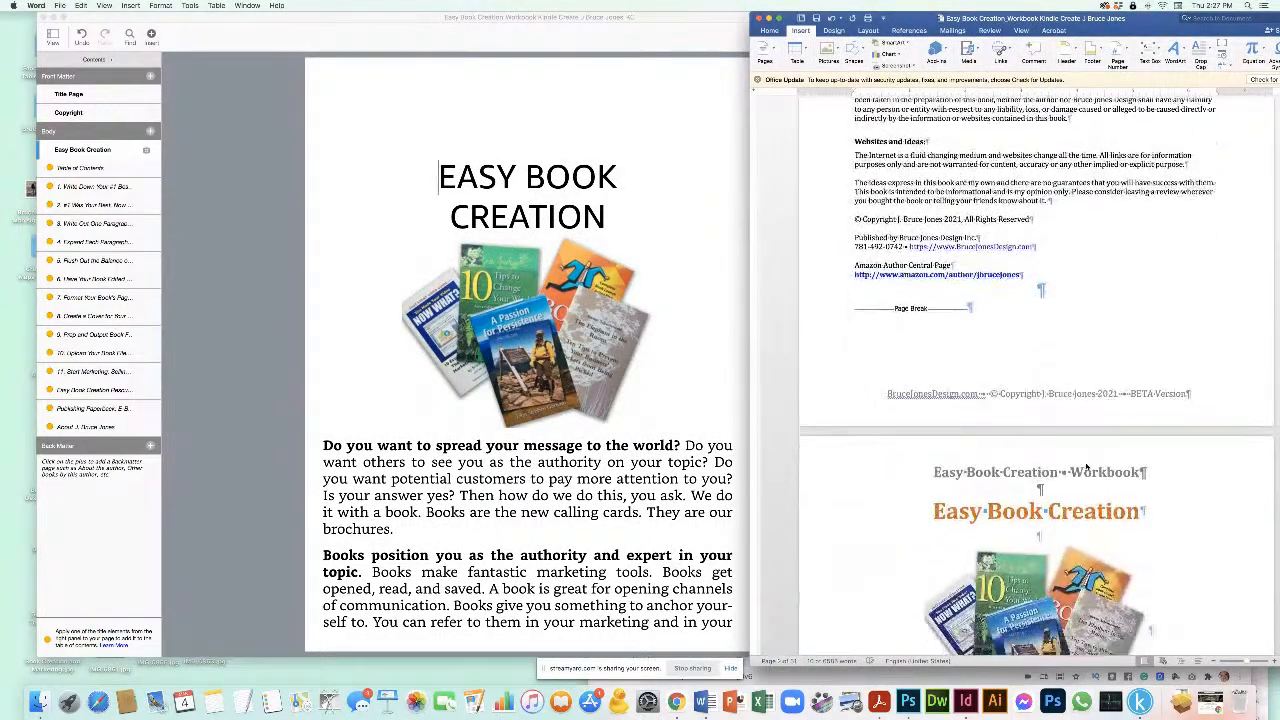
scroll(1040, 442, down, 15)
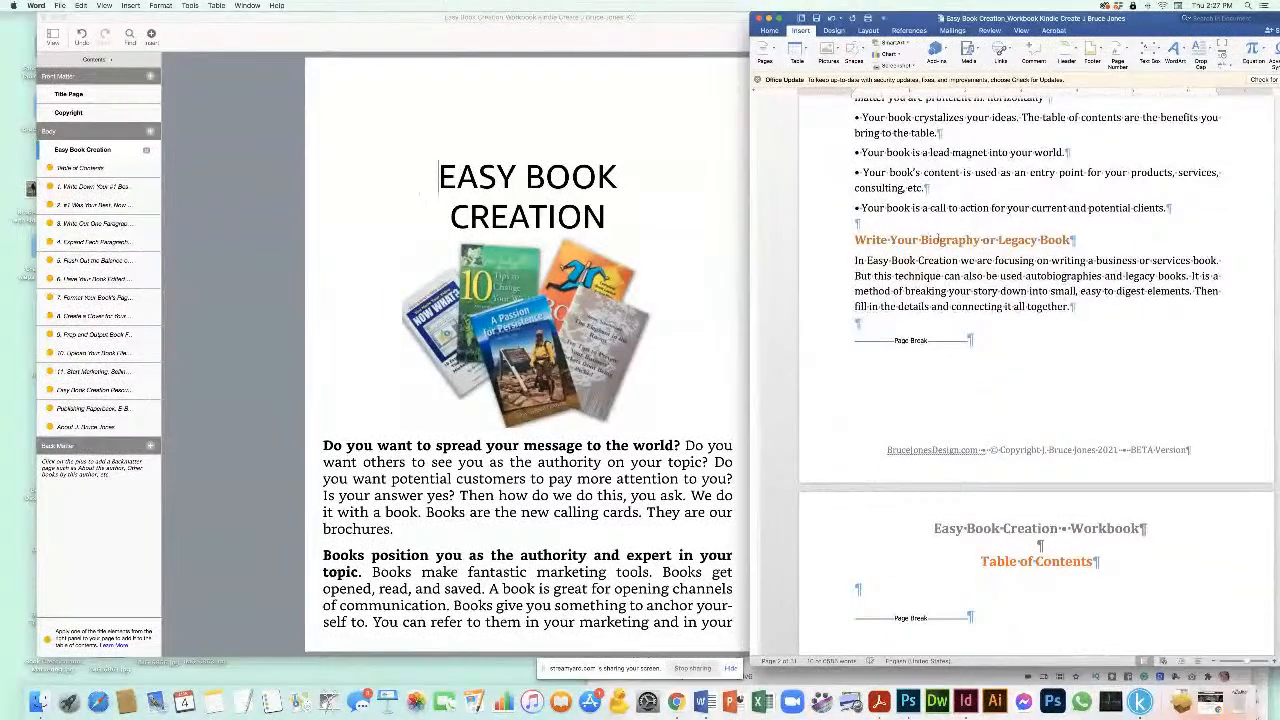
Step: Back in Kindle Create, apply the Chapter Subtitle element to "Write Your Biography or Legacy Book" and add a blank line below it
click(630, 493)
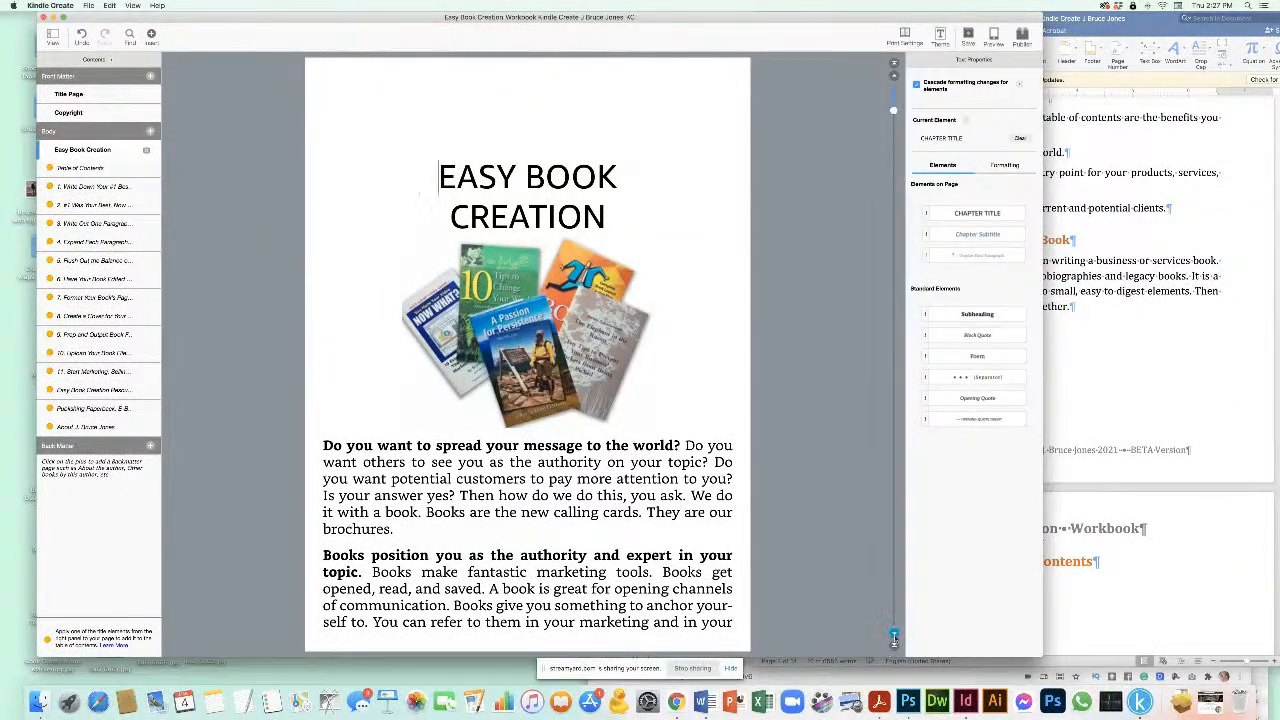
scroll(893, 636, down, 5)
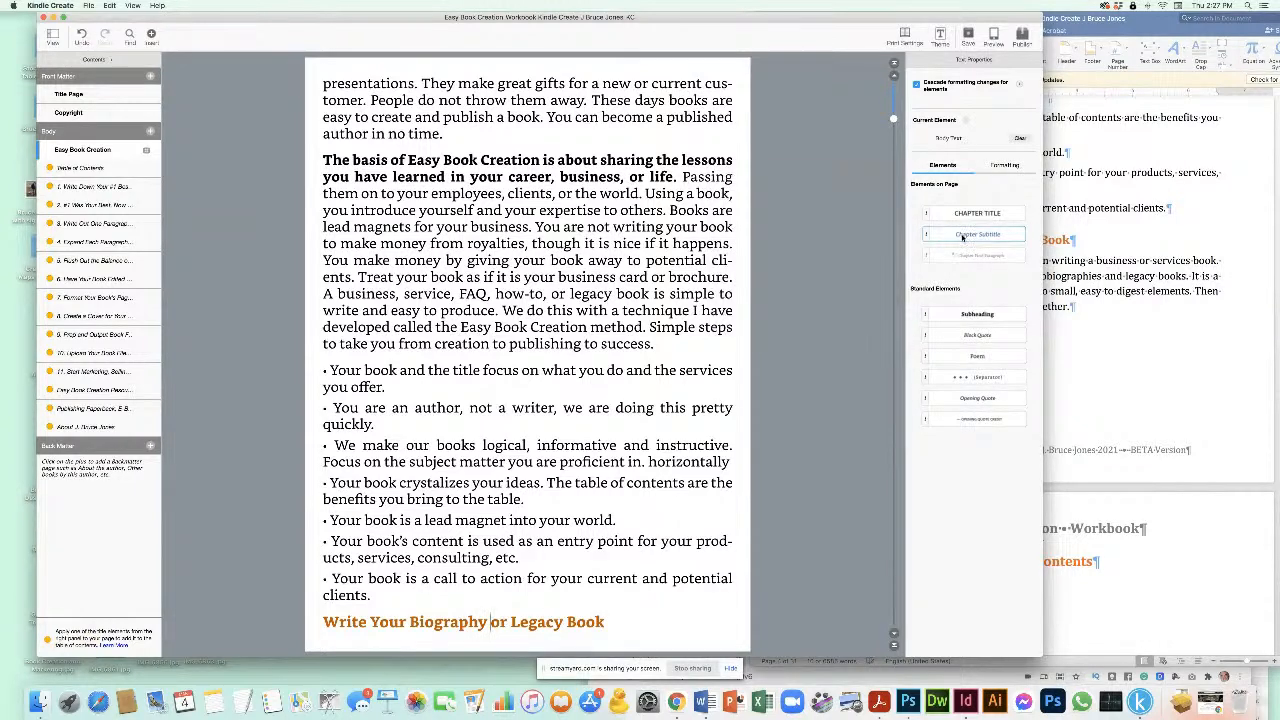
click(958, 235)
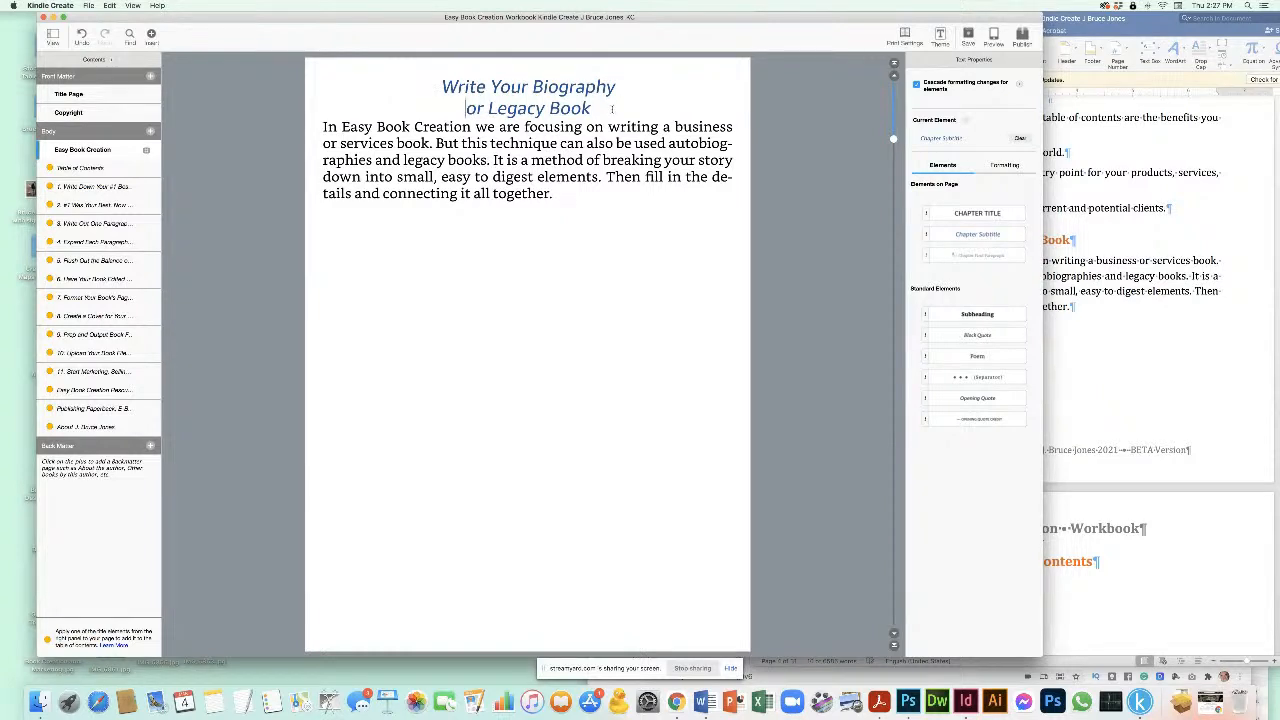
click(323, 127)
key(Return)
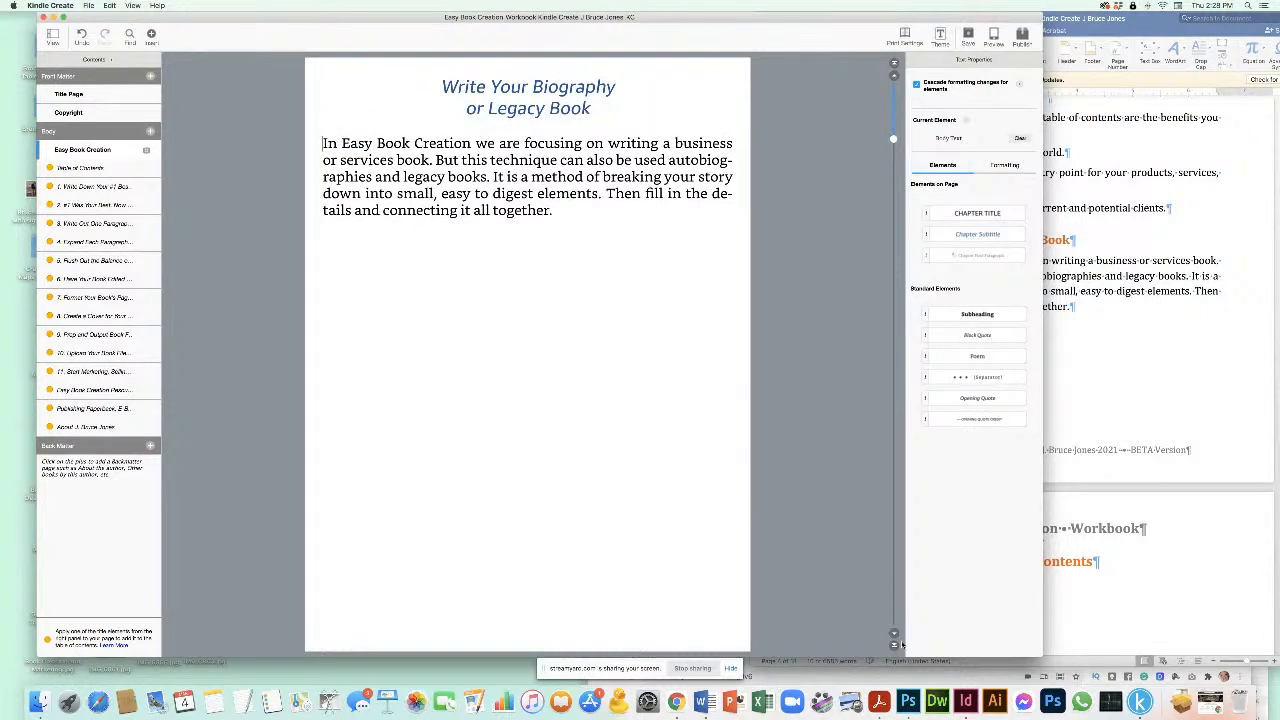
Step: Apply the Chapter Title element to the "1. Write Down Your #1 Best Tip" heading and add a blank line below it
click(894, 634)
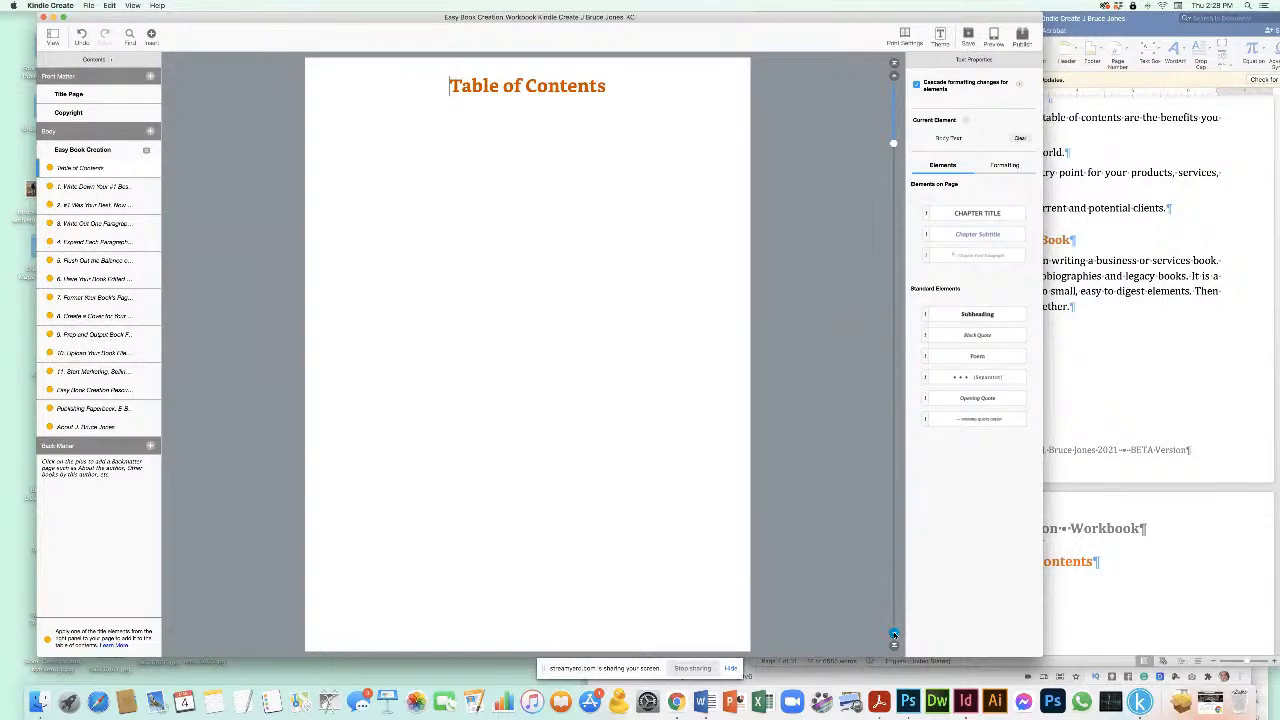
click(894, 634)
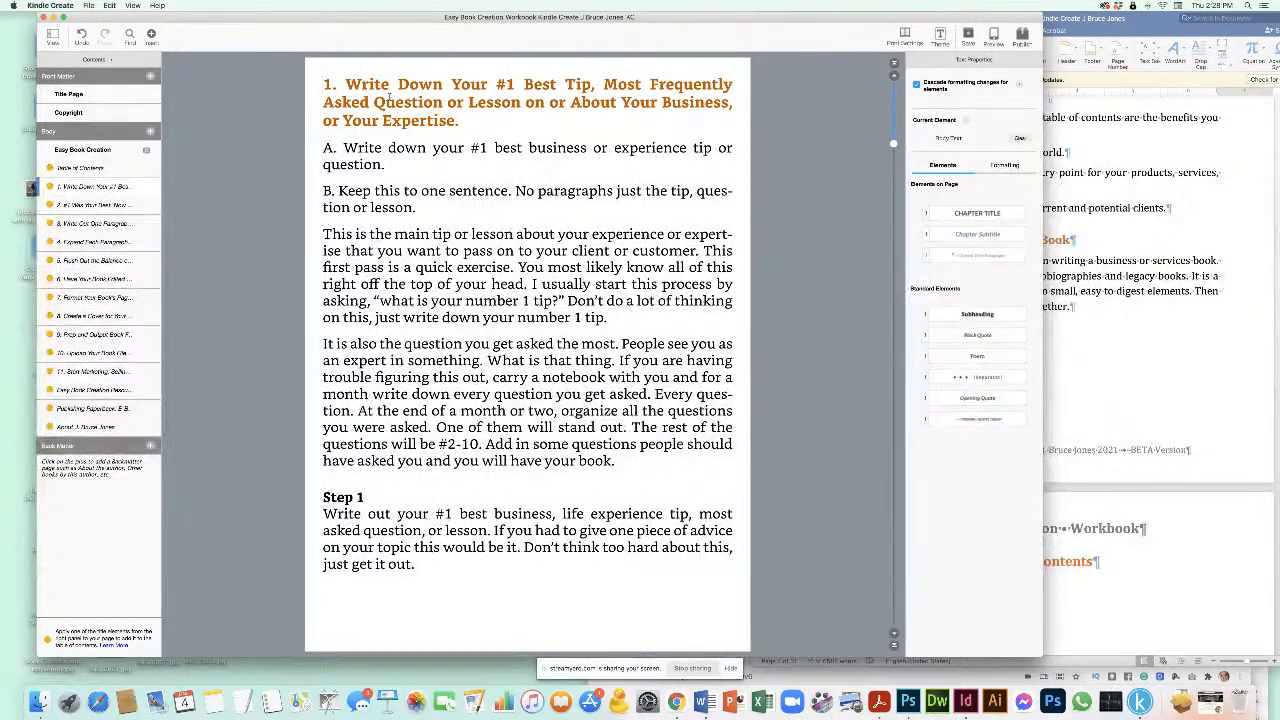
click(977, 213)
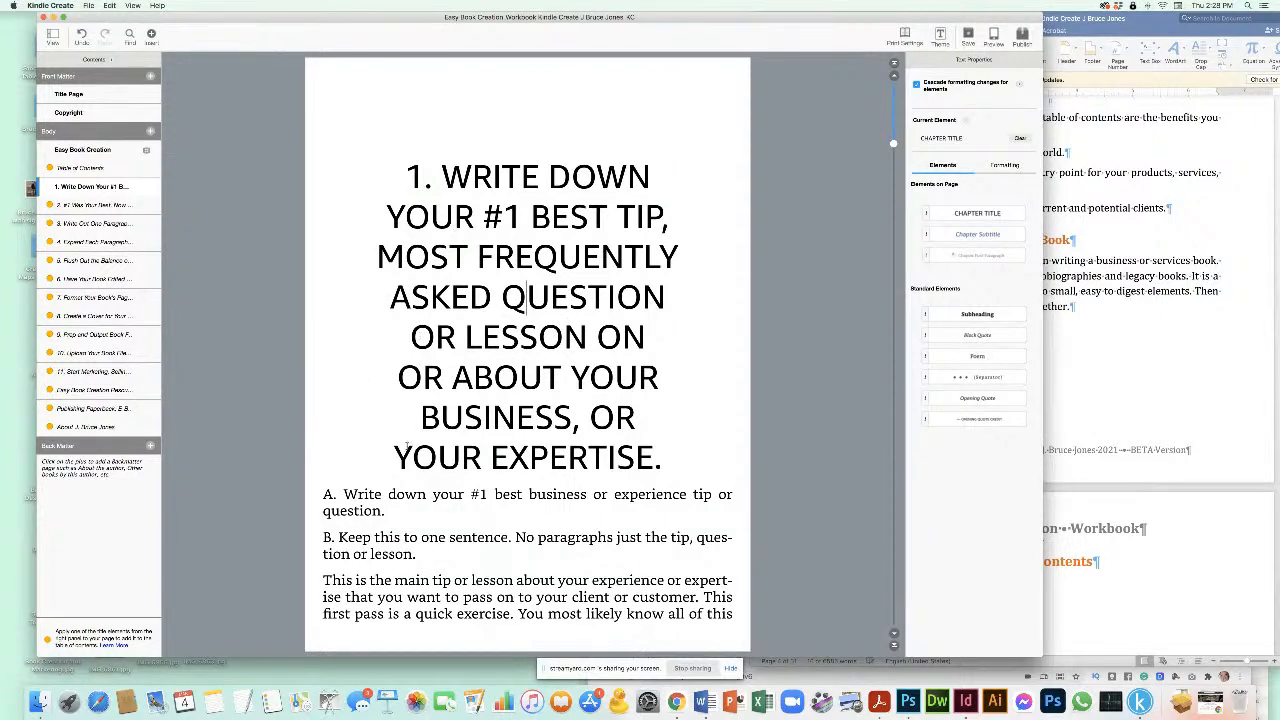
click(322, 494)
key(Return)
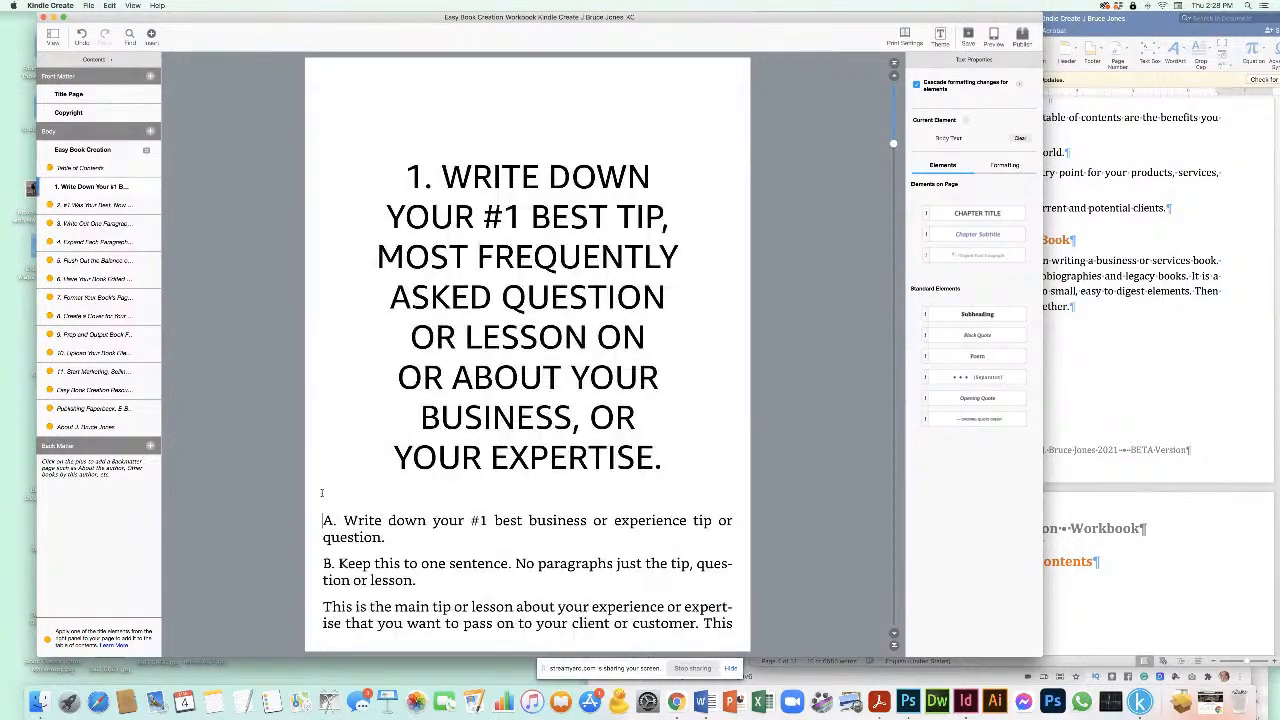
Step: Compare the end of chapter 1, around the Step 1 text, with the Word manuscript, and return to Kindle Create
click(893, 634)
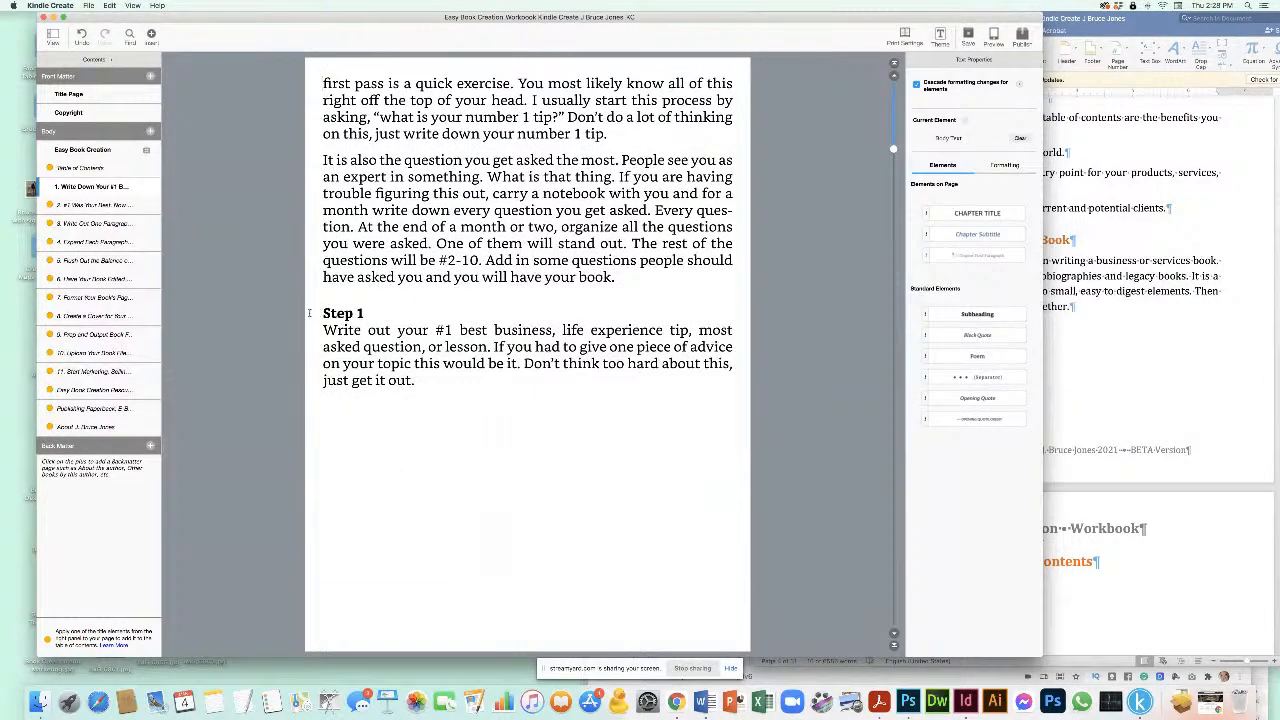
key(super+Tab)
scroll(990, 355, down, 10)
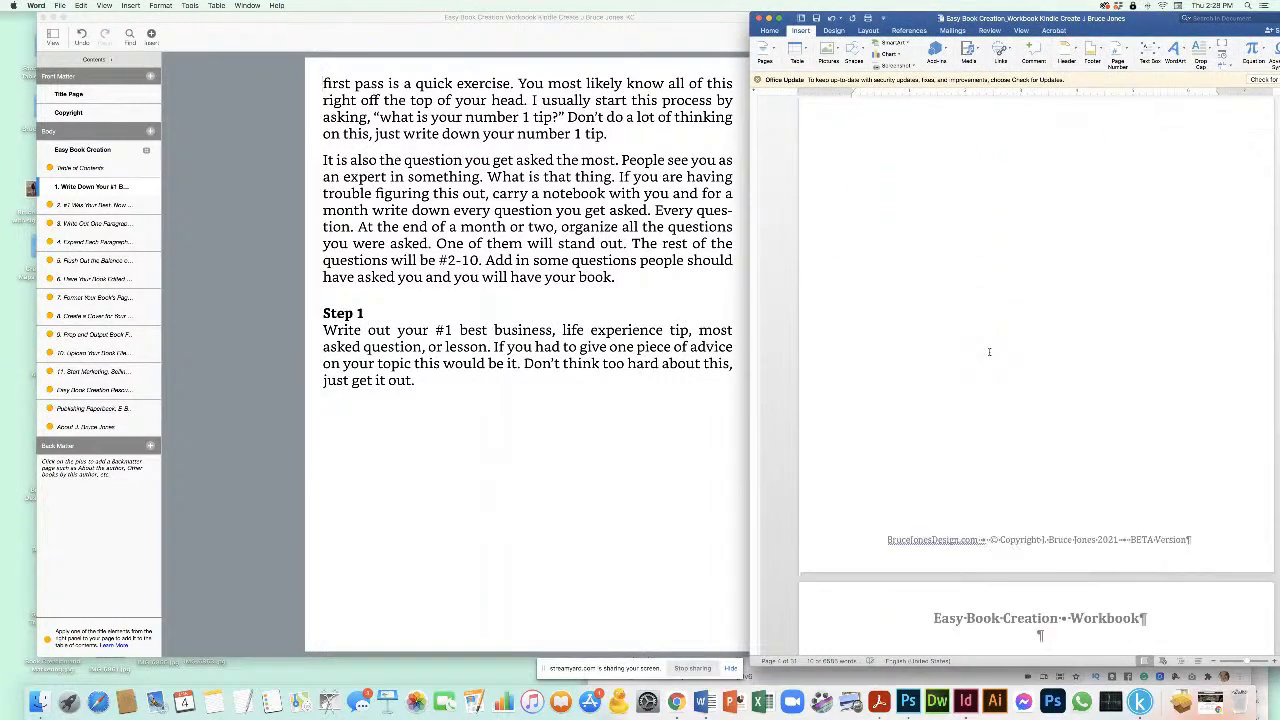
scroll(990, 355, down, 10)
scroll(930, 326, up, 2)
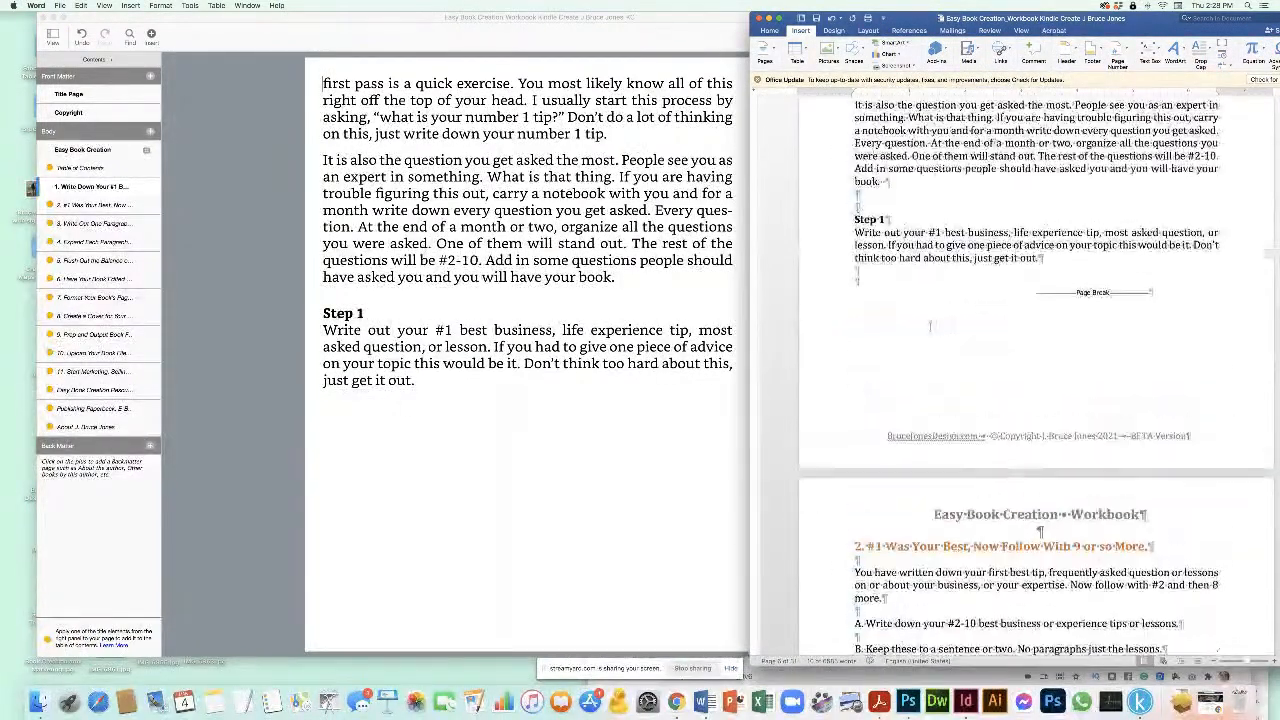
scroll(930, 326, up, 3)
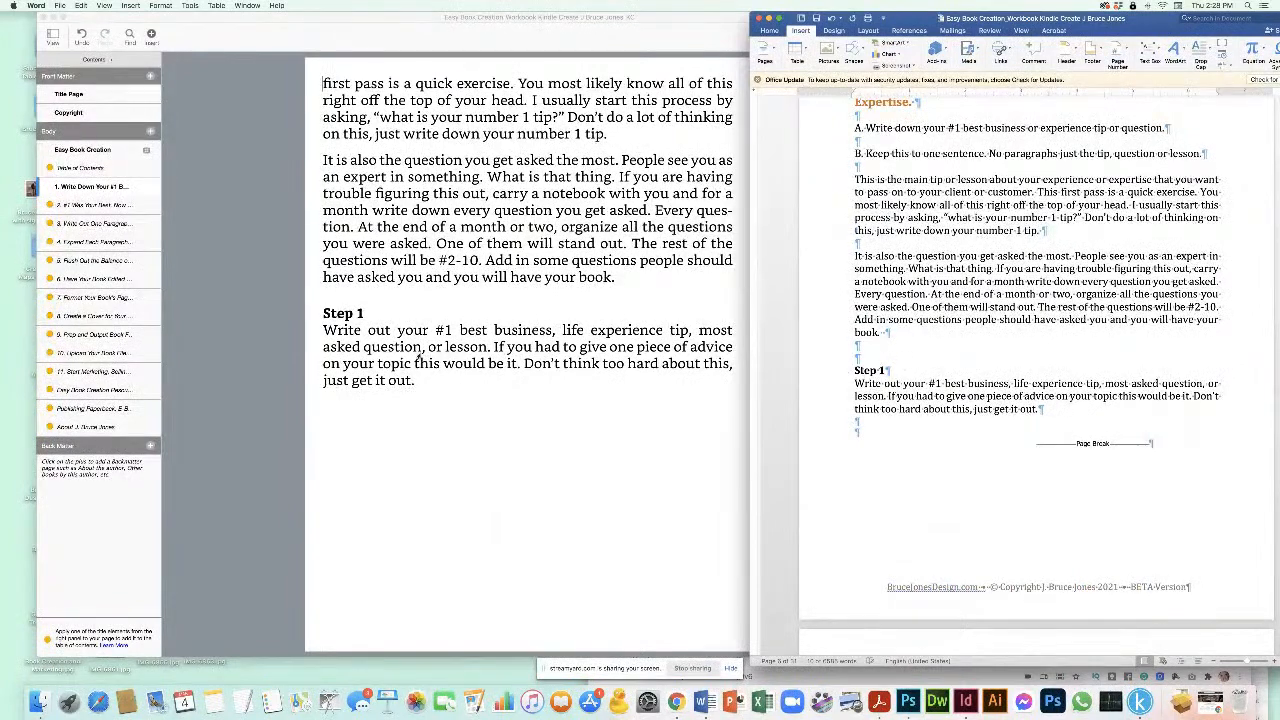
click(496, 247)
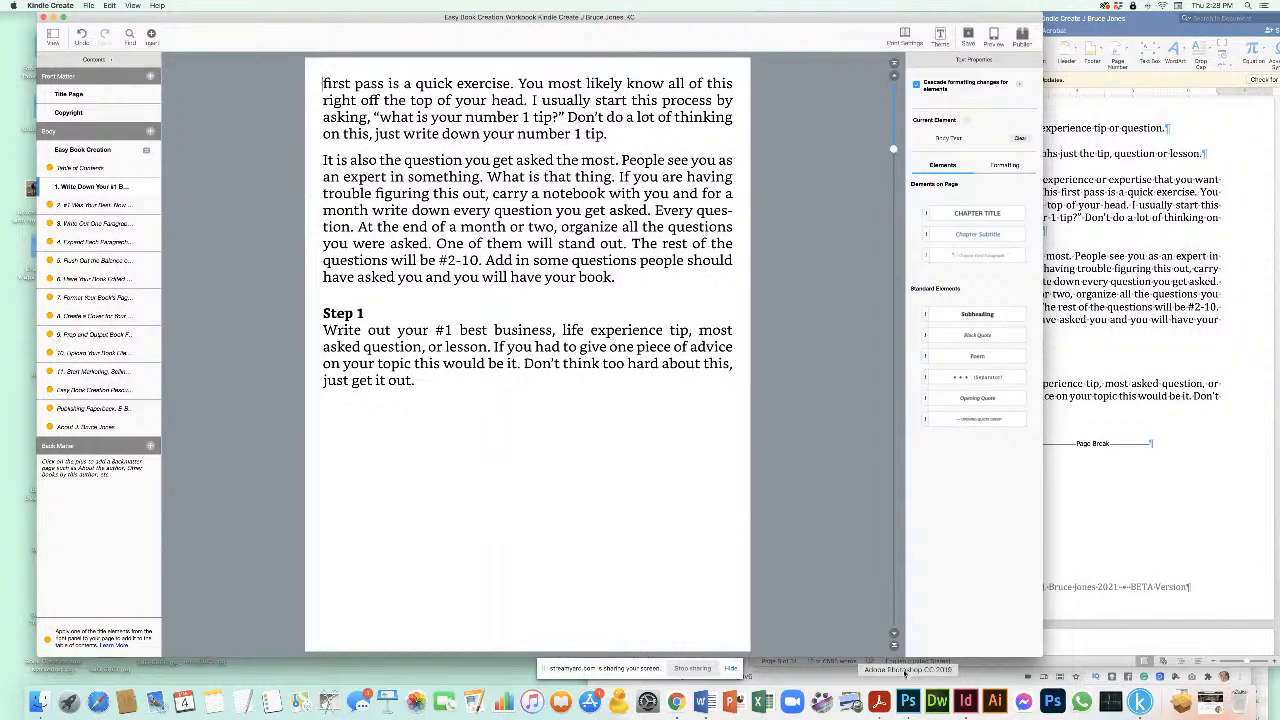
Step: Apply the Chapter Title element to the "2. #1 Was Your Best, Now Follow With 9 or so More." heading and add a blank line below it
click(895, 636)
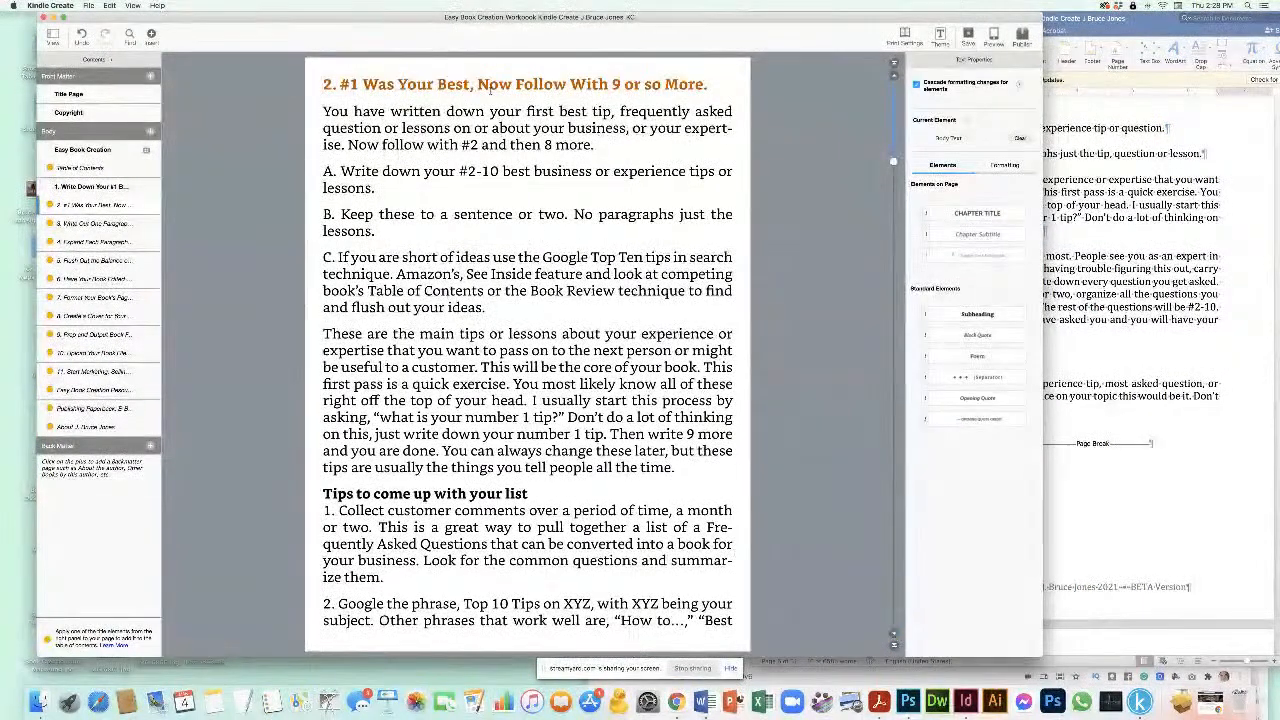
click(950, 214)
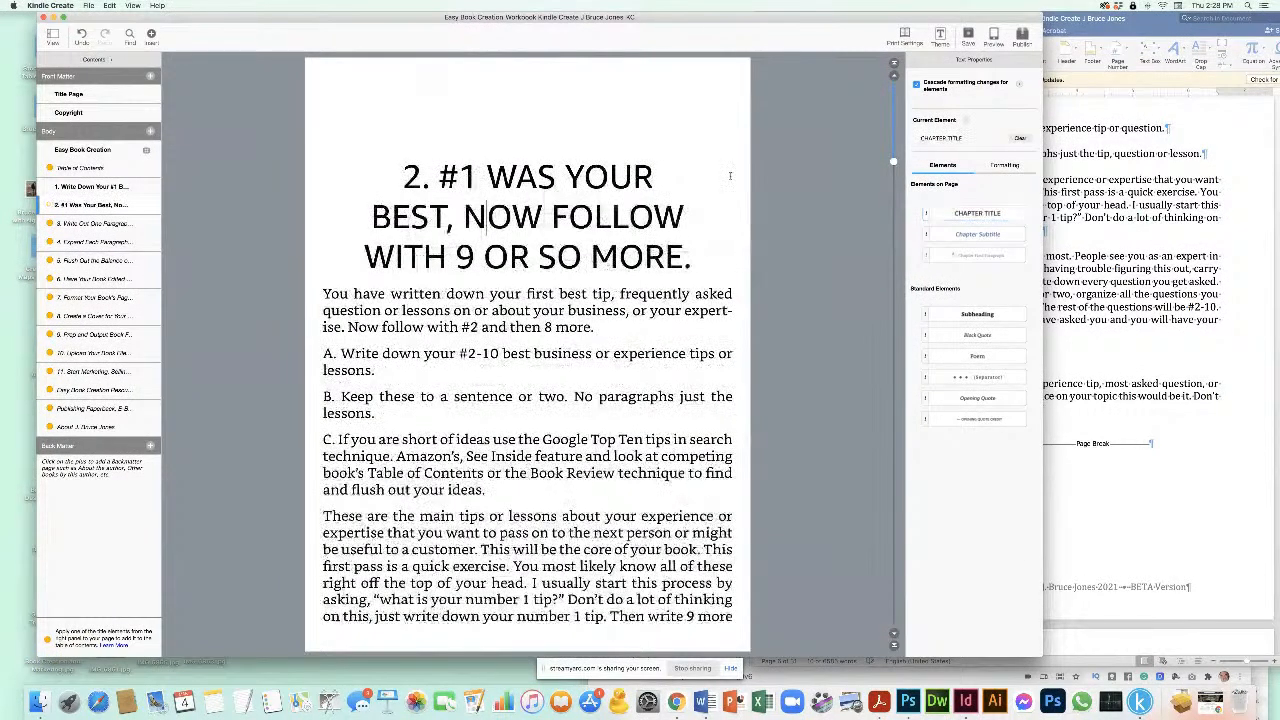
click(323, 293)
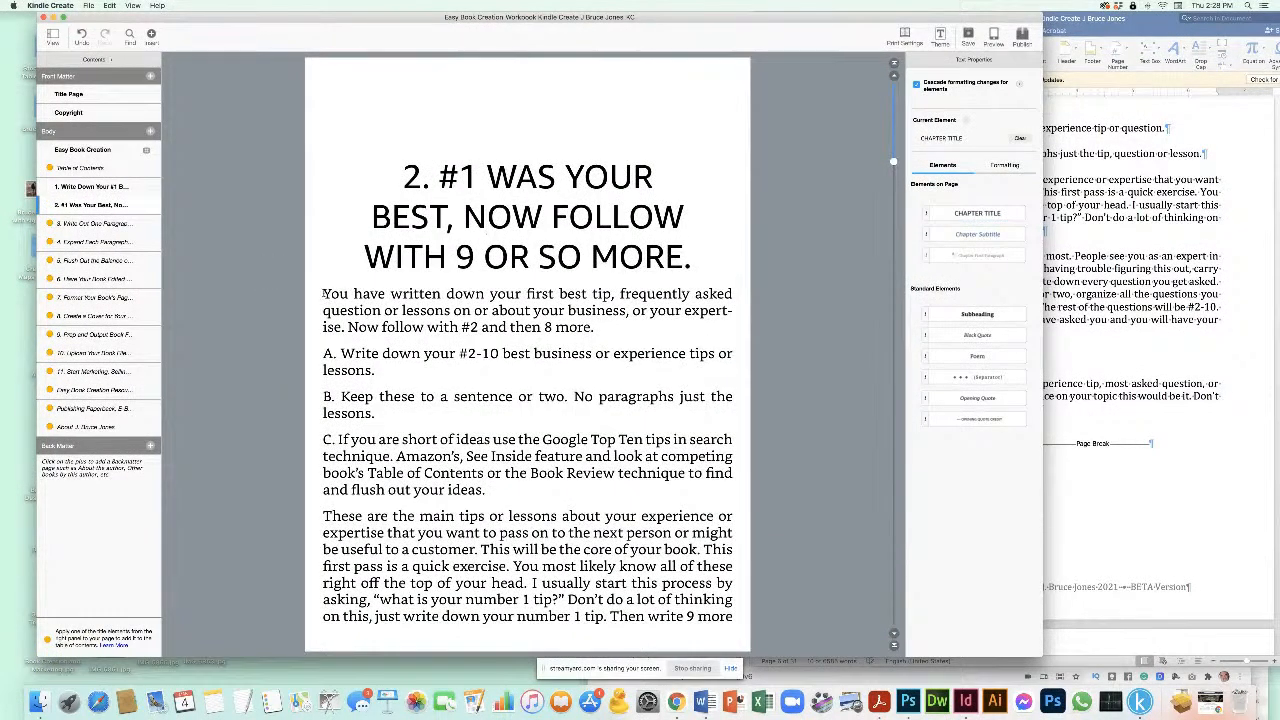
key(Return)
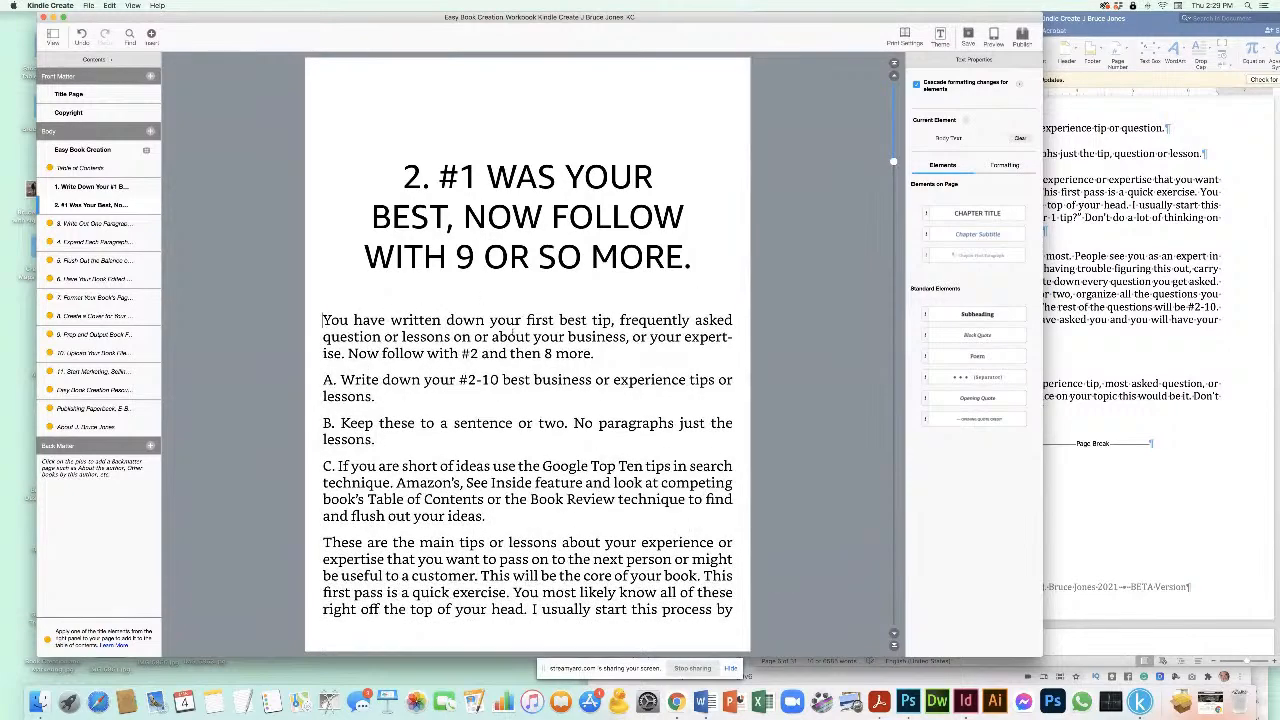
Step: Check the end of chapter 2 against the Word manuscript, and style the chapter 3 heading in Kindle Create as Chapter Title with a blank line below
click(886, 634)
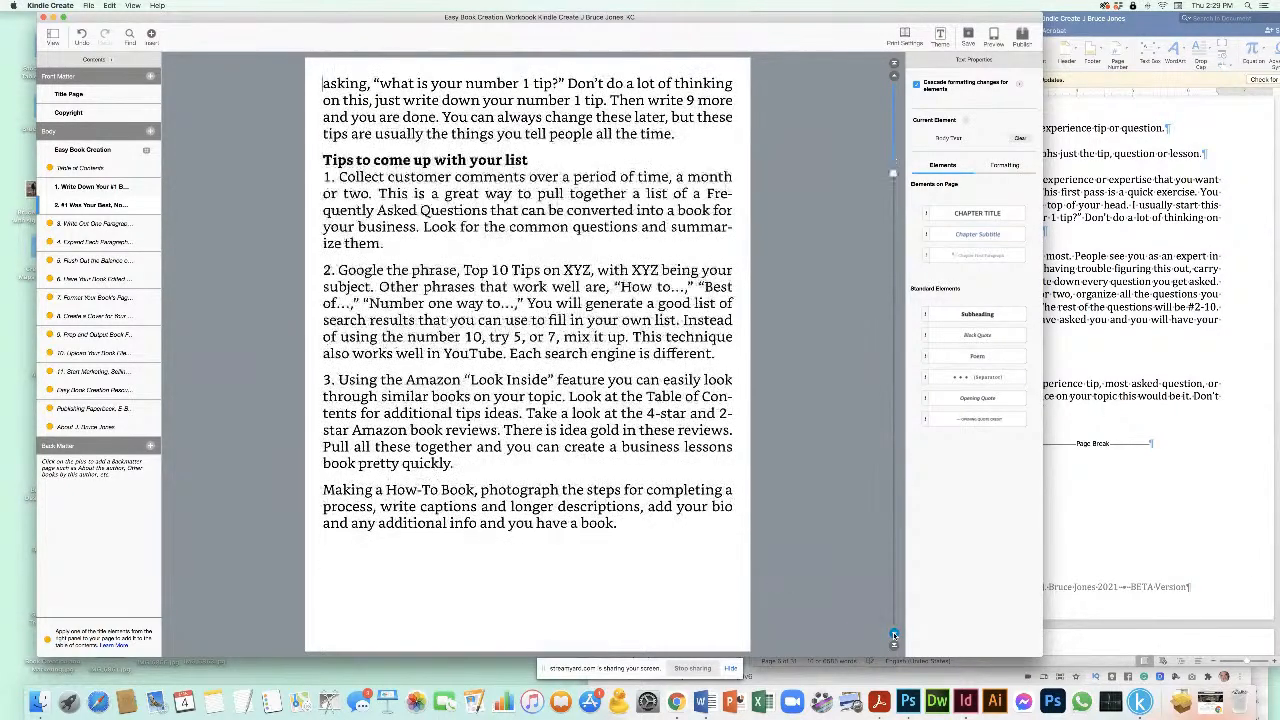
click(1067, 536)
scroll(1067, 536, down, 10)
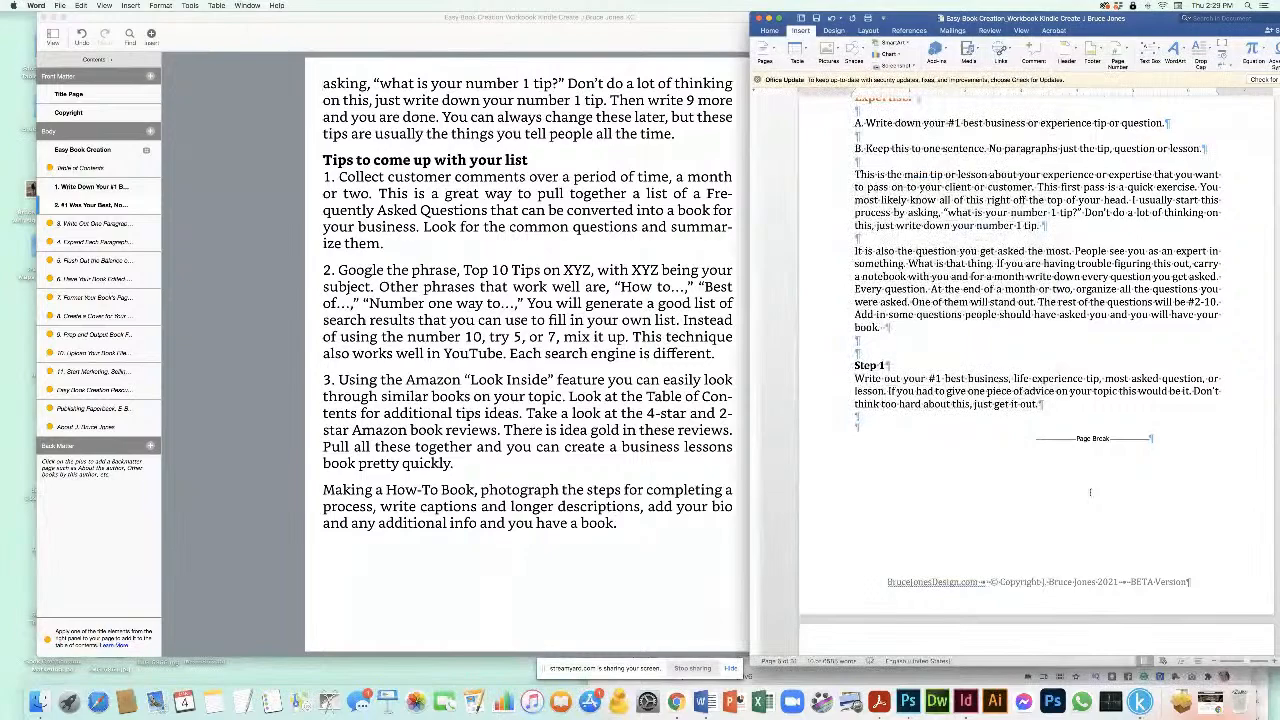
scroll(1090, 487, down, 5)
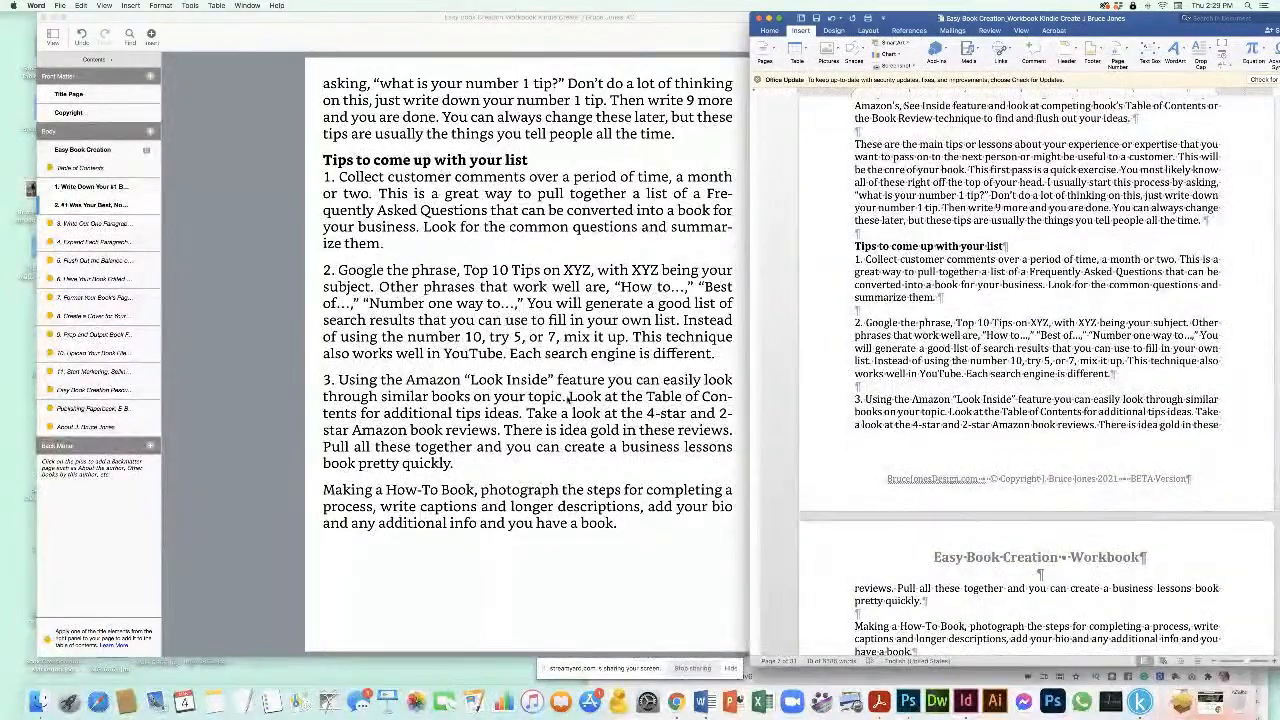
click(557, 398)
click(893, 633)
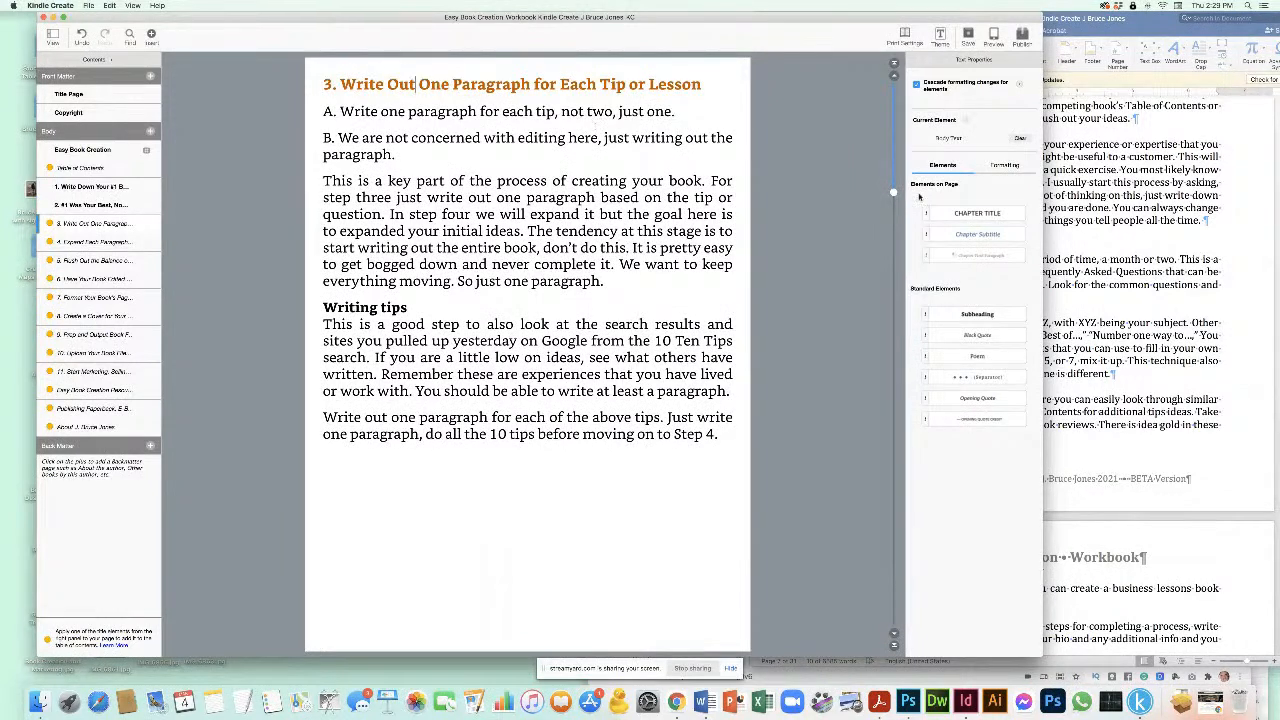
click(977, 213)
click(326, 294)
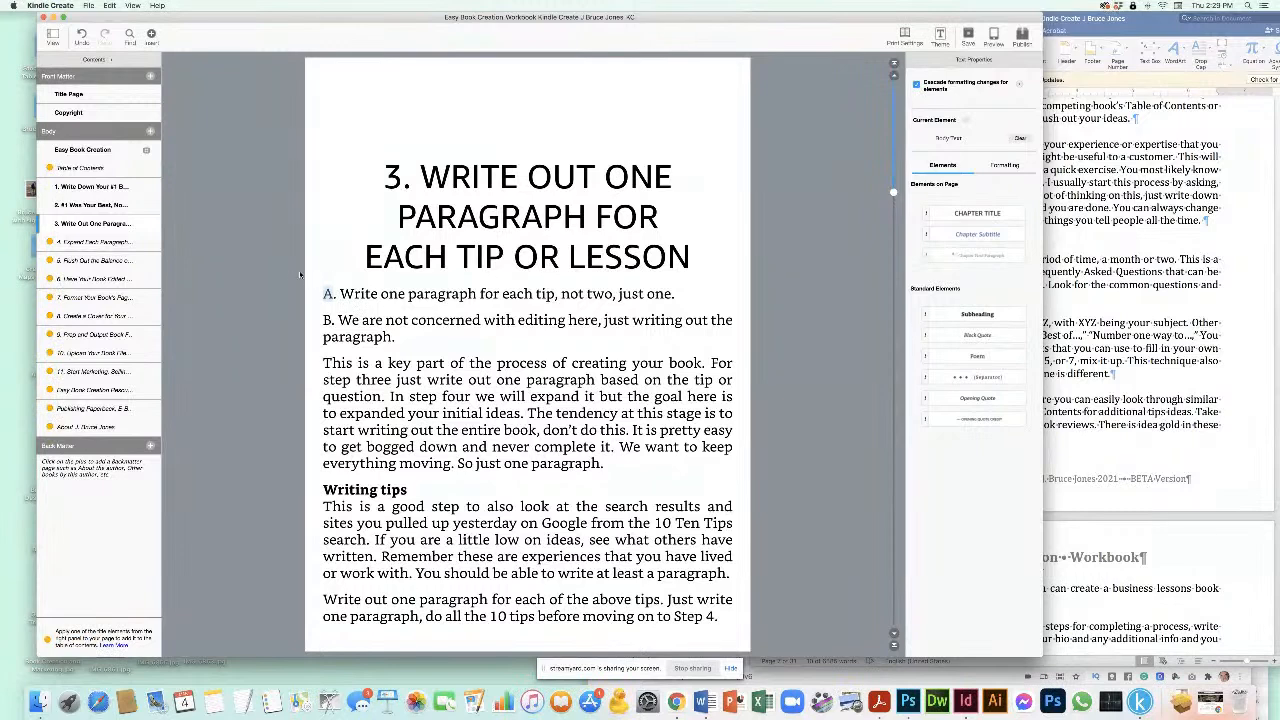
key(Return)
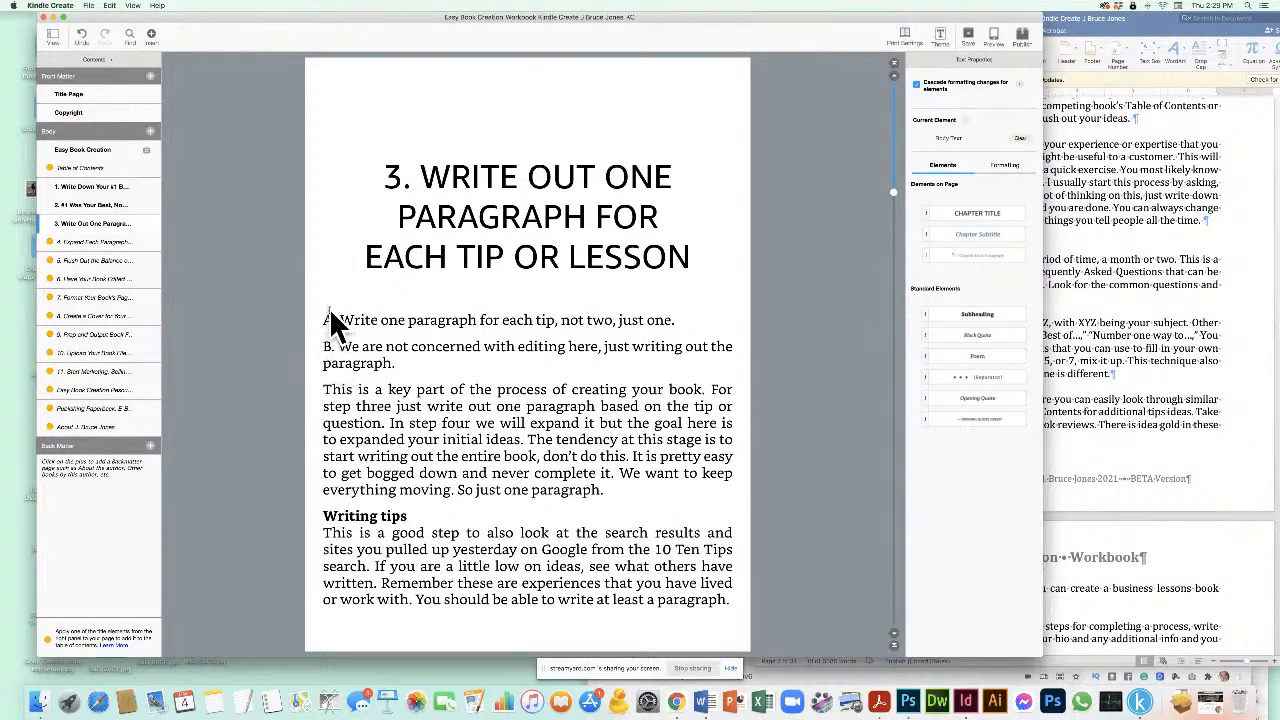
Step: Apply the Chapter Title element to the "4. Expand Each Paragraph to 5-10 Paragraphs, Flush it Out" heading and add a blank line below it
scroll(894, 630, down, 10)
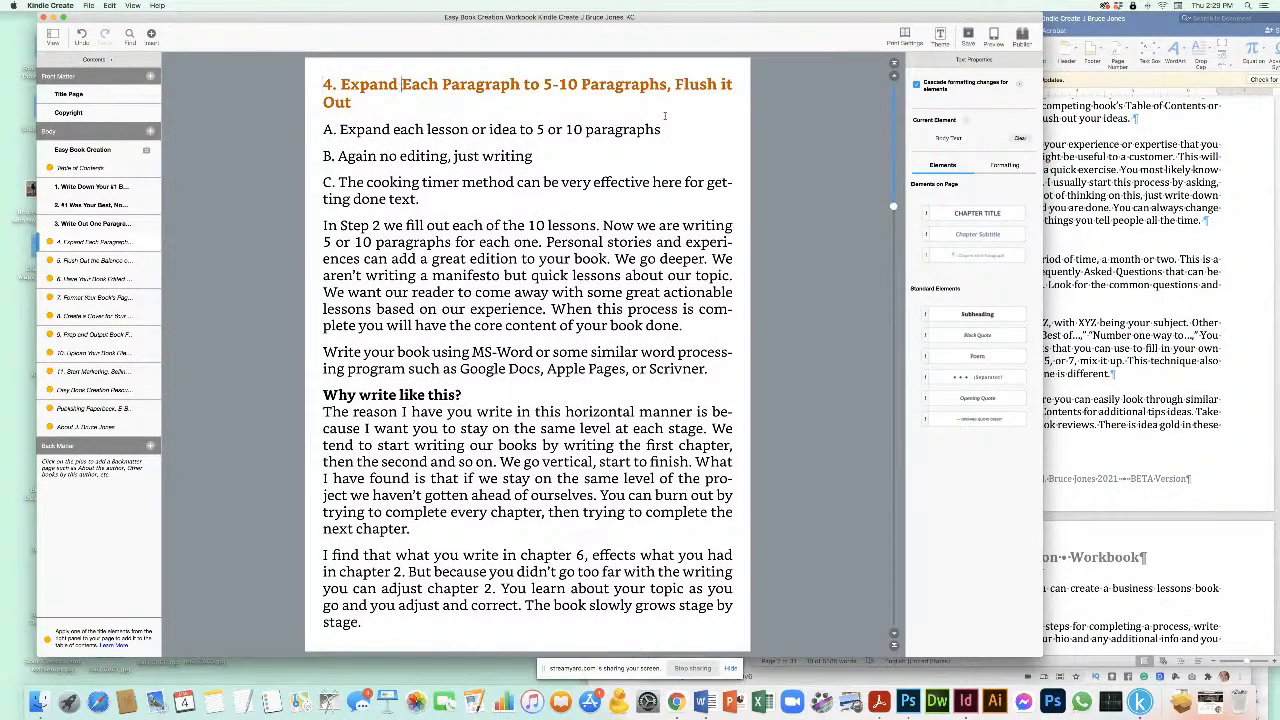
click(977, 213)
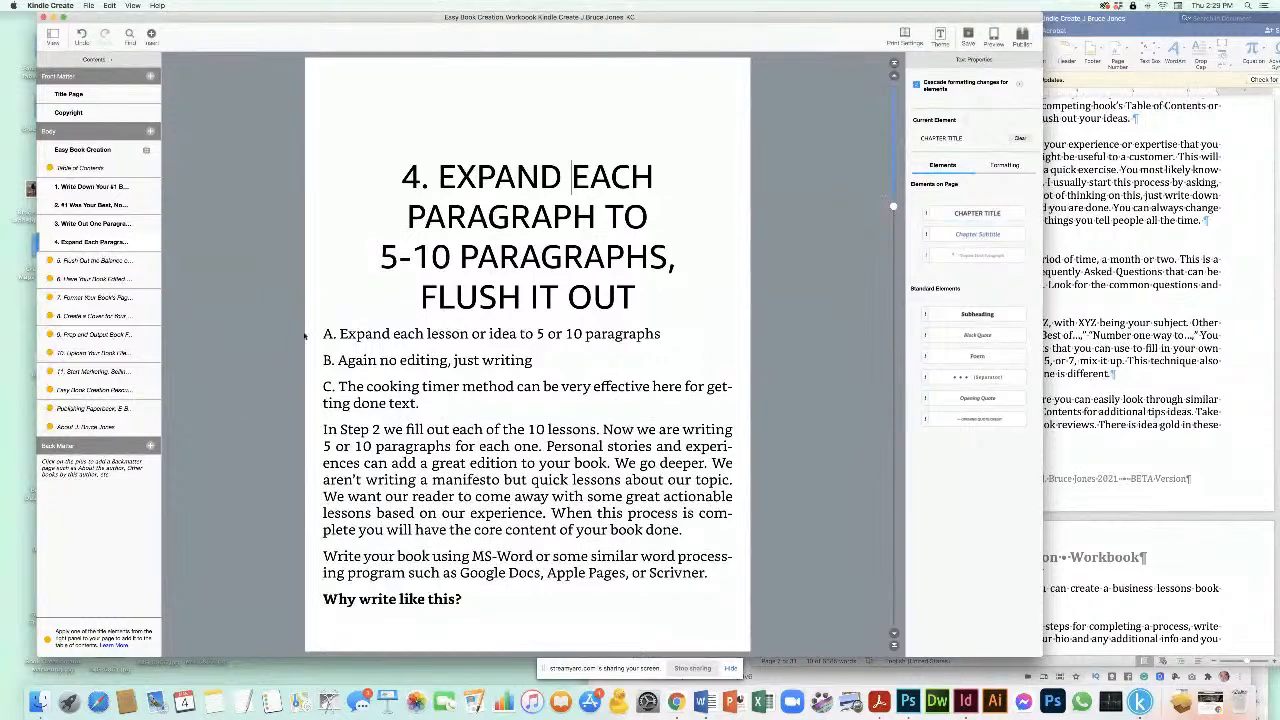
click(323, 335)
key(Return)
Step: Compare chapter 4 from "Why write like this?" to its end with the Word manuscript, and return to Kindle Create
scroll(497, 410, down, 20)
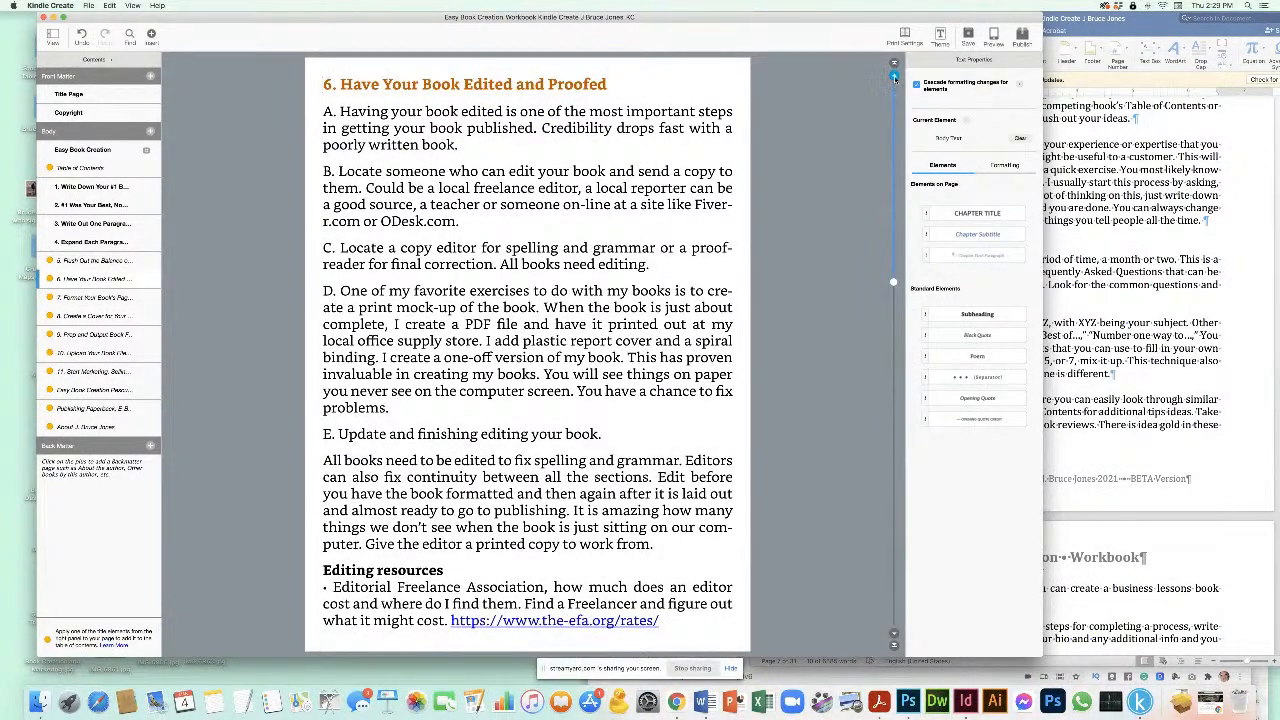
scroll(895, 80, up, 10)
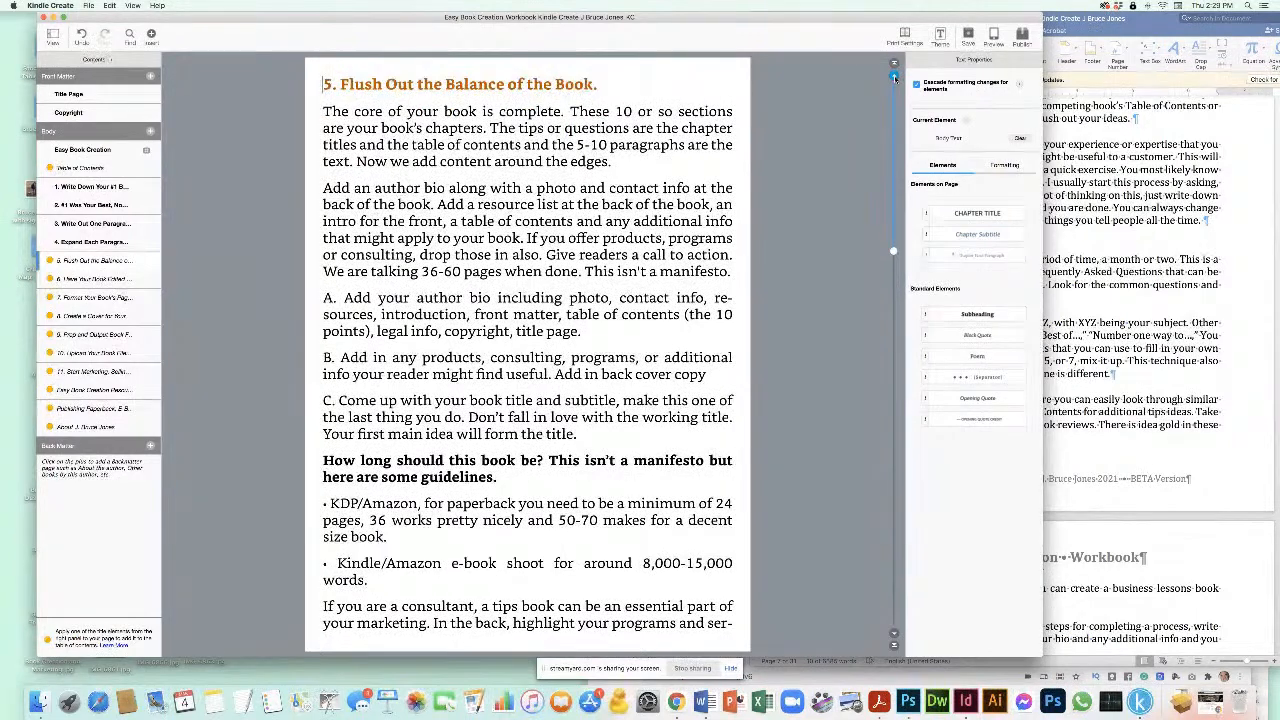
scroll(895, 78, up, 10)
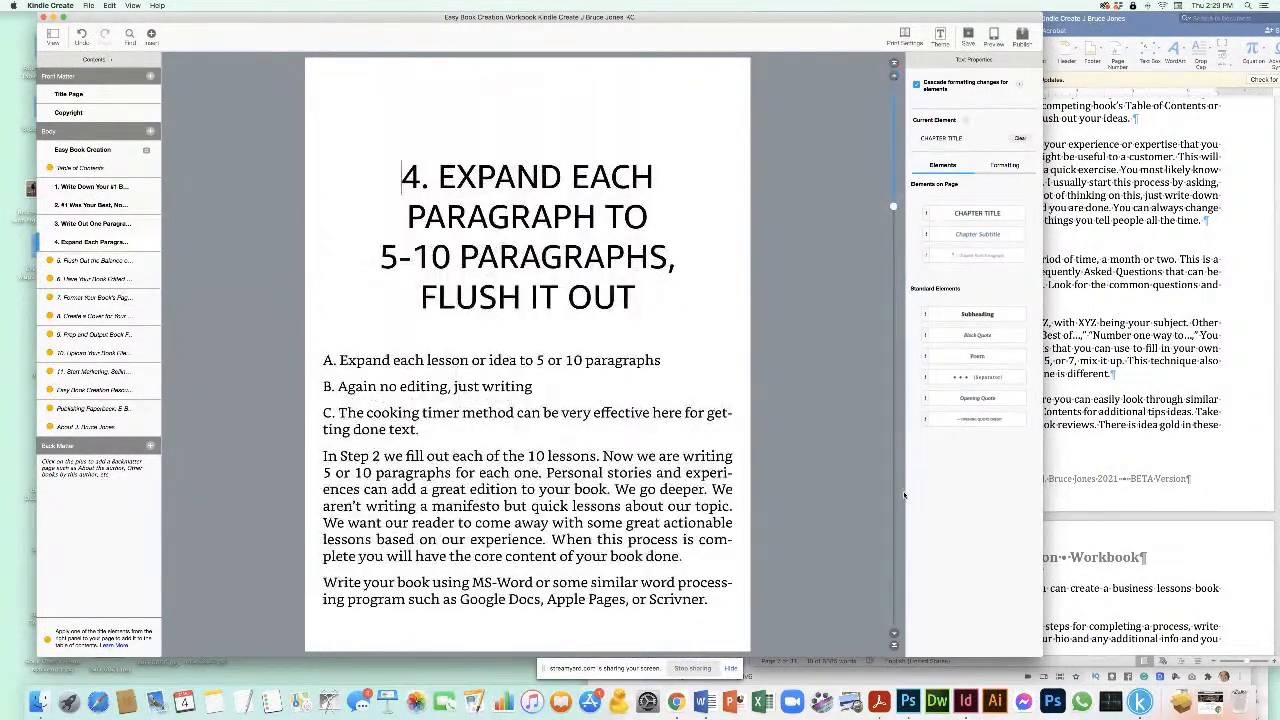
click(894, 634)
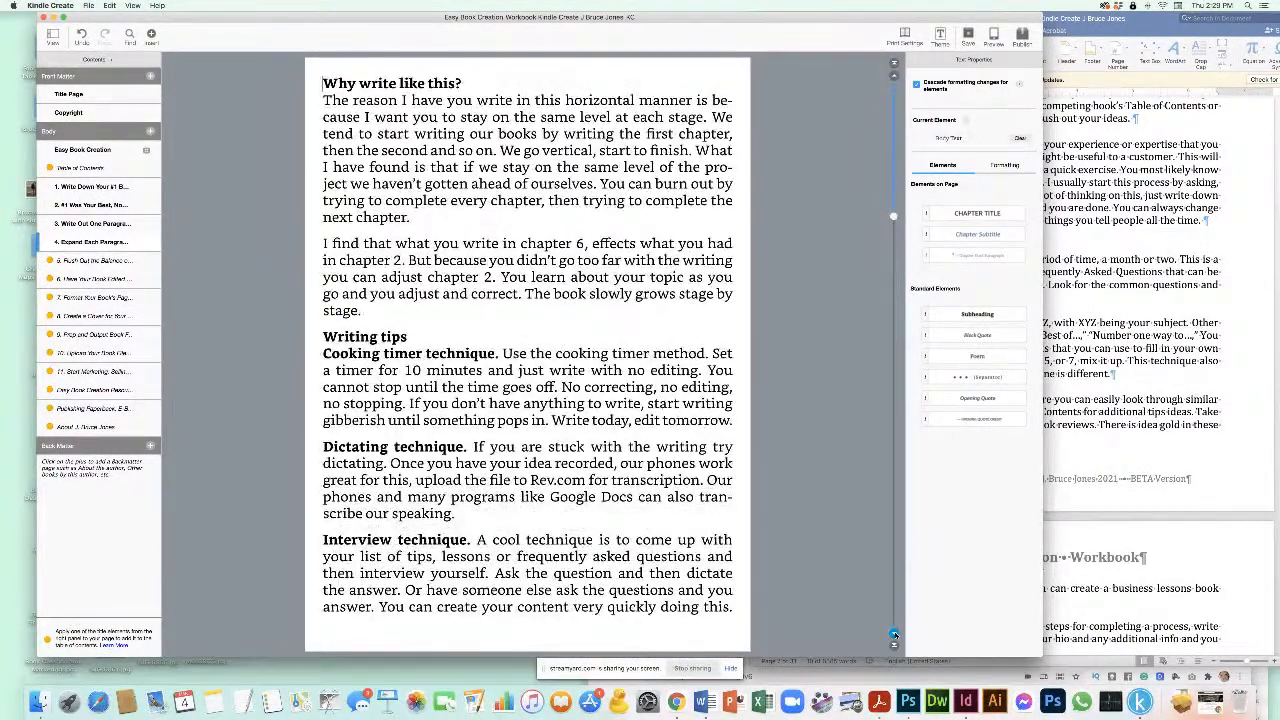
click(1065, 384)
scroll(1065, 384, down, 6)
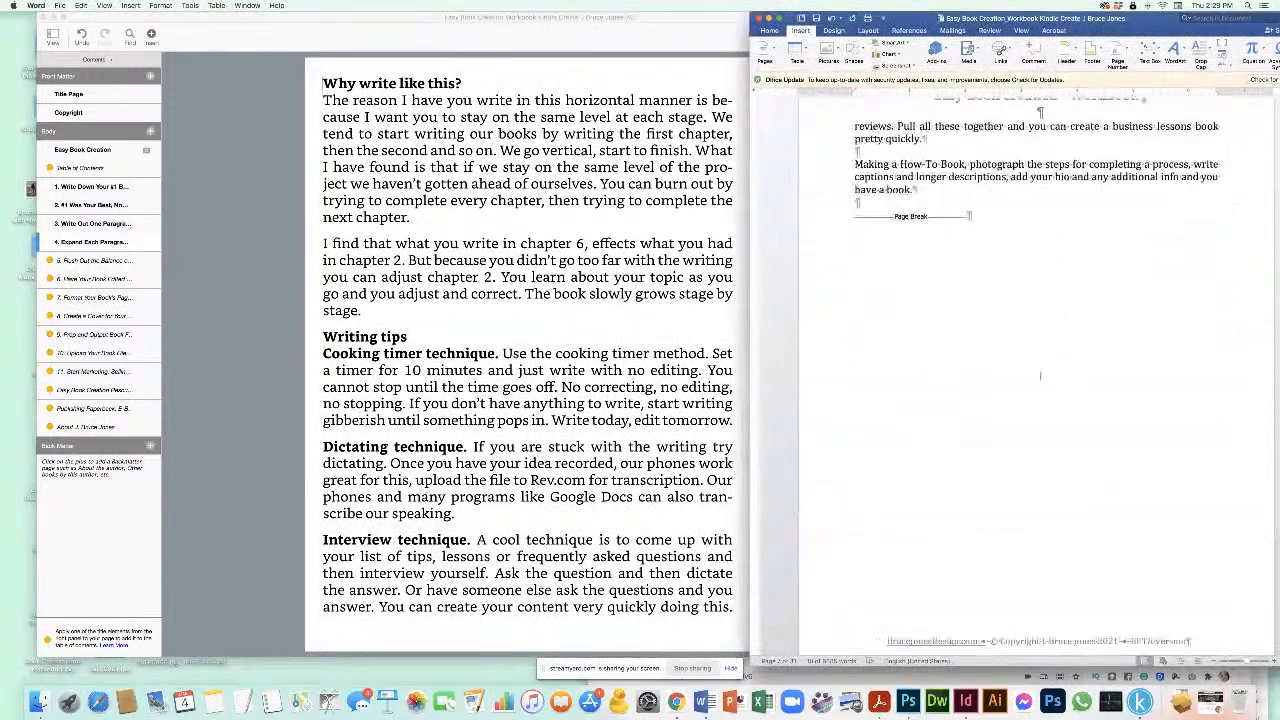
scroll(1065, 384, down, 15)
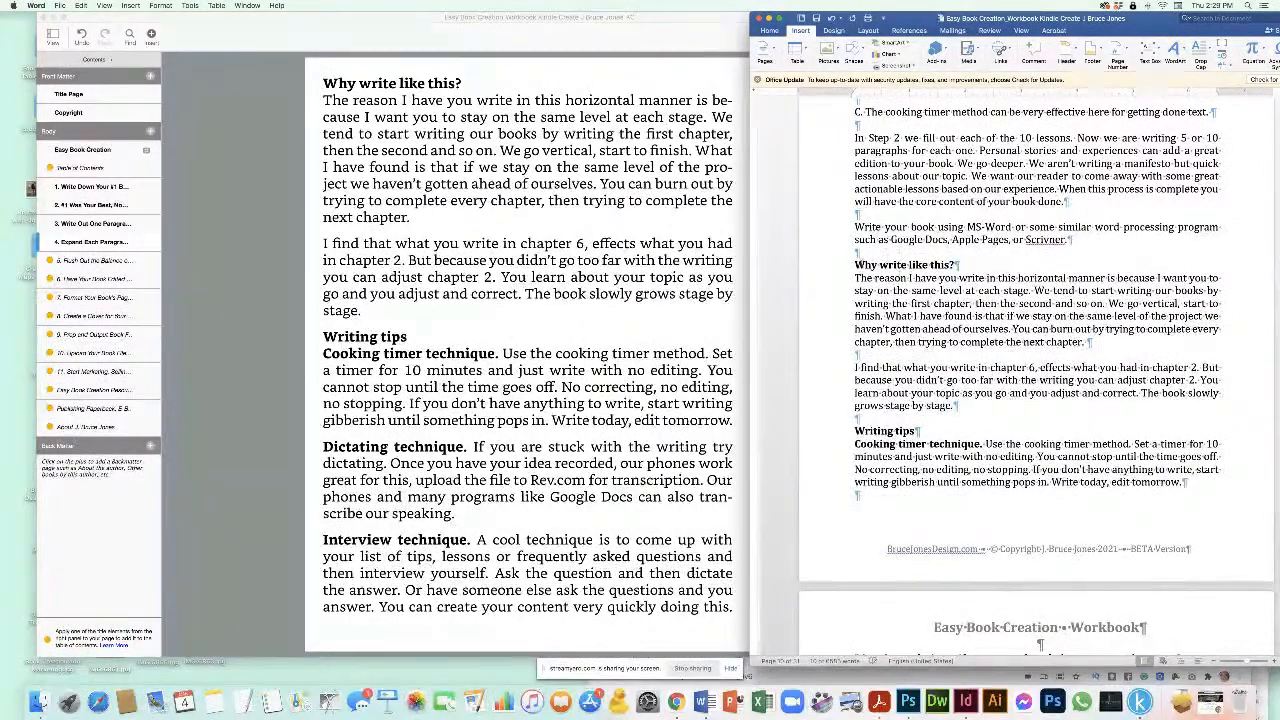
scroll(899, 276, down, 5)
scroll(921, 335, down, 10)
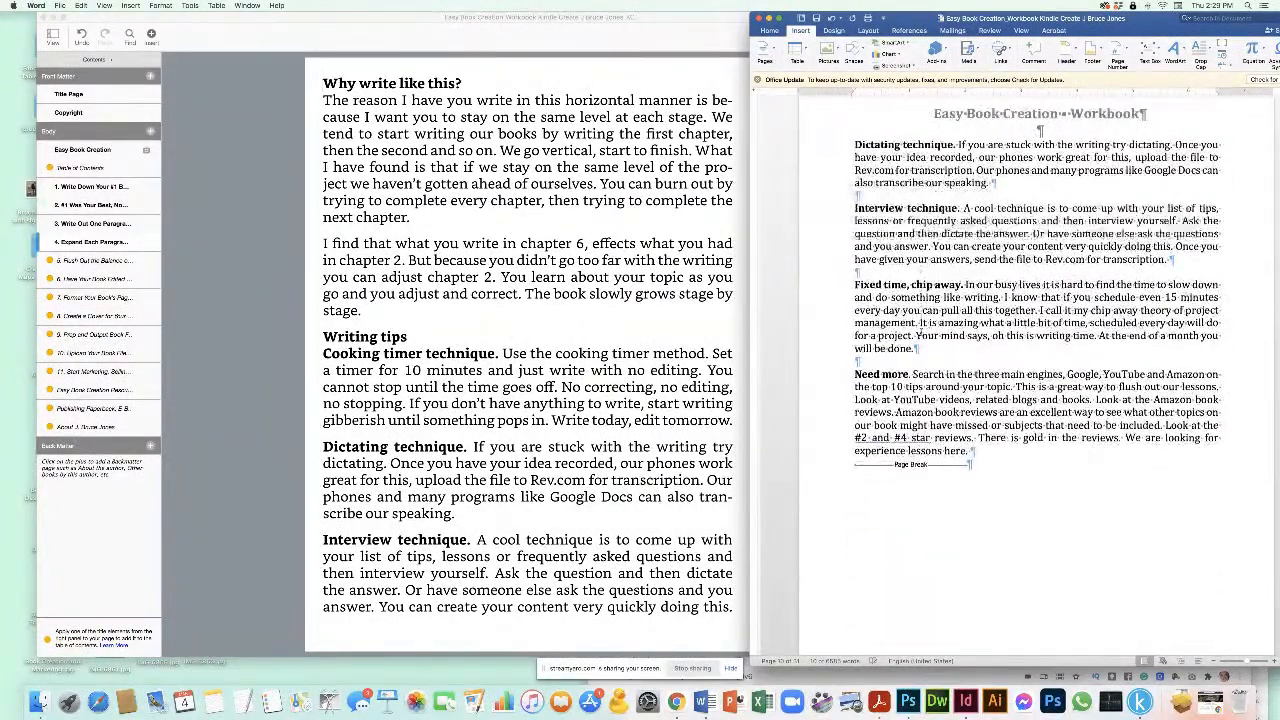
scroll(921, 335, down, 5)
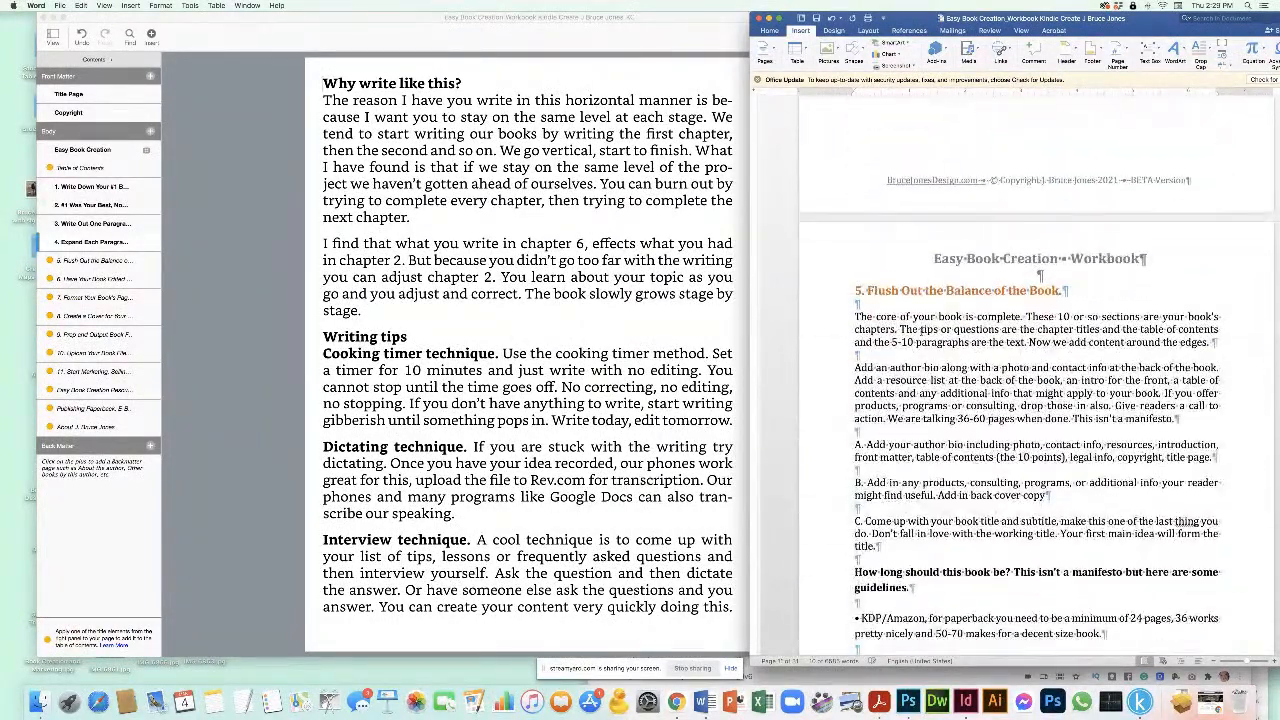
click(1140, 702)
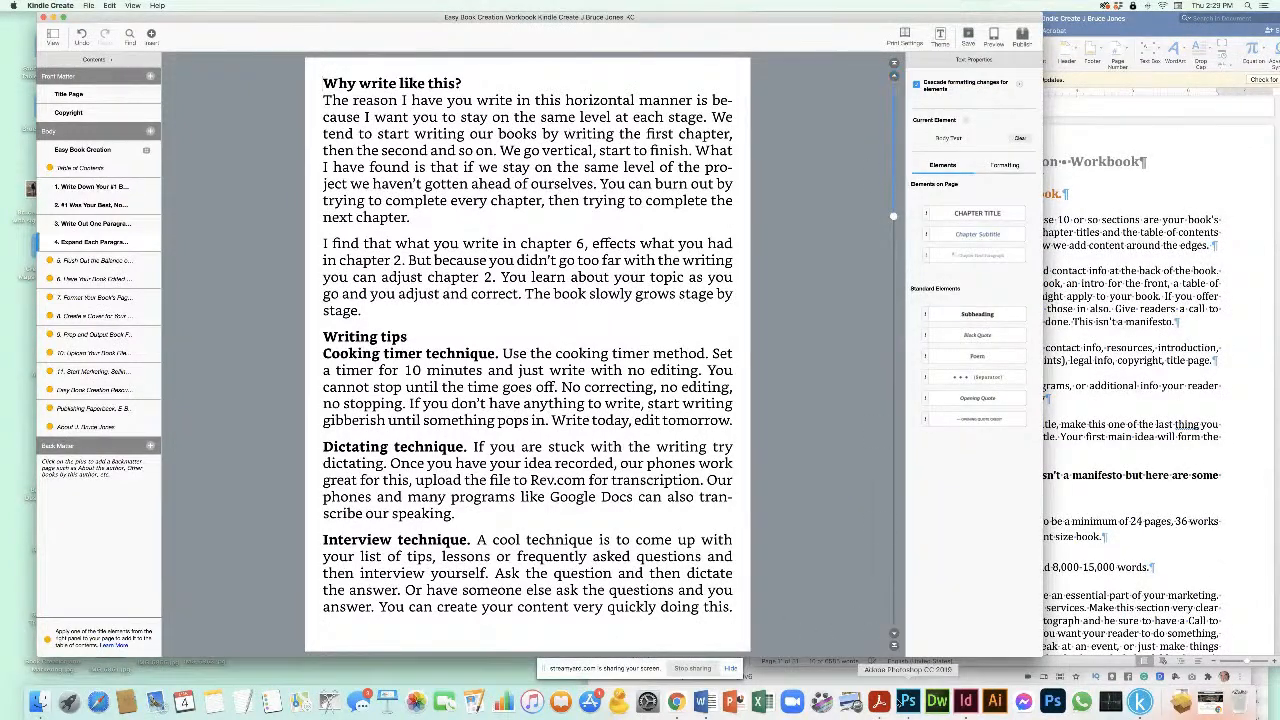
Step: Split the "5. Flush Out the Balance of the Book." heading before "Balance" and apply the Chapter Title element to it
click(894, 636)
click(894, 636)
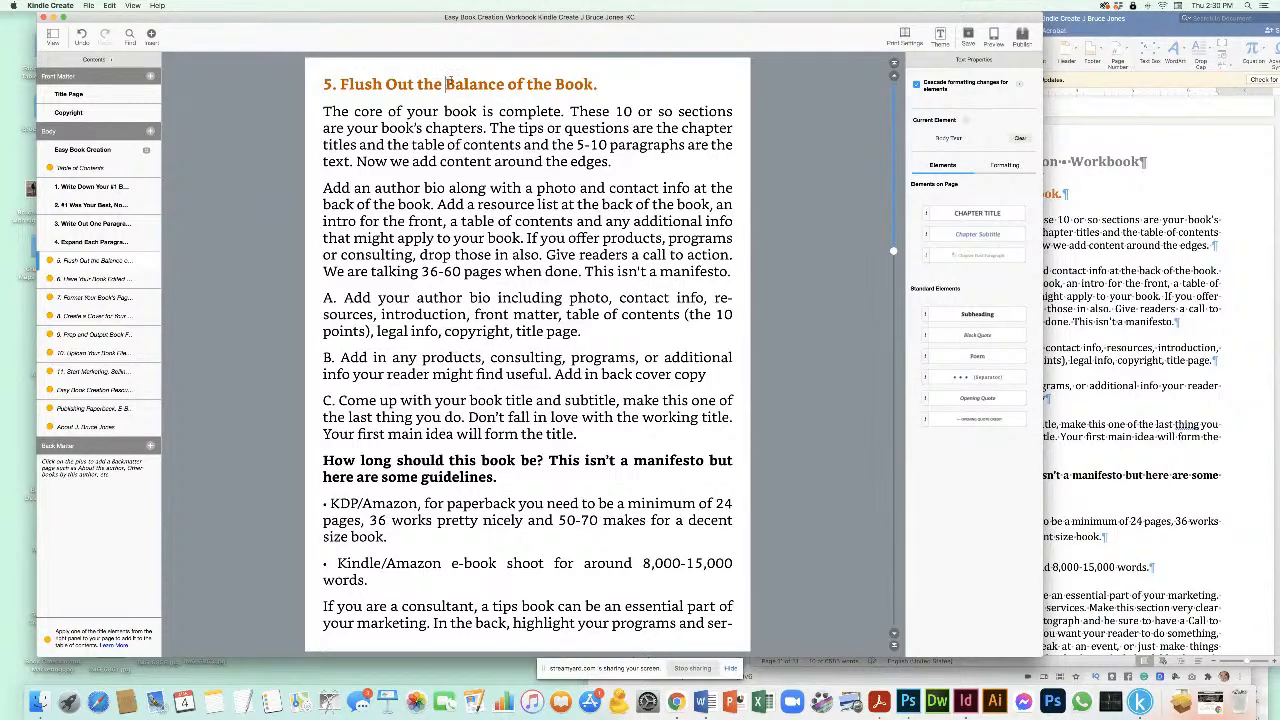
key(Return)
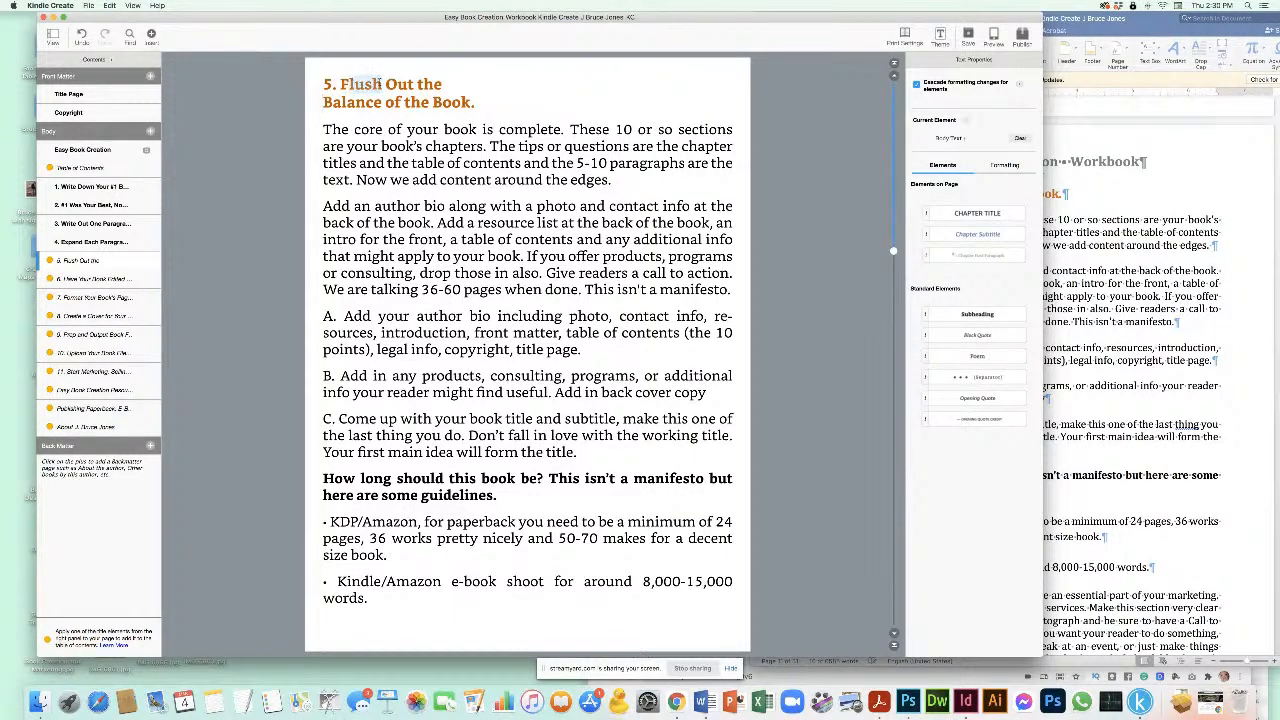
triple_click(388, 92)
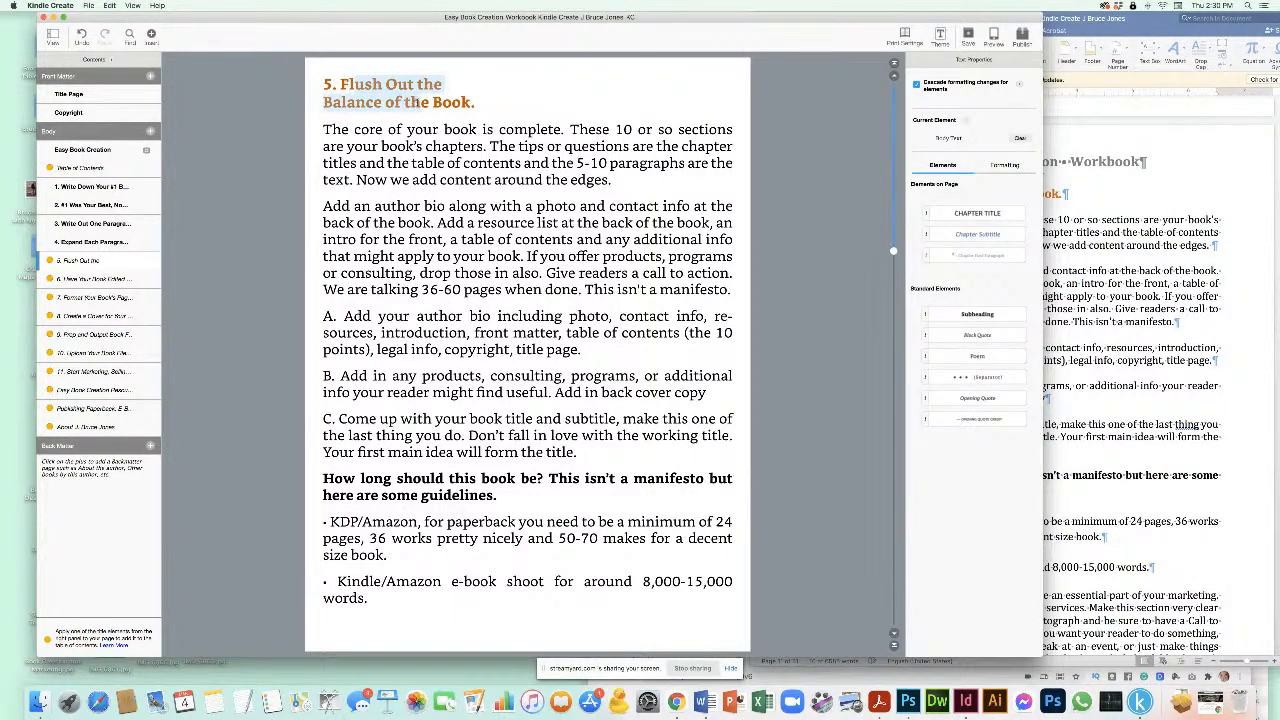
click(974, 214)
click(968, 214)
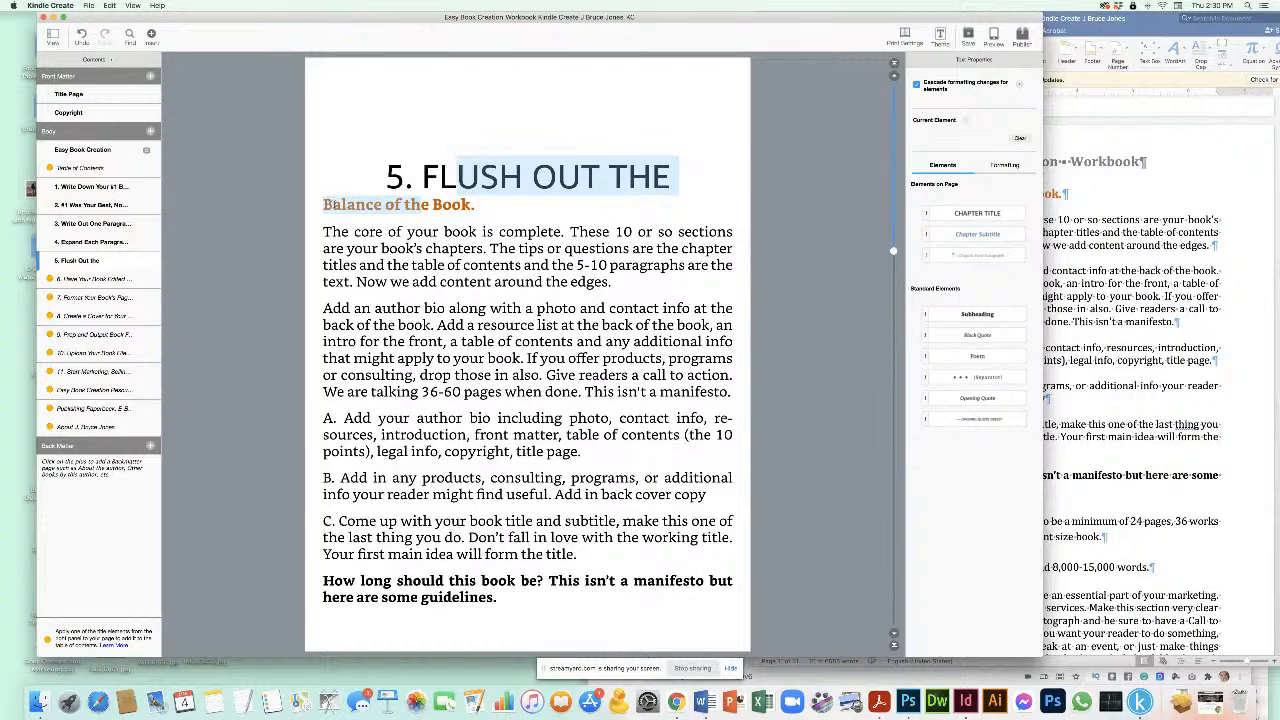
Step: Rejoin "Balance of the Book." with the chapter 5 title as one heading and add a blank line below it
click(340, 206)
click(324, 204)
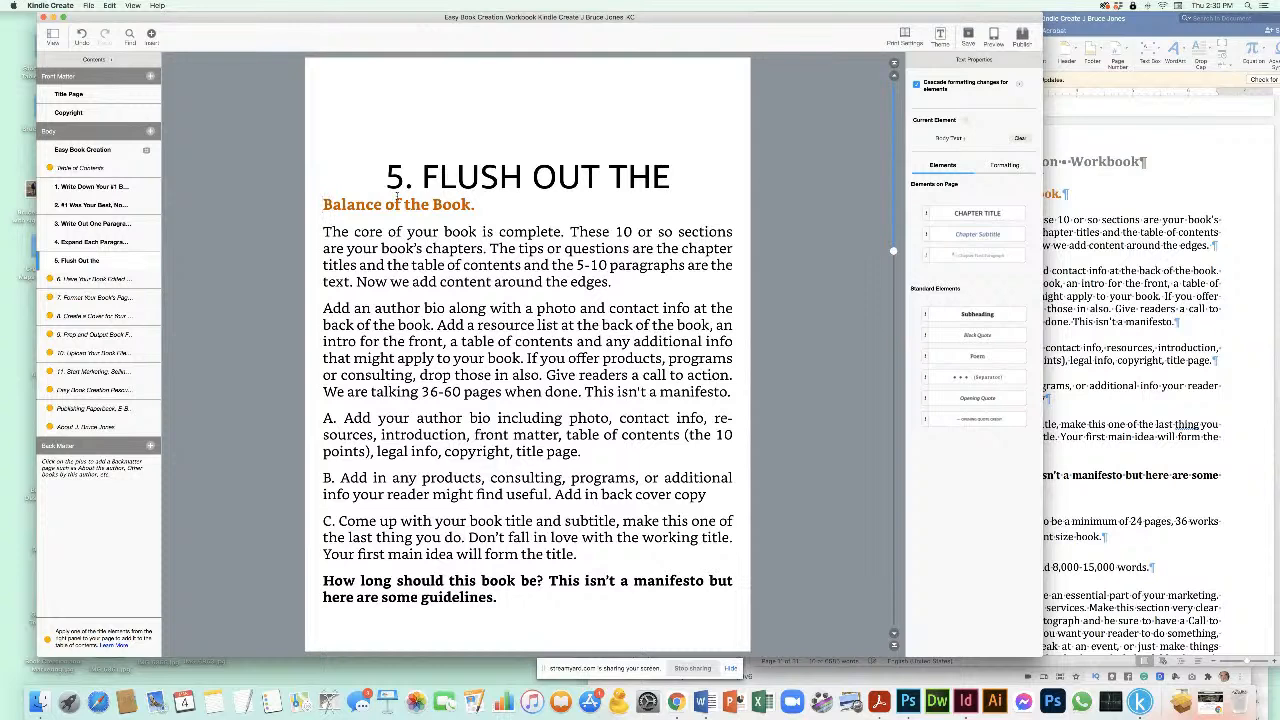
key(Return)
key(BackSpace)
key(BackSpace)
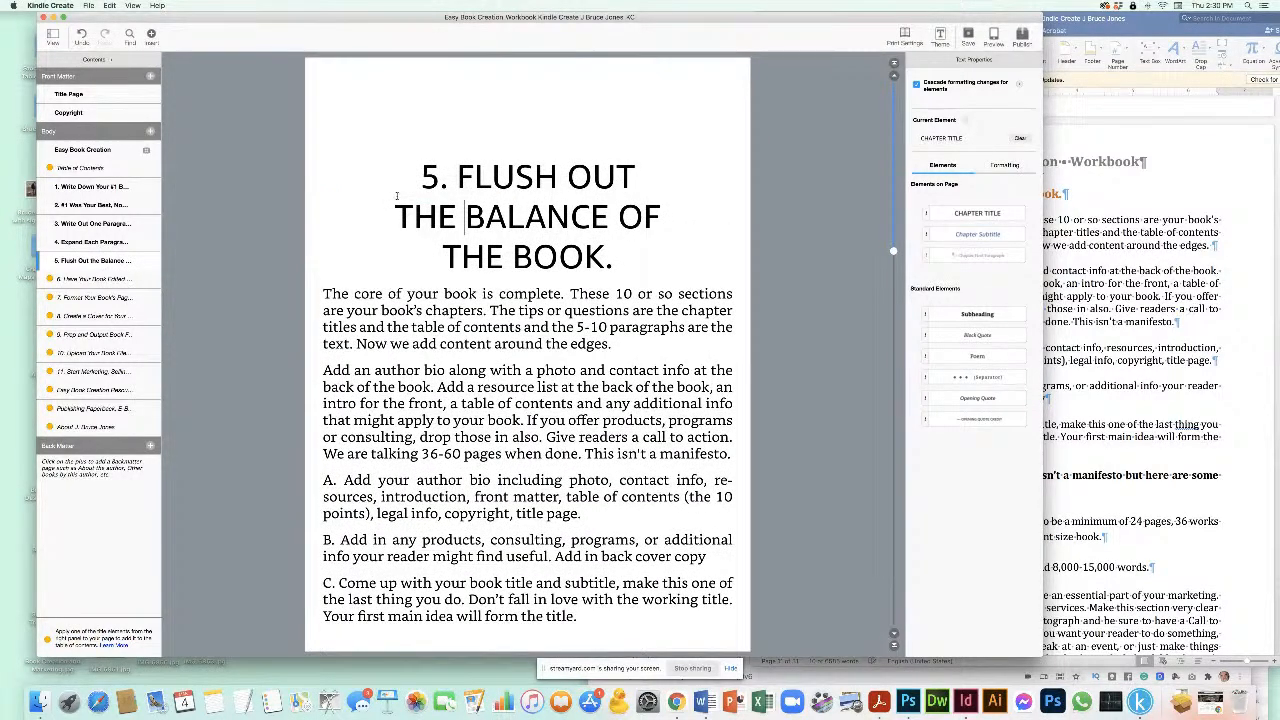
drag(421, 176, 614, 252)
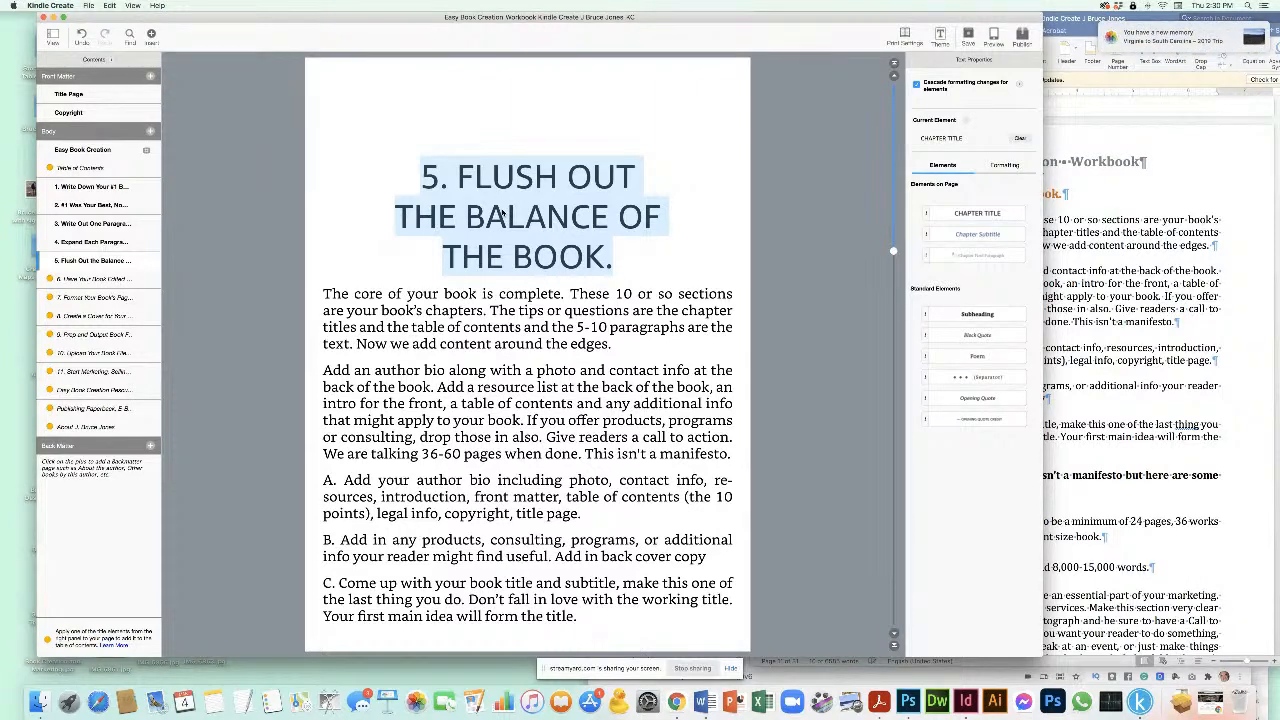
click(323, 294)
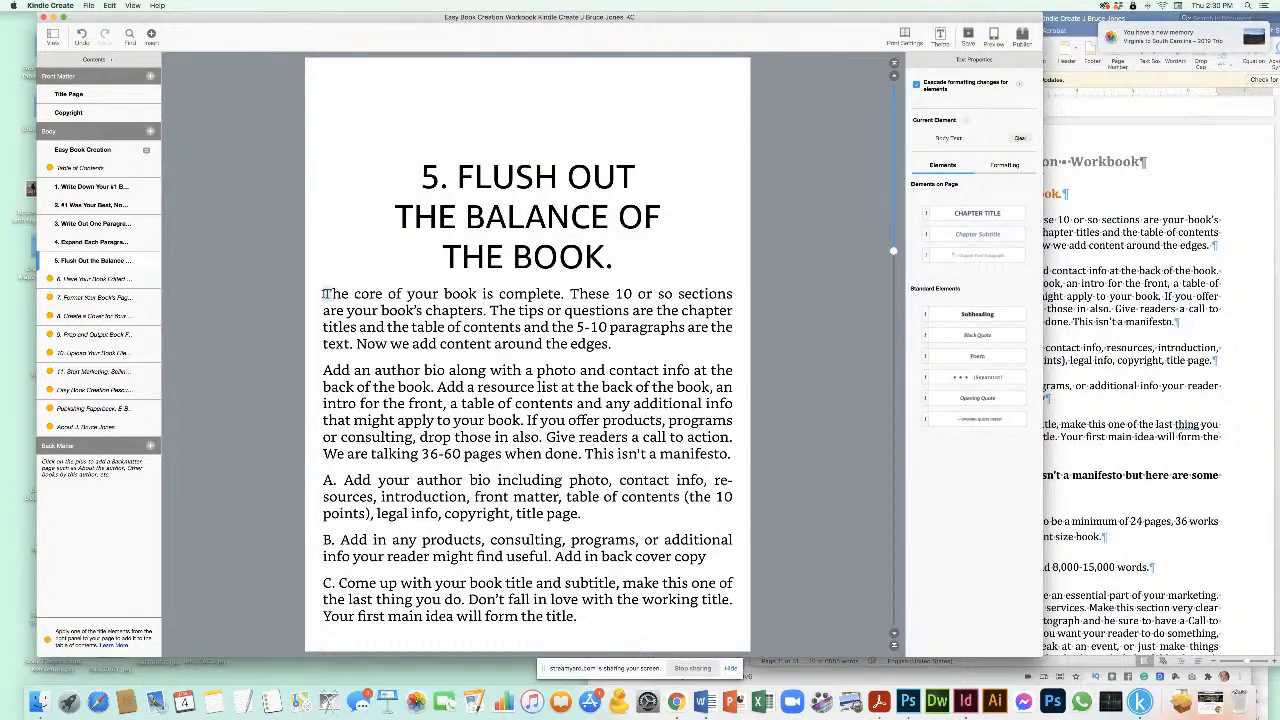
key(Return)
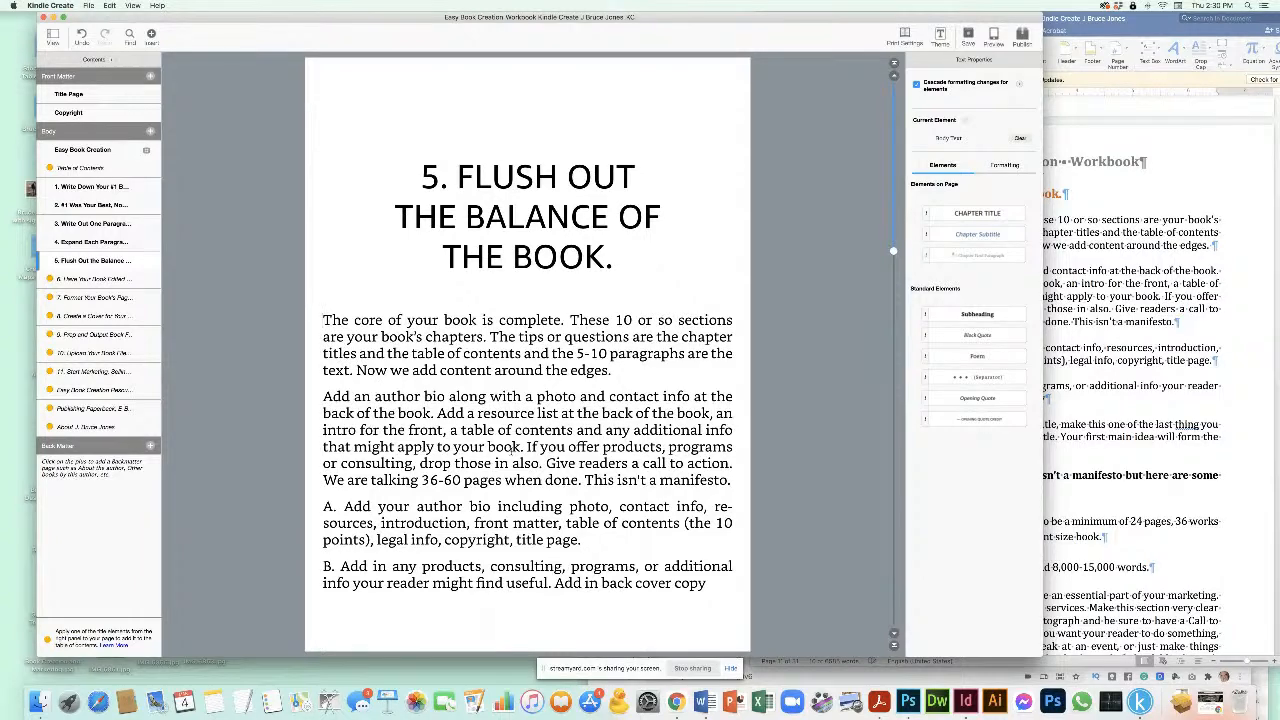
Step: Apply the Chapter Title element to the "6. Have Your Book Edited and Proofed" heading and add a blank line below it
click(894, 635)
click(894, 635)
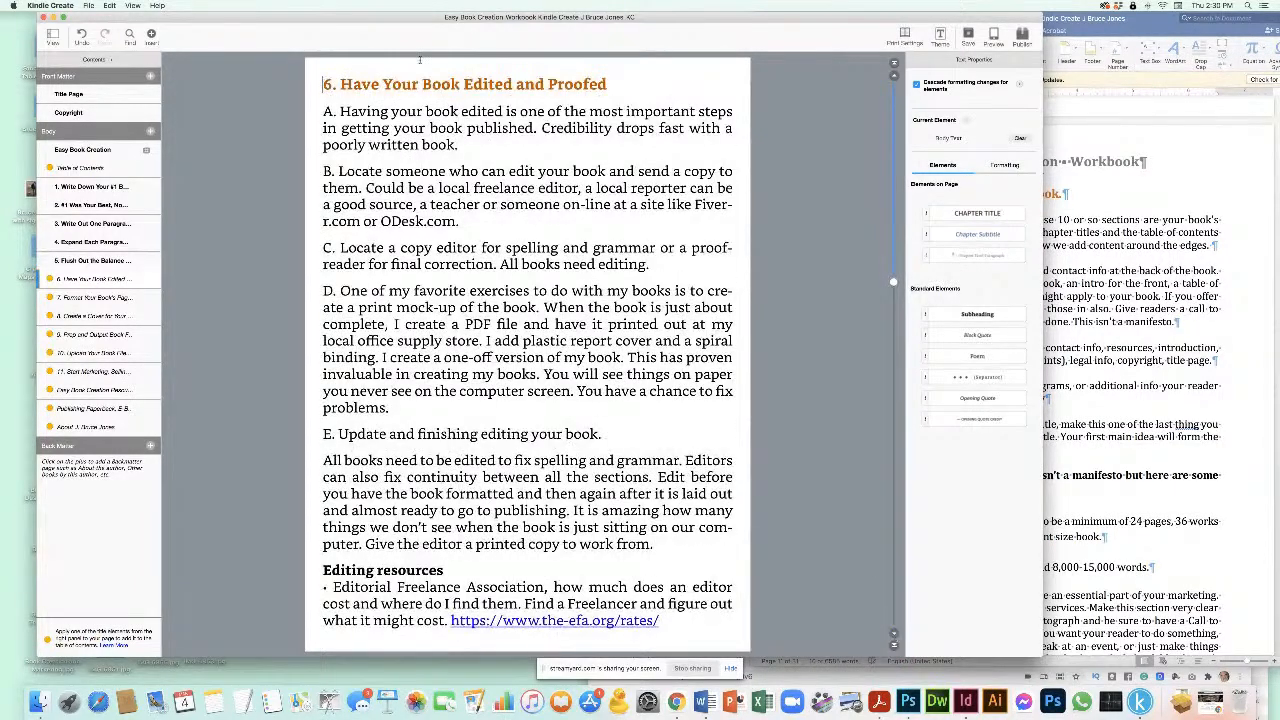
click(977, 213)
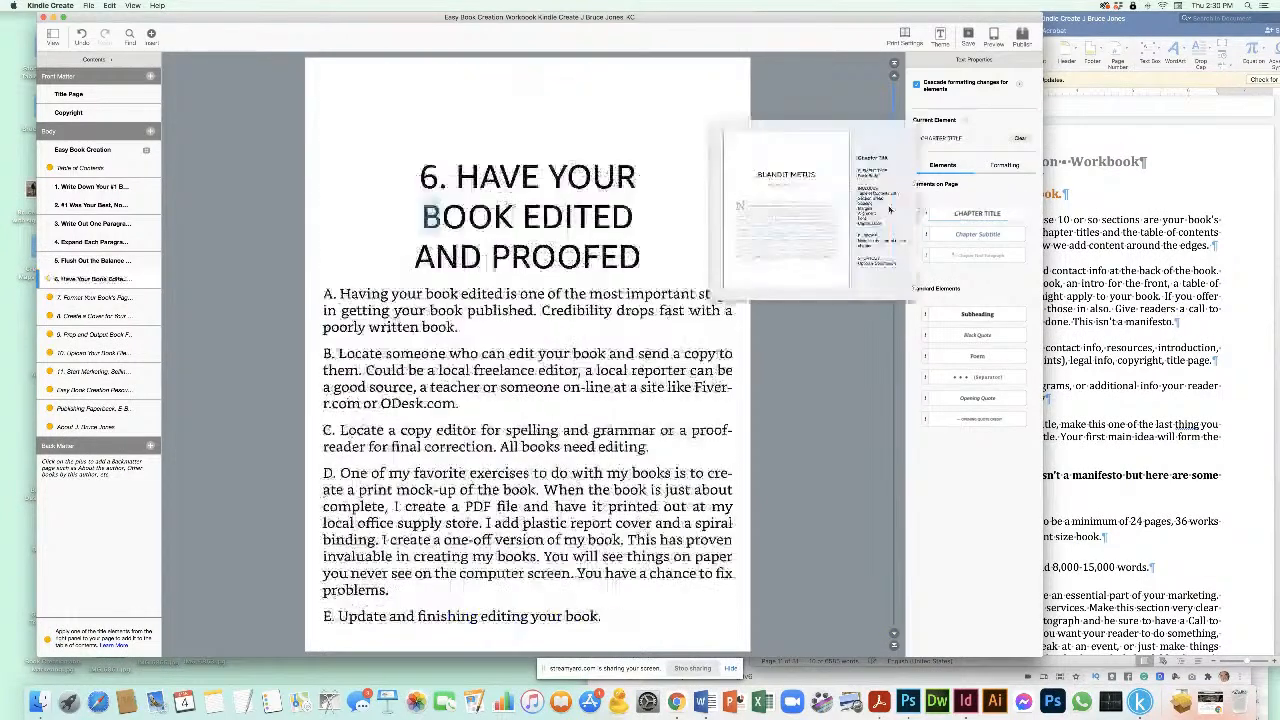
click(324, 294)
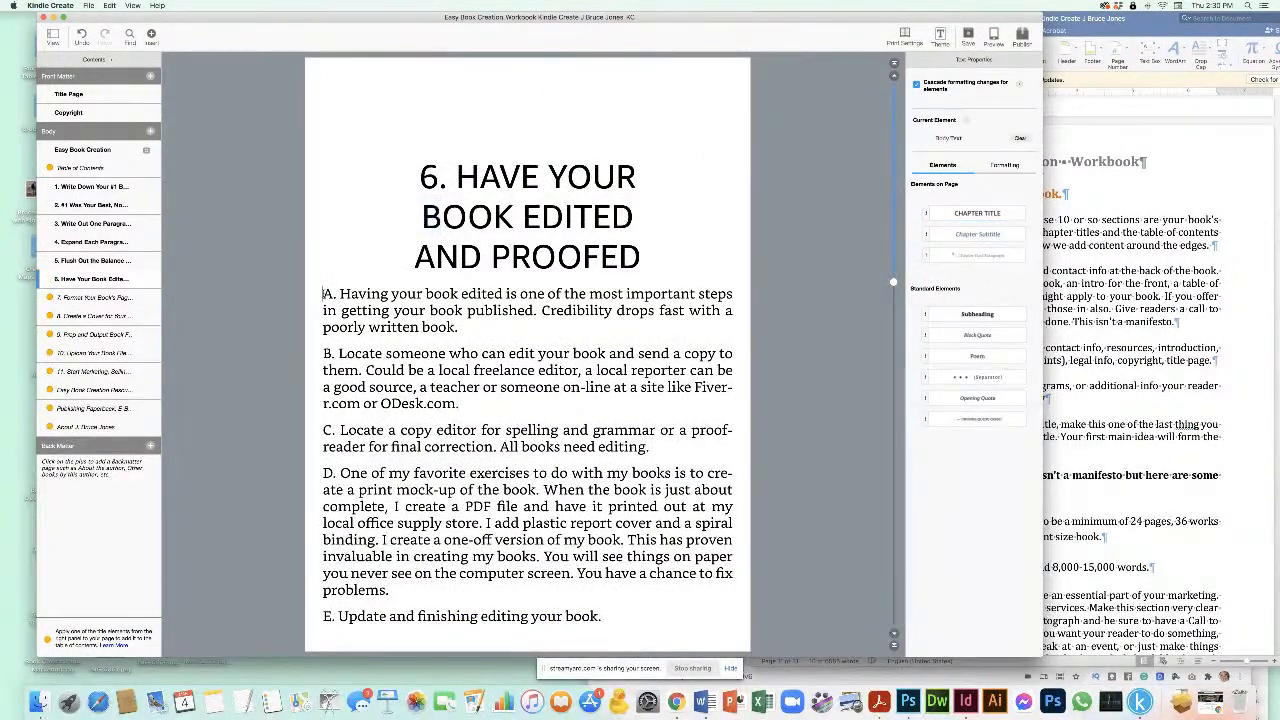
key(Return)
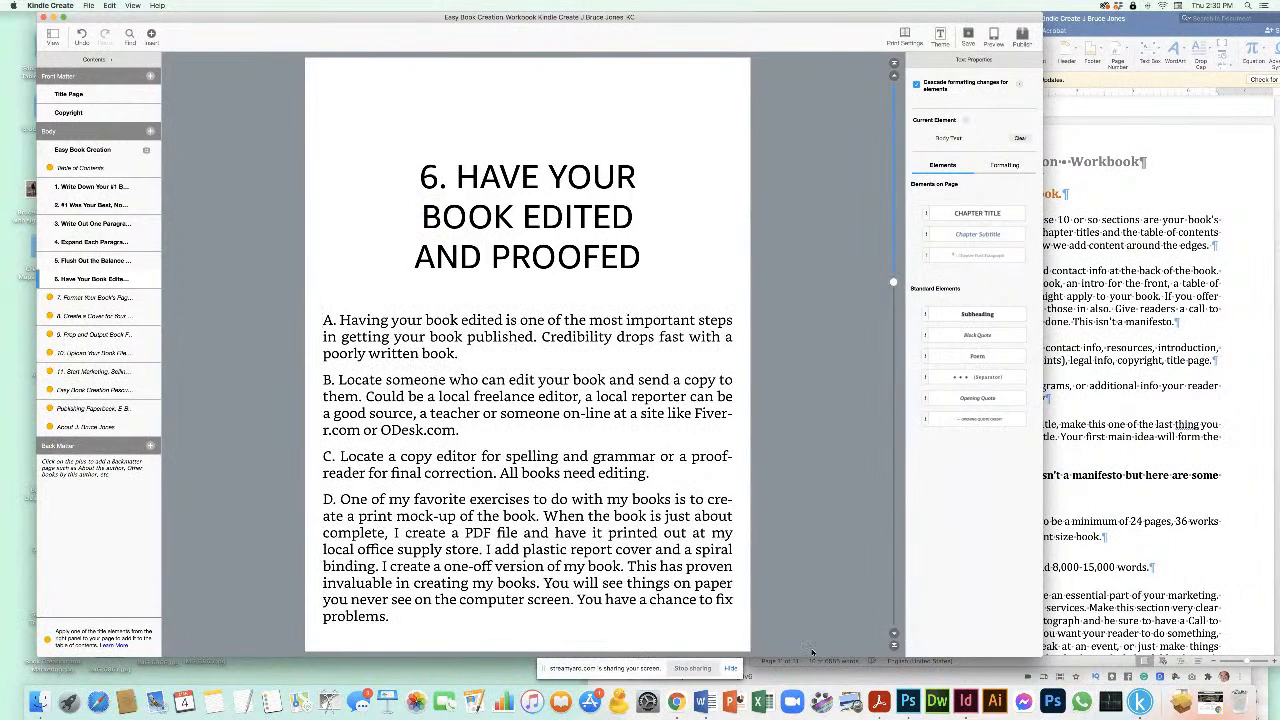
Step: Review the chapter 6 pages and check the Hyperlink insertion option for the text "Editorial Freelance Association"
click(894, 634)
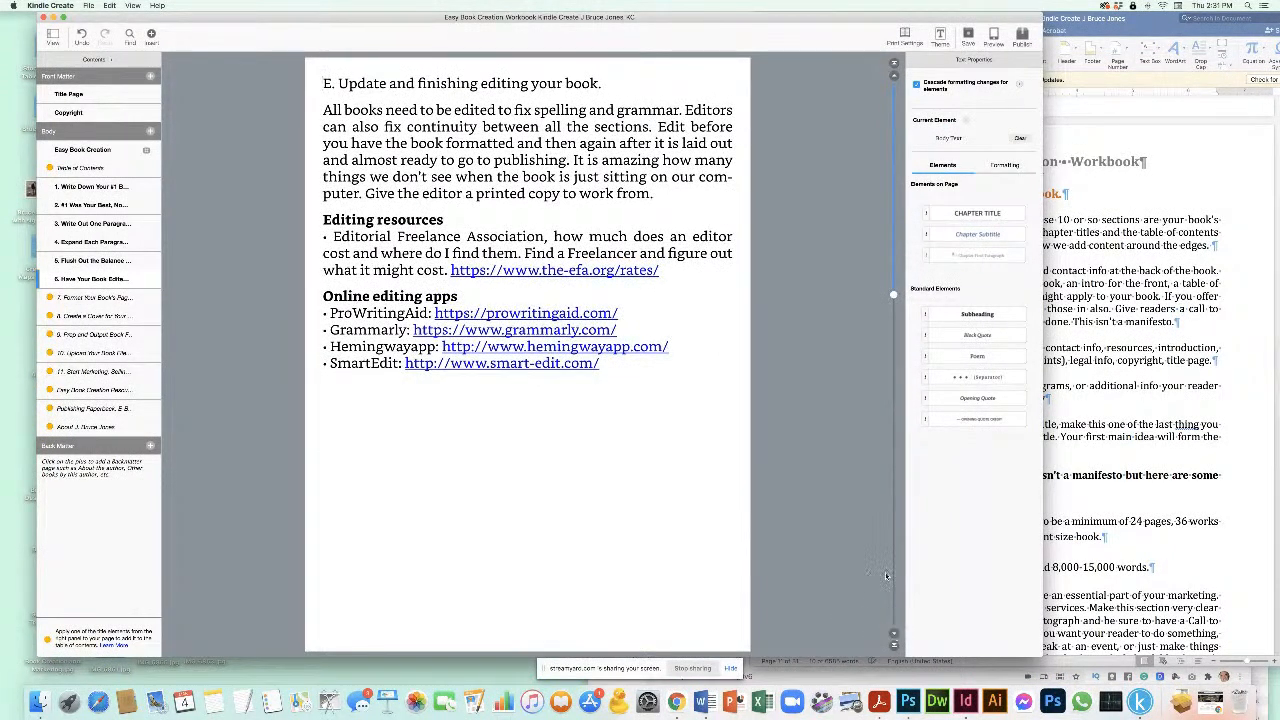
click(894, 76)
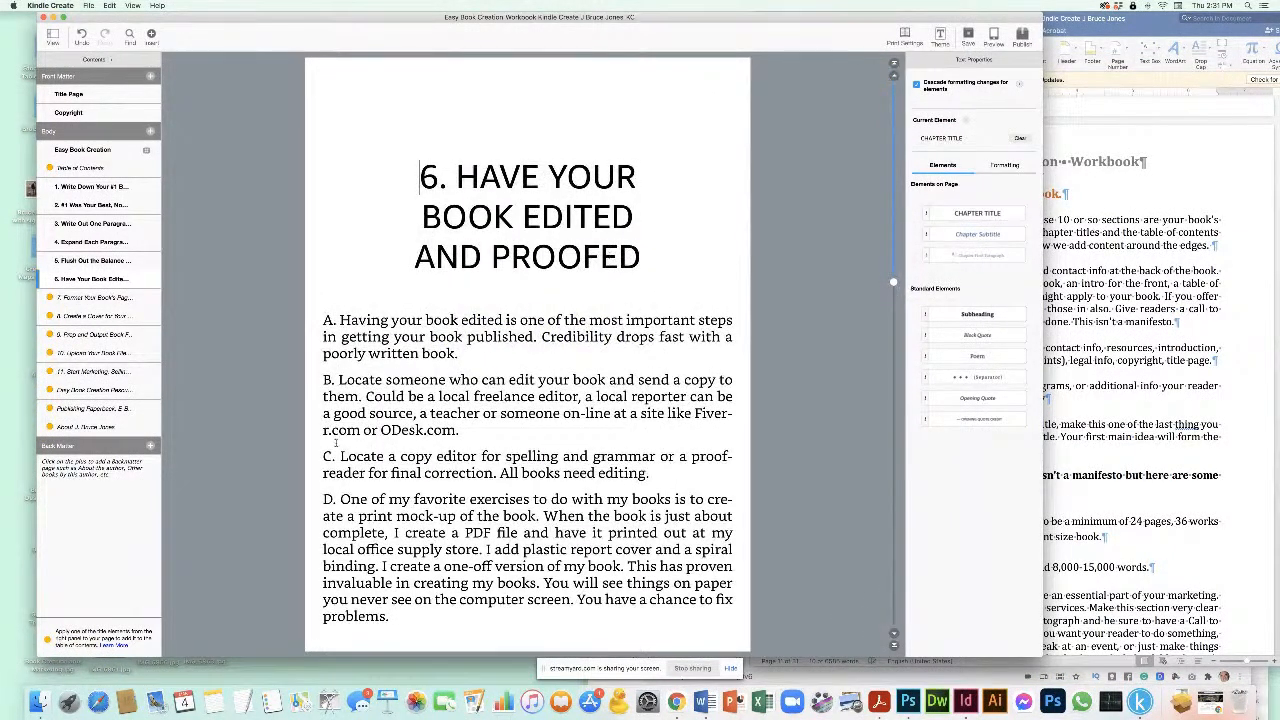
click(894, 634)
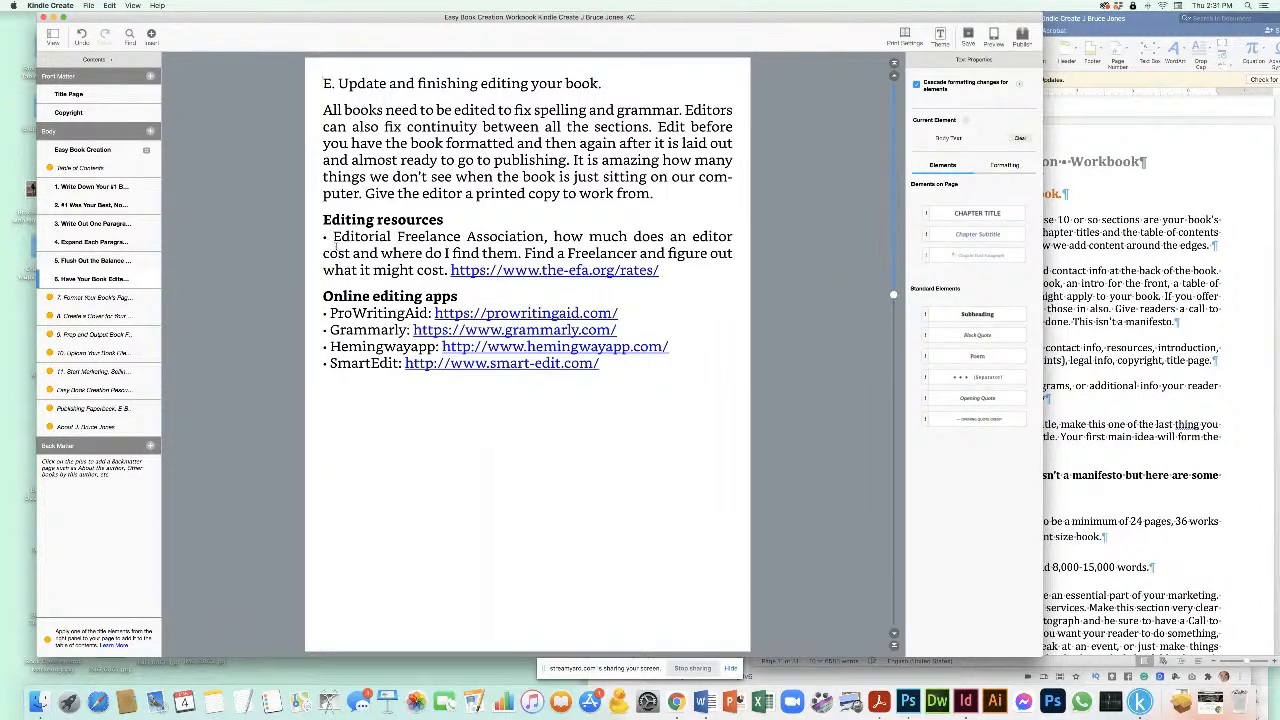
drag(330, 237, 544, 237)
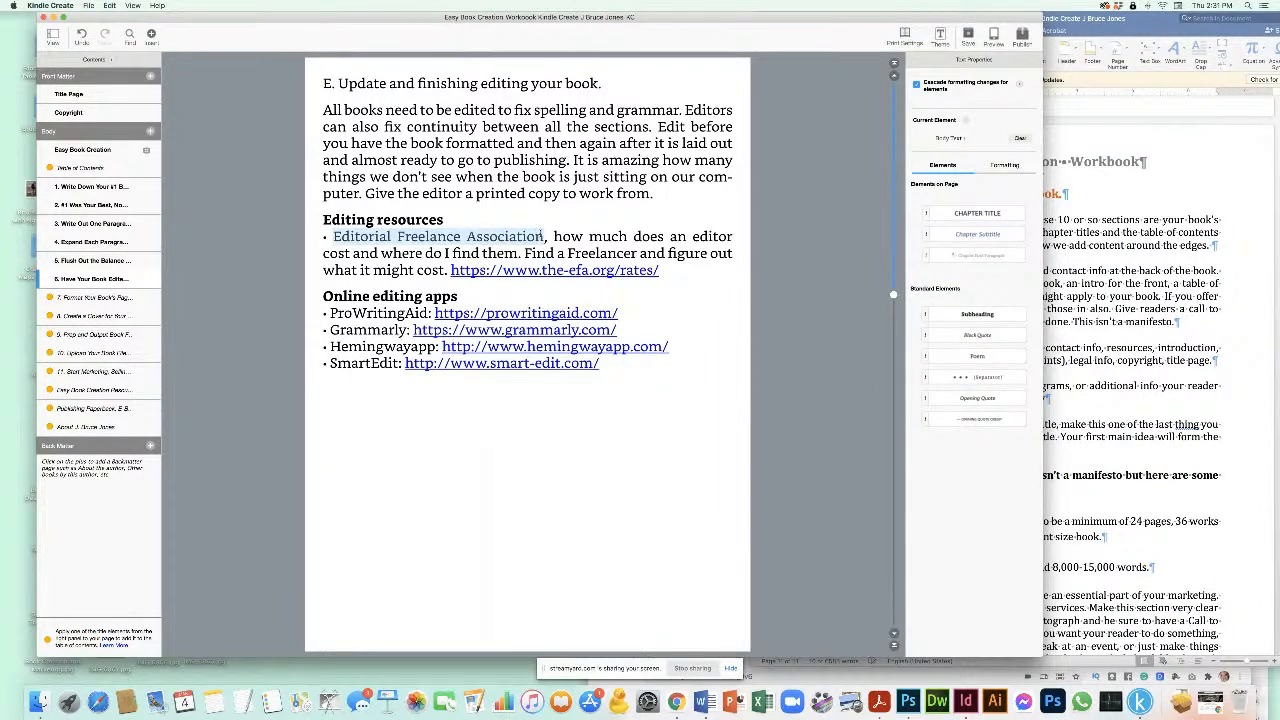
click(151, 34)
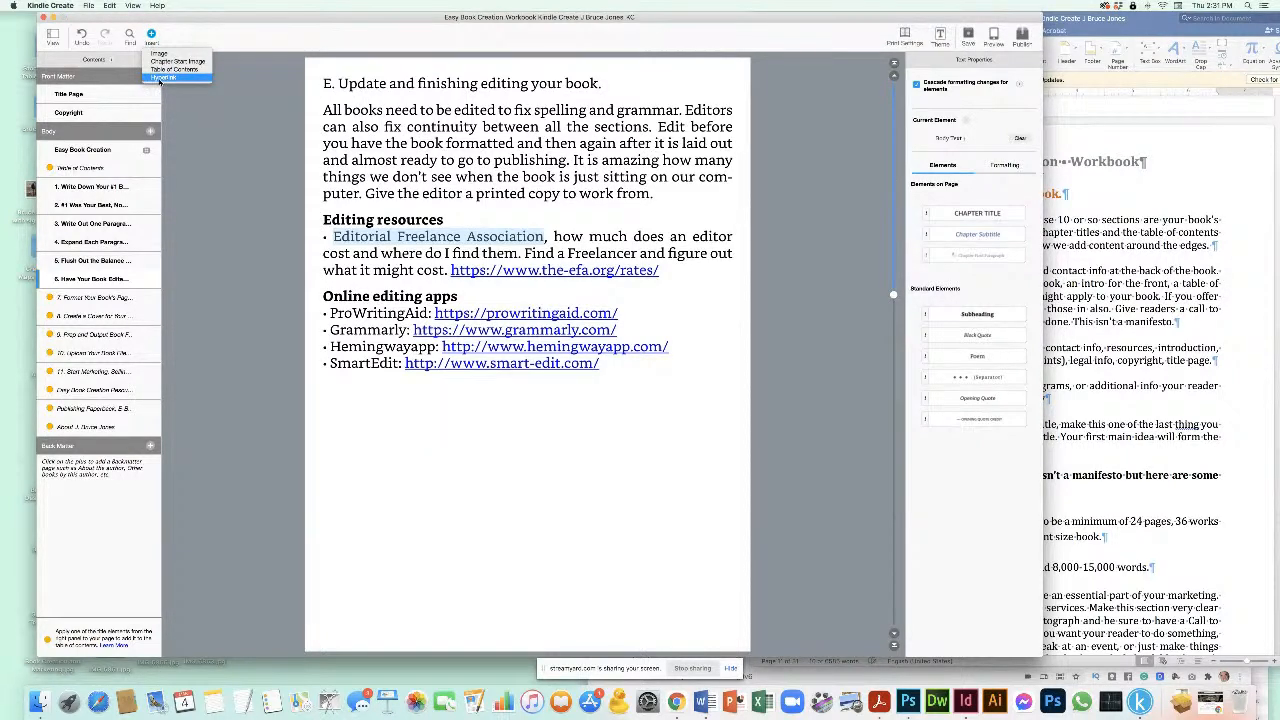
click(407, 175)
click(407, 175)
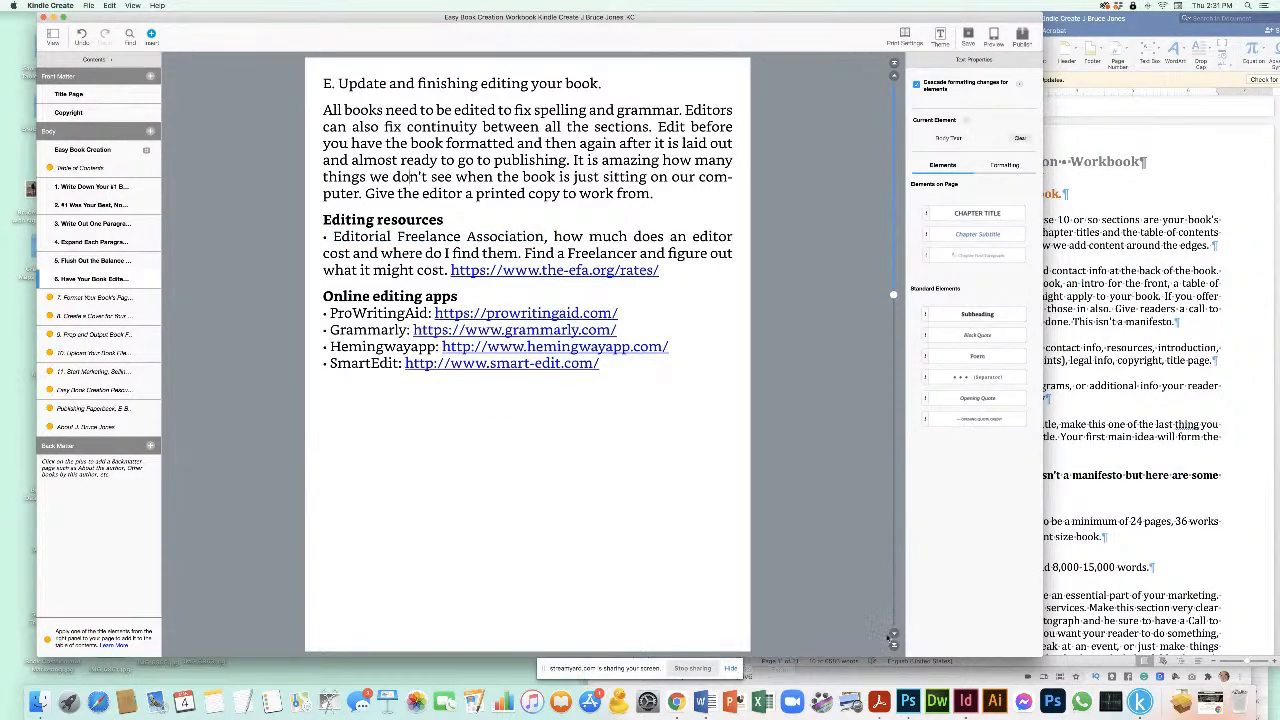
Step: Apply the Chapter Title element to the "7. Format Your Book's Pages for Print or E-book" heading and add a blank line below it
click(893, 634)
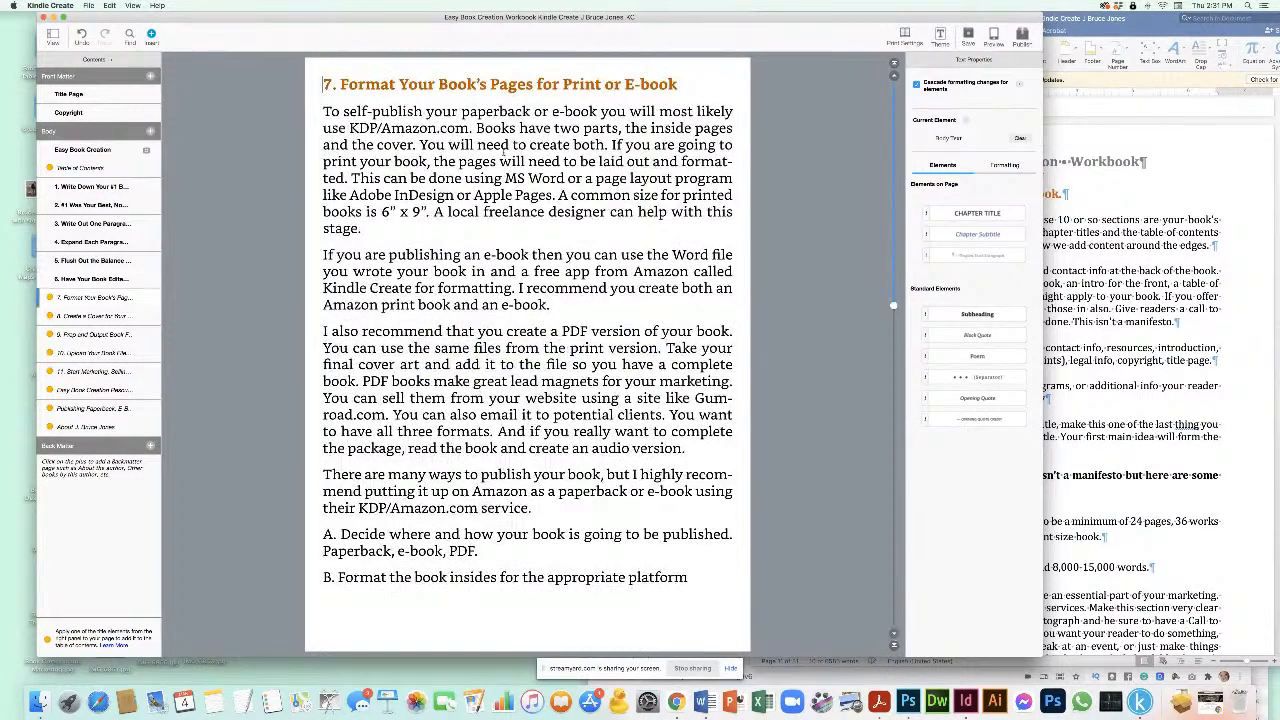
click(977, 213)
click(323, 293)
key(Return)
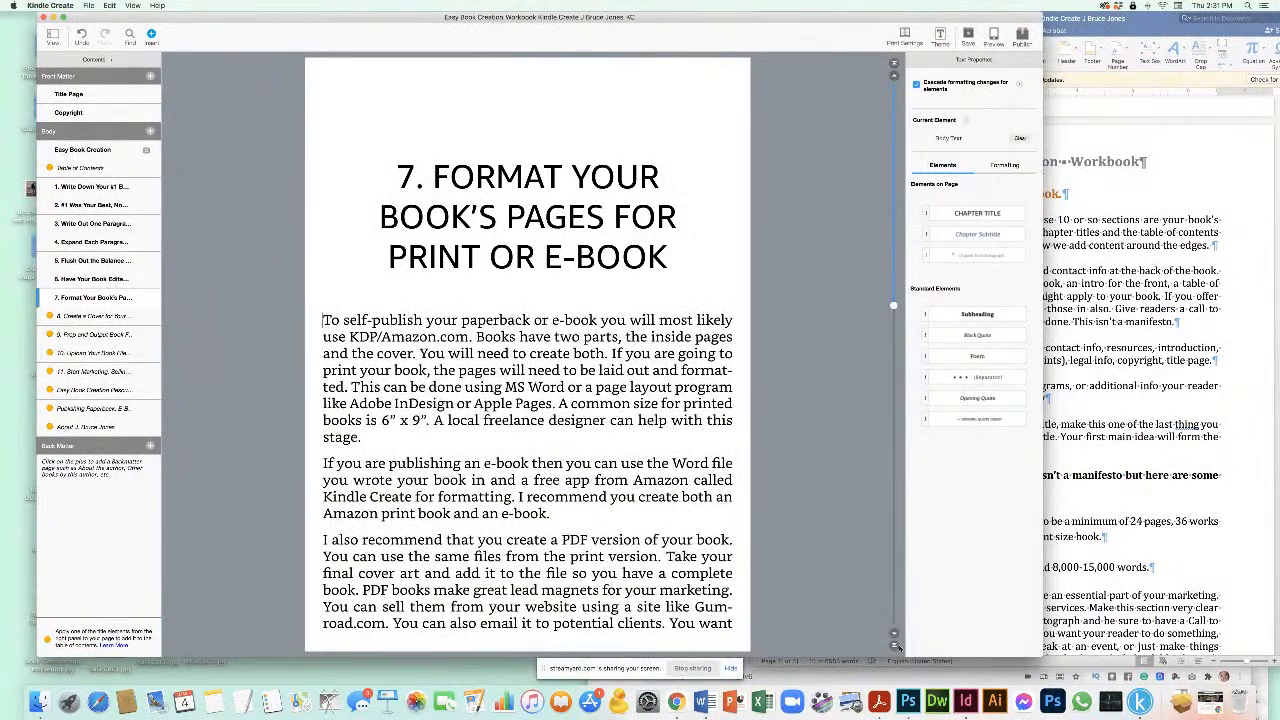
Step: Compare chapter 7 with the Word manuscript, and apply the Chapter Subtitle element to the "KDP/Amazon Print Book Guidelines" heading in Kindle Create
click(895, 645)
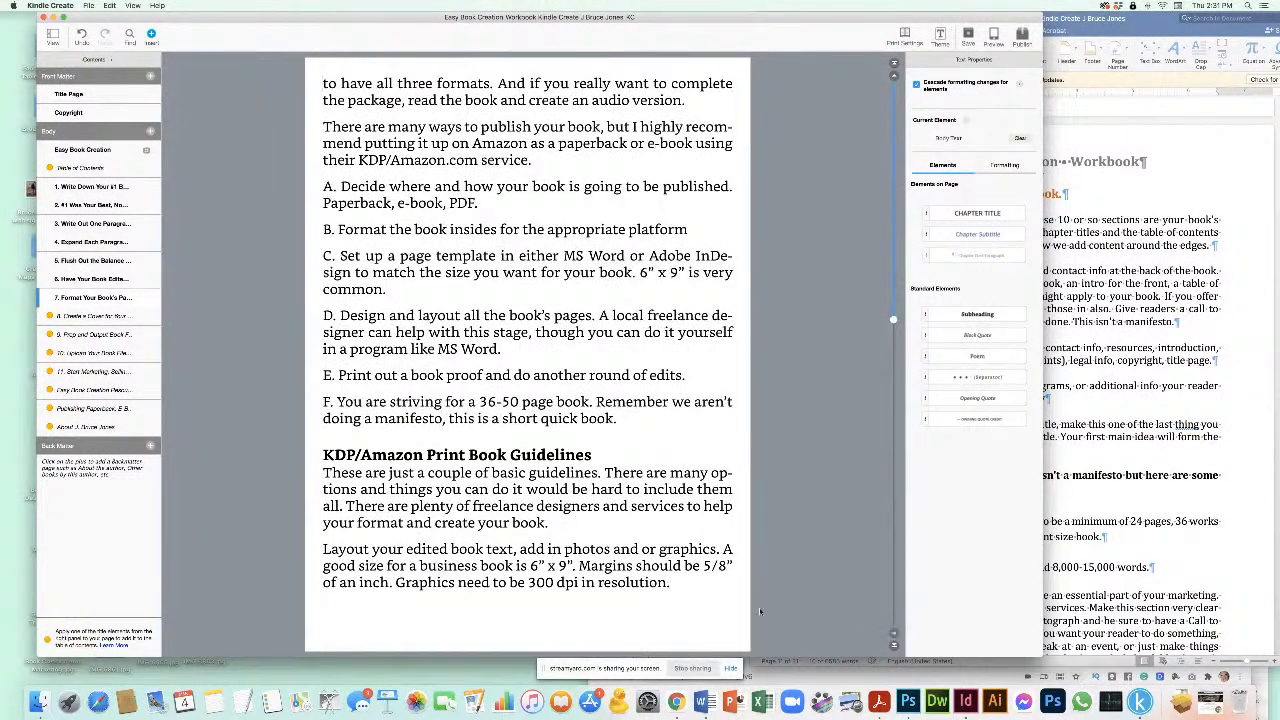
click(1114, 477)
scroll(1114, 477, down, 15)
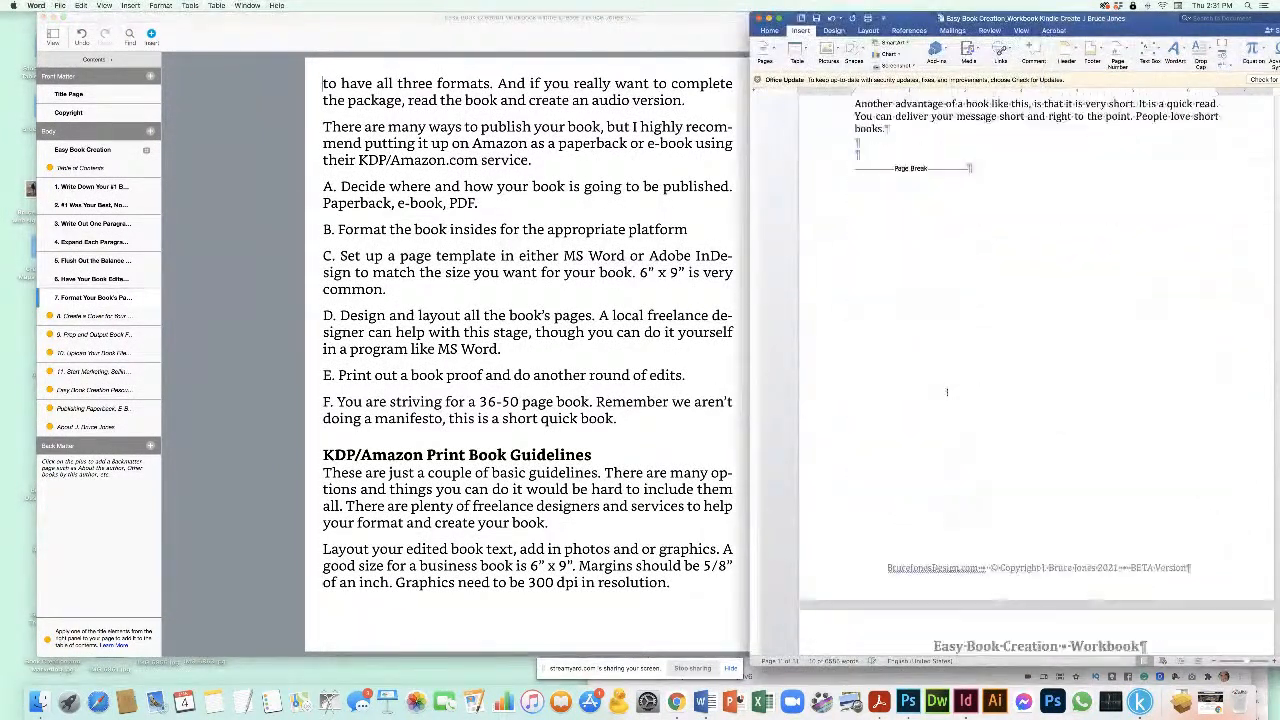
scroll(1037, 400, down, 20)
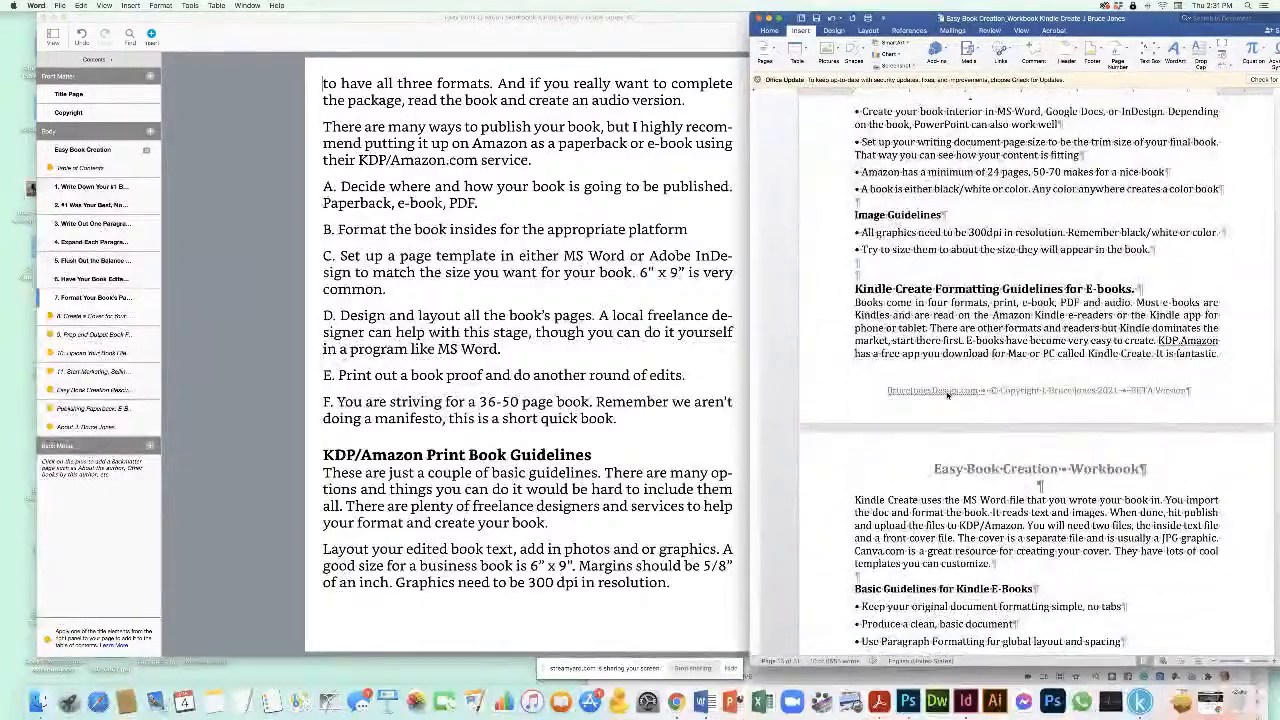
scroll(1037, 400, up, 2)
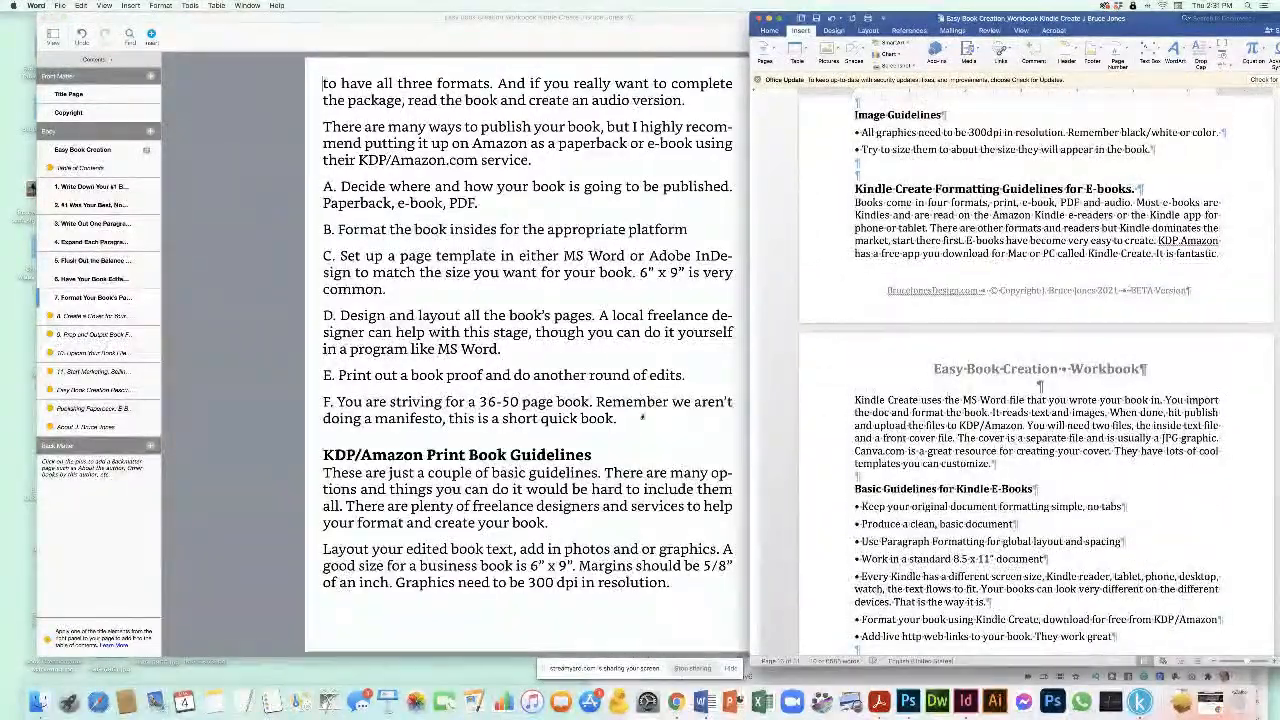
click(414, 456)
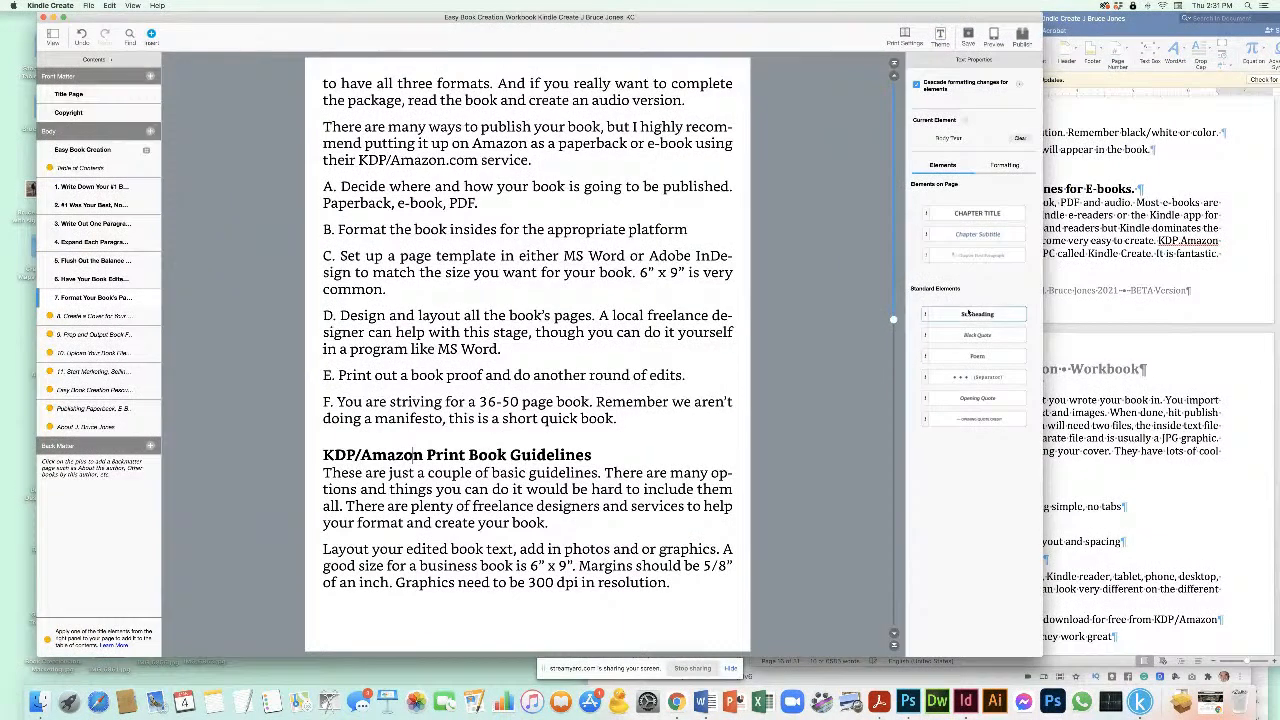
click(980, 235)
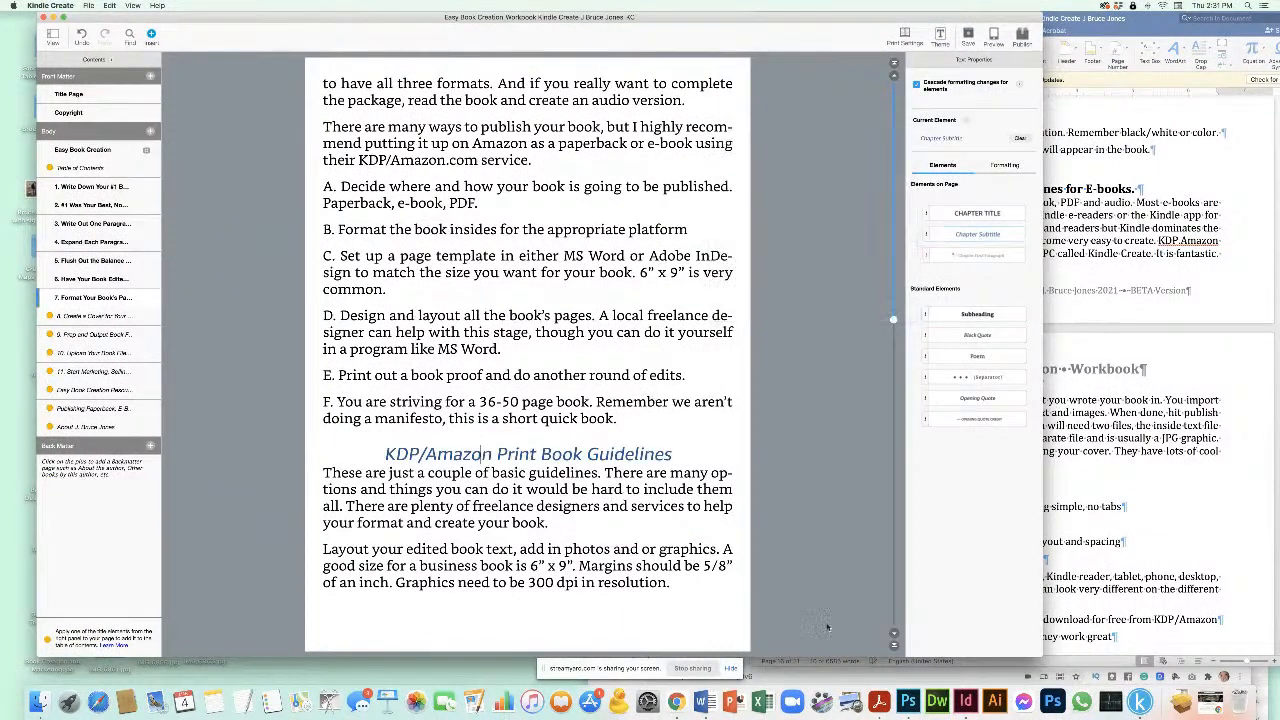
Step: Check the guideline headings in the Word manuscript, and apply Chapter Subtitle to "Kindle Create Formatting Guidelines for E-books." in Kindle Create
scroll(894, 636, down, 5)
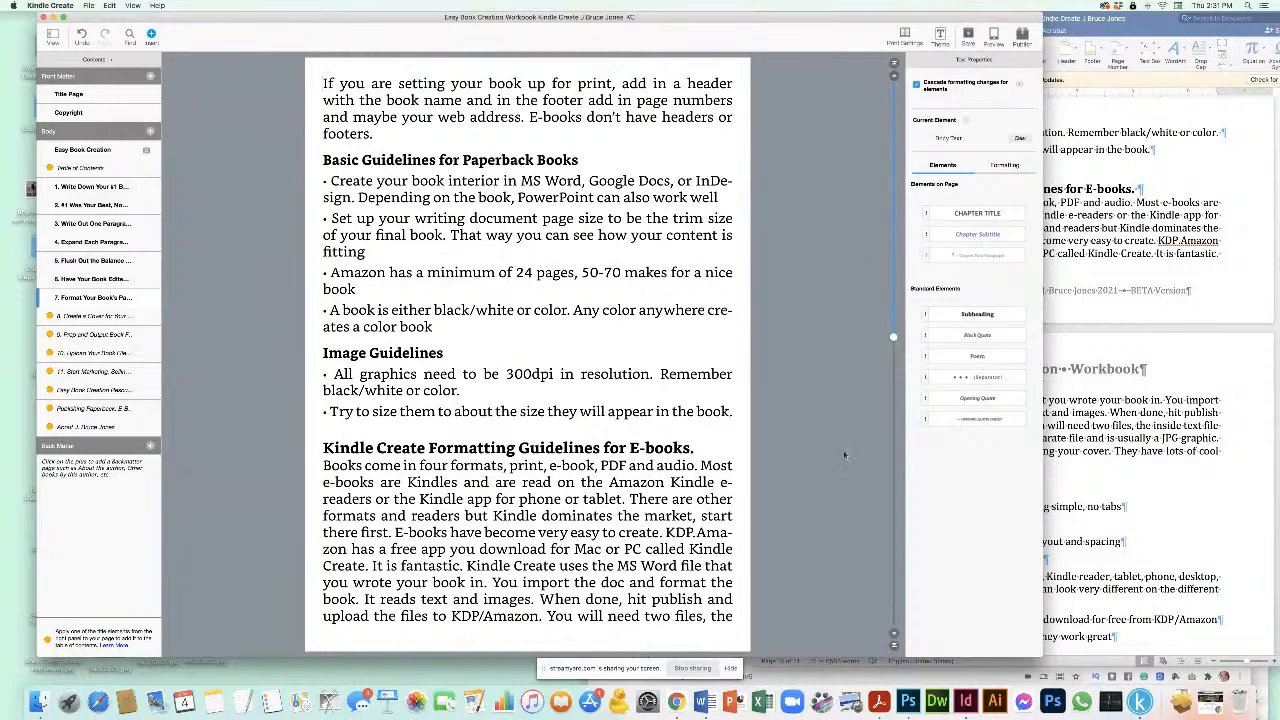
click(1127, 423)
scroll(1110, 420, down, 10)
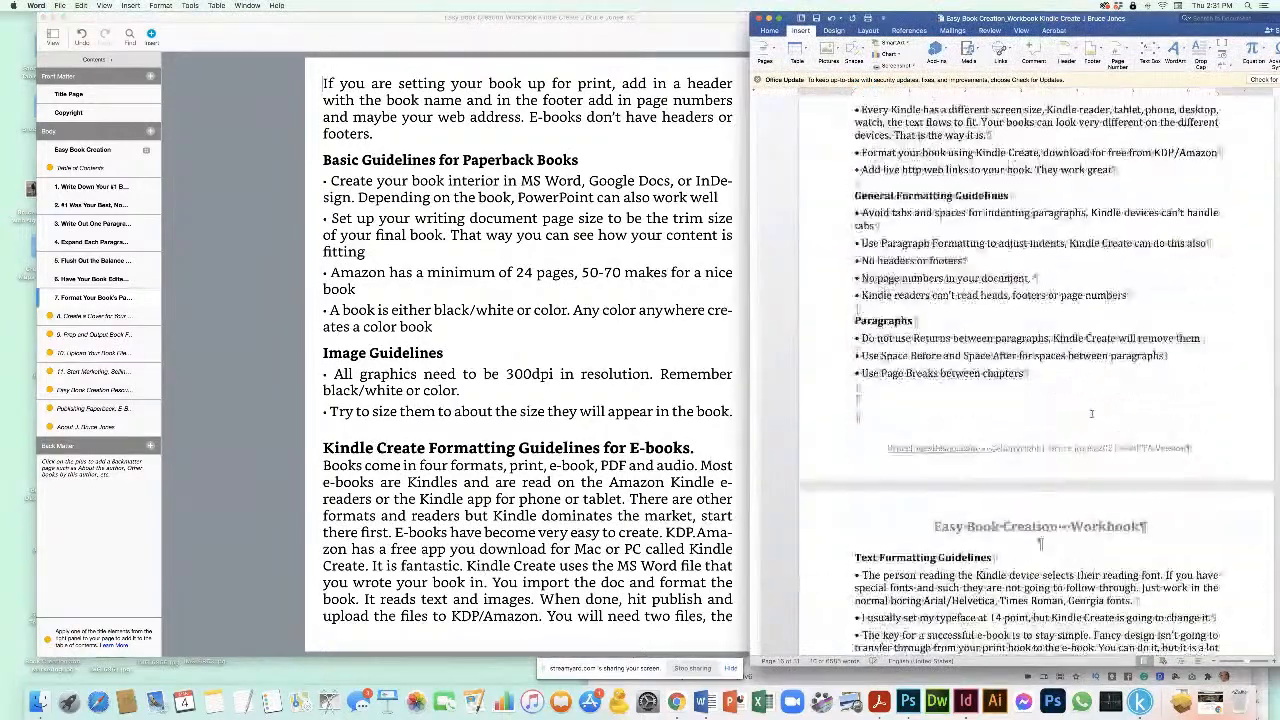
scroll(1092, 415, down, 10)
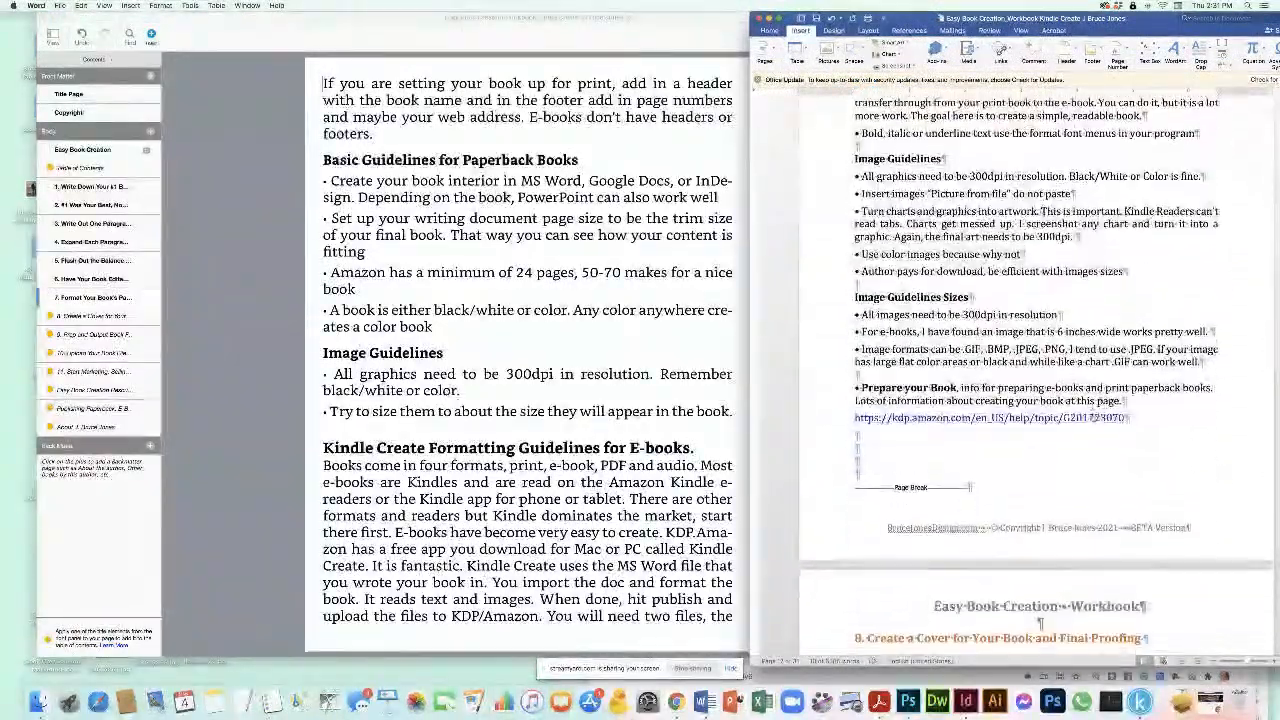
scroll(1092, 416, up, 10)
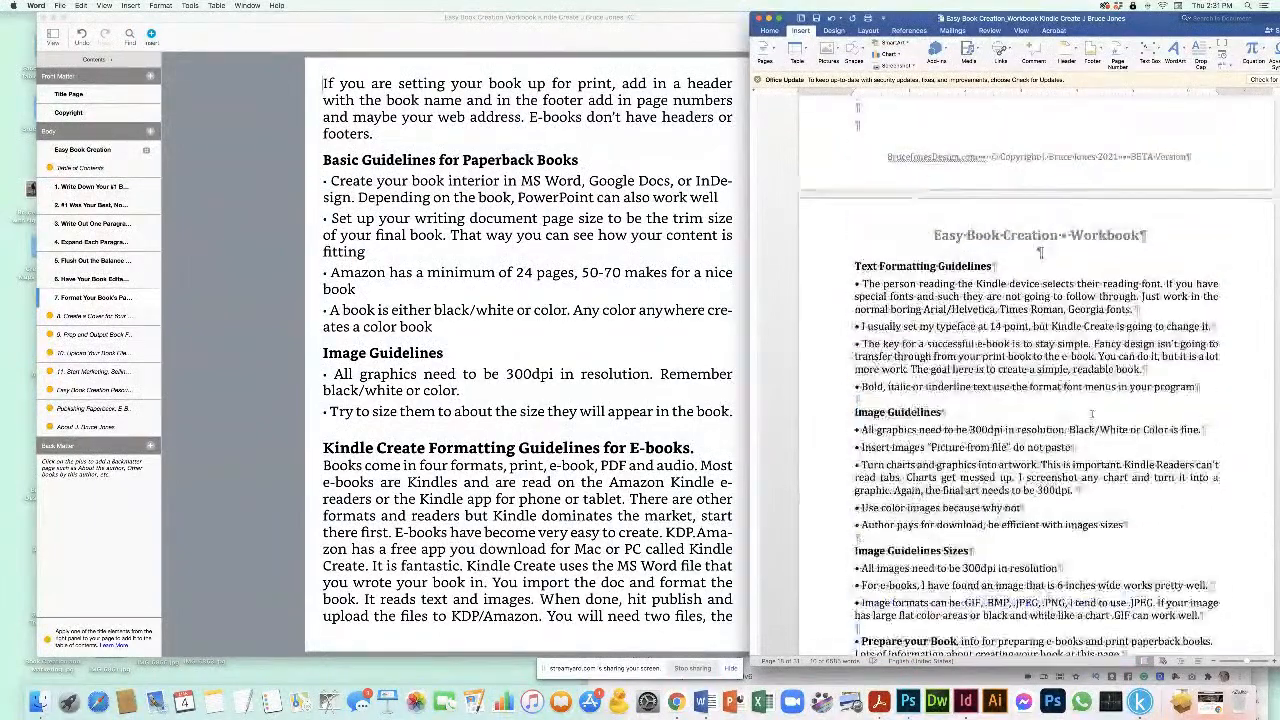
scroll(1092, 418, up, 10)
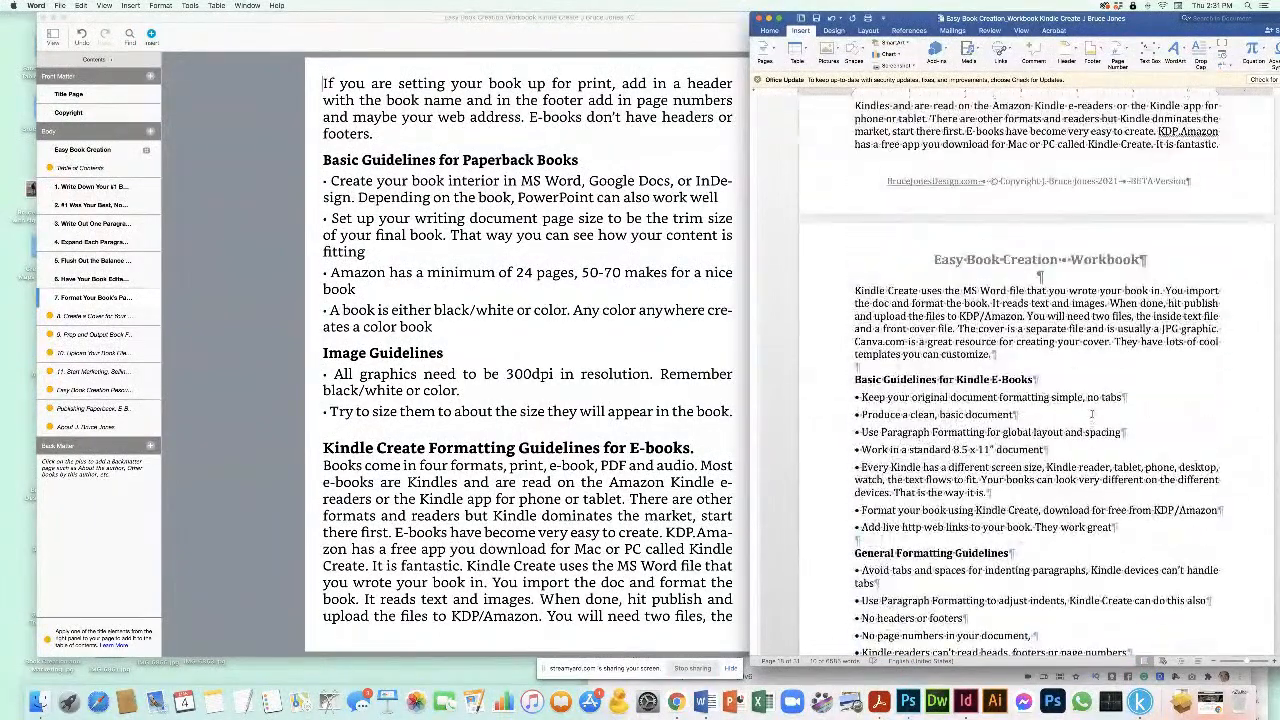
scroll(1093, 417, up, 3)
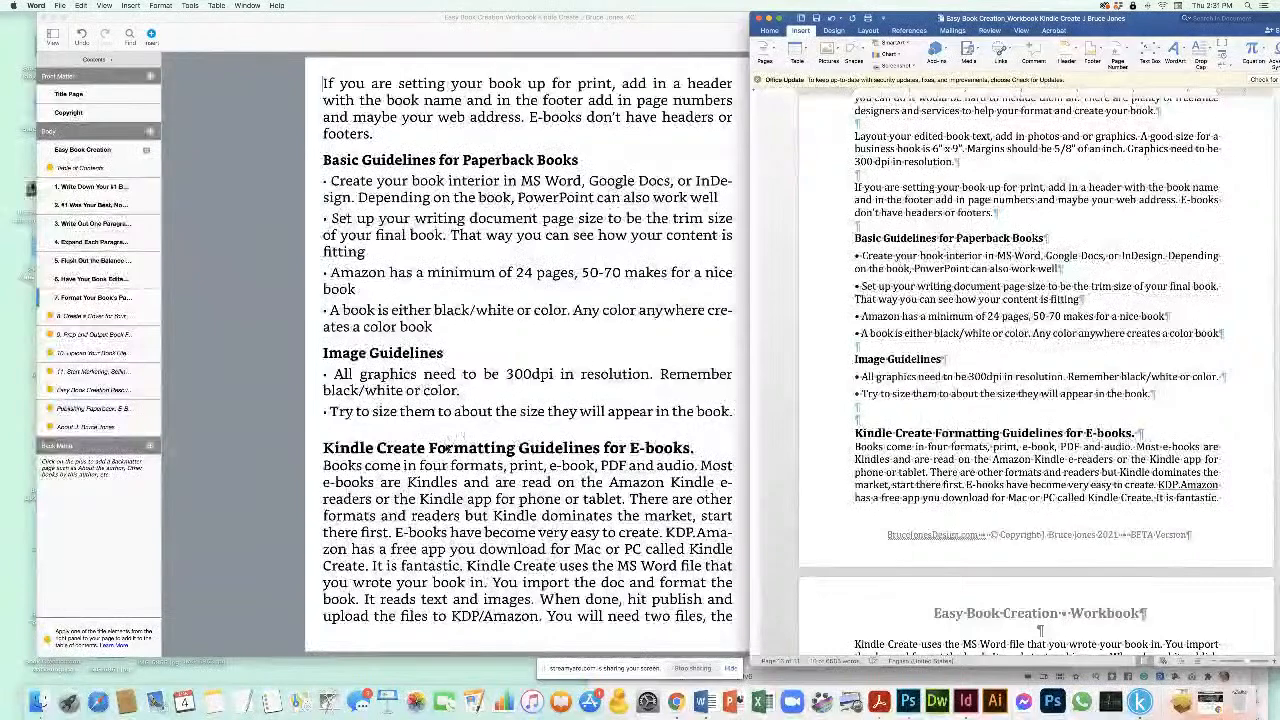
click(498, 310)
double_click(448, 449)
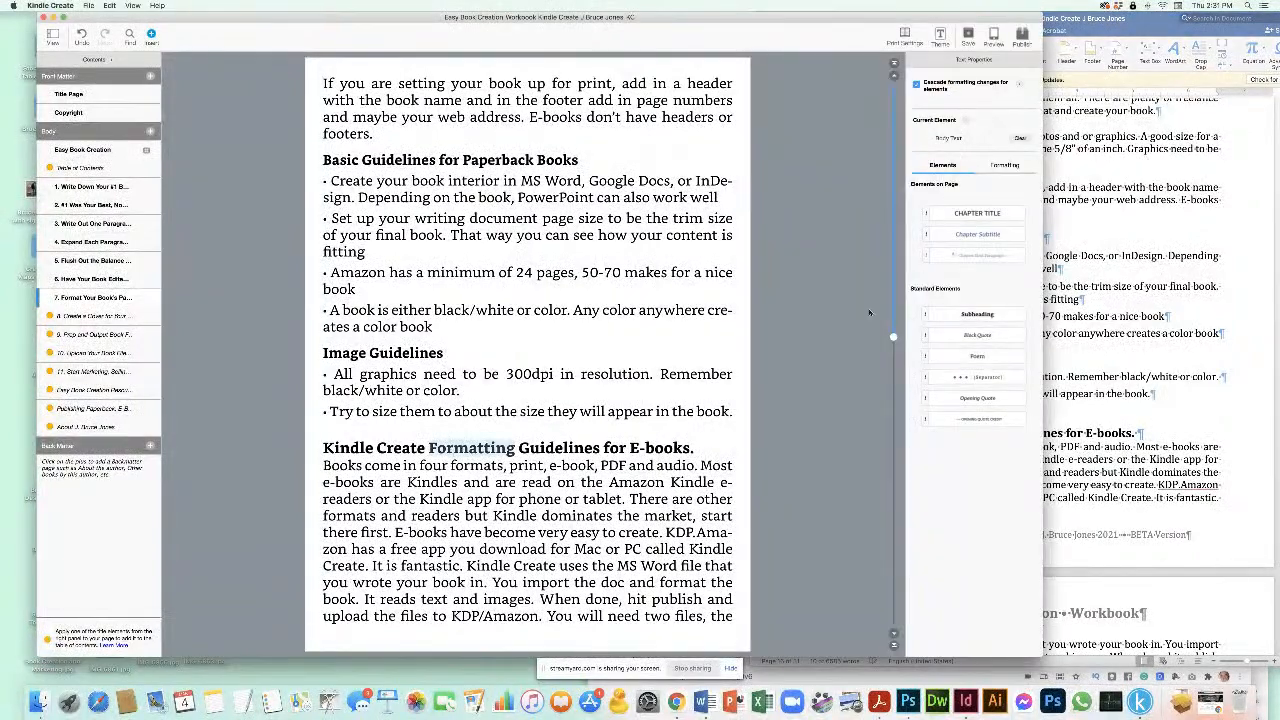
click(968, 235)
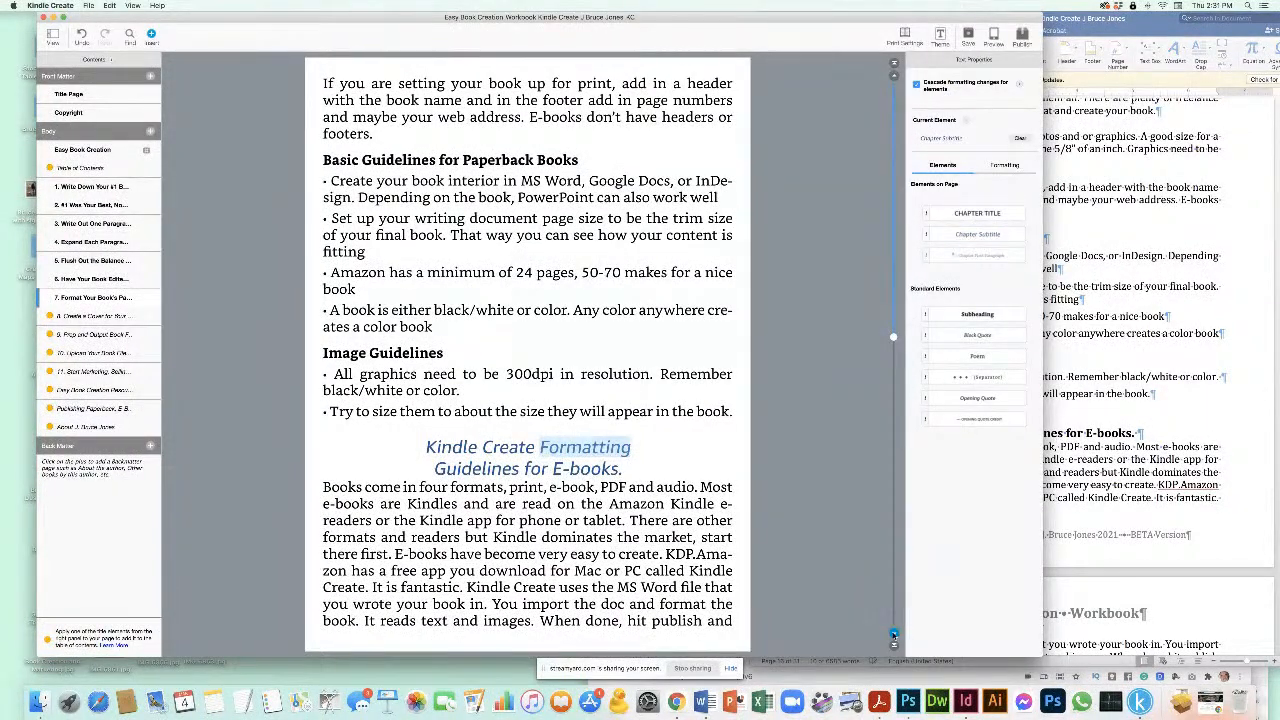
Step: Apply the Chapter Title element to the "8. Create a Cover for Your Book and Final Proofing" heading
click(893, 634)
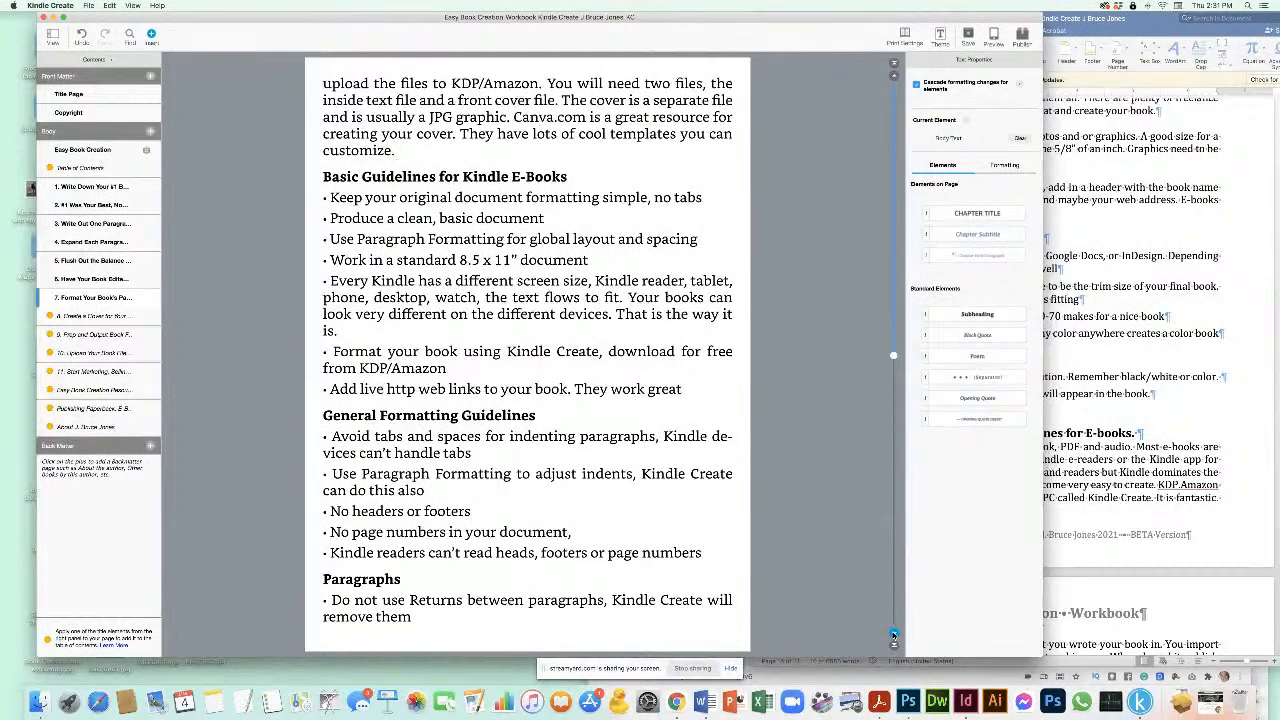
click(893, 634)
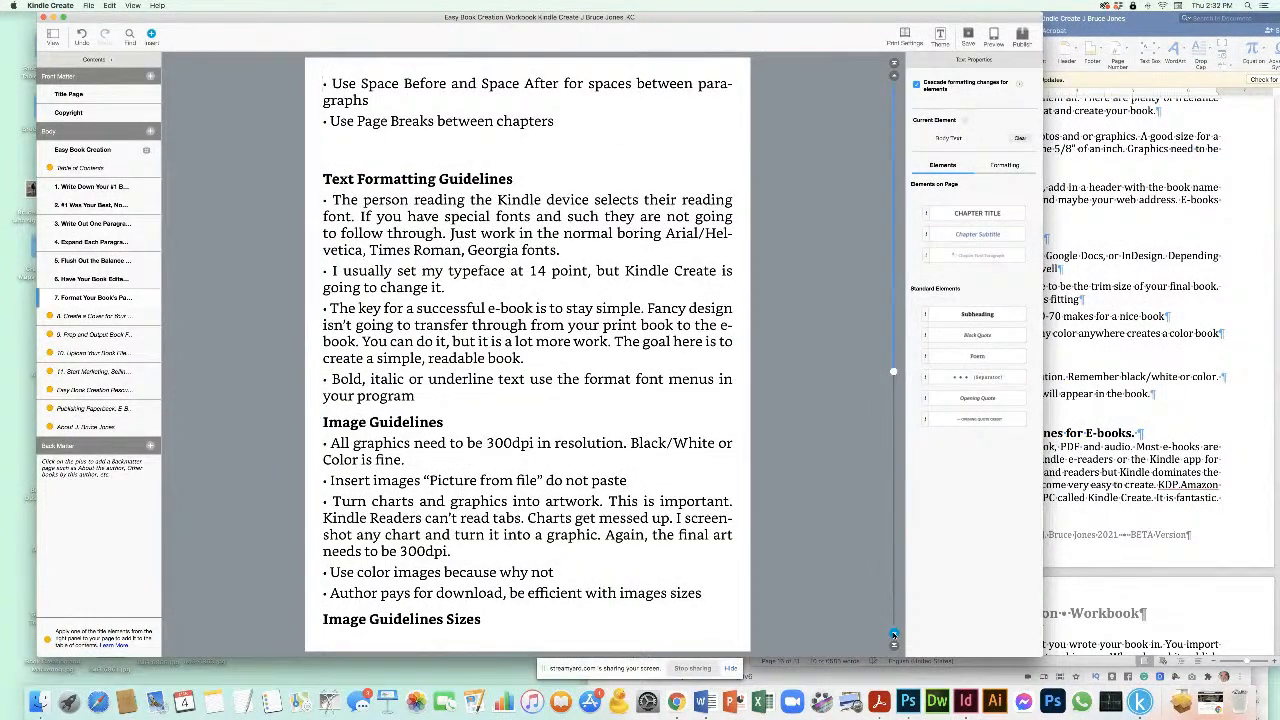
click(893, 634)
click(893, 634)
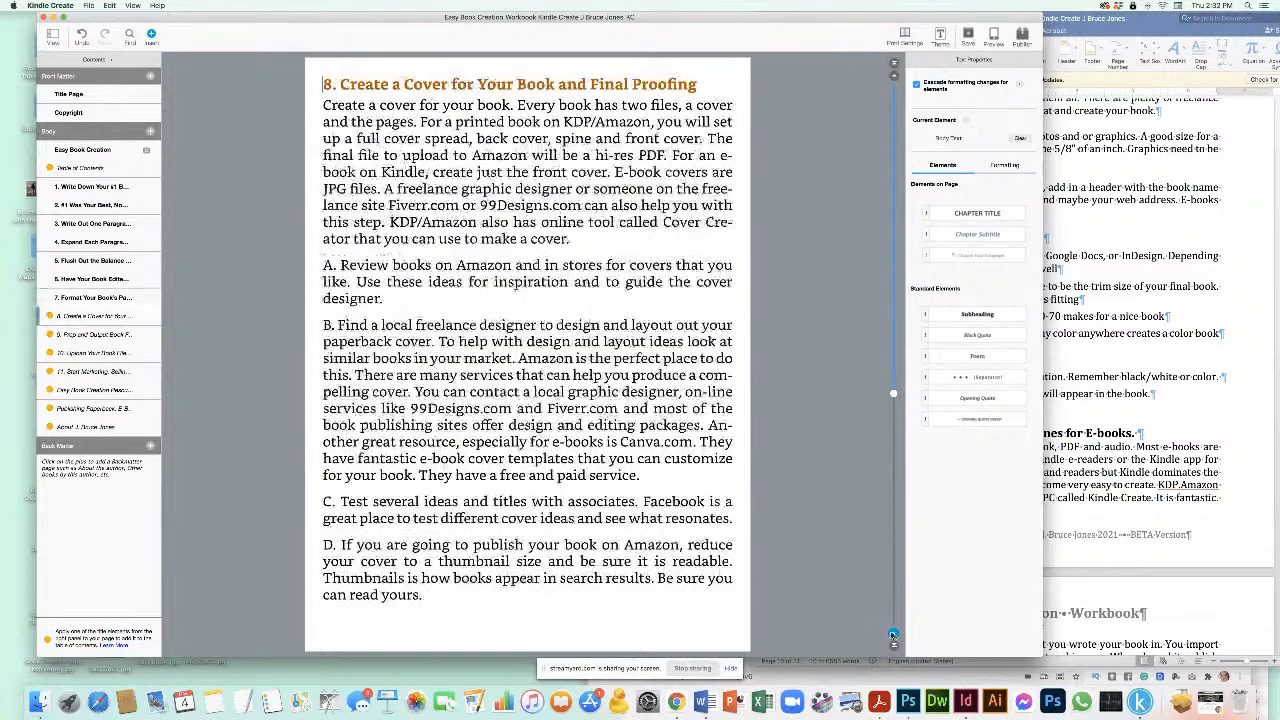
click(940, 213)
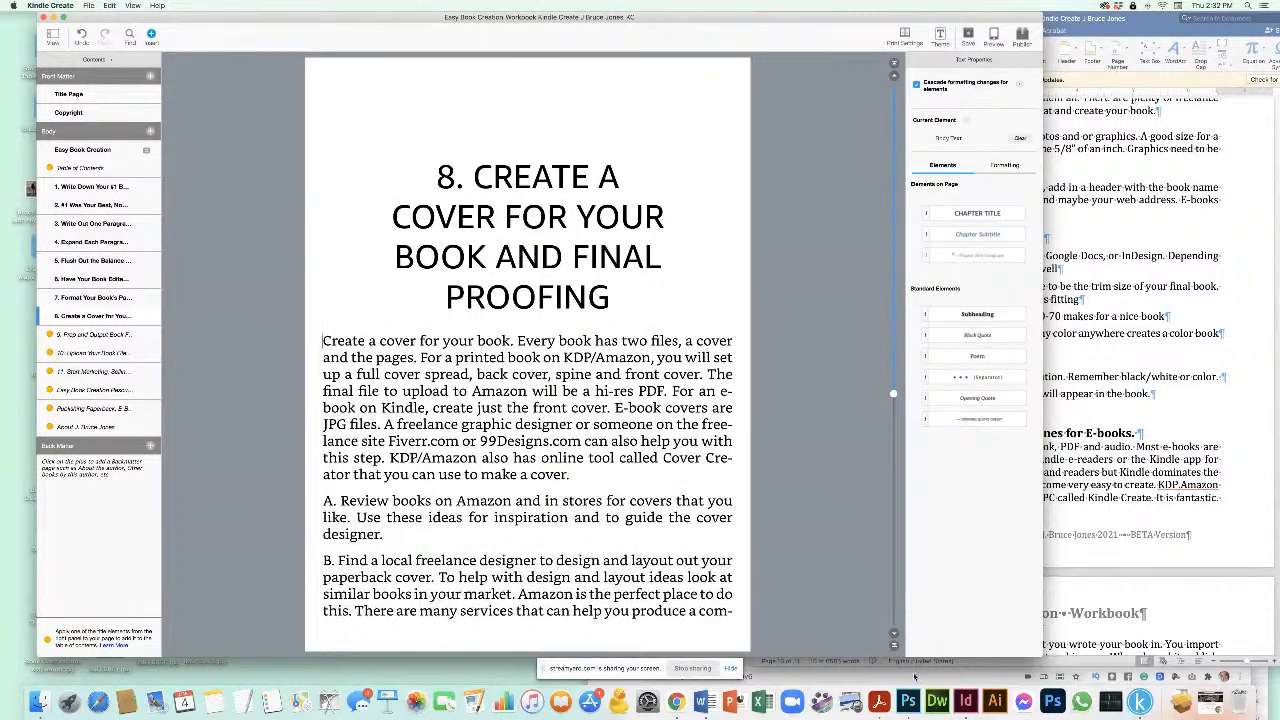
Step: Apply the Chapter Title element to the "9. Prep and Output Book Files for Publishing." heading and add a blank line below it
scroll(893, 632, down, 5)
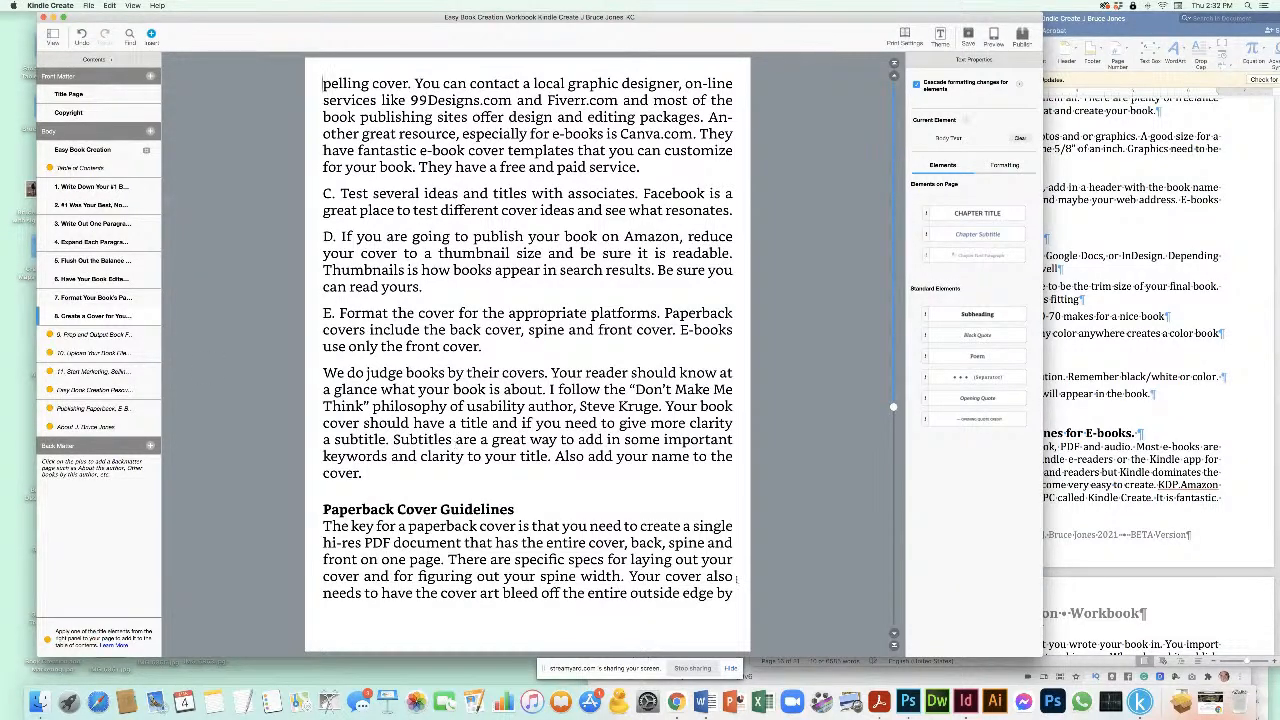
click(894, 634)
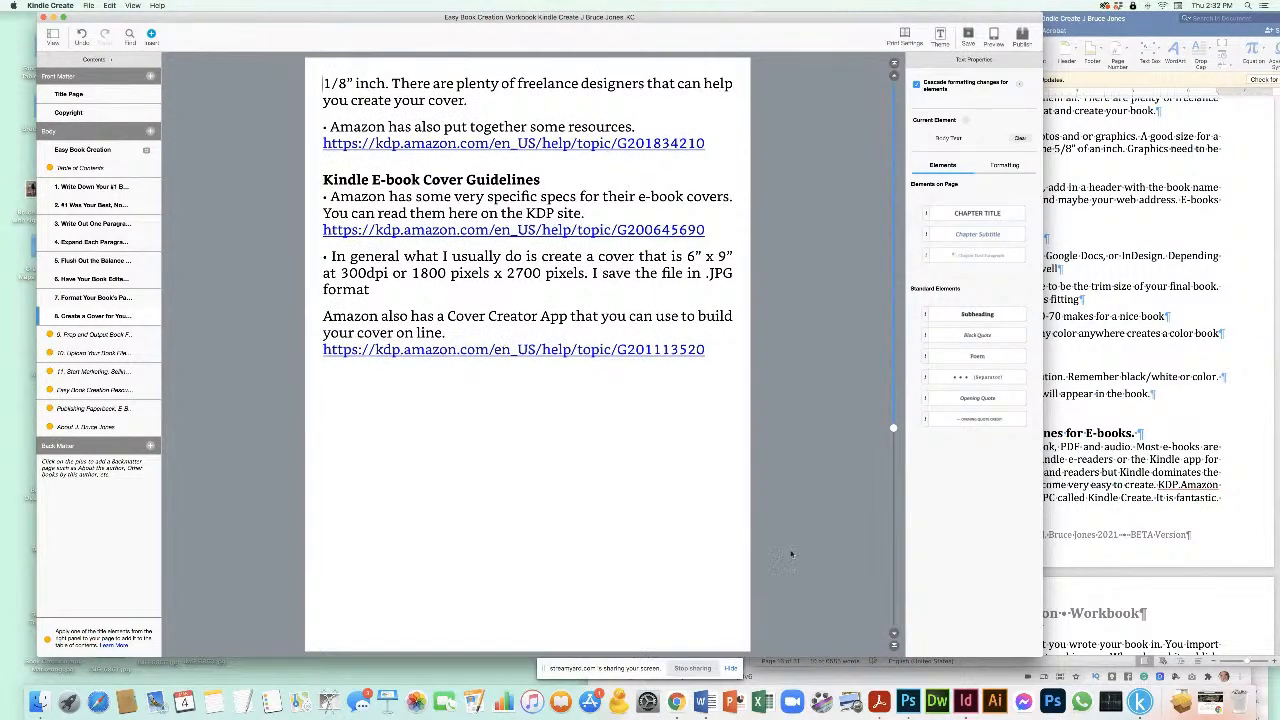
click(894, 634)
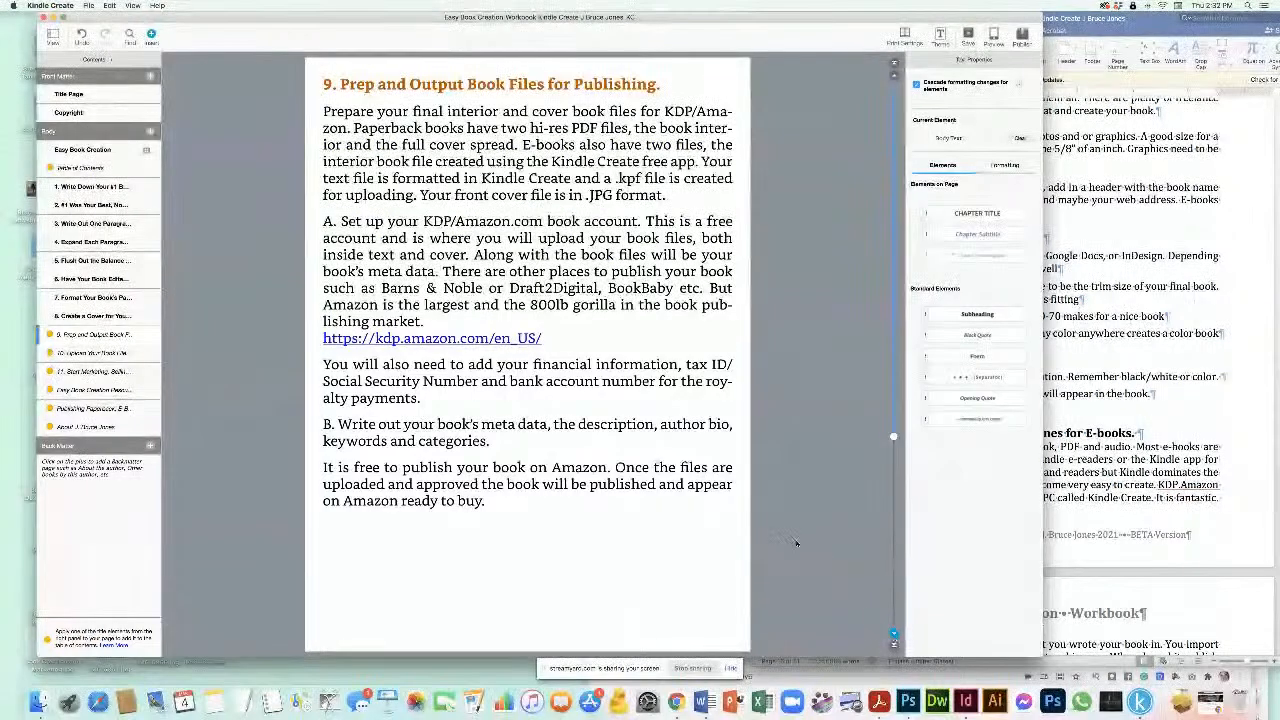
click(977, 213)
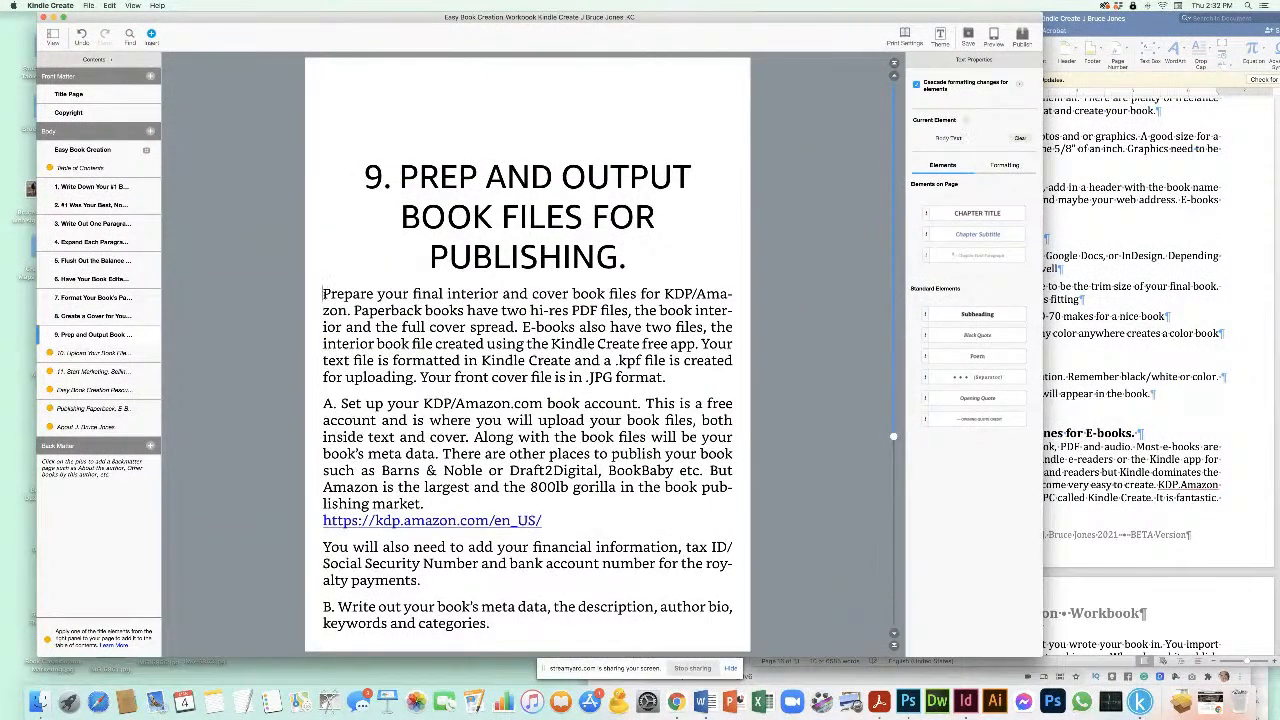
key(Return)
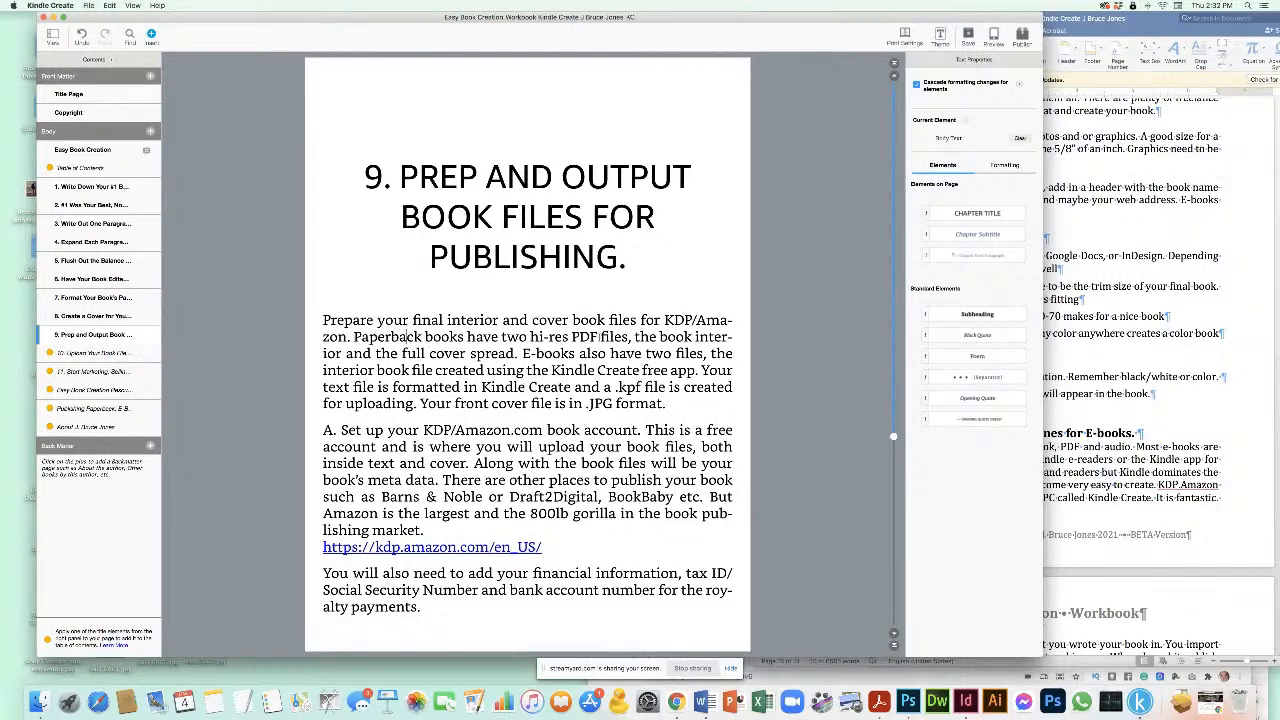
Step: Check the formatting options available for the opening body paragraph of chapter 9
drag(323, 320, 685, 402)
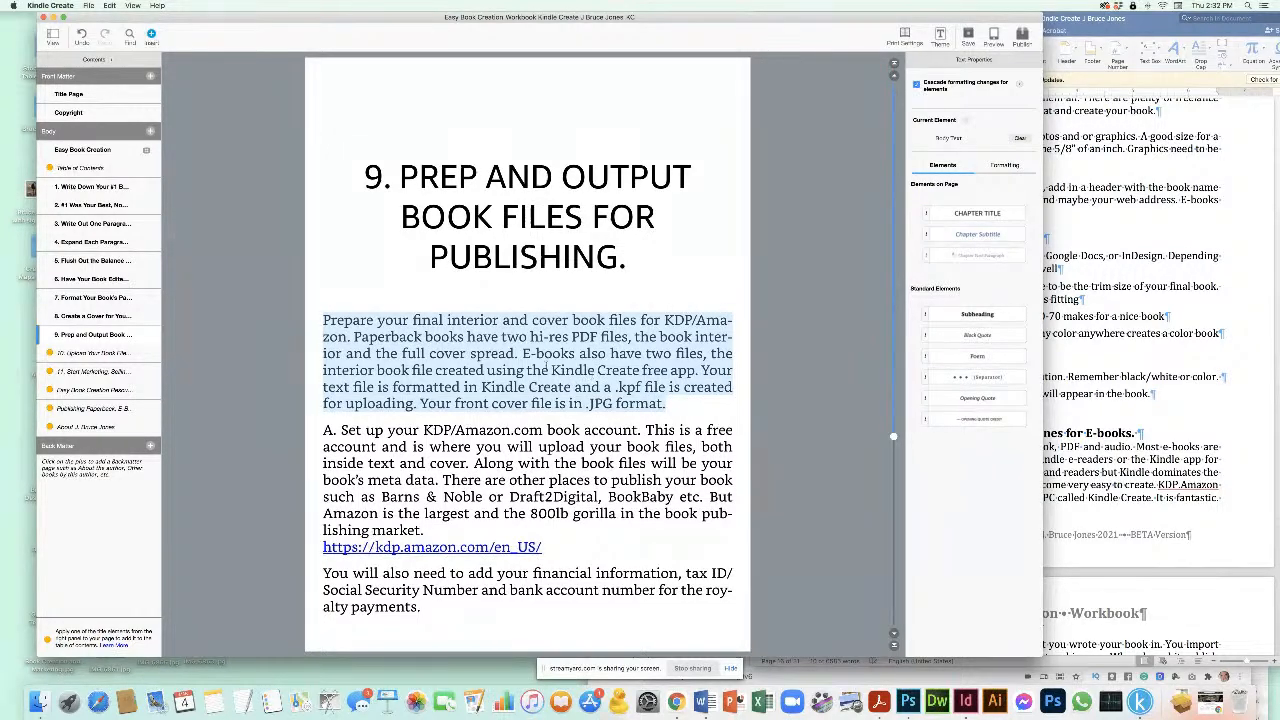
click(547, 370)
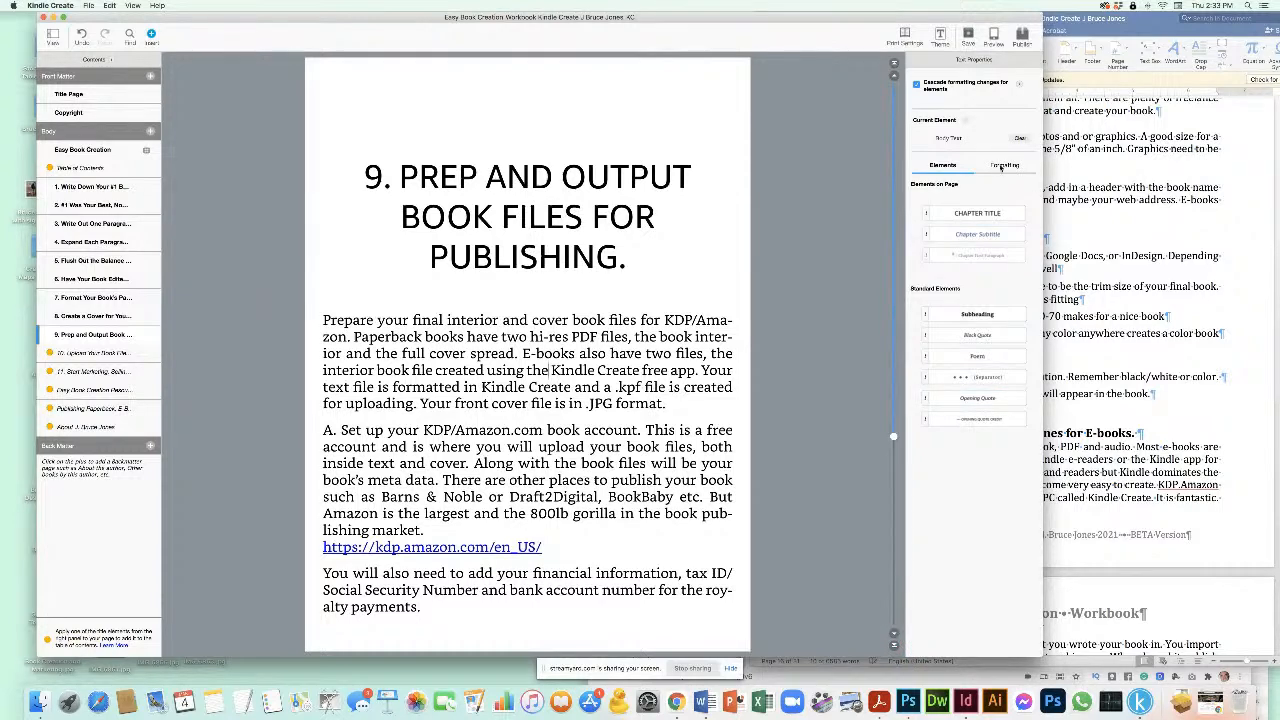
click(1001, 166)
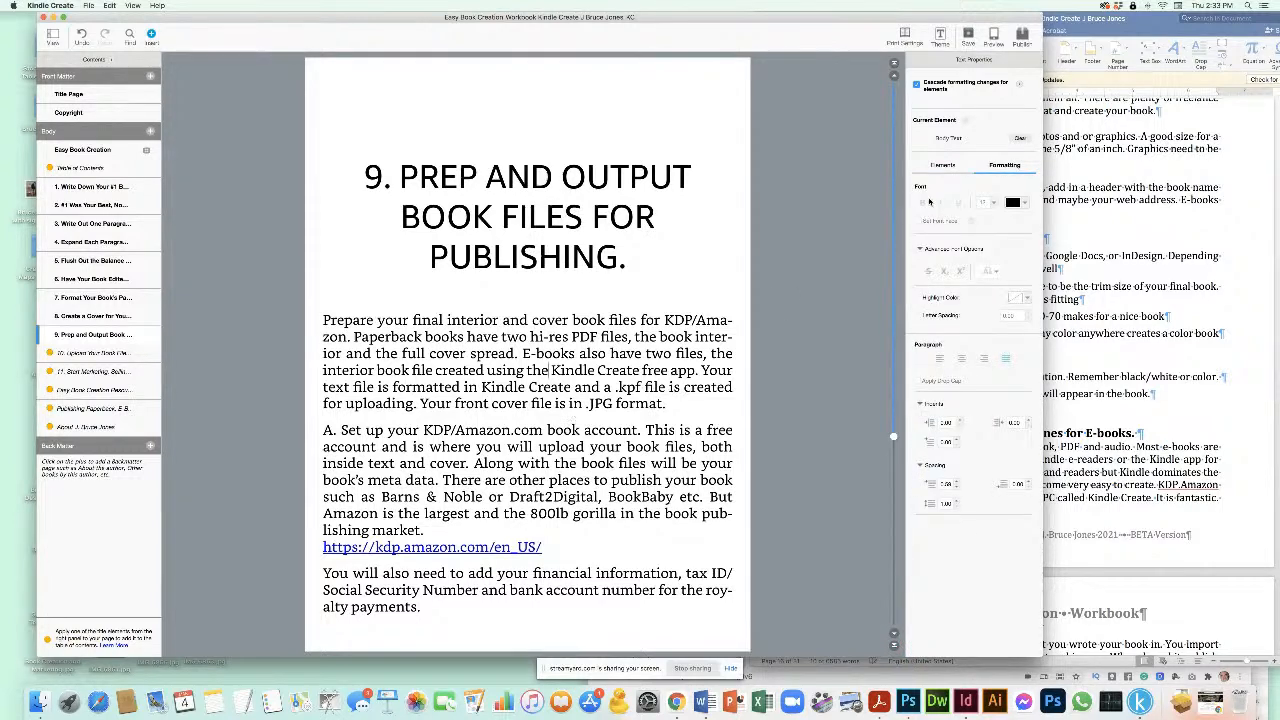
click(945, 166)
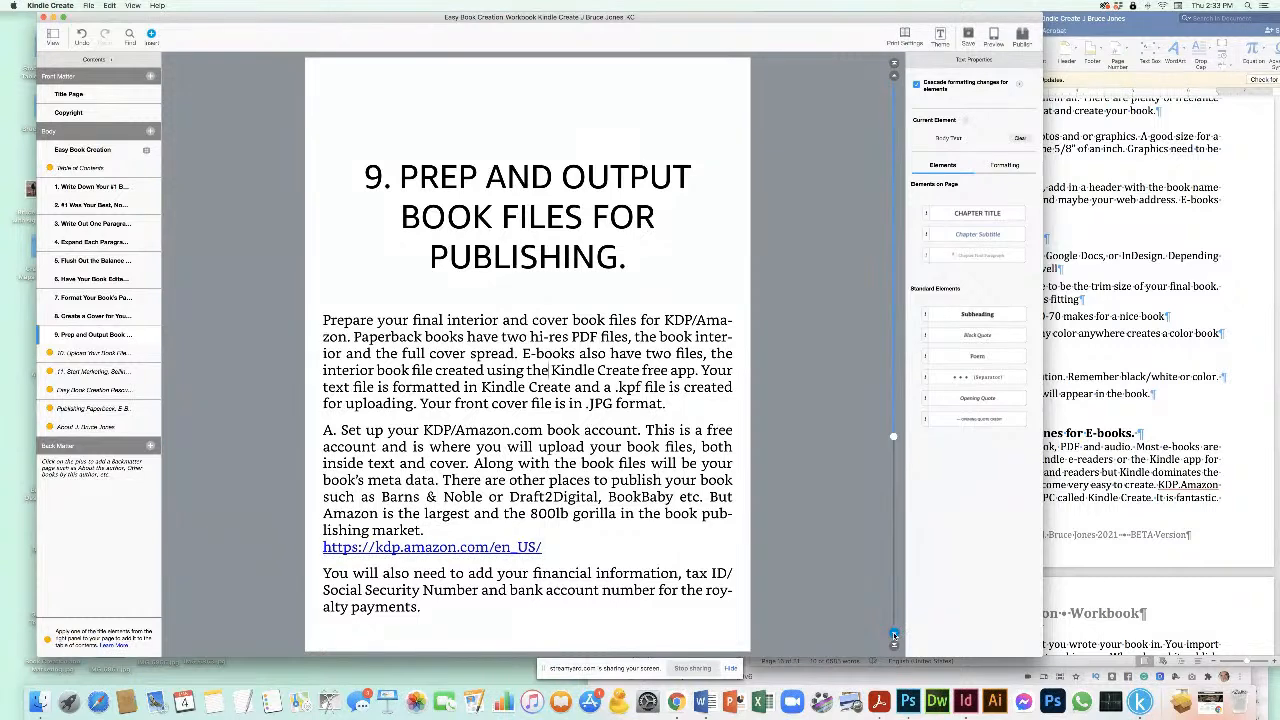
Step: Apply the Chapter Title element to the chapter 10 heading about uploading book files to KDP/Amazon, and add a blank line below it
click(894, 636)
click(894, 636)
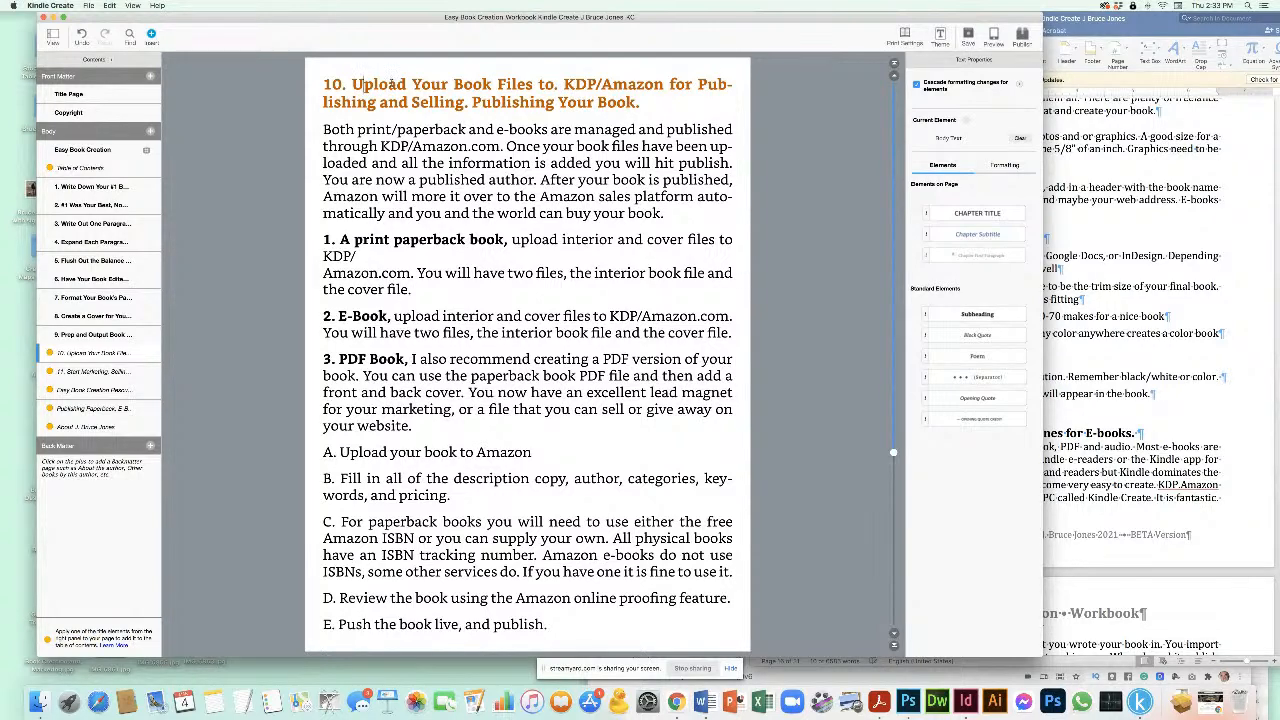
click(968, 215)
click(323, 455)
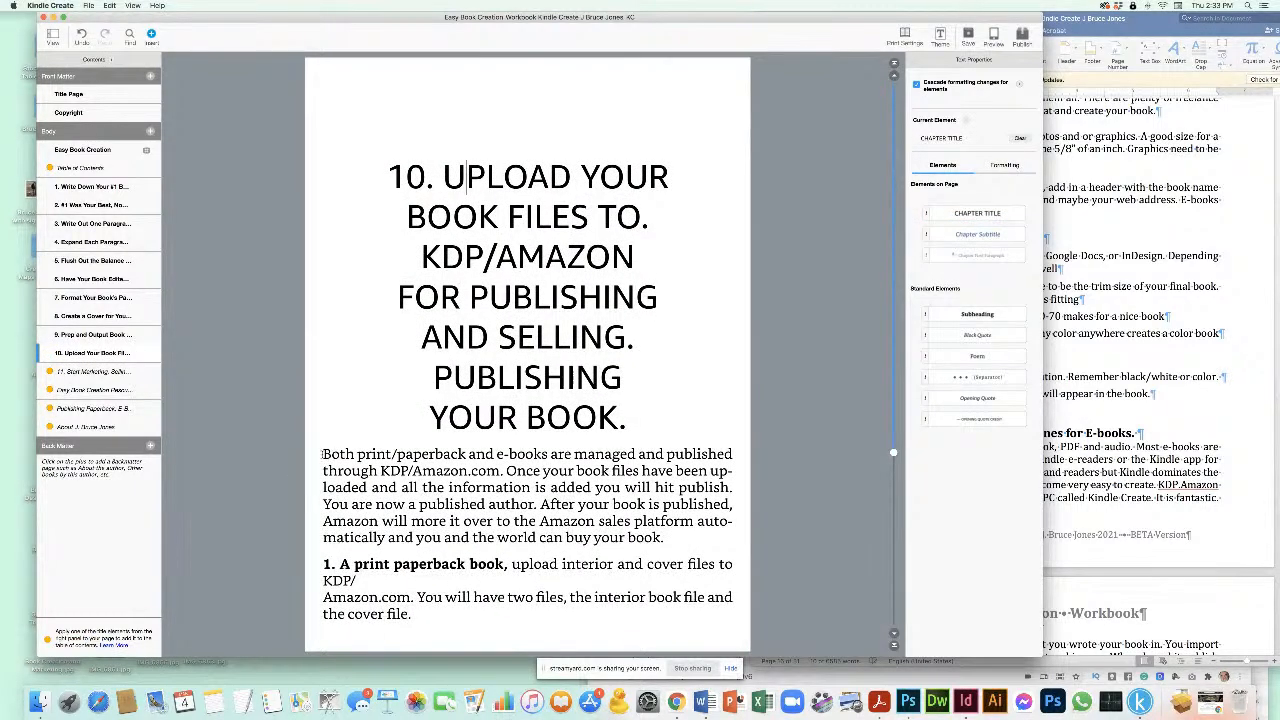
key(Return)
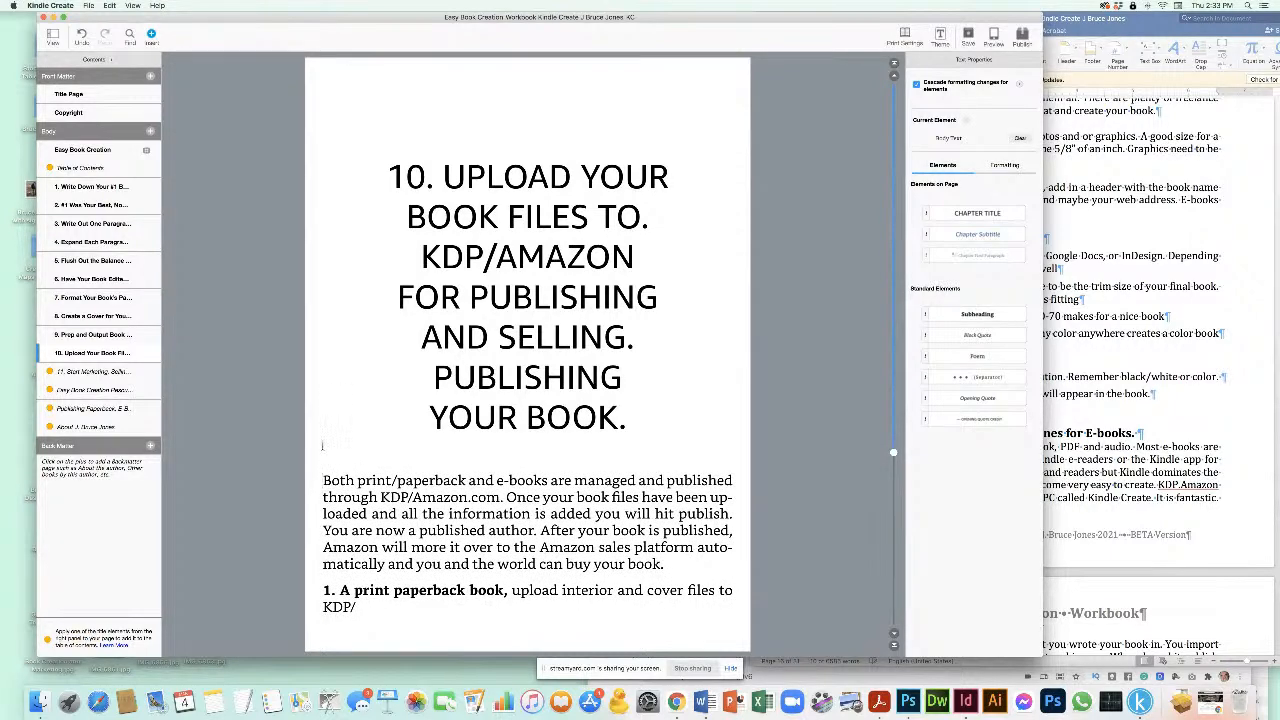
Step: Set the left indent of the lettered paragraphs A to G in chapter 10 to 4.00
click(893, 634)
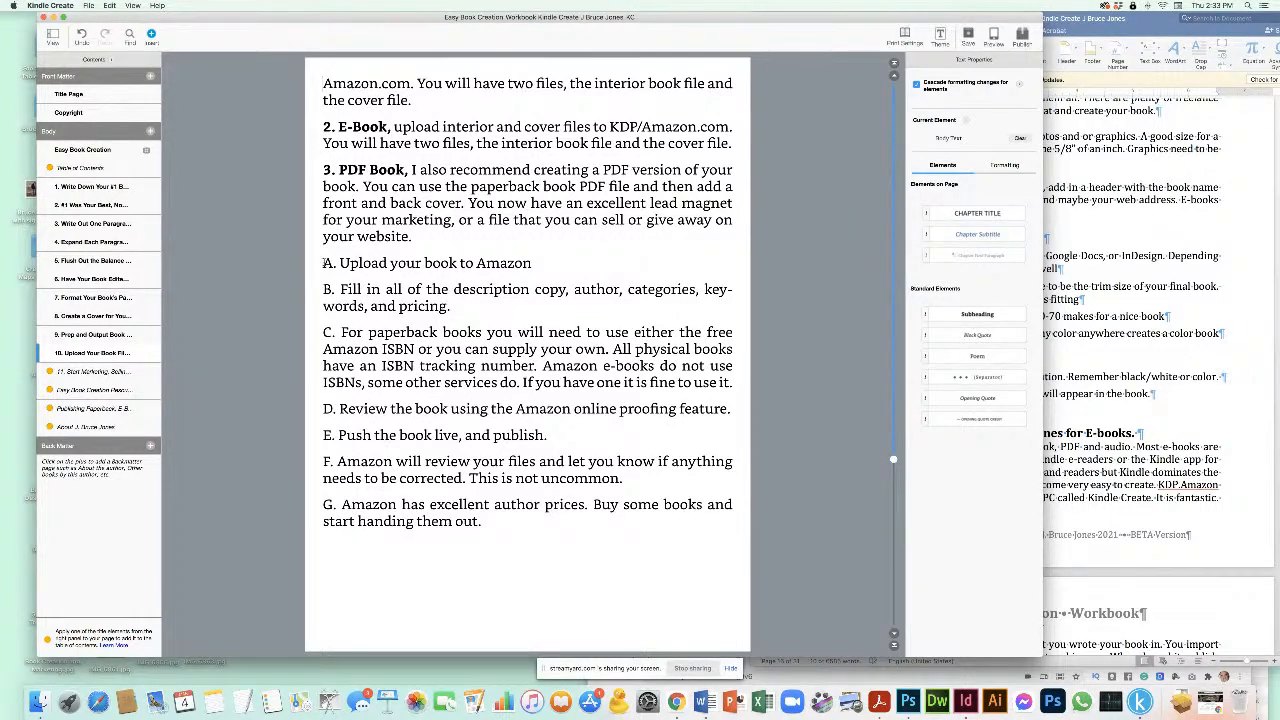
drag(325, 262, 485, 518)
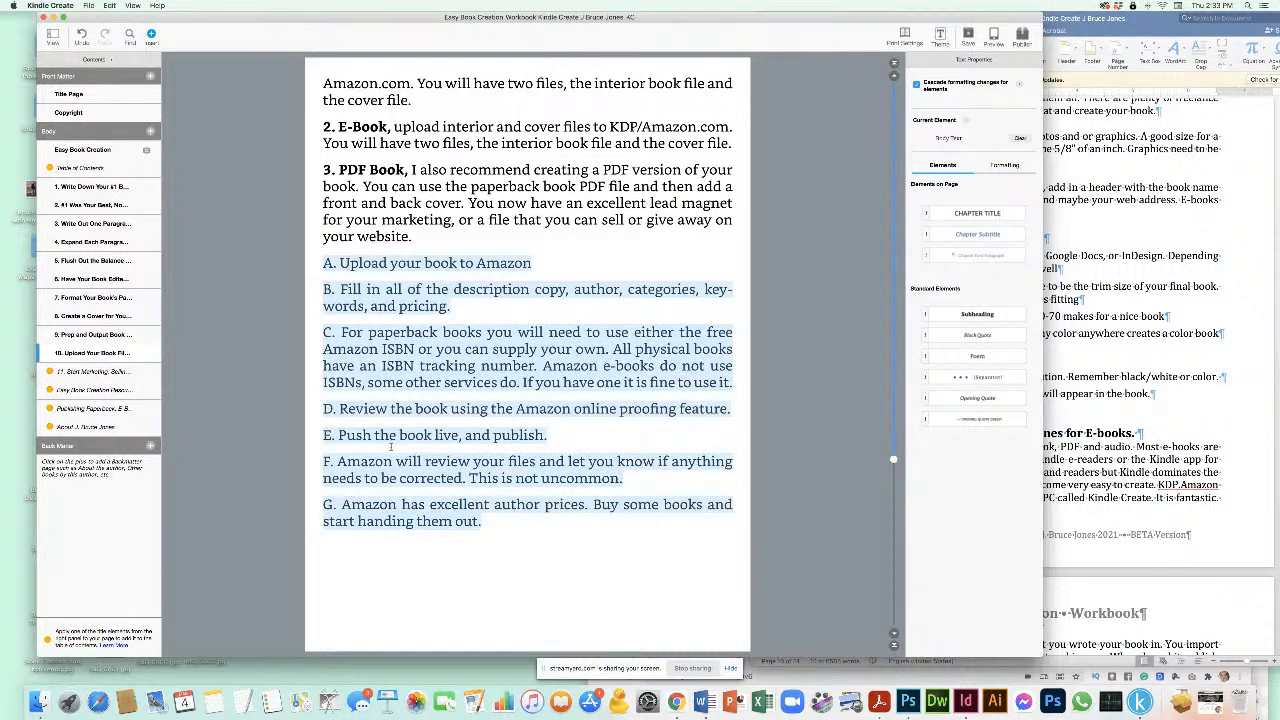
click(1008, 168)
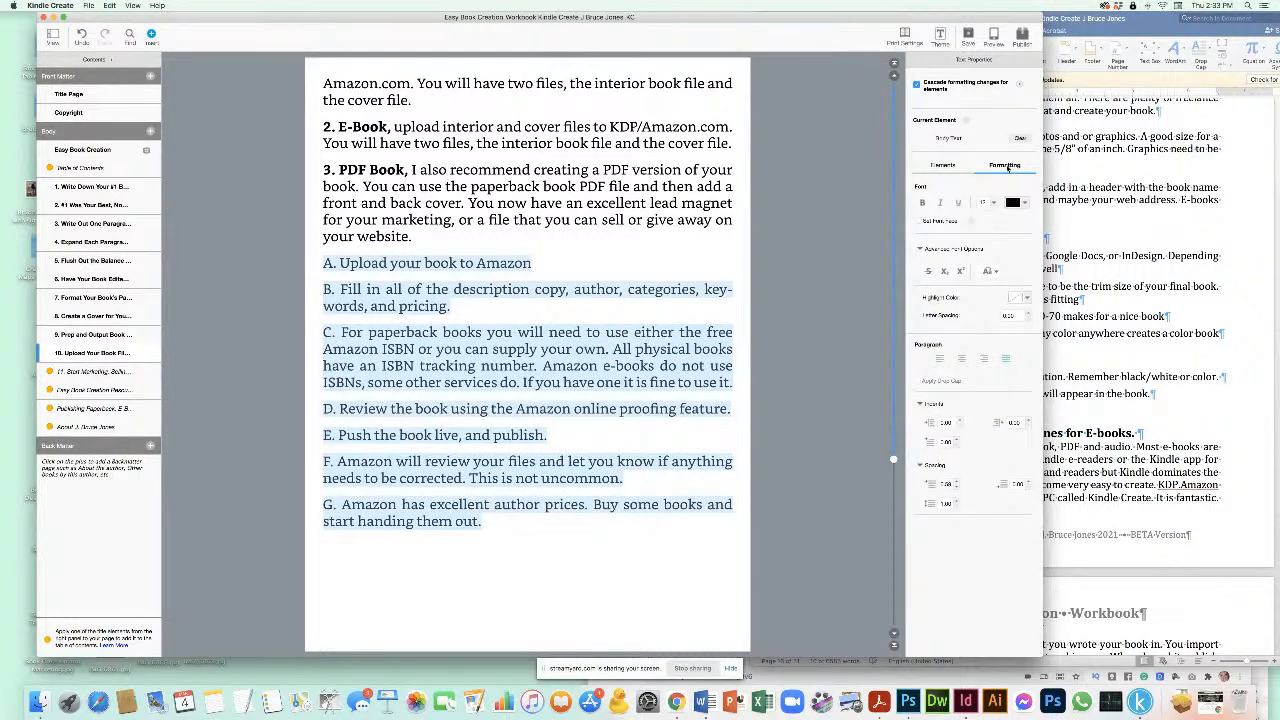
click(959, 420)
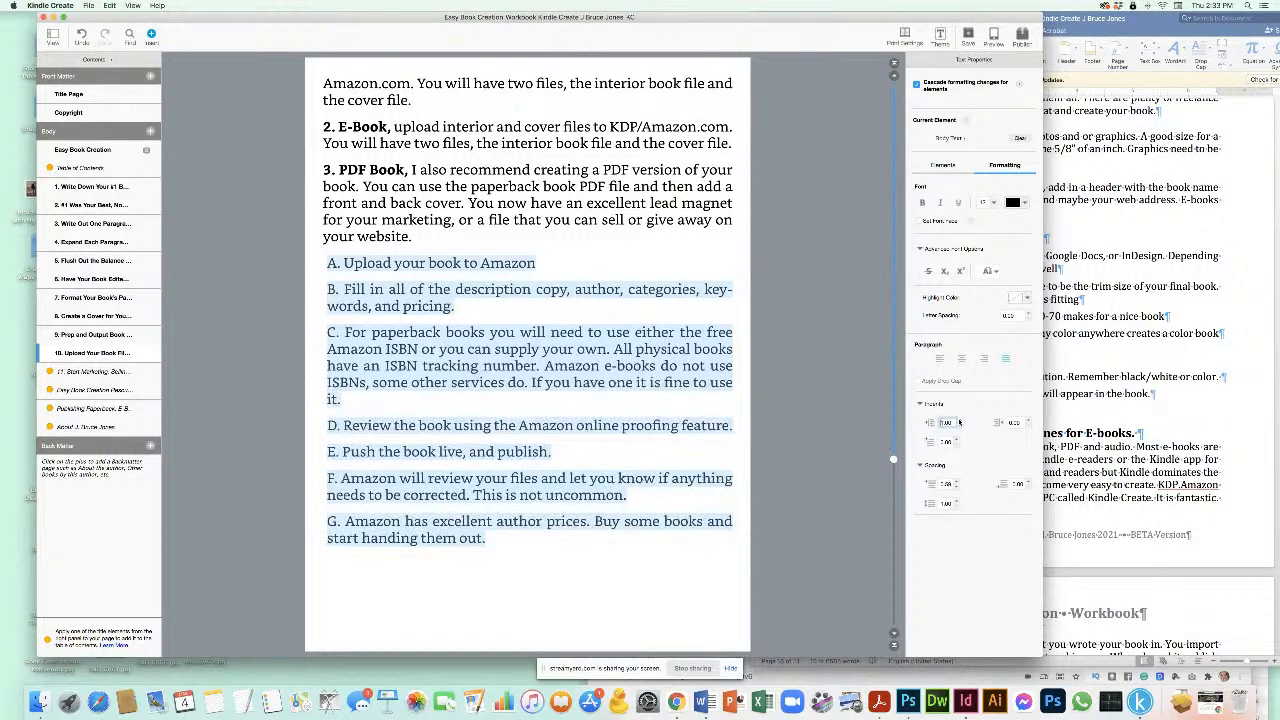
click(959, 420)
click(959, 420)
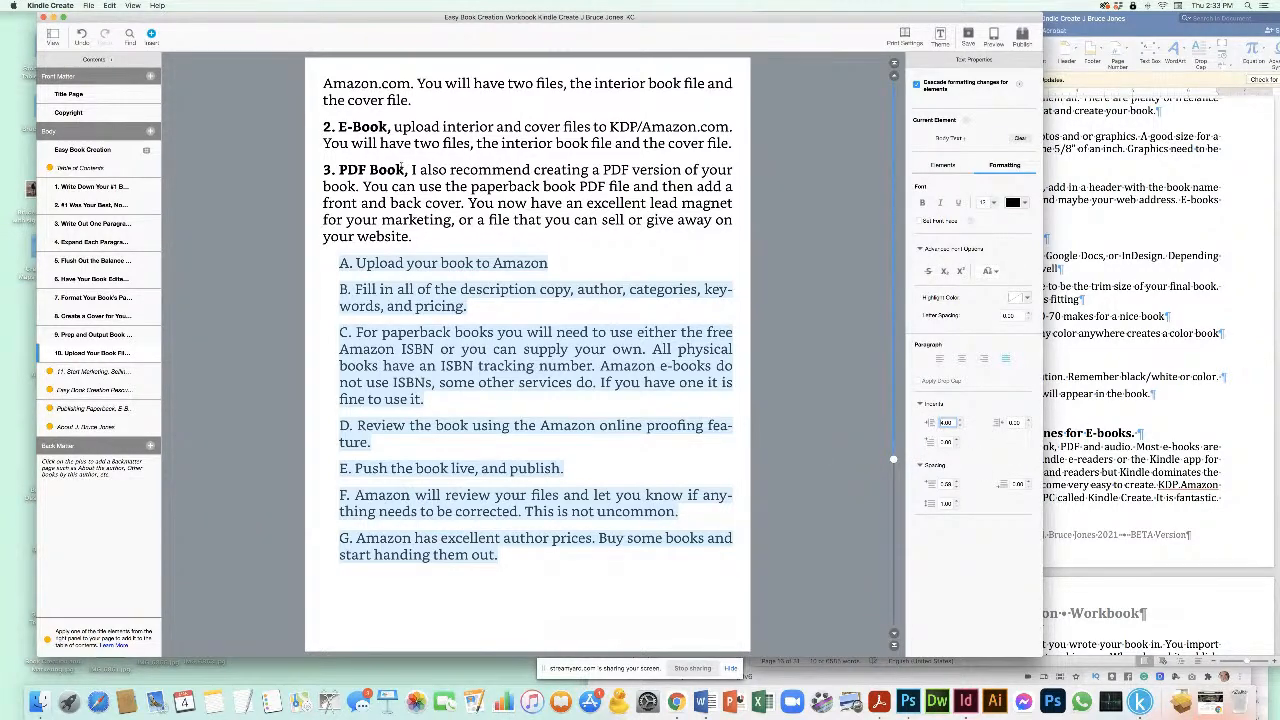
Step: Look through the formatting and image guidelines in the Word manuscript and return to chapter 10 in Kindle Create
click(503, 332)
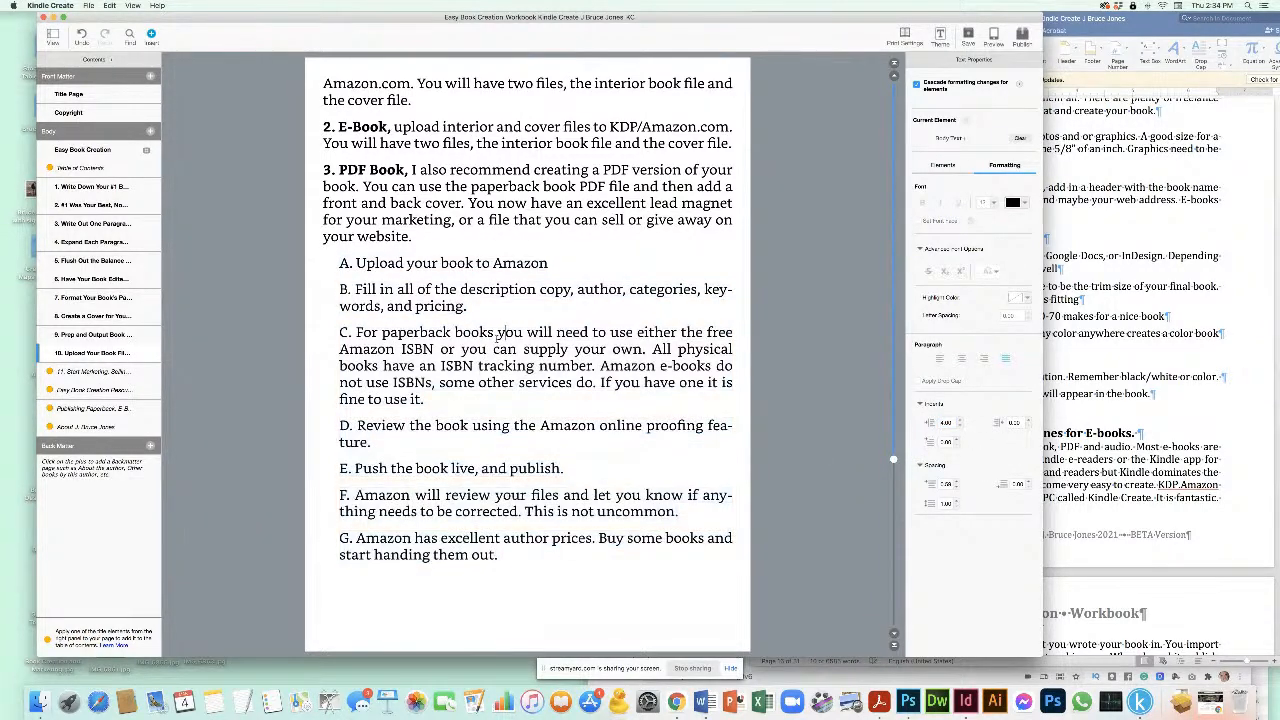
click(1144, 544)
scroll(1026, 369, down, 10)
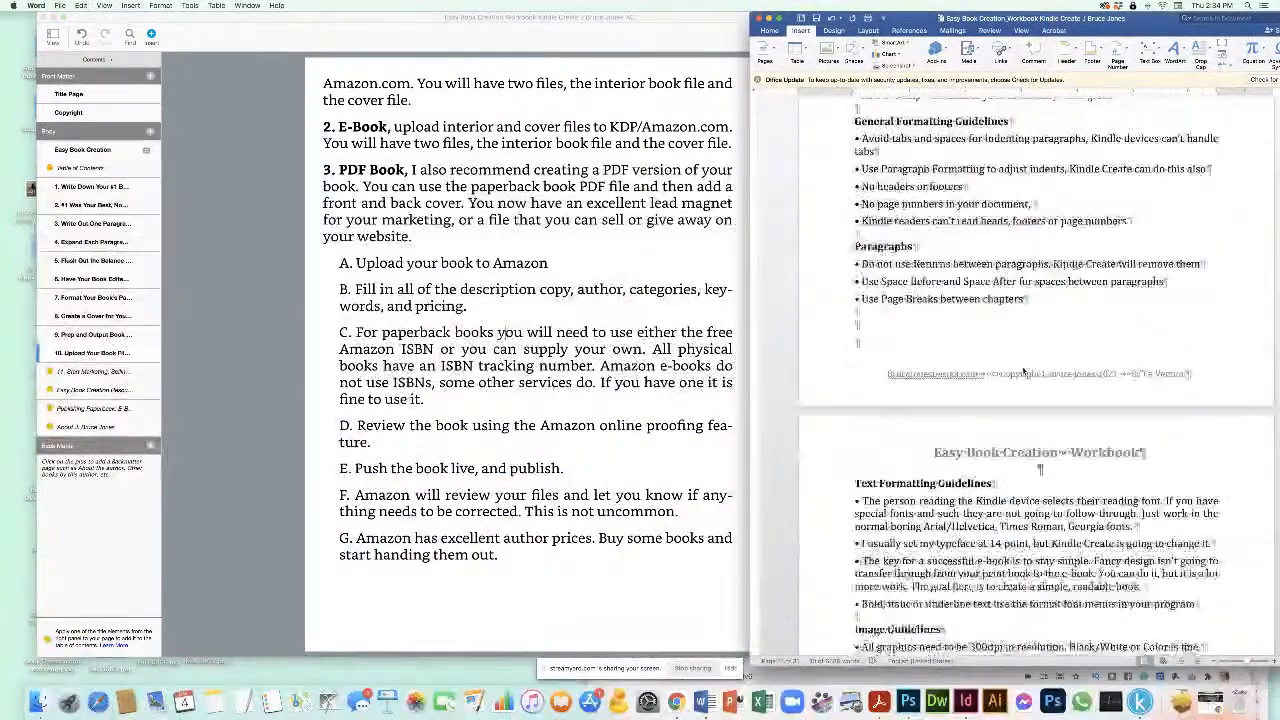
scroll(1038, 370, down, 8)
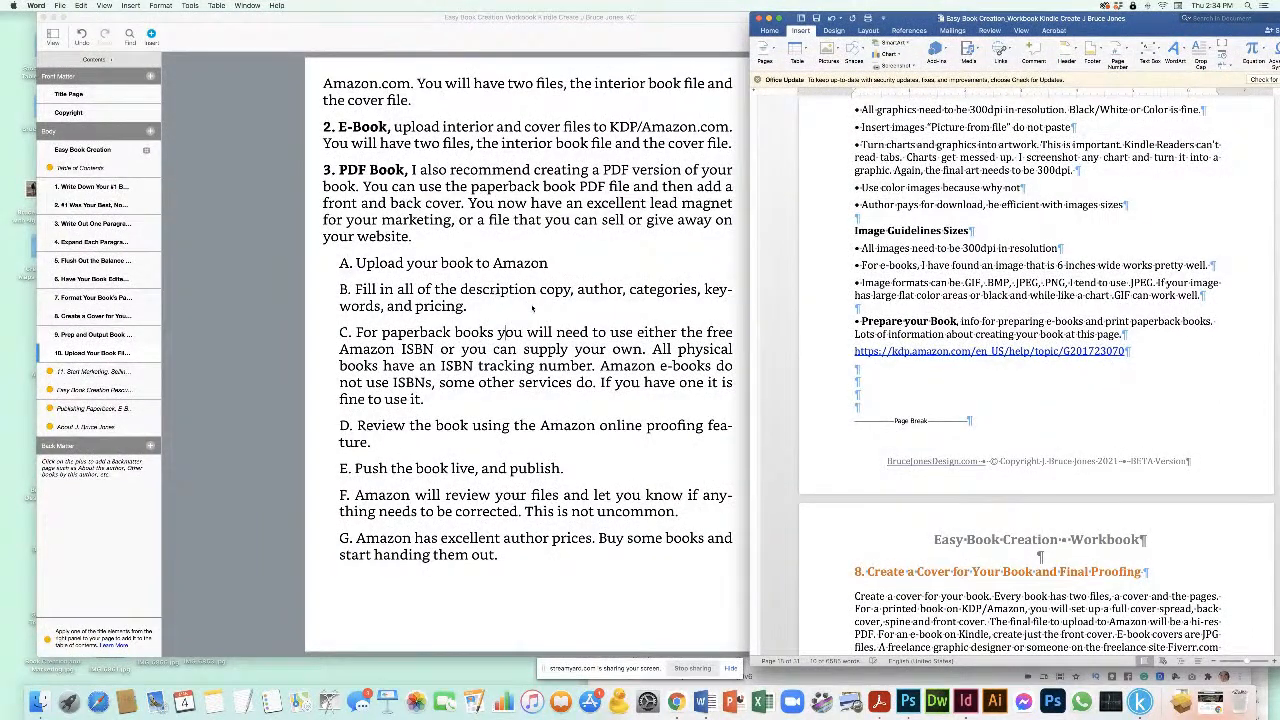
click(522, 160)
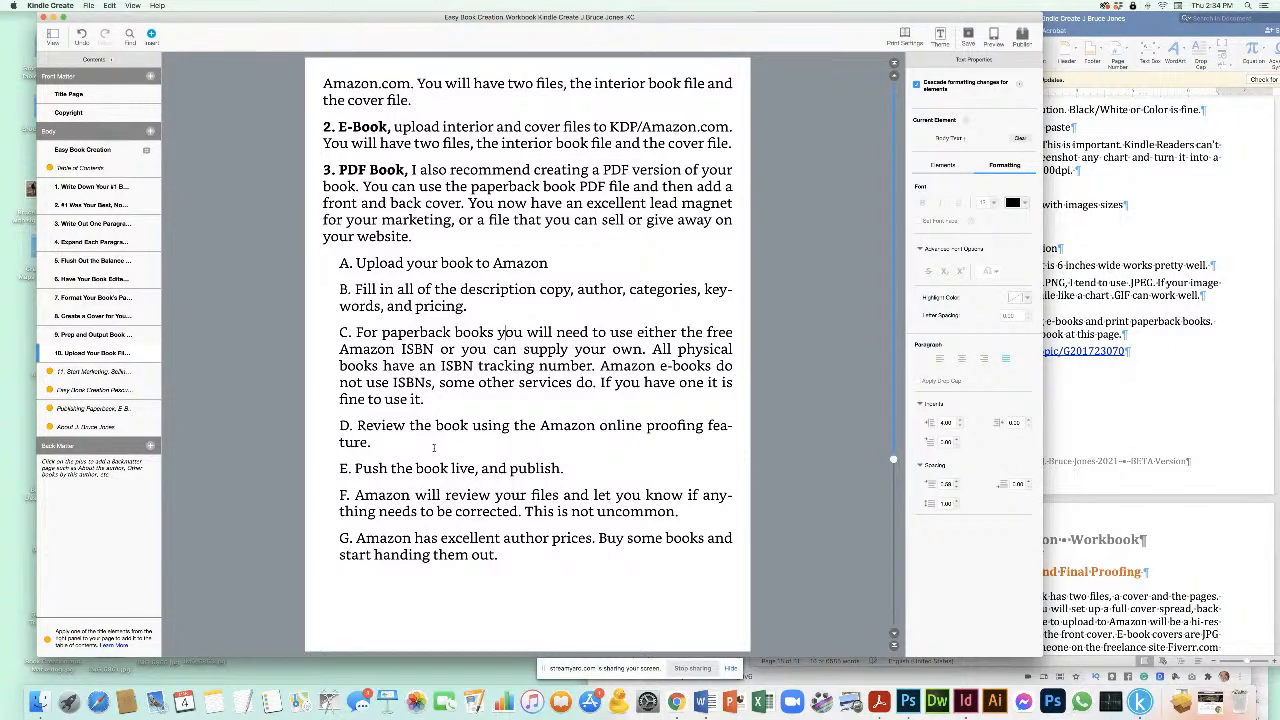
Step: Check the spacing settings of the "2. E-Book" and "3. PDF Book" paragraphs in chapter 10
drag(417, 131, 548, 146)
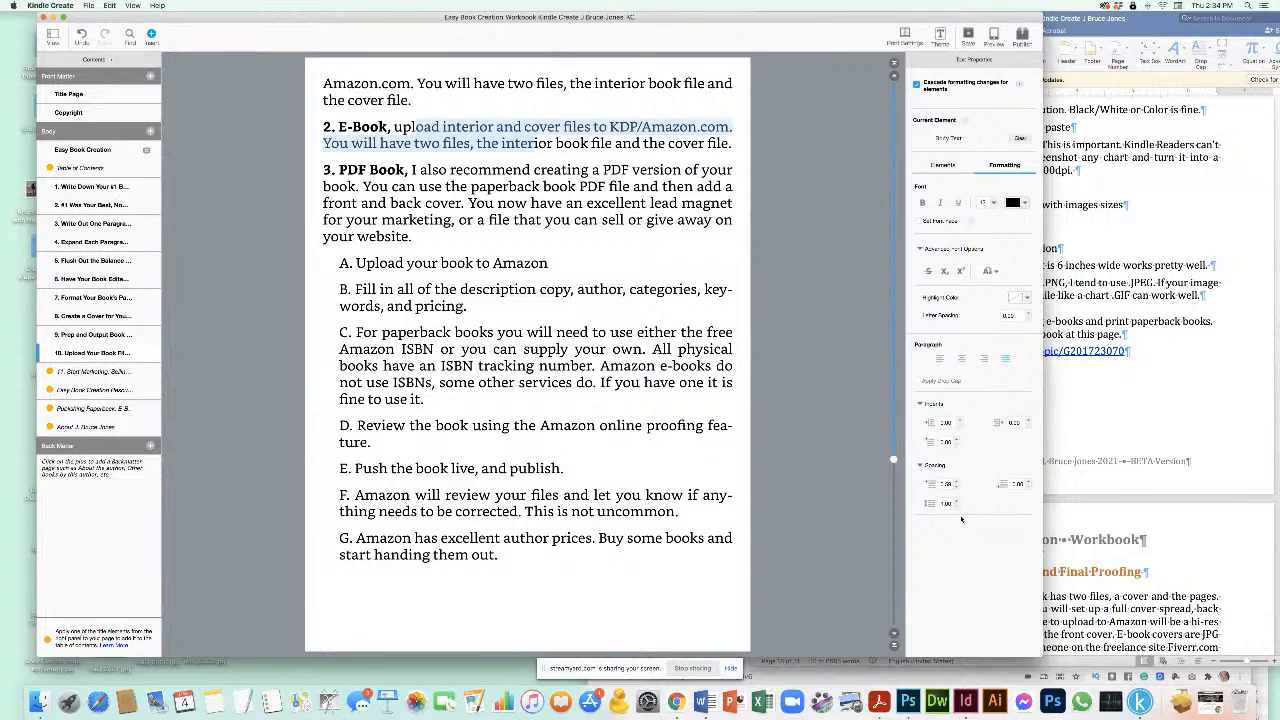
click(944, 484)
click(447, 170)
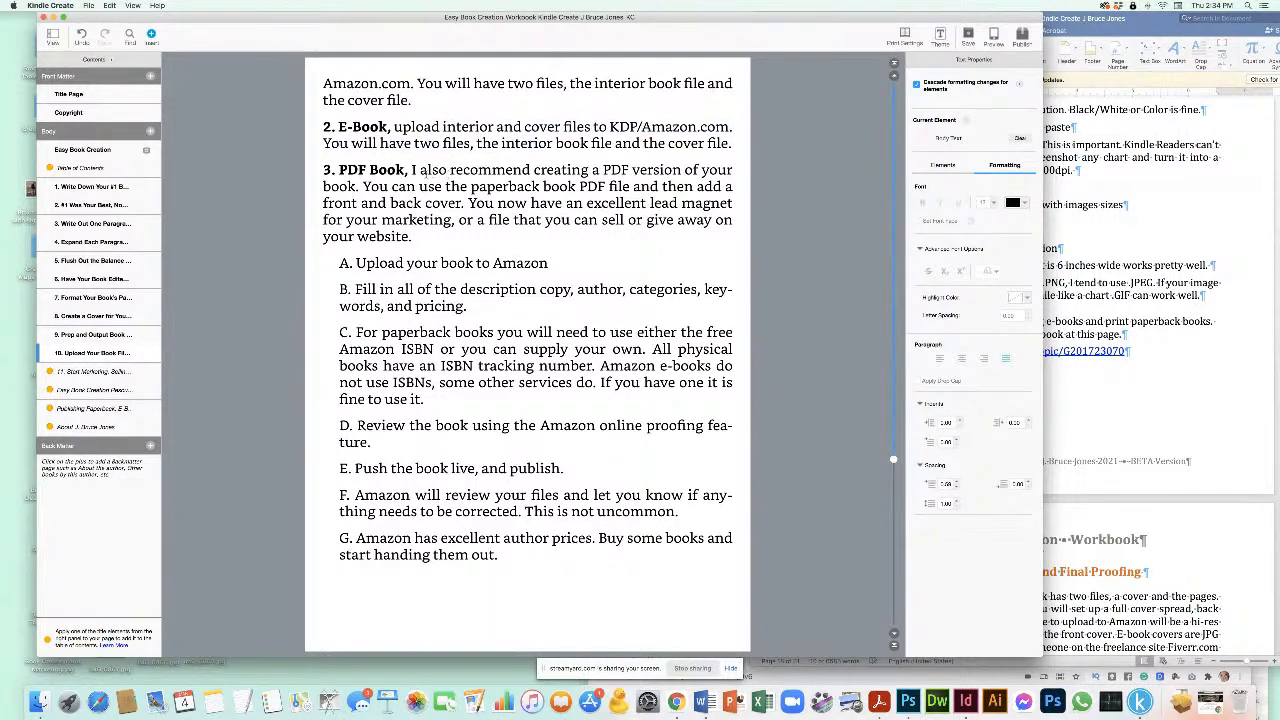
click(941, 503)
Step: Apply the Chapter Title element to the "11. Start Marketing, Selling and Using Your Book" heading and add a blank line below it
click(893, 634)
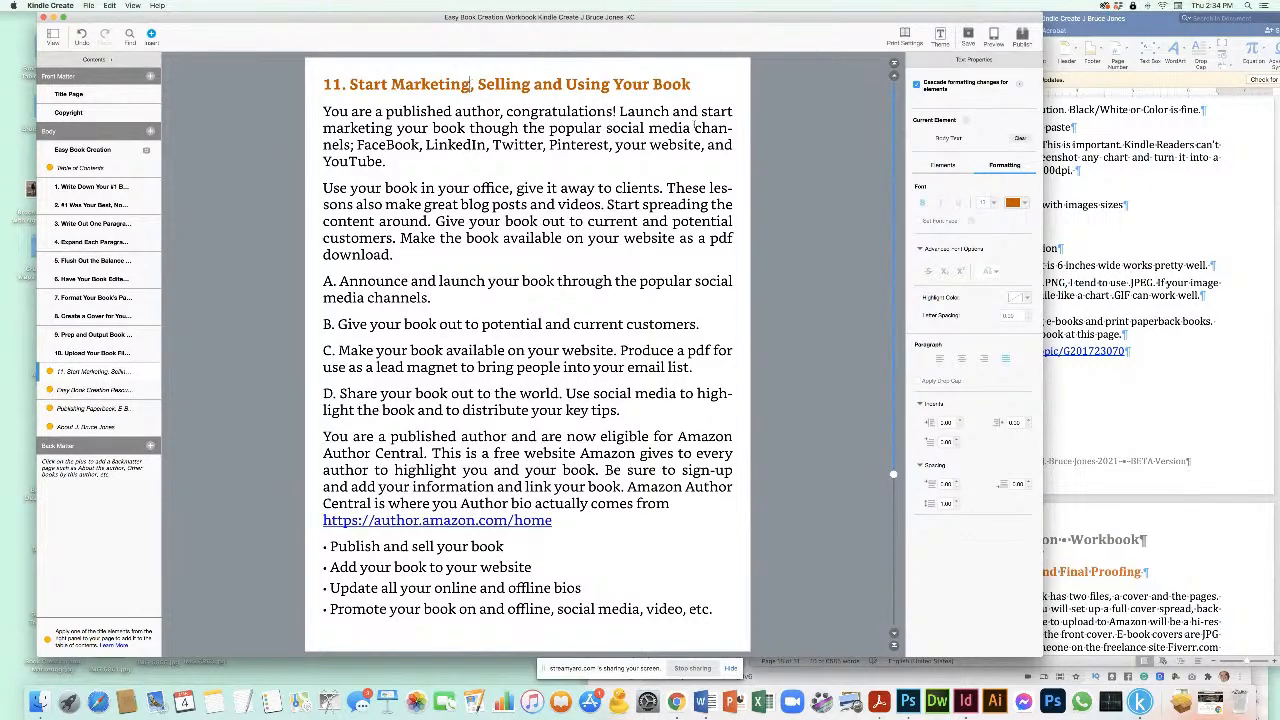
click(943, 165)
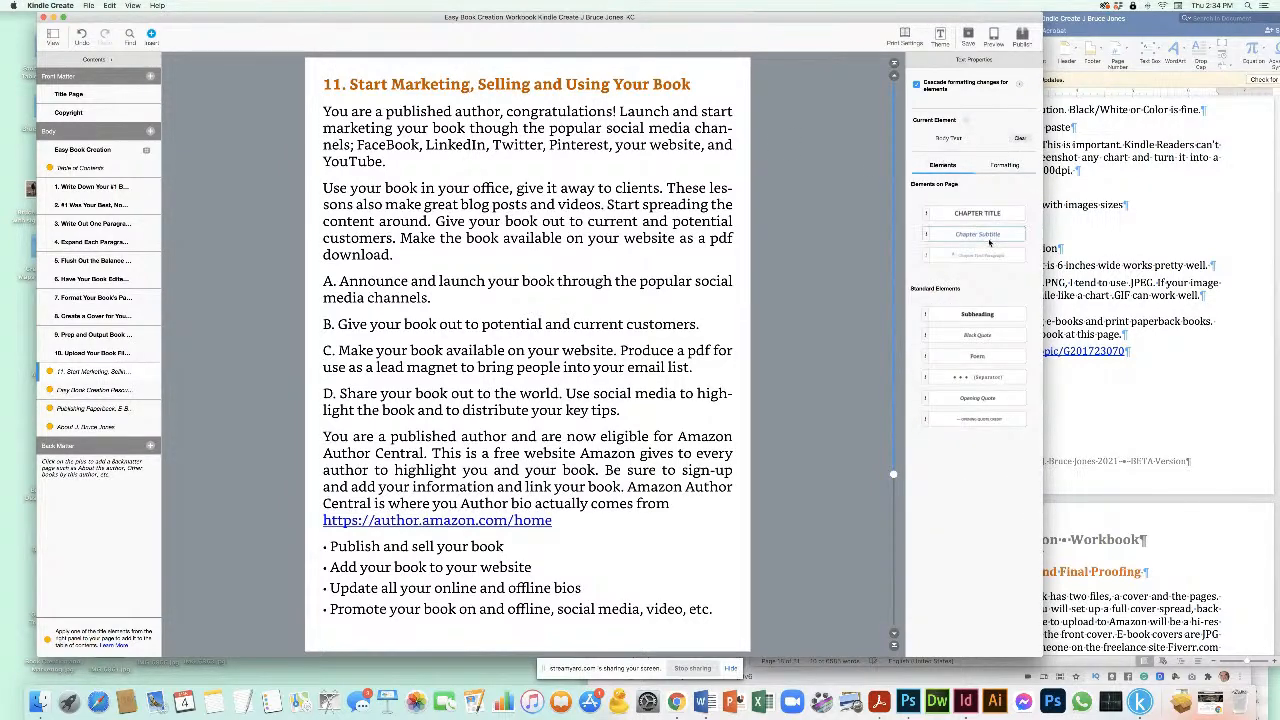
click(975, 213)
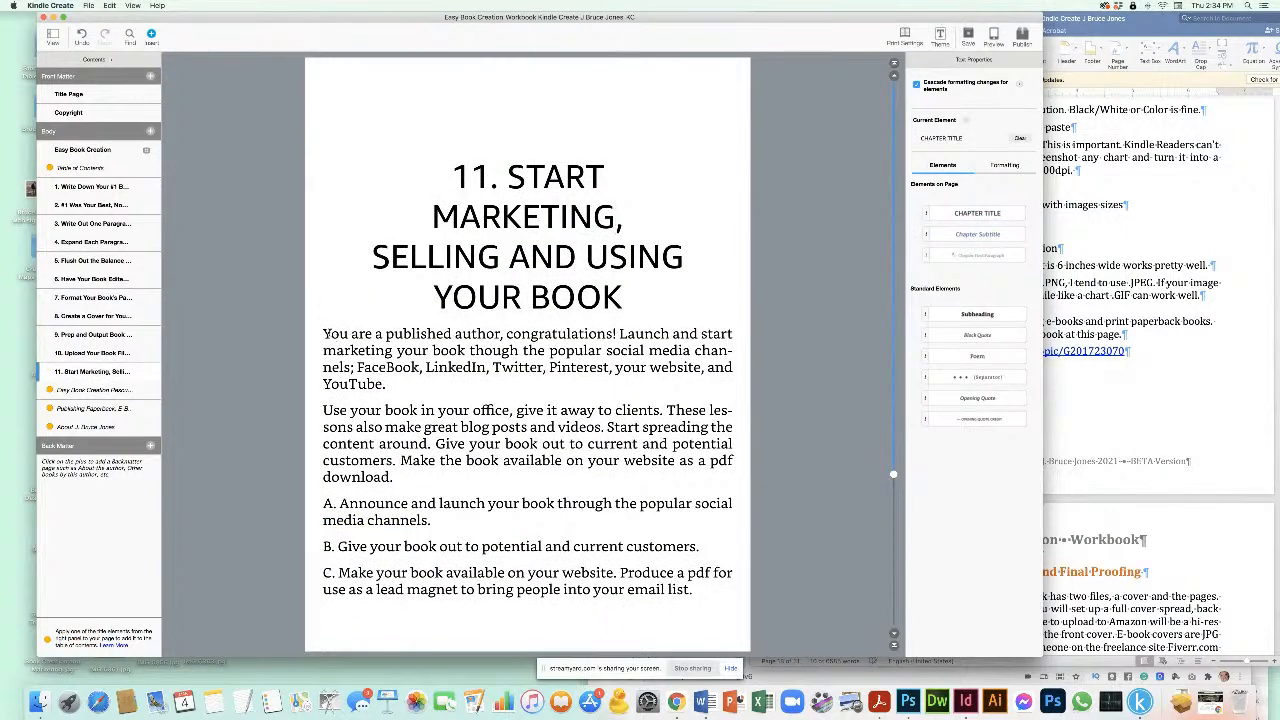
click(325, 331)
key(Return)
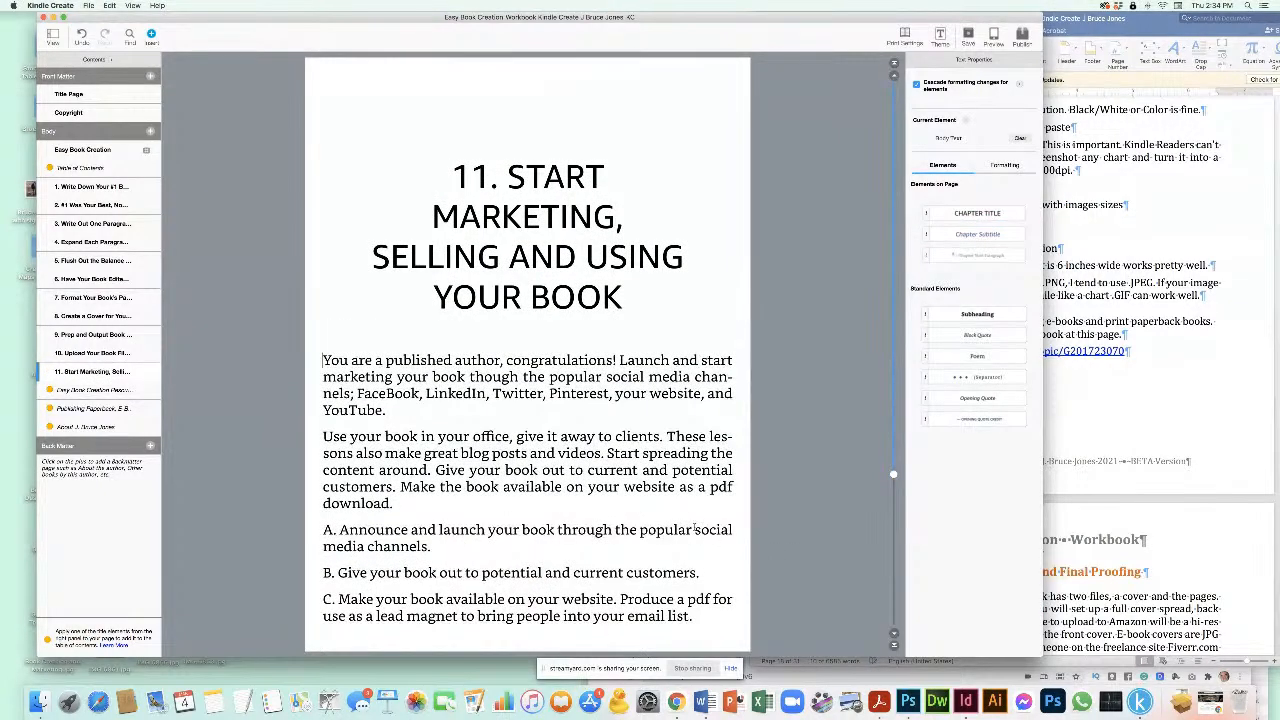
Step: Apply the Chapter Title element to the "Easy Book Creation Resources" heading and add a blank line below it
click(893, 634)
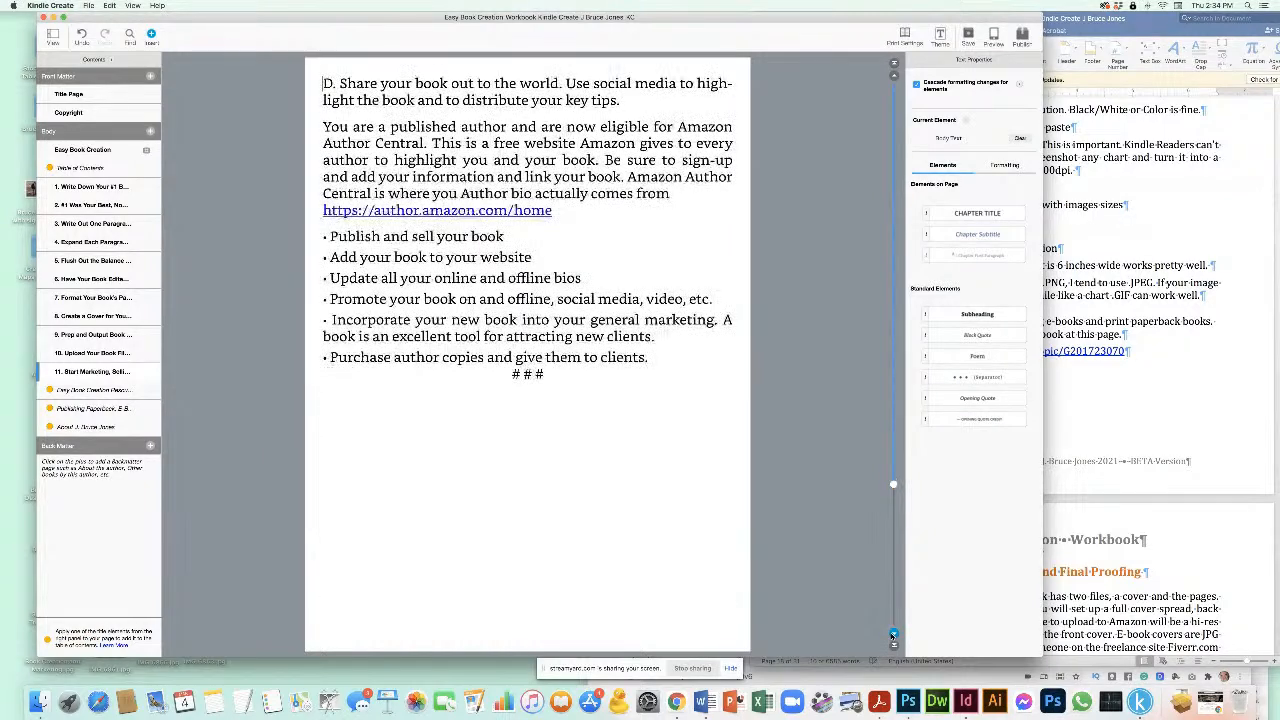
click(893, 634)
click(502, 86)
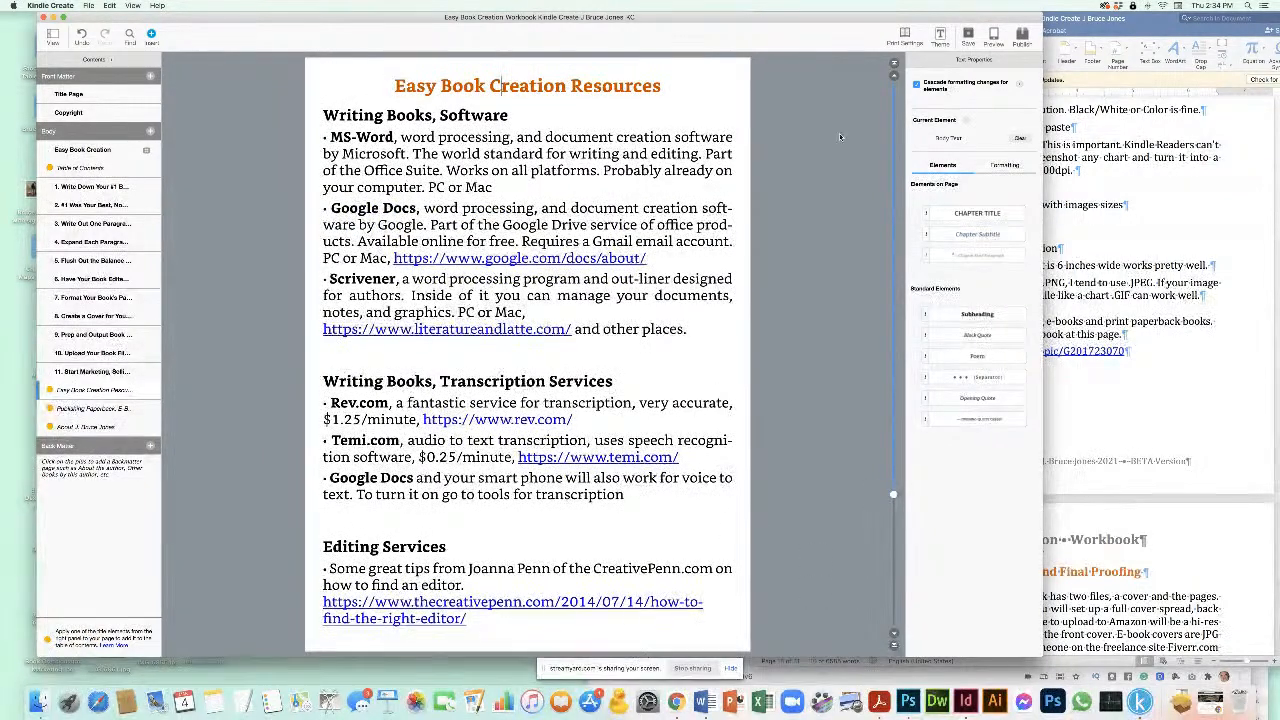
click(977, 213)
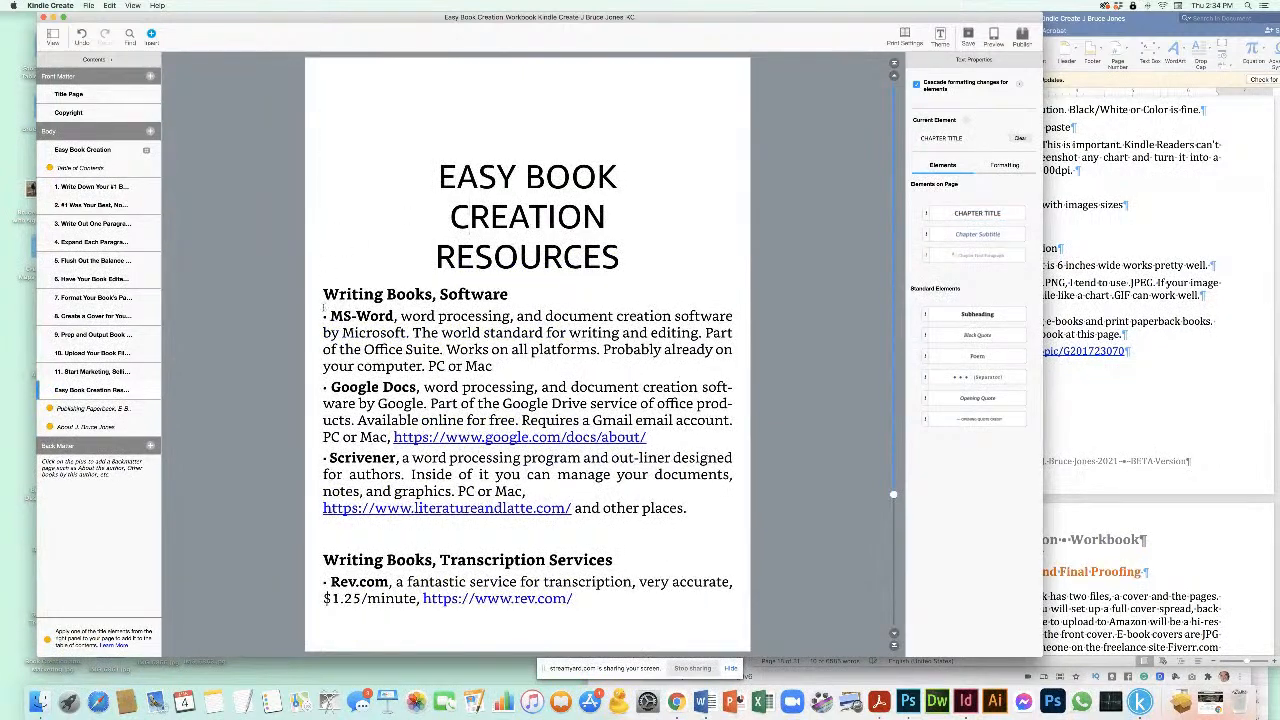
click(322, 294)
key(Return)
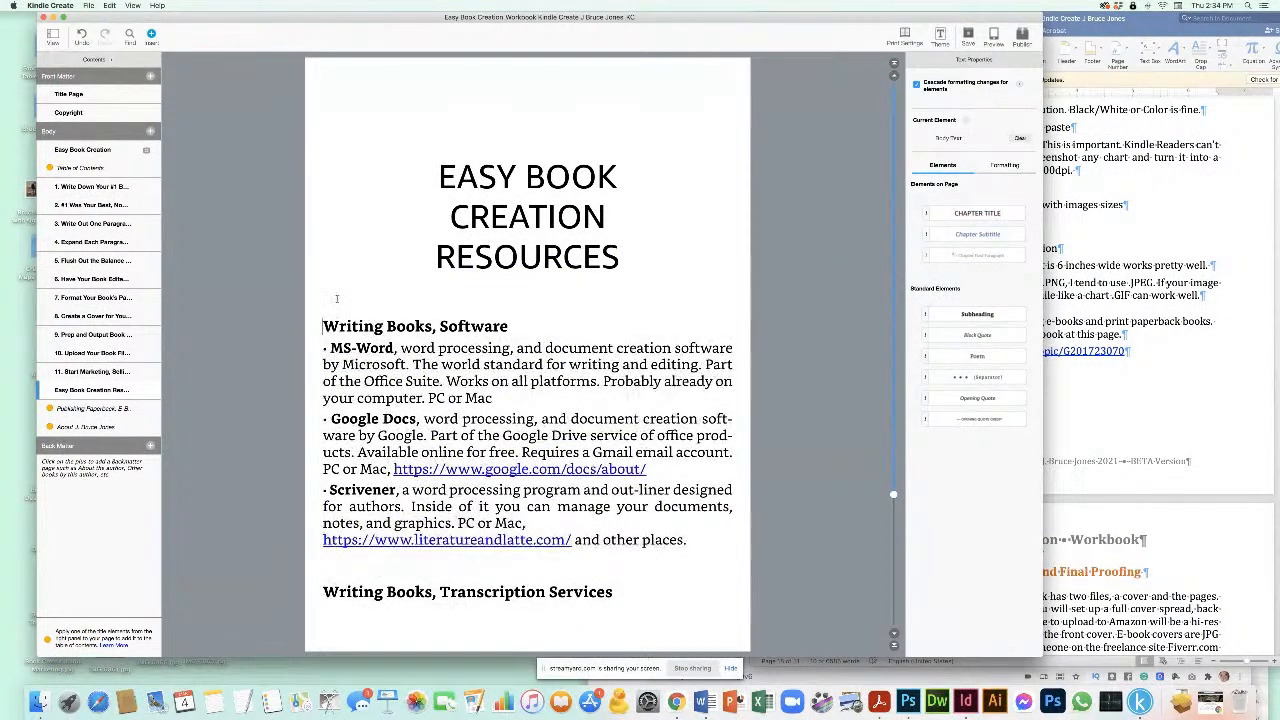
Step: Apply the Chapter Subtitle element to the "Writing Books, Software" and "Writing Books, Transcription Services" headings
click(966, 235)
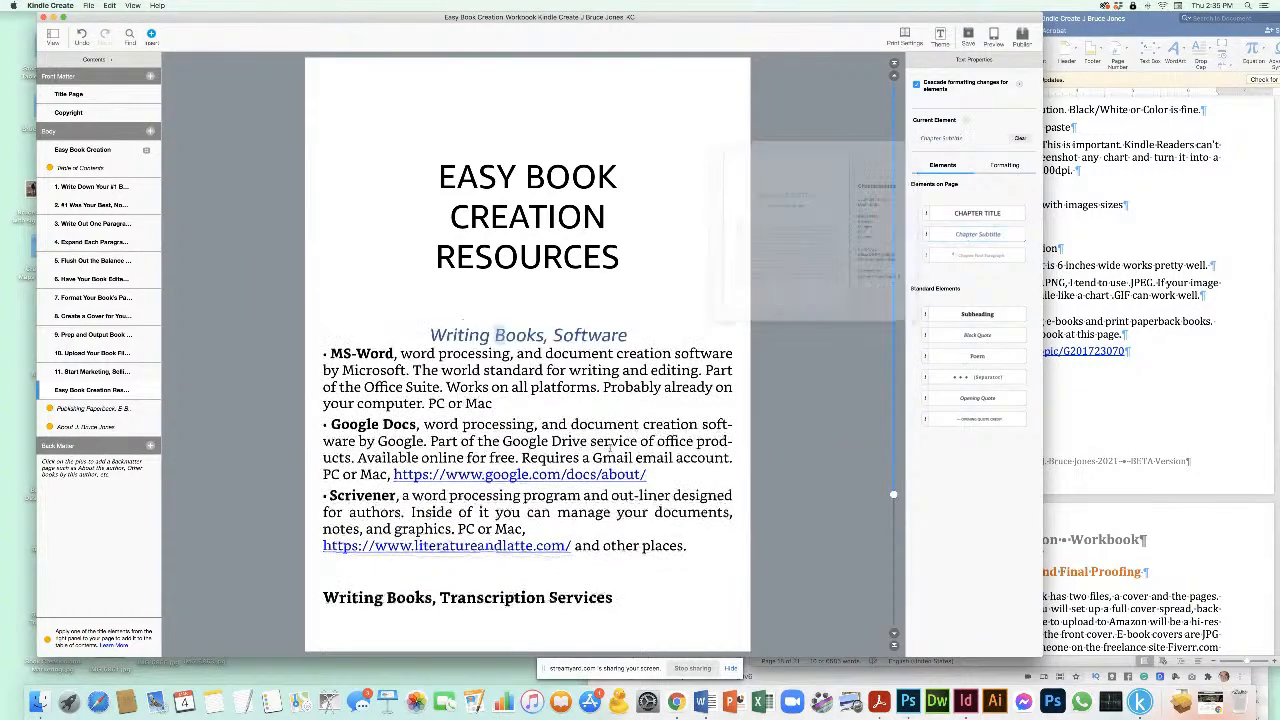
click(512, 597)
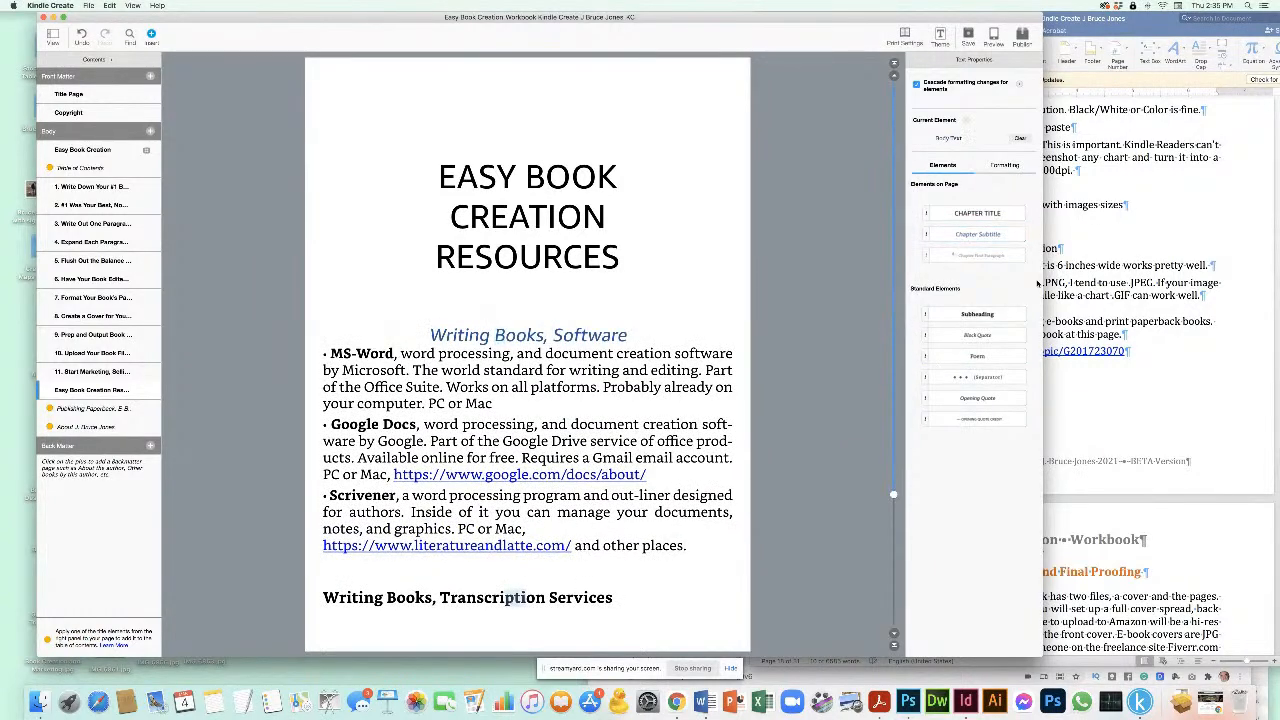
click(977, 234)
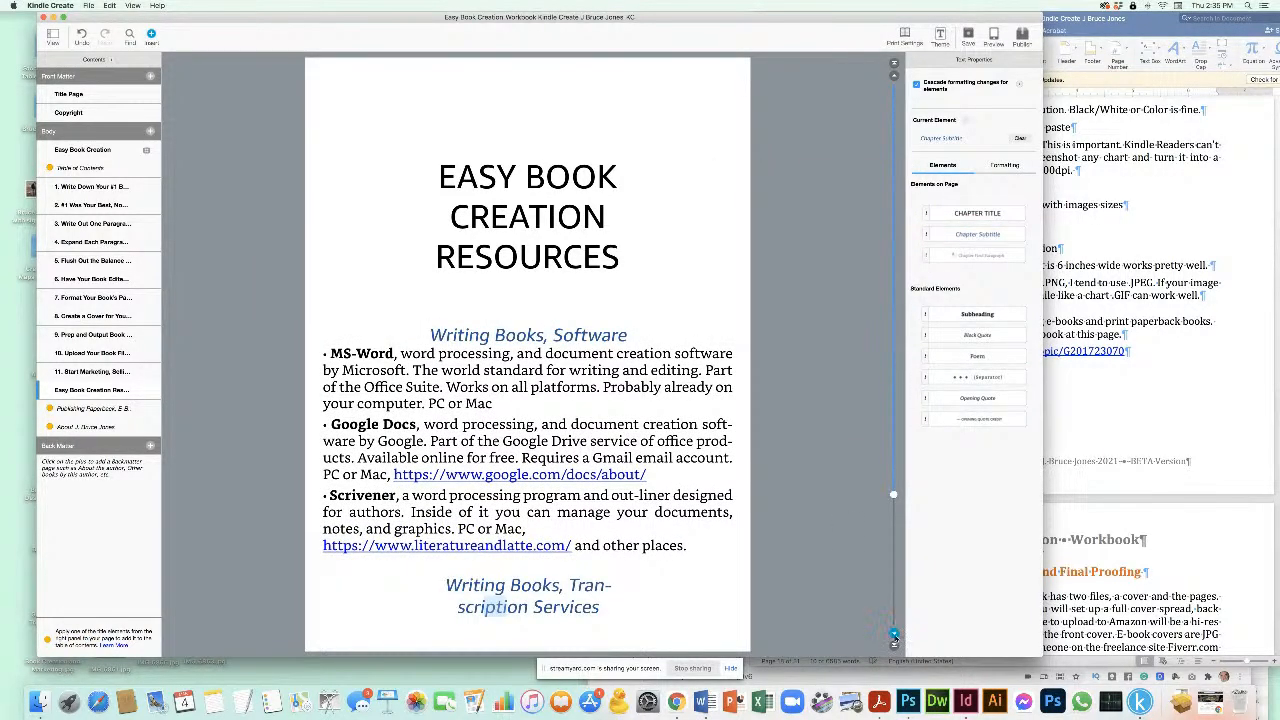
Step: Apply the Chapter Subtitle element to the "Editing Services", "Stock Photos, Clip Art Sites" and "Online Software Editing" headings
scroll(895, 634, down, 8)
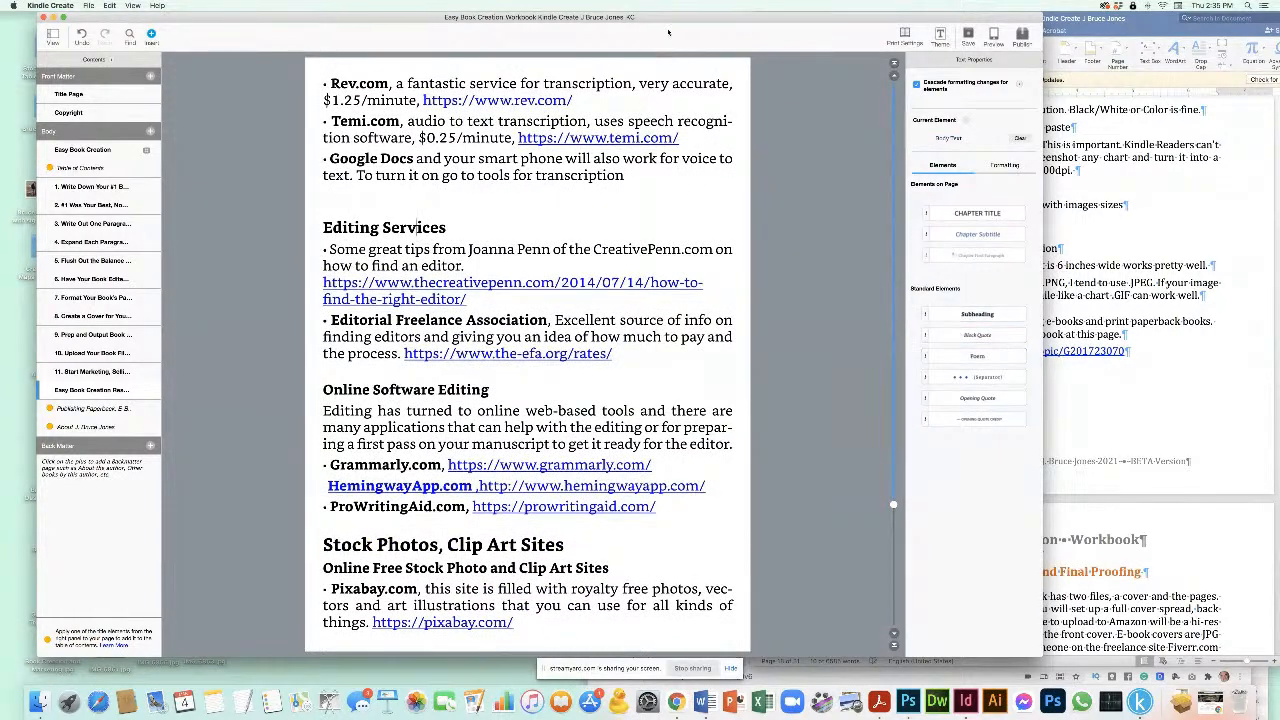
click(972, 234)
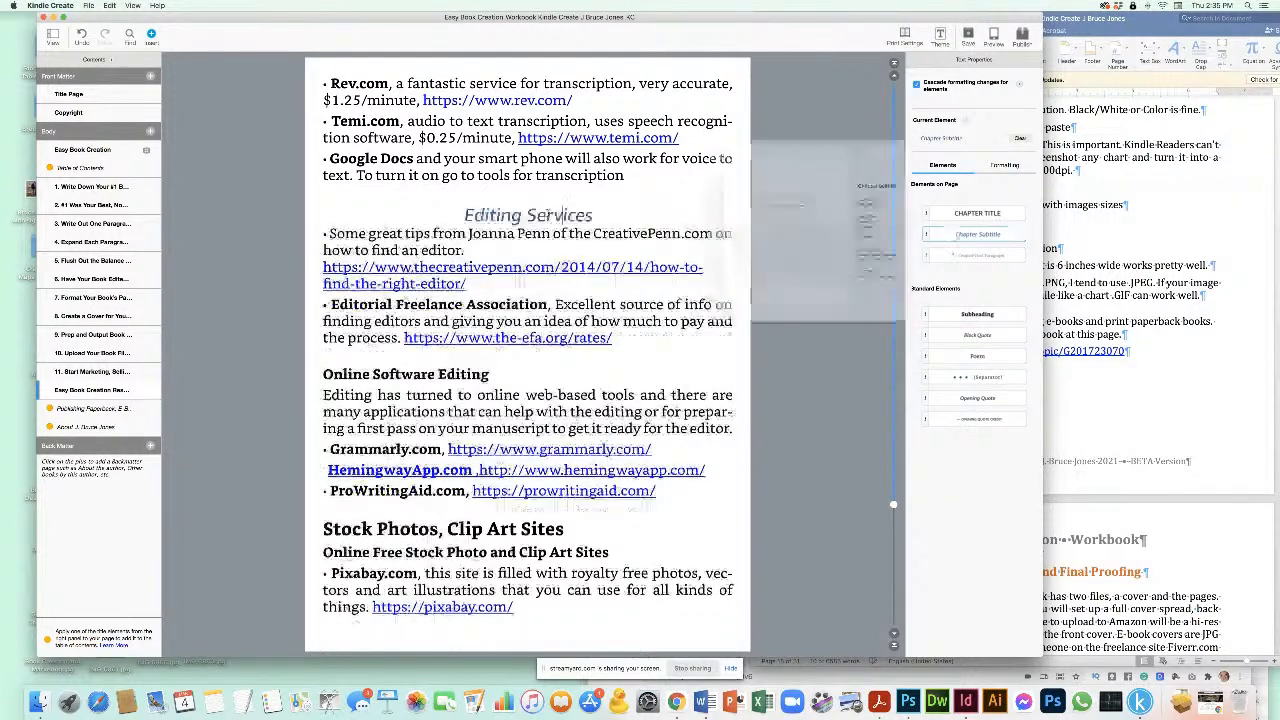
click(386, 530)
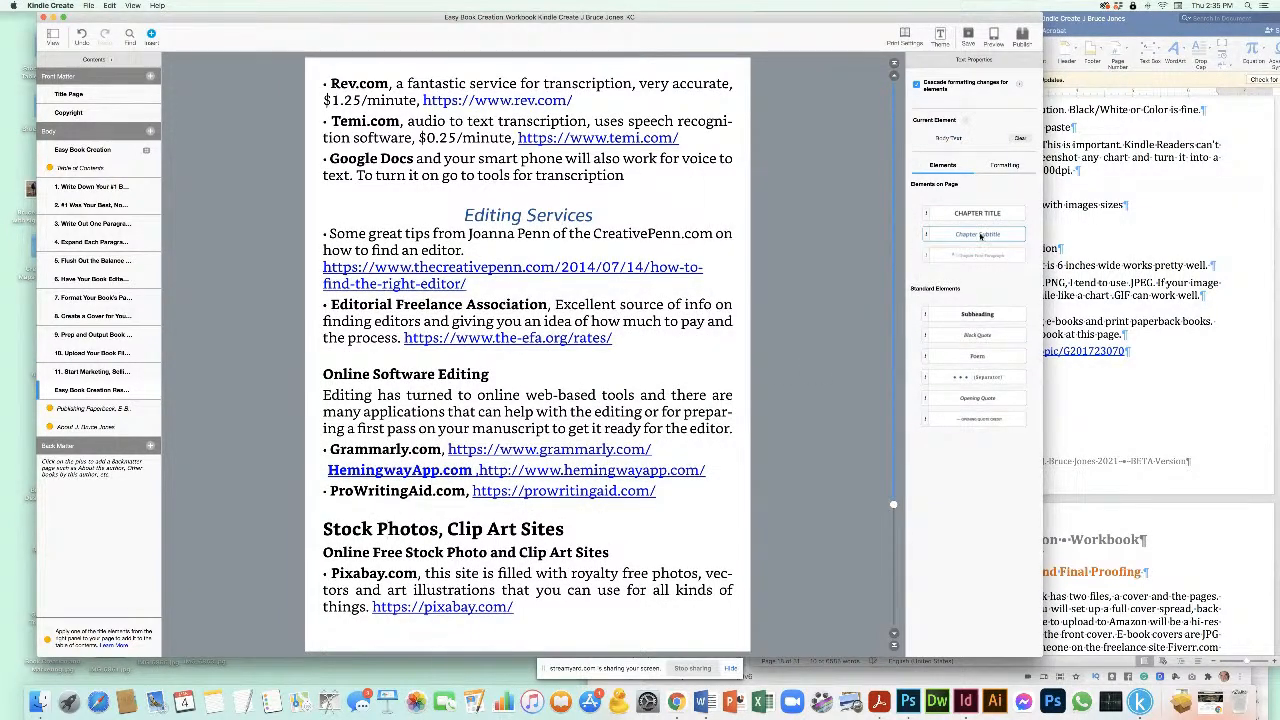
click(980, 236)
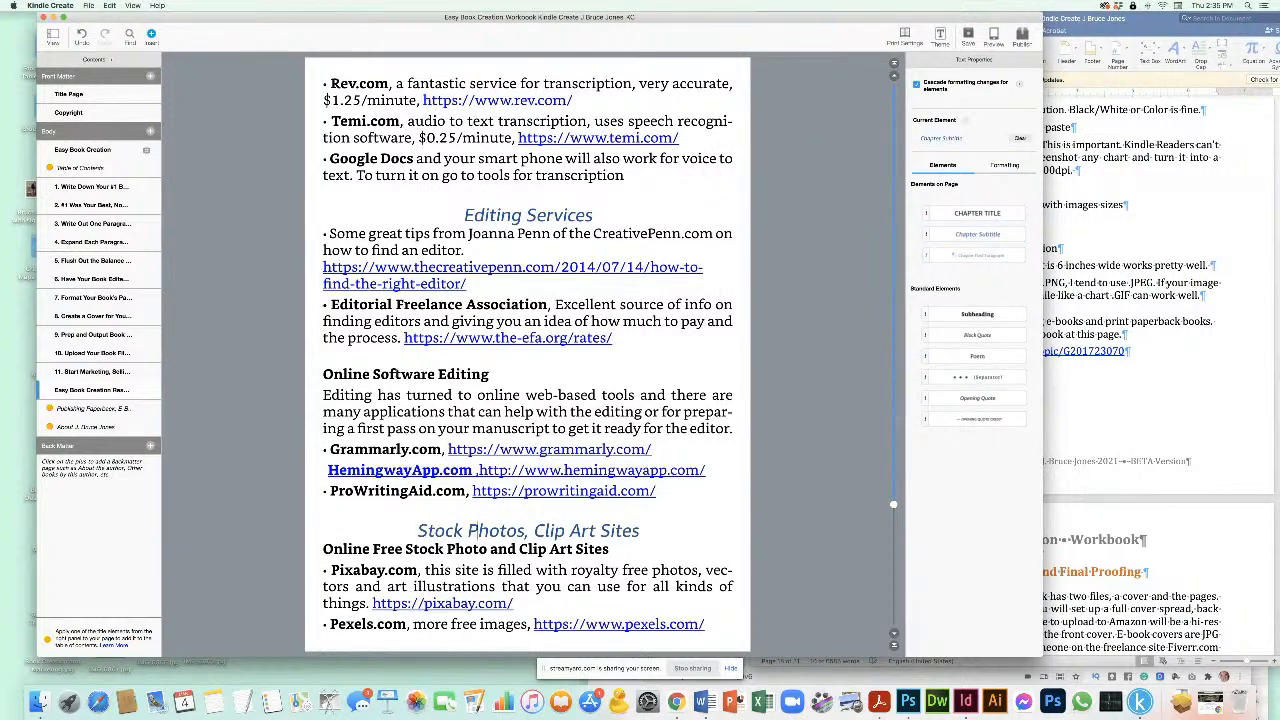
click(416, 375)
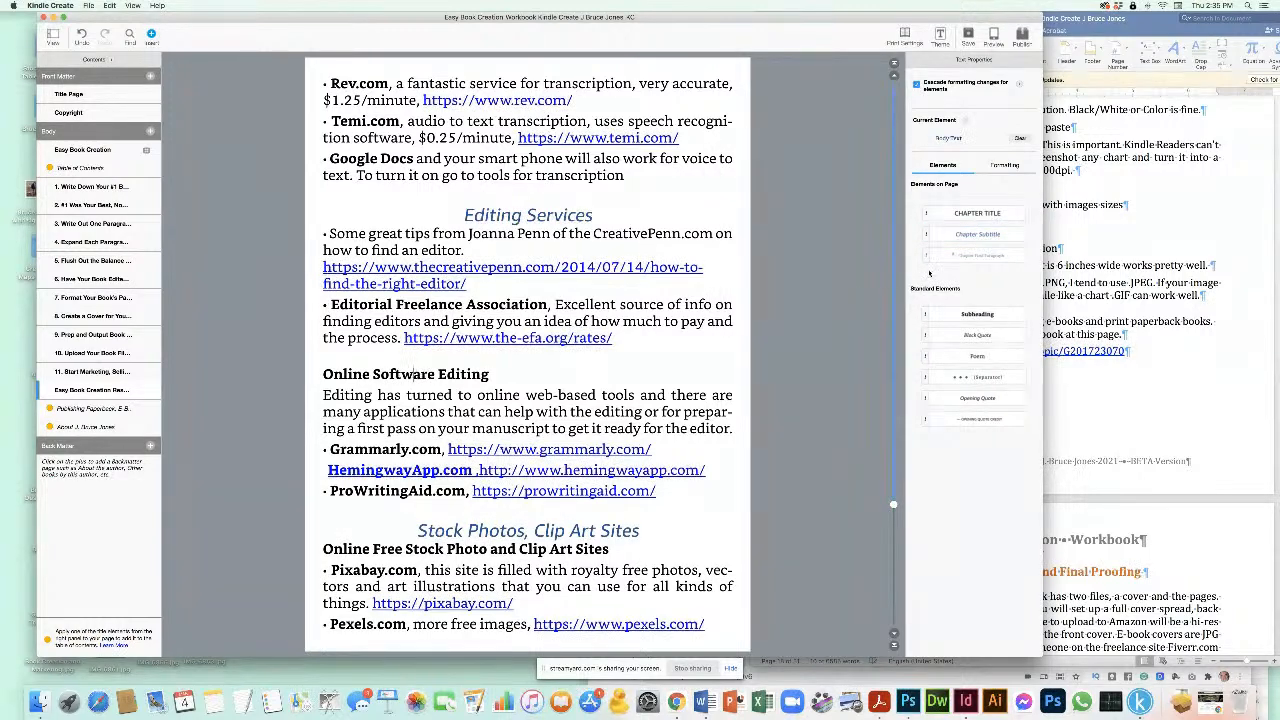
click(977, 234)
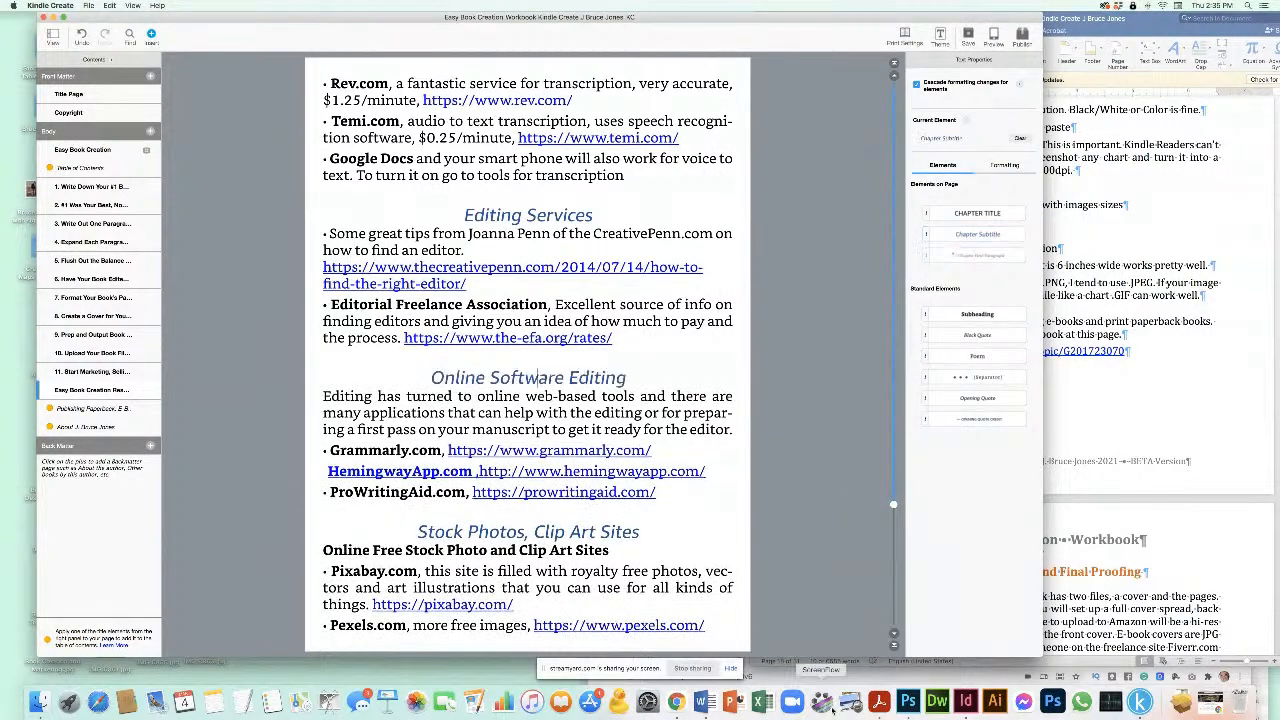
Step: Apply the Chapter Subtitle element to the "Paid Stock Photo and Clip-Art Sites" and "Book Cover Design and Layout" headings
click(894, 634)
click(411, 294)
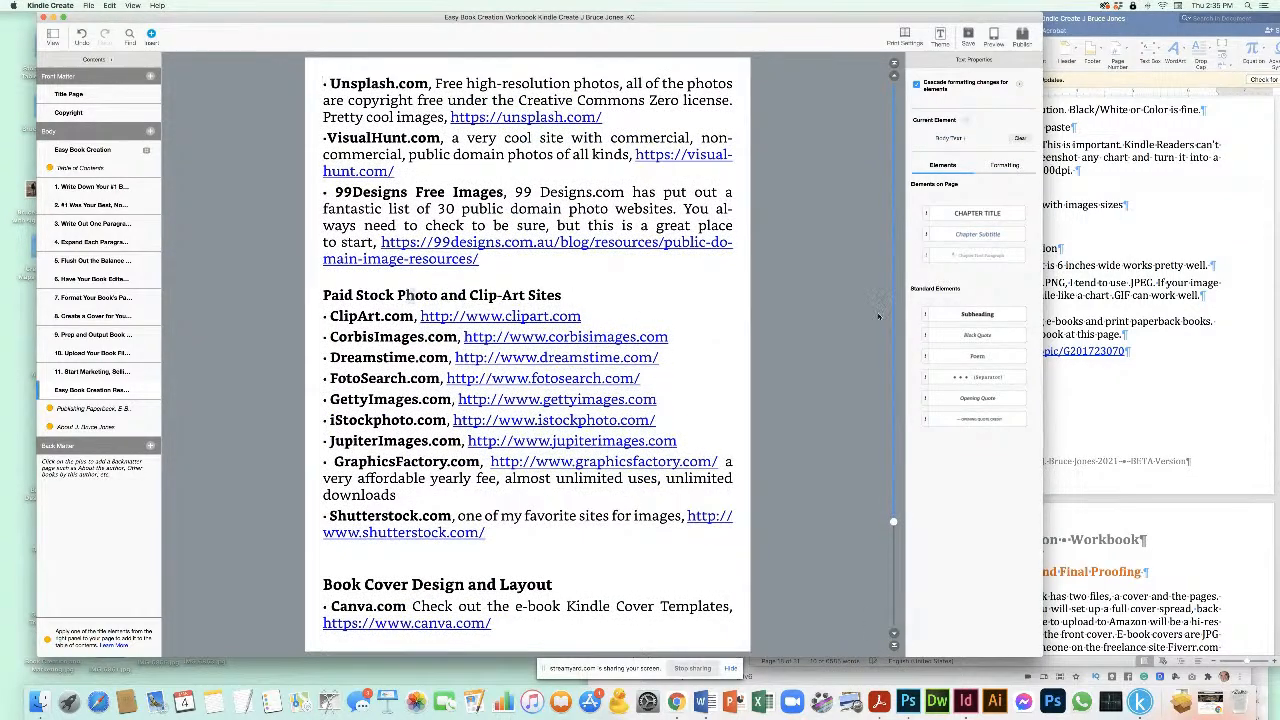
click(972, 236)
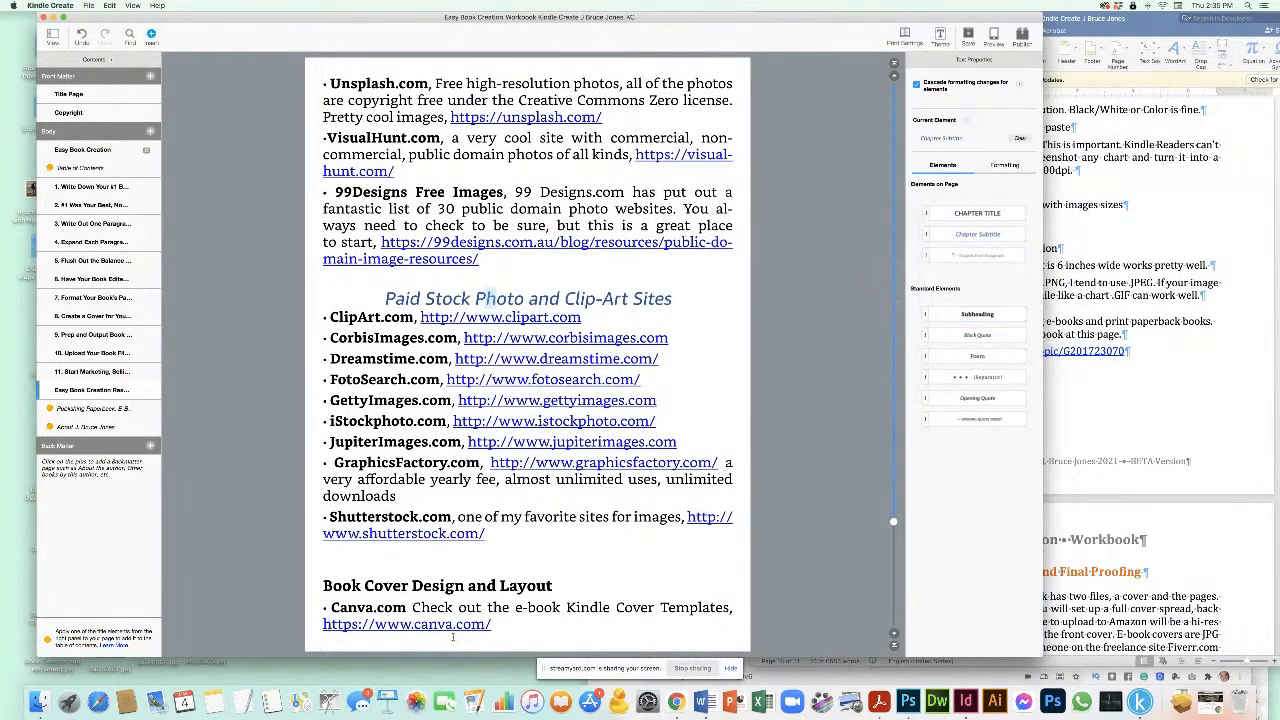
click(392, 585)
click(975, 235)
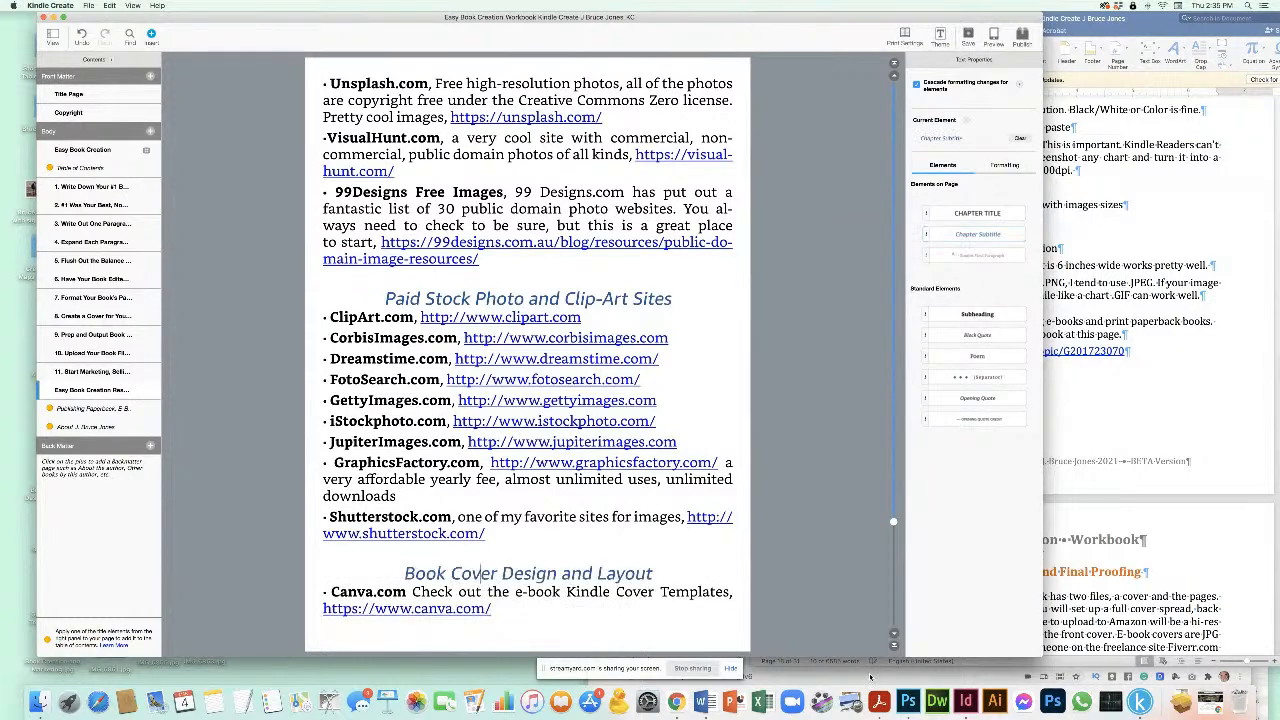
Step: Apply the Chapter Subtitle element to the "3D Book Cover Images for Promotion", "Freelance Services" and "KDP/Amazon Kindle Help" headings
click(893, 637)
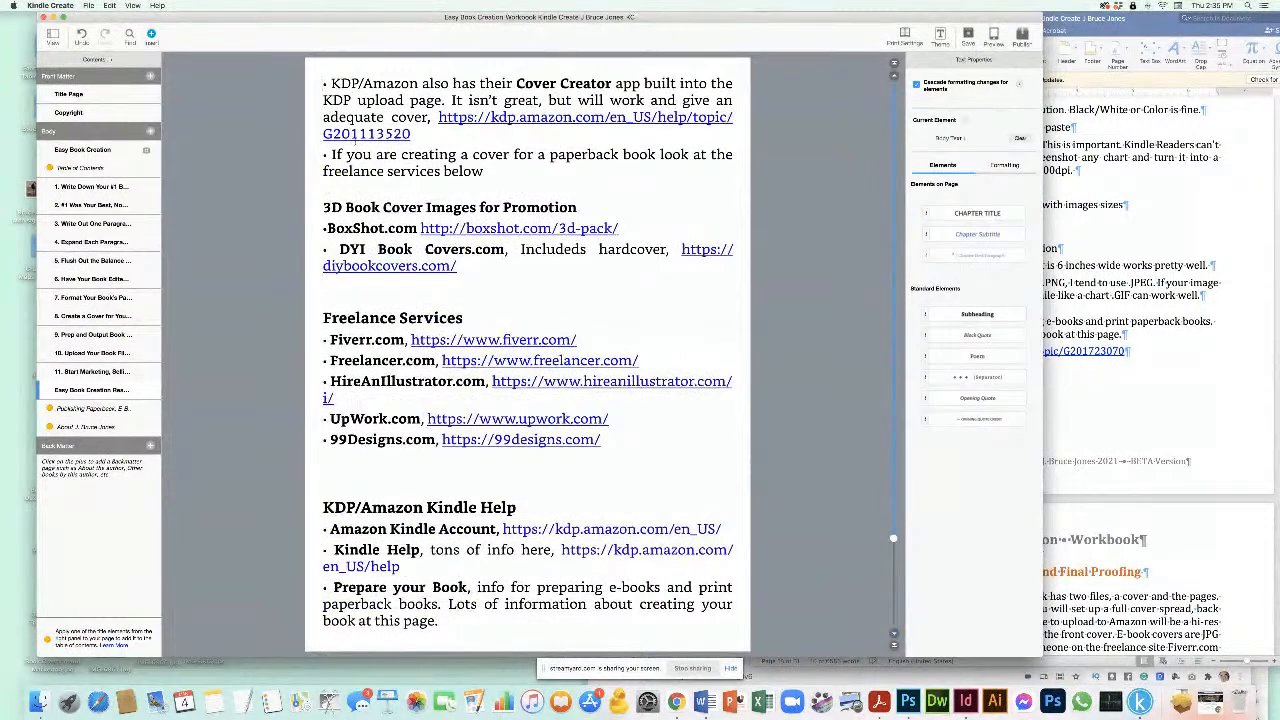
click(404, 207)
click(993, 239)
click(385, 341)
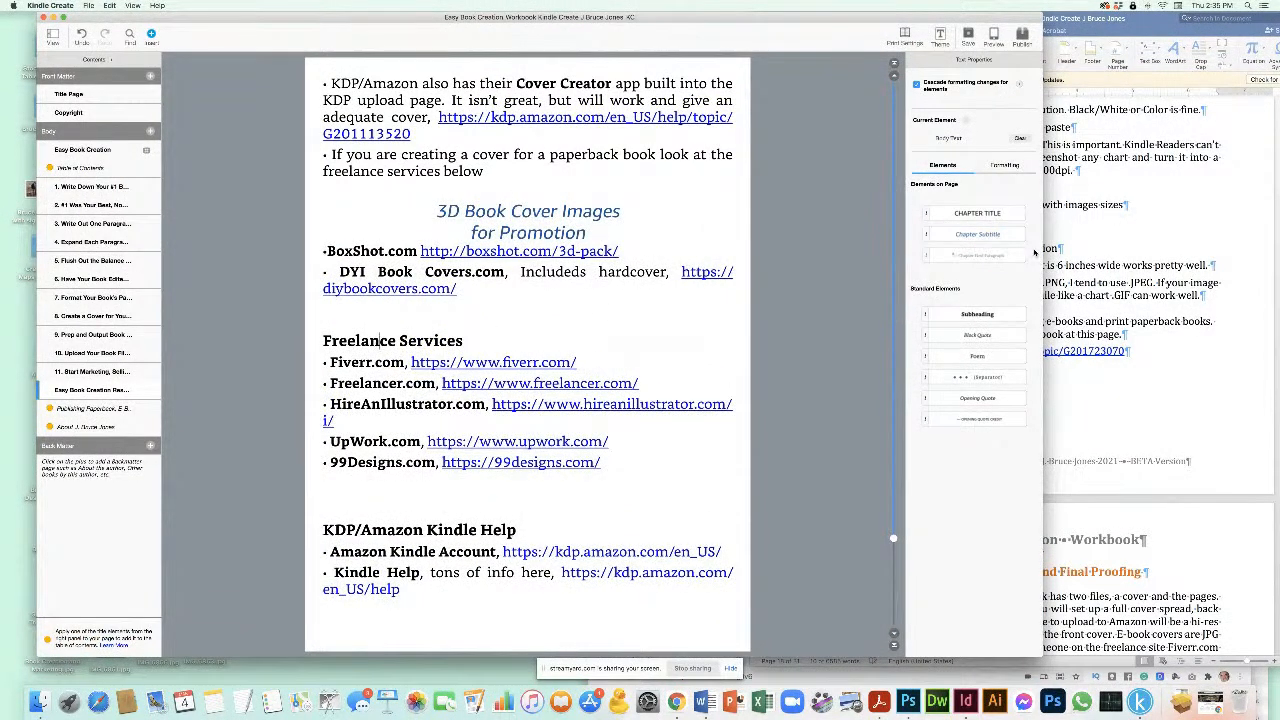
click(977, 234)
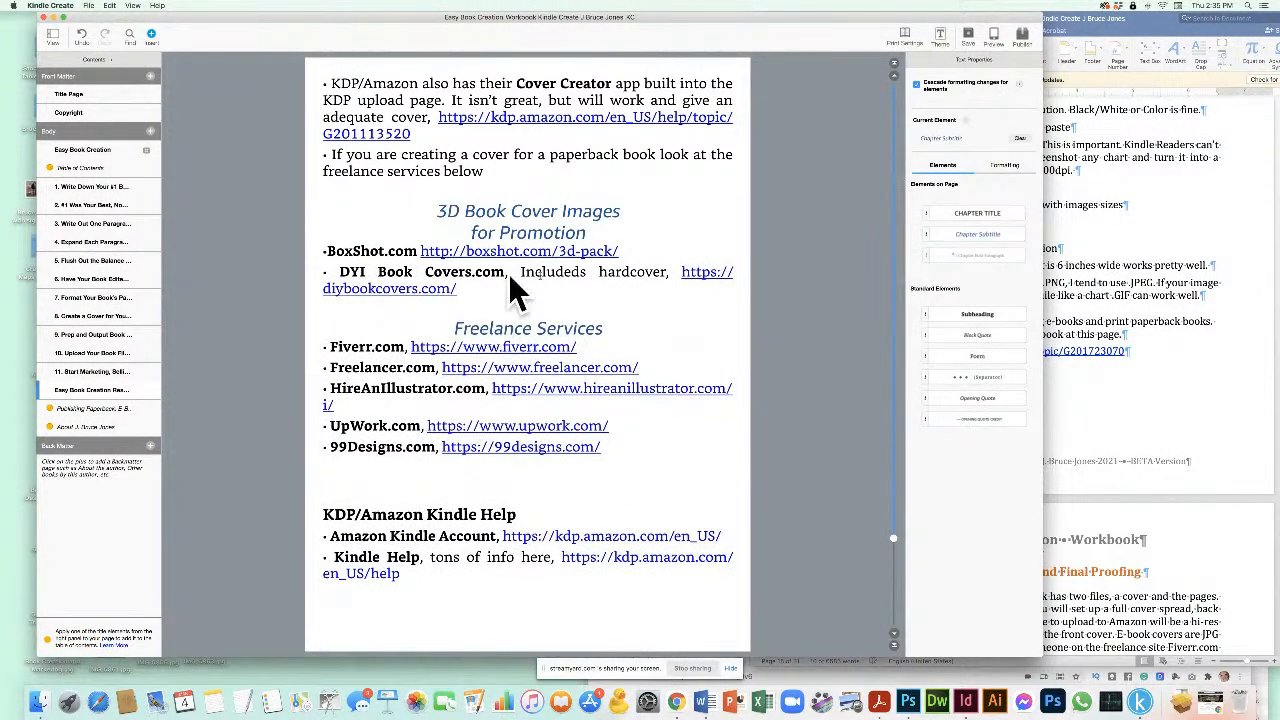
click(396, 514)
click(977, 234)
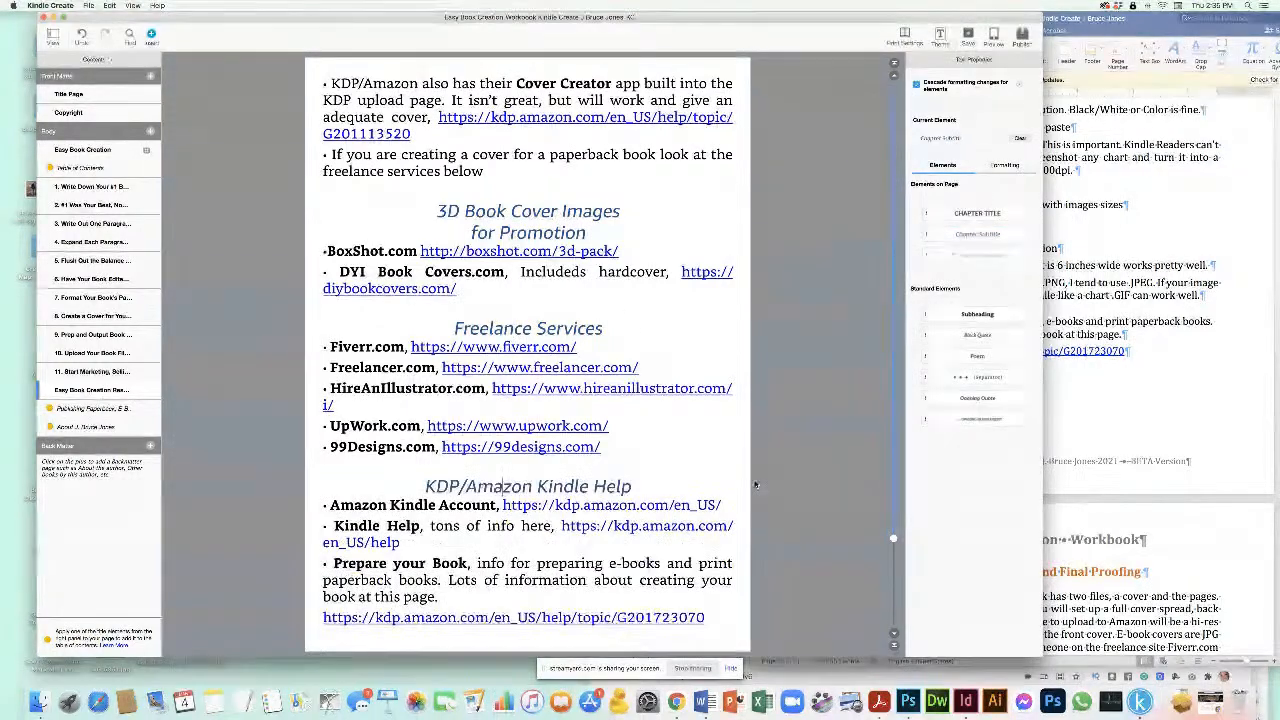
Step: Apply the Chapter Subtitle element to the "Kindle Create App" and "ISBN Numbers" headings
click(894, 636)
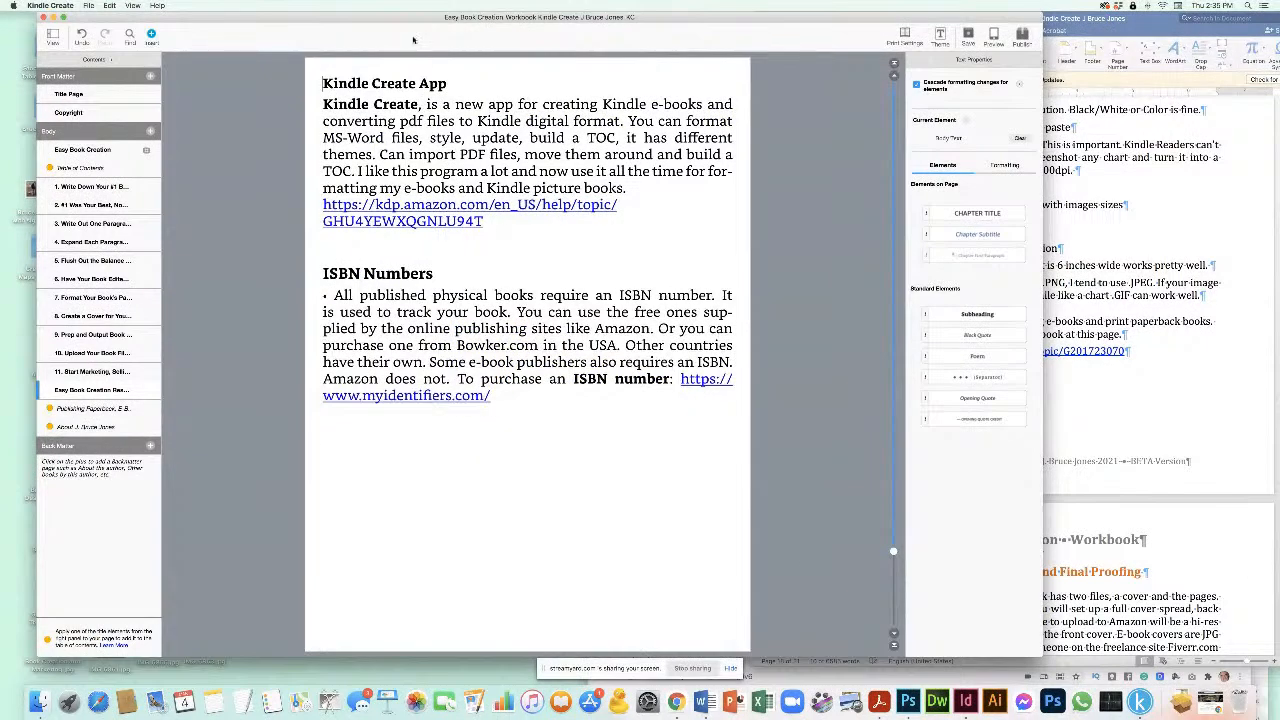
click(404, 83)
click(977, 234)
click(505, 261)
click(977, 234)
Step: Apply the Chapter Subtitle element to the "Publishing Paperback, E-Books, and Hardcover" heading
click(894, 638)
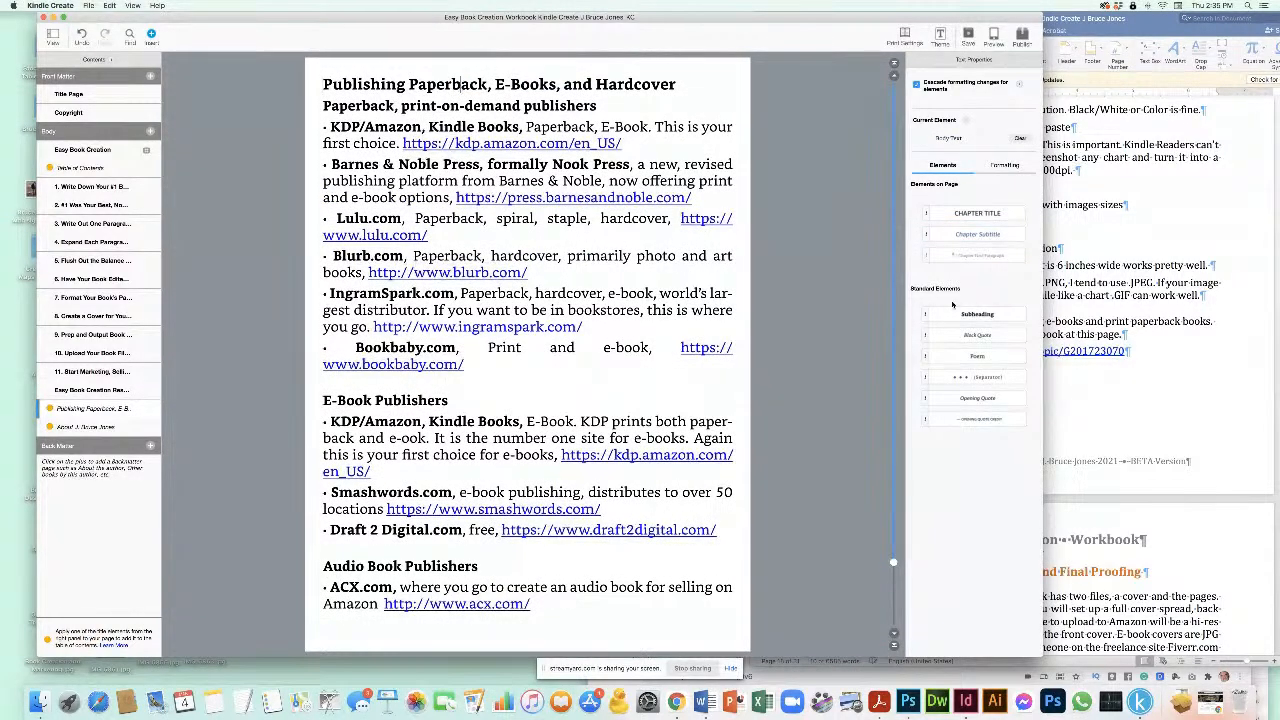
click(977, 234)
click(806, 64)
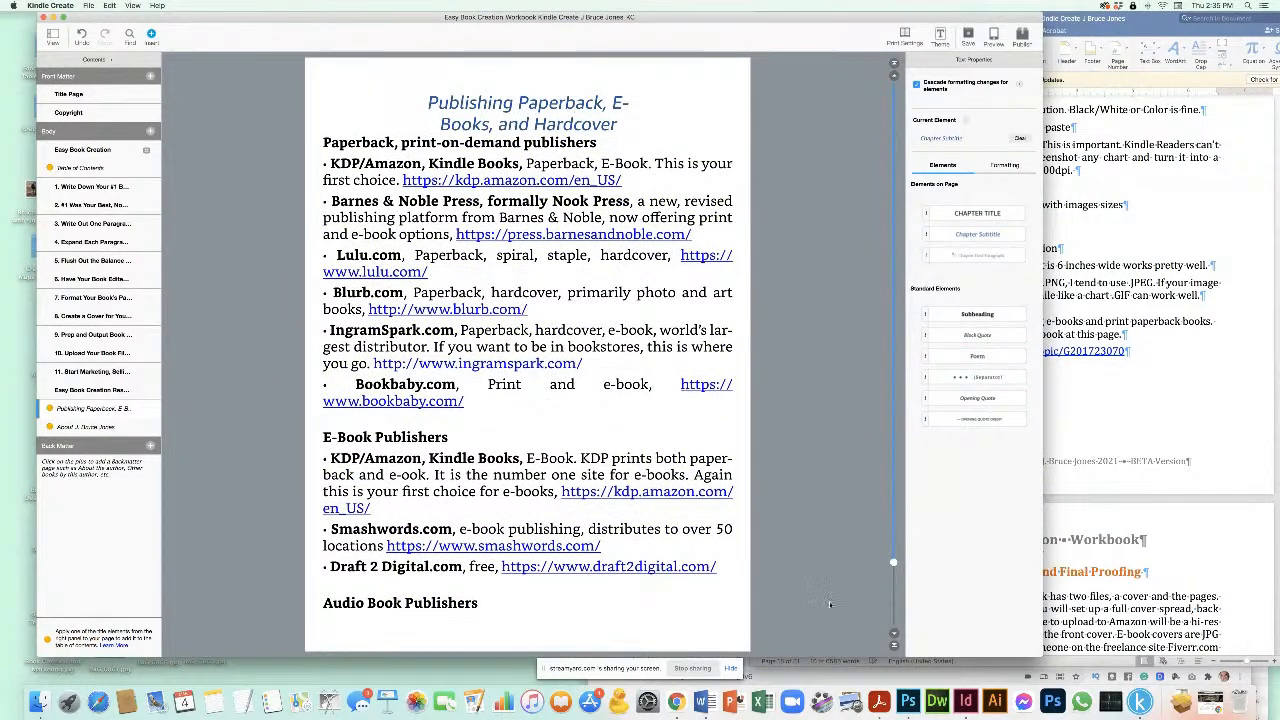
Step: Switch to the Word manuscript and examine how the ISBN Numbers section is separated from the Publishing Paperback, E-Books, and Hardcover section
click(893, 77)
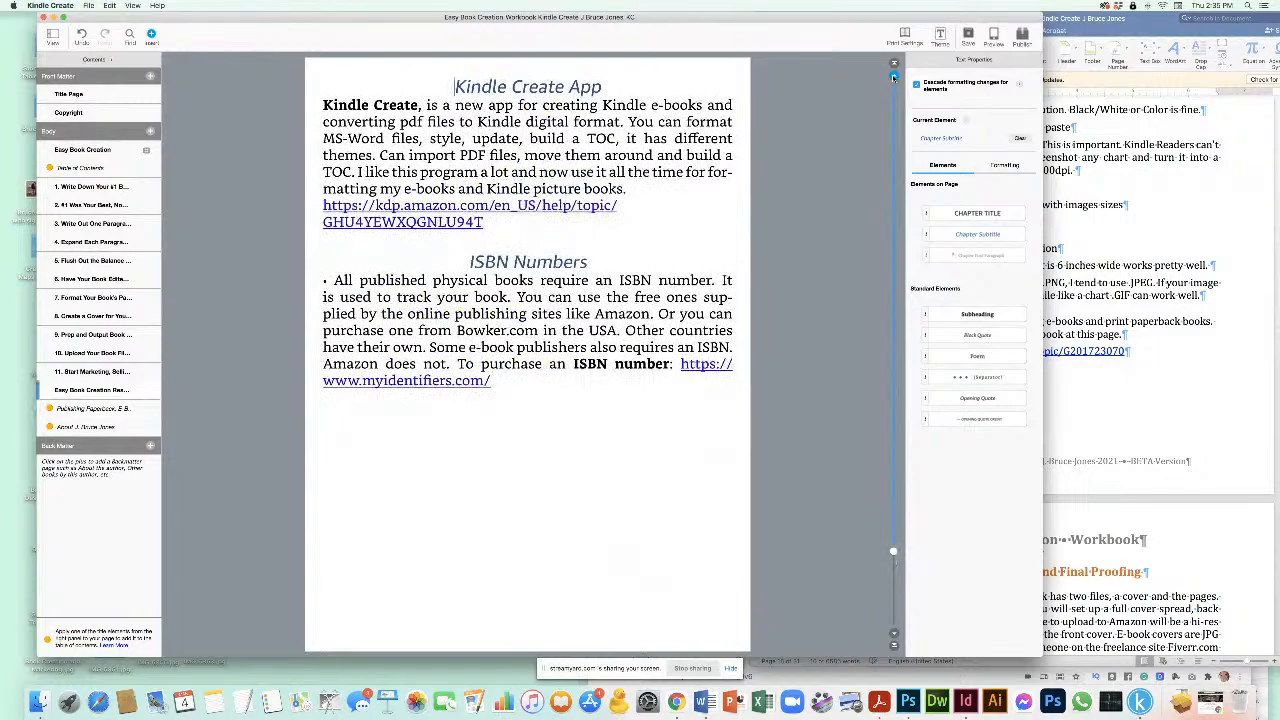
click(1105, 427)
scroll(1105, 427, down, 15)
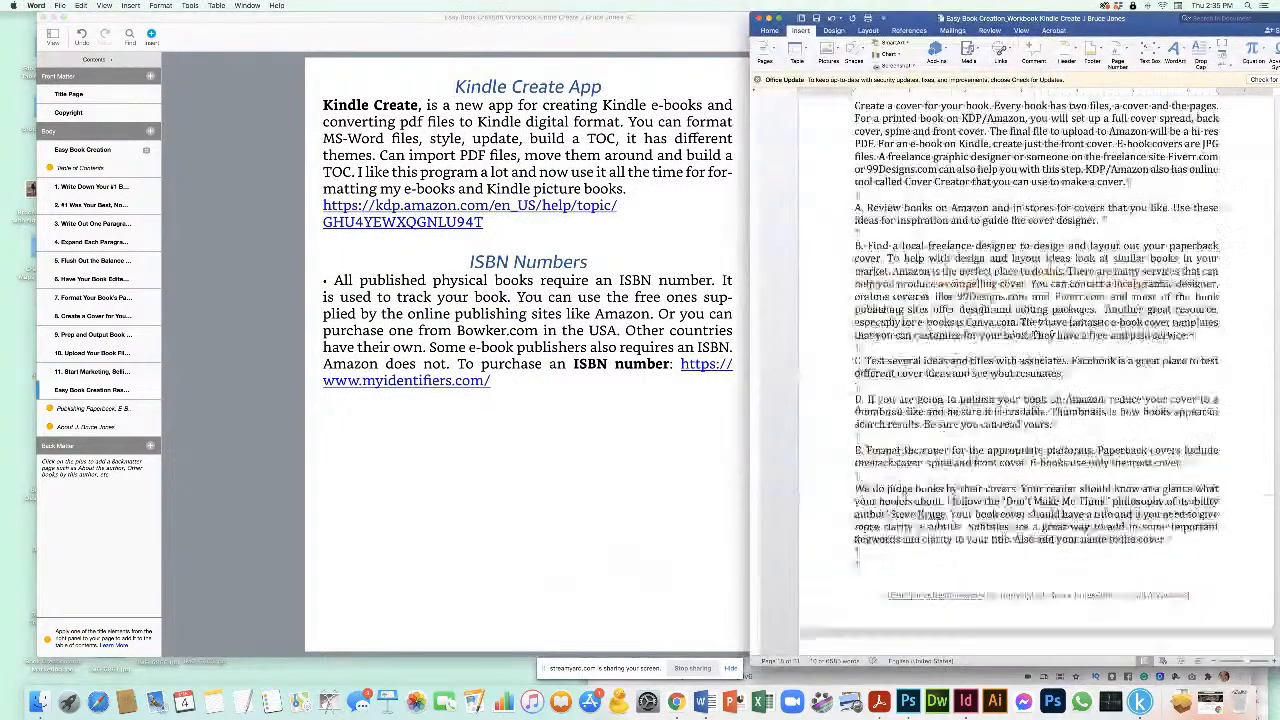
scroll(993, 388, down, 10)
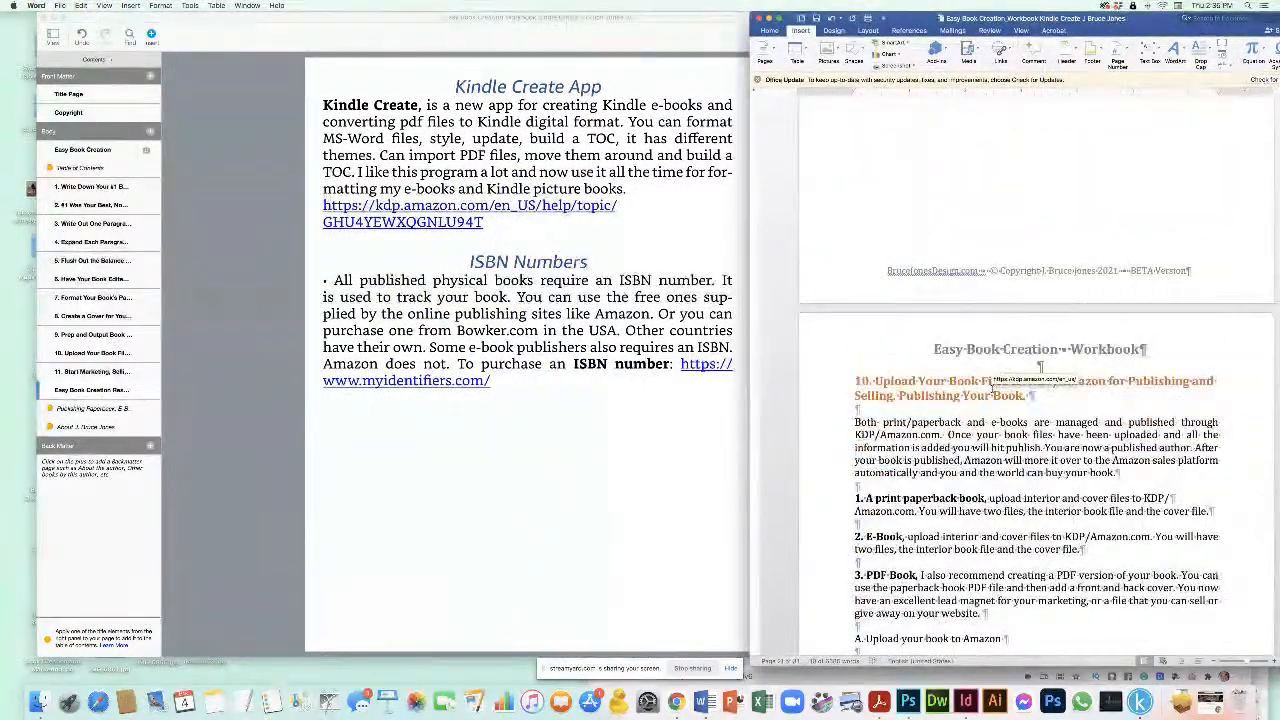
scroll(993, 388, down, 10)
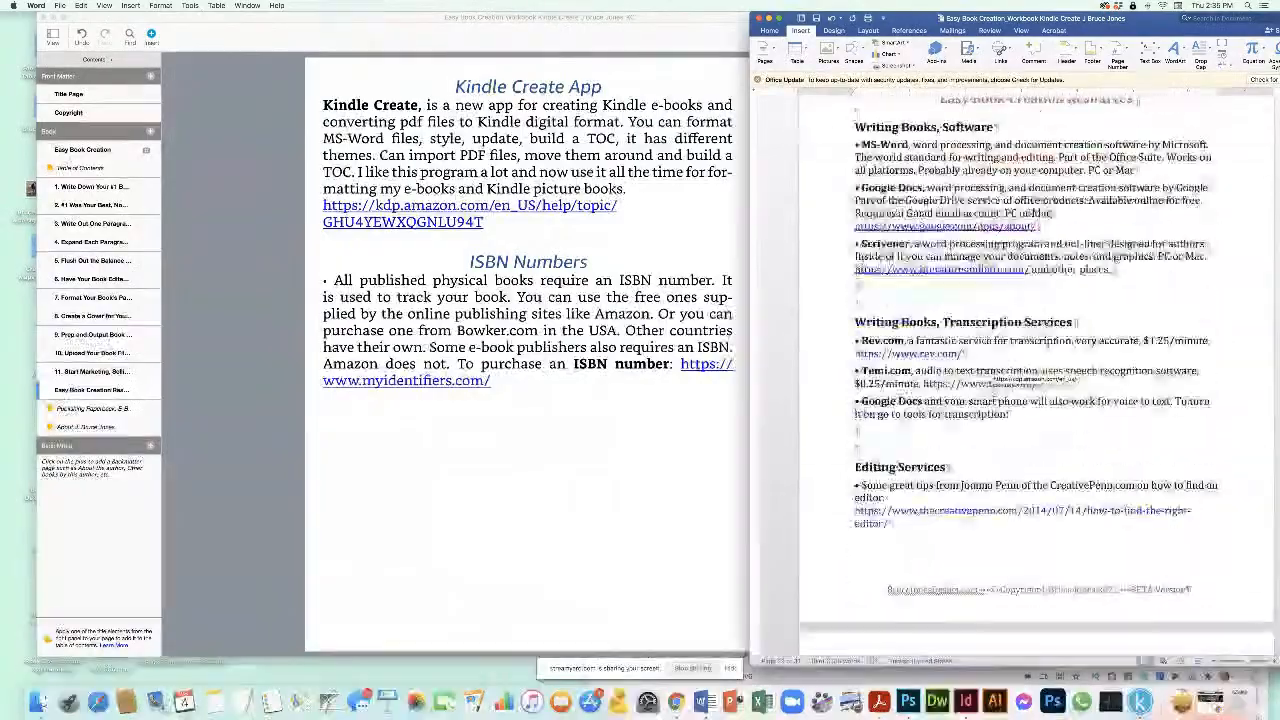
scroll(993, 388, down, 10)
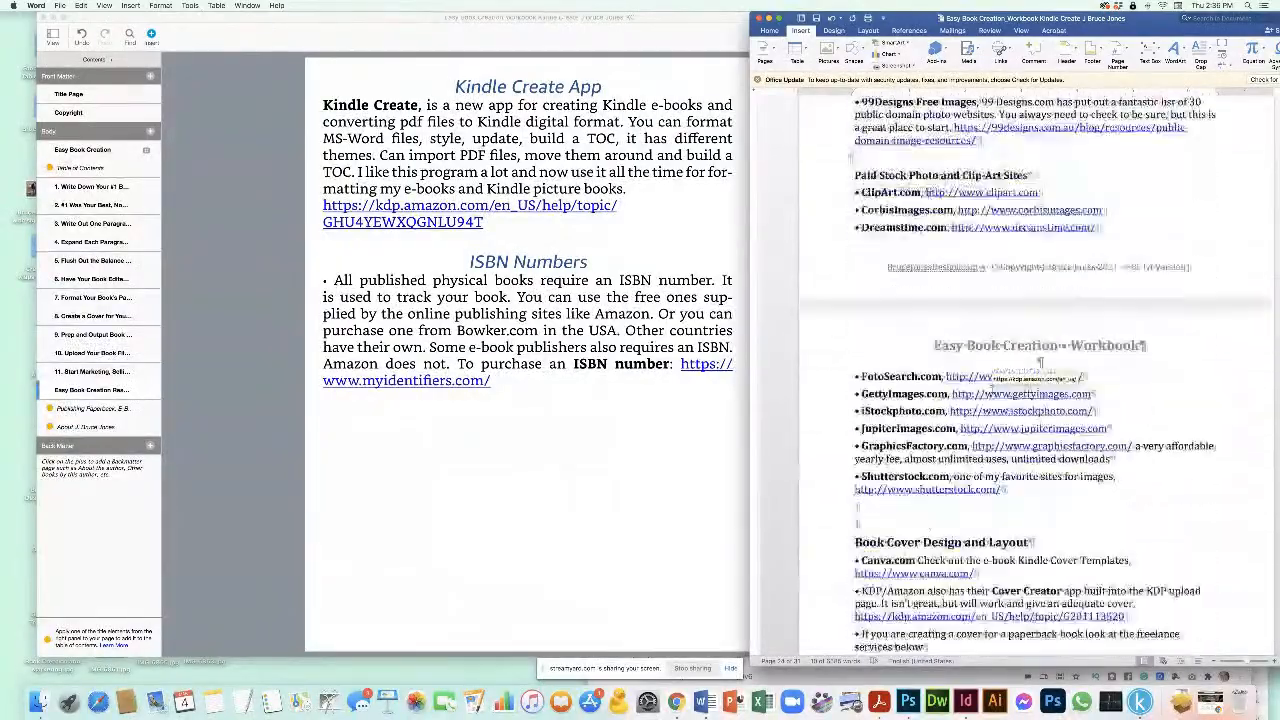
scroll(993, 388, down, 10)
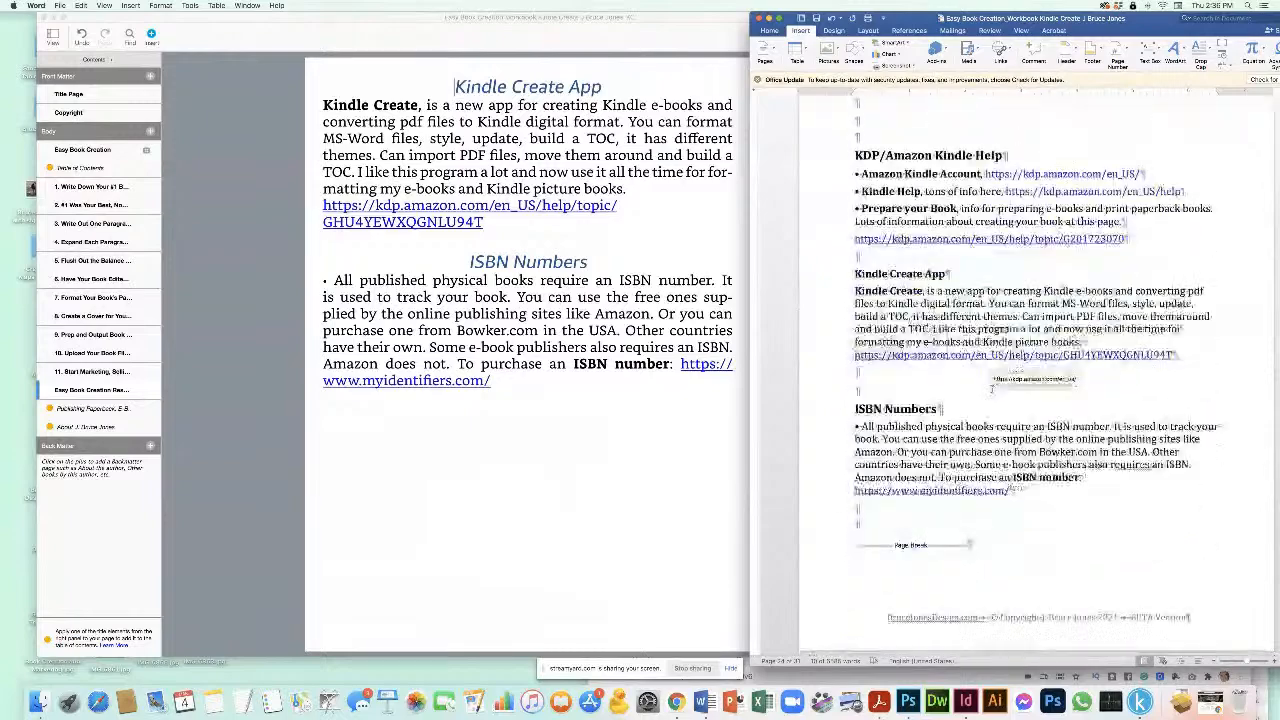
scroll(992, 388, down, 2)
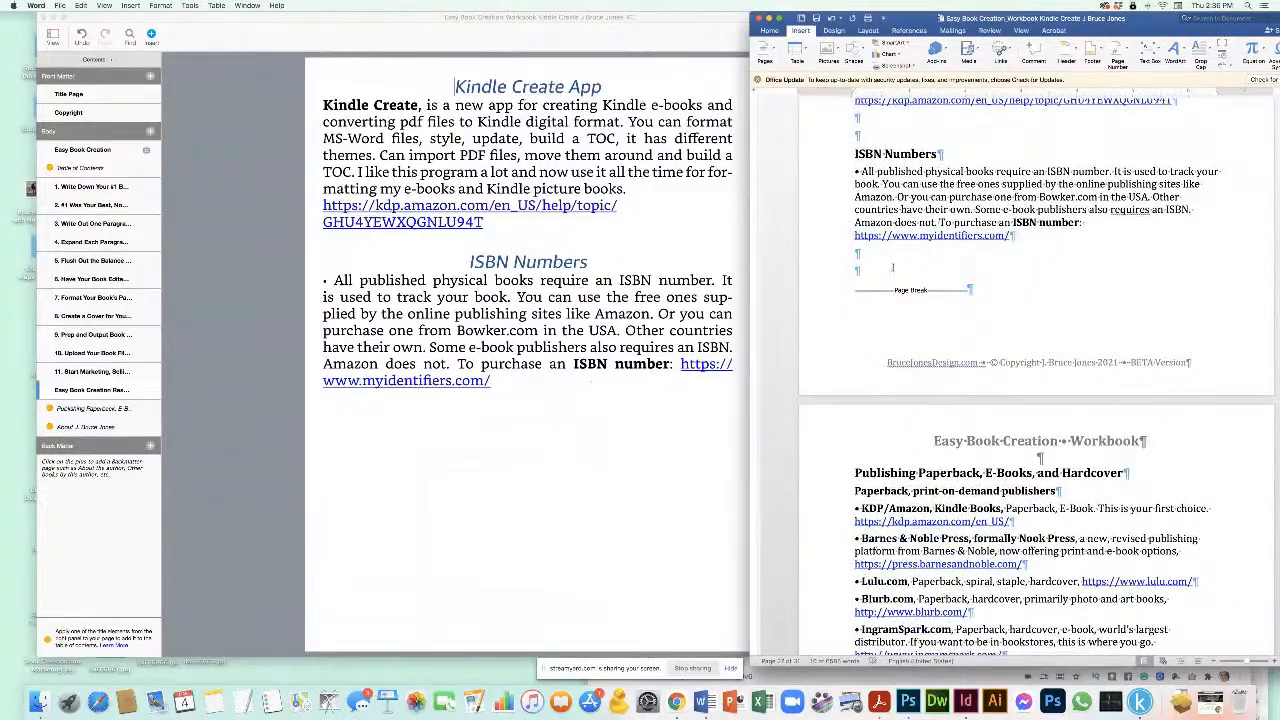
Step: Back in Kindle Create, merge the "Publishing Paperback, E-Books, and Hardcover" section into the preceding resources section, keeping its heading text intact
click(541, 330)
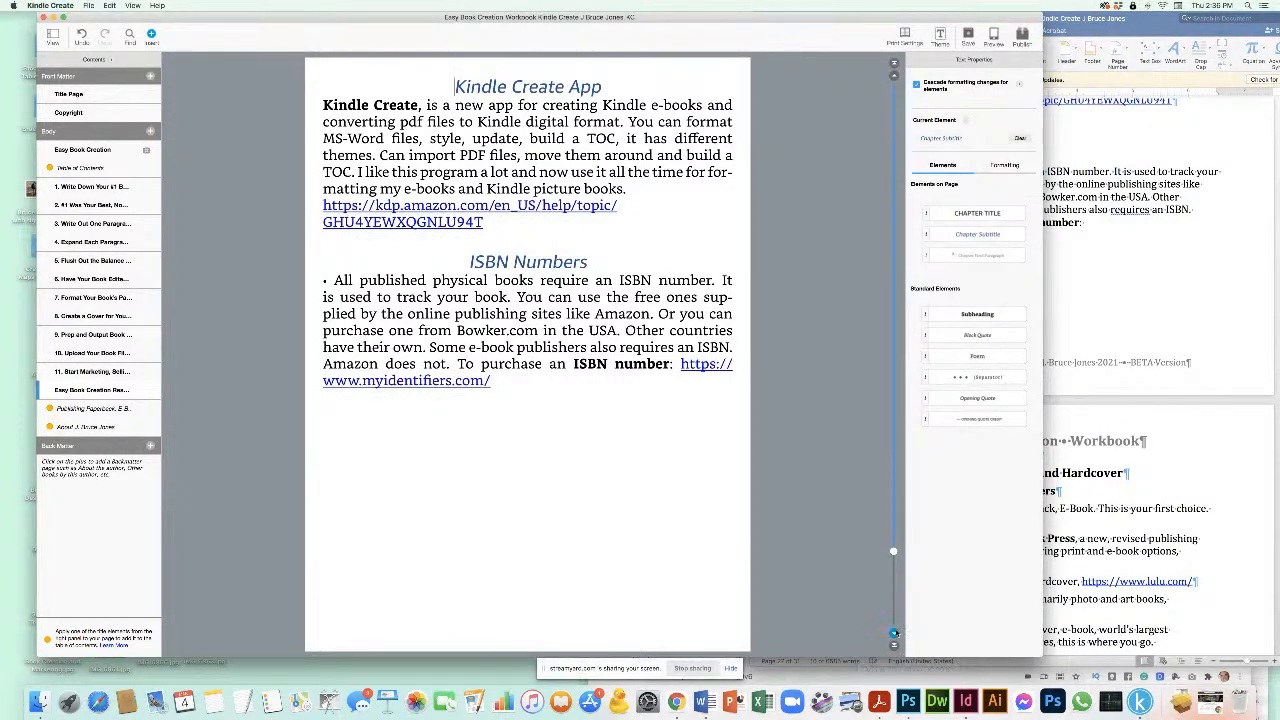
click(894, 635)
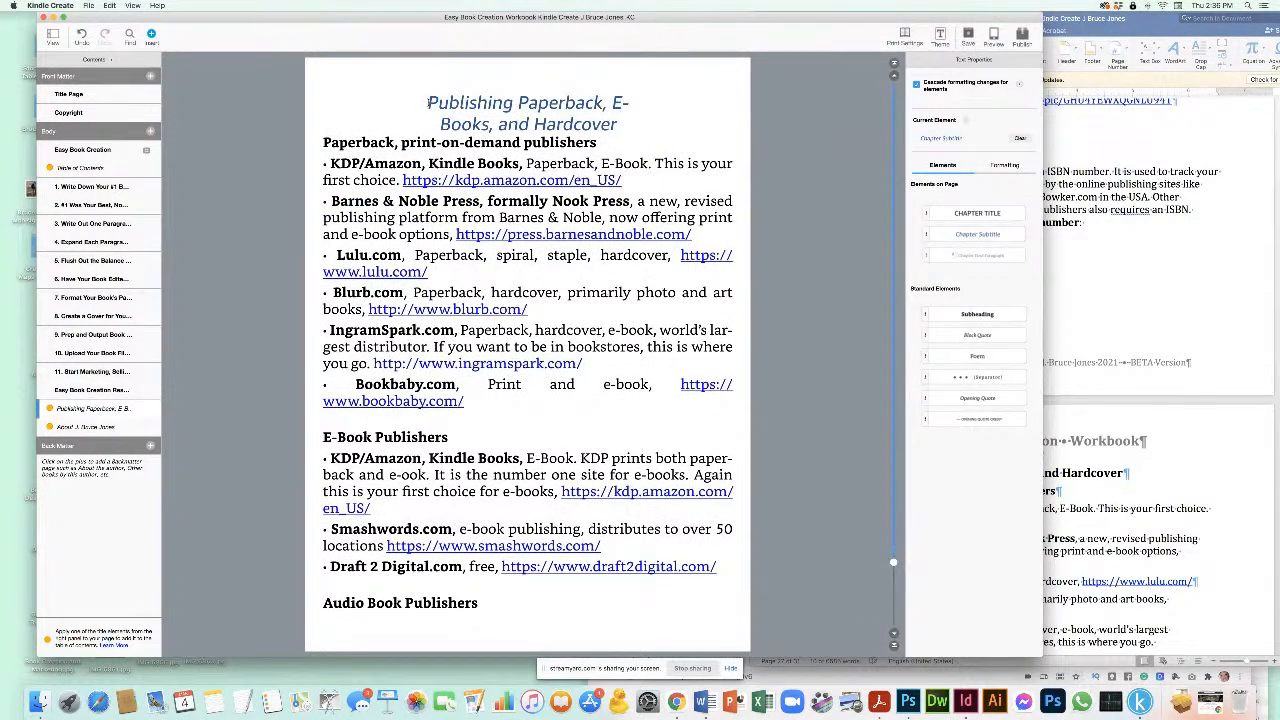
key(Delete)
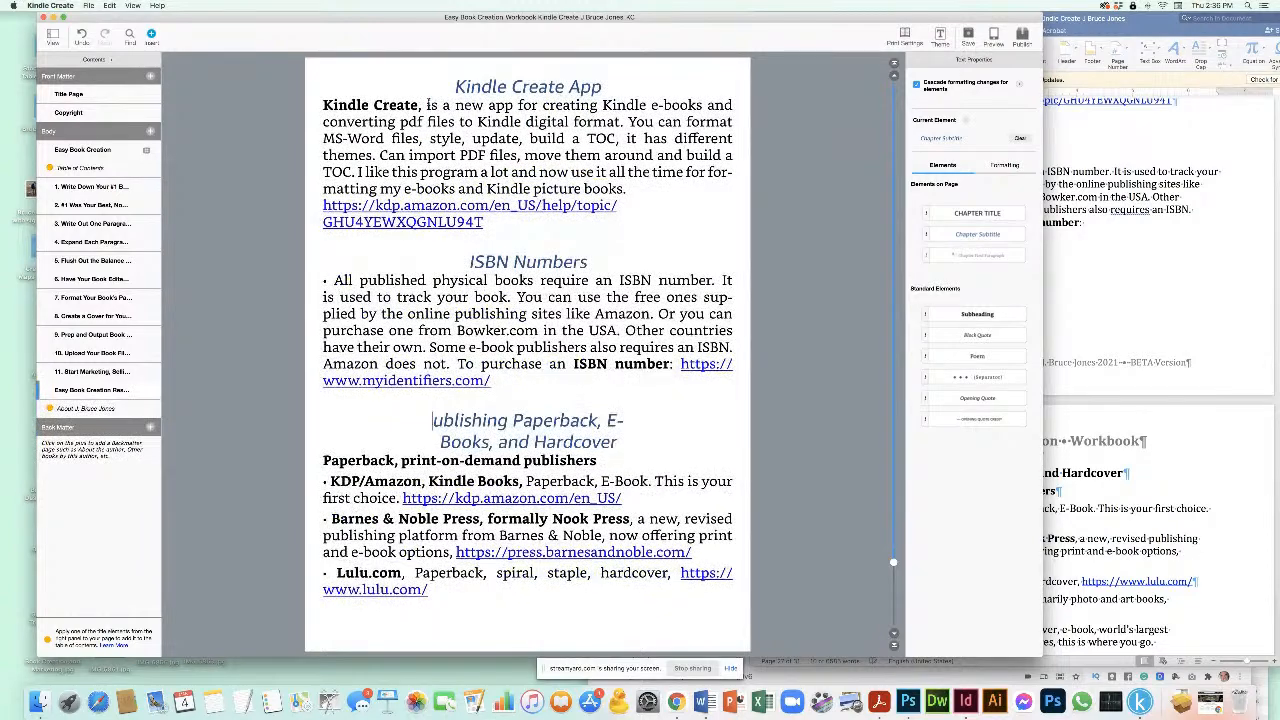
text(P)
scroll(517, 487, up, 2)
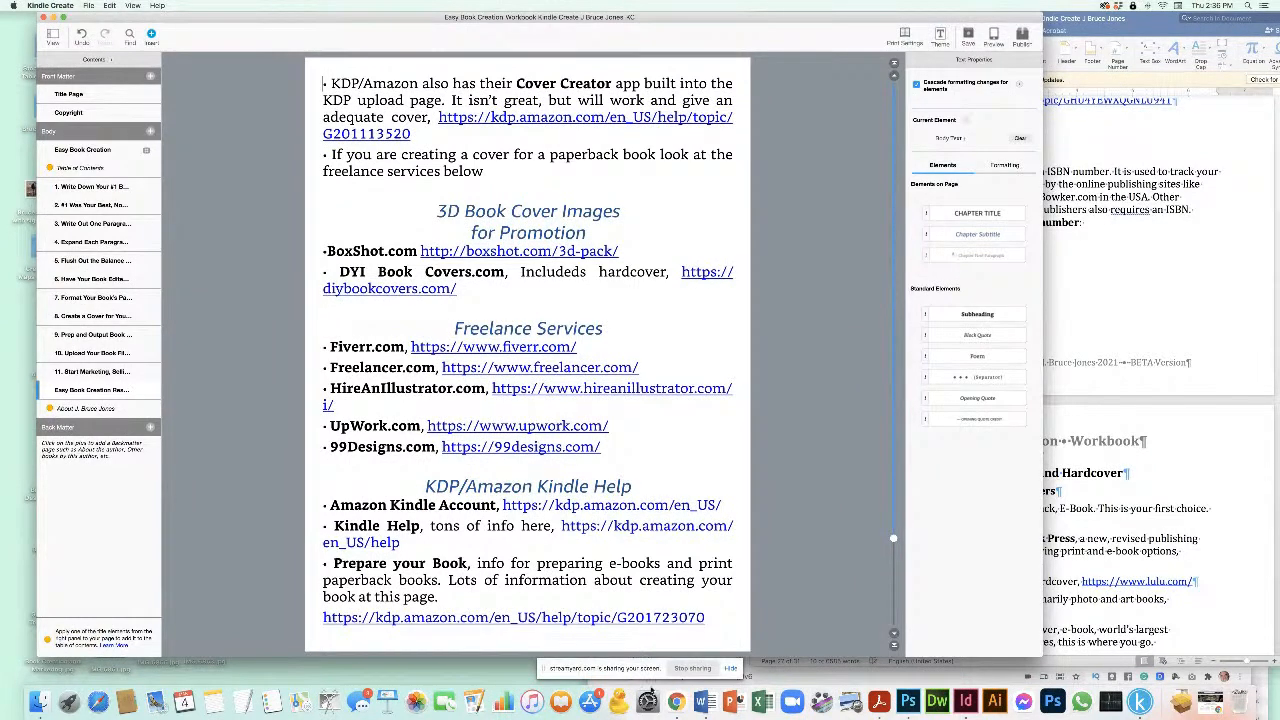
click(894, 636)
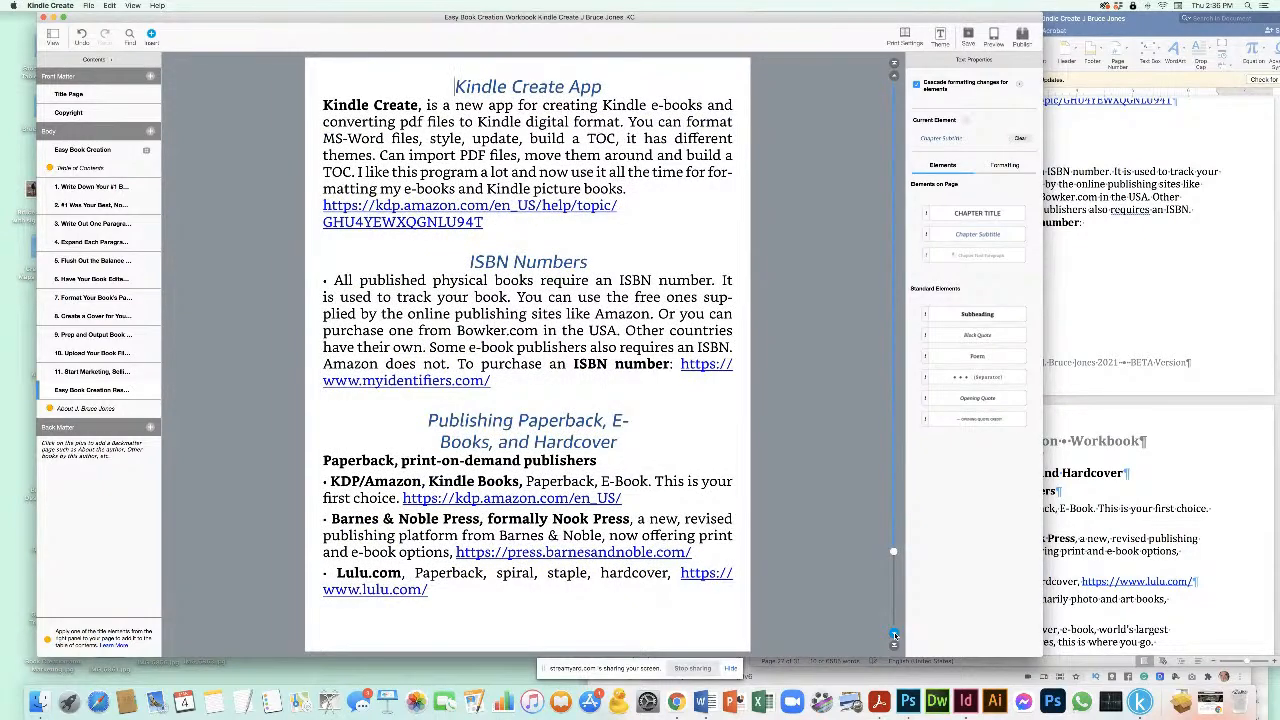
Step: Apply the Chapter Subtitle element to the "E-Book Publishers", "Audio Book Publishers" and "Self-Publishing Resources" headings
click(894, 636)
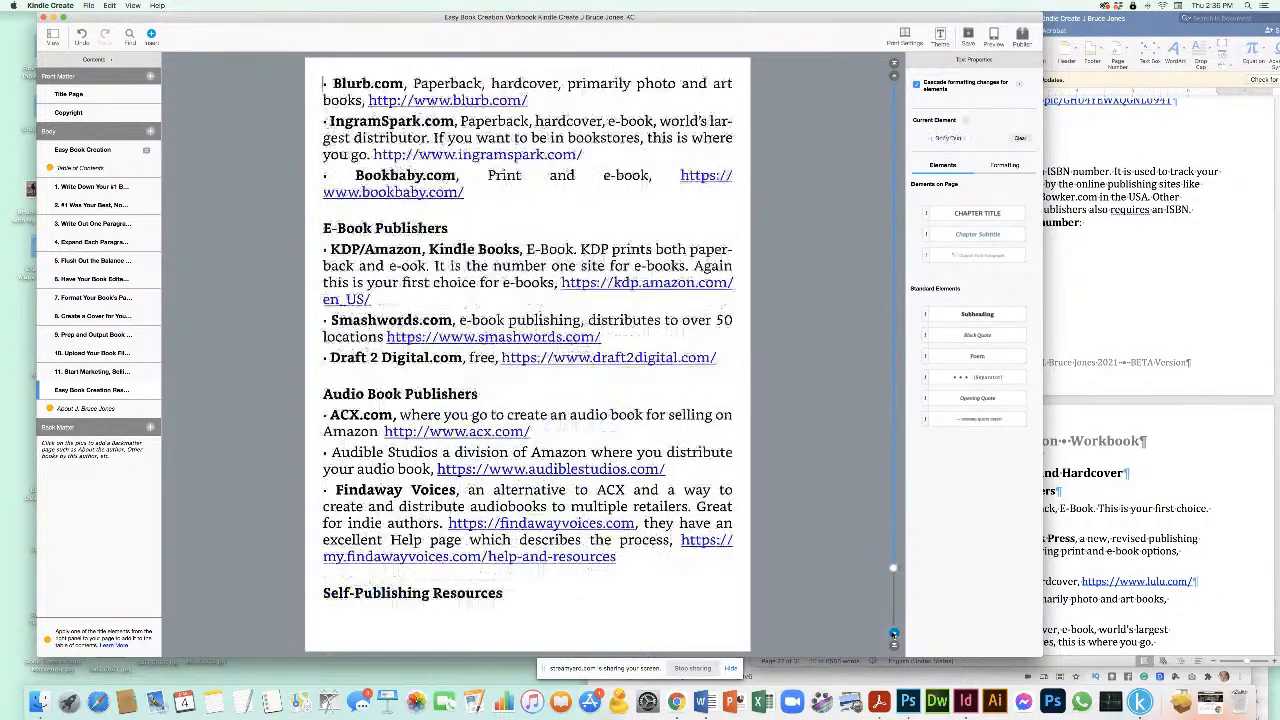
click(921, 226)
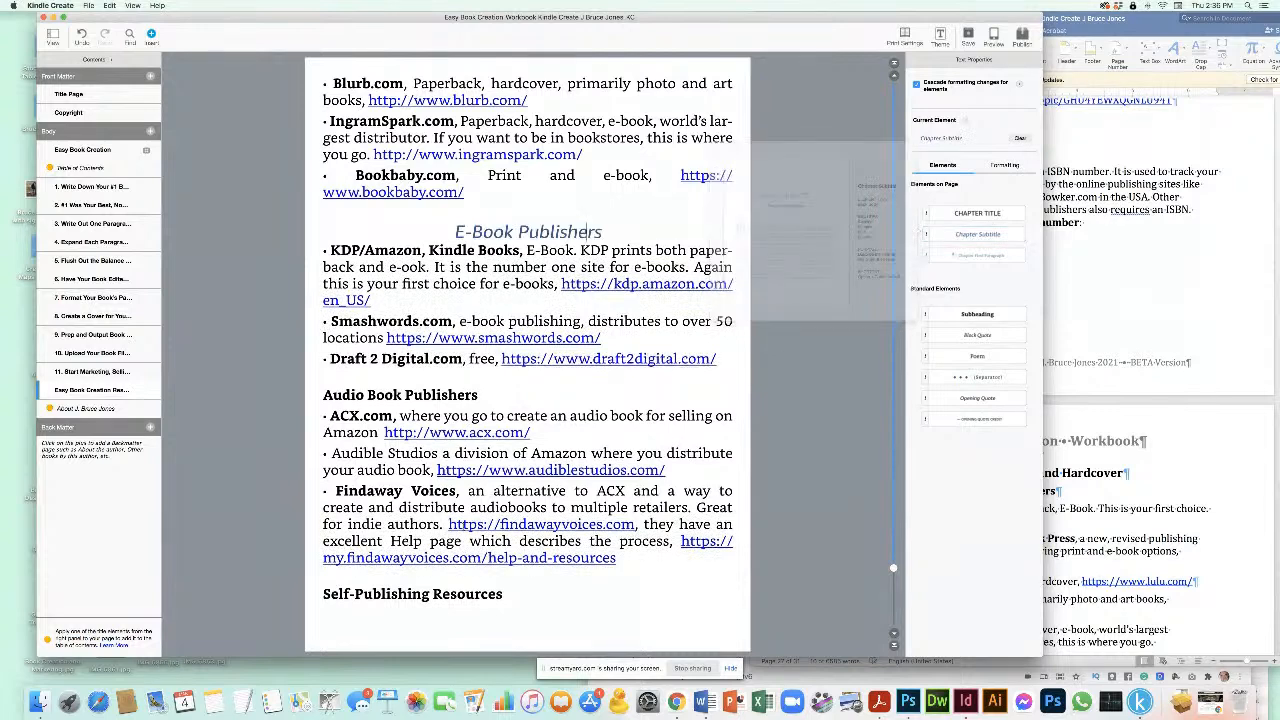
click(946, 236)
click(946, 236)
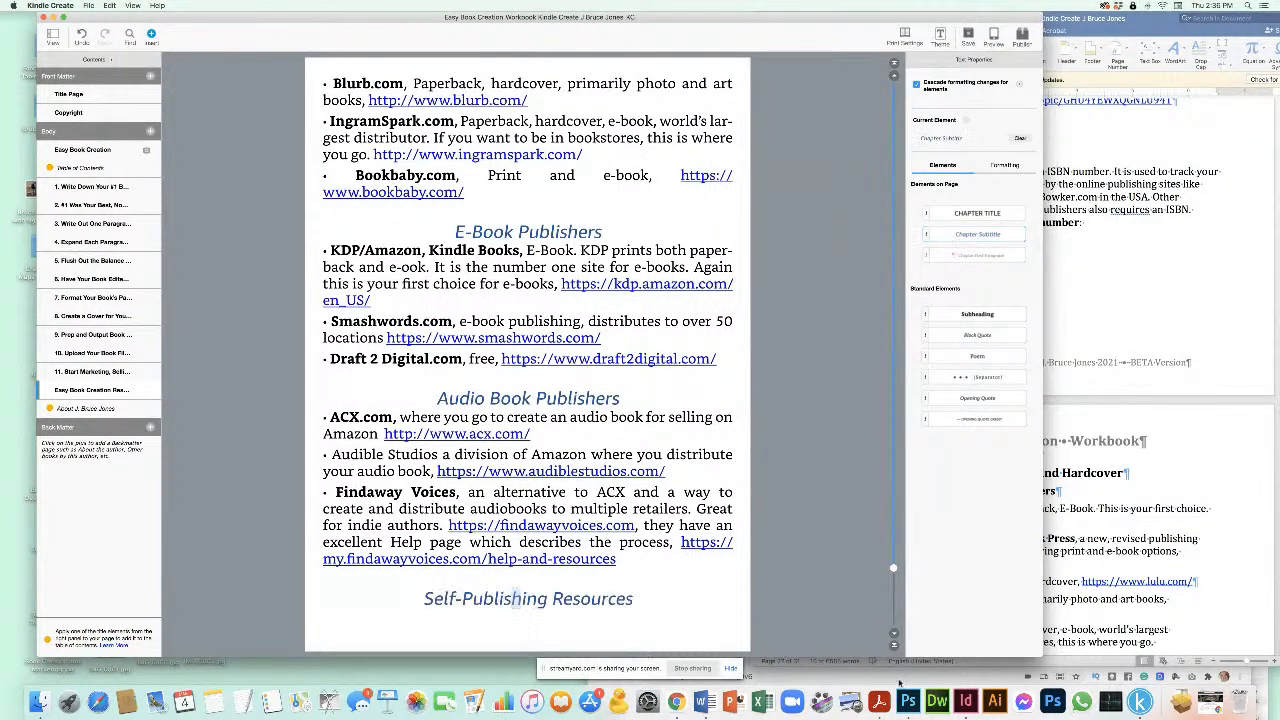
Step: Apply the Chapter Subtitle element to the "Selling Digital Products Online" and "Re-Purposing Your Book Content for Additional Products" headings
click(894, 634)
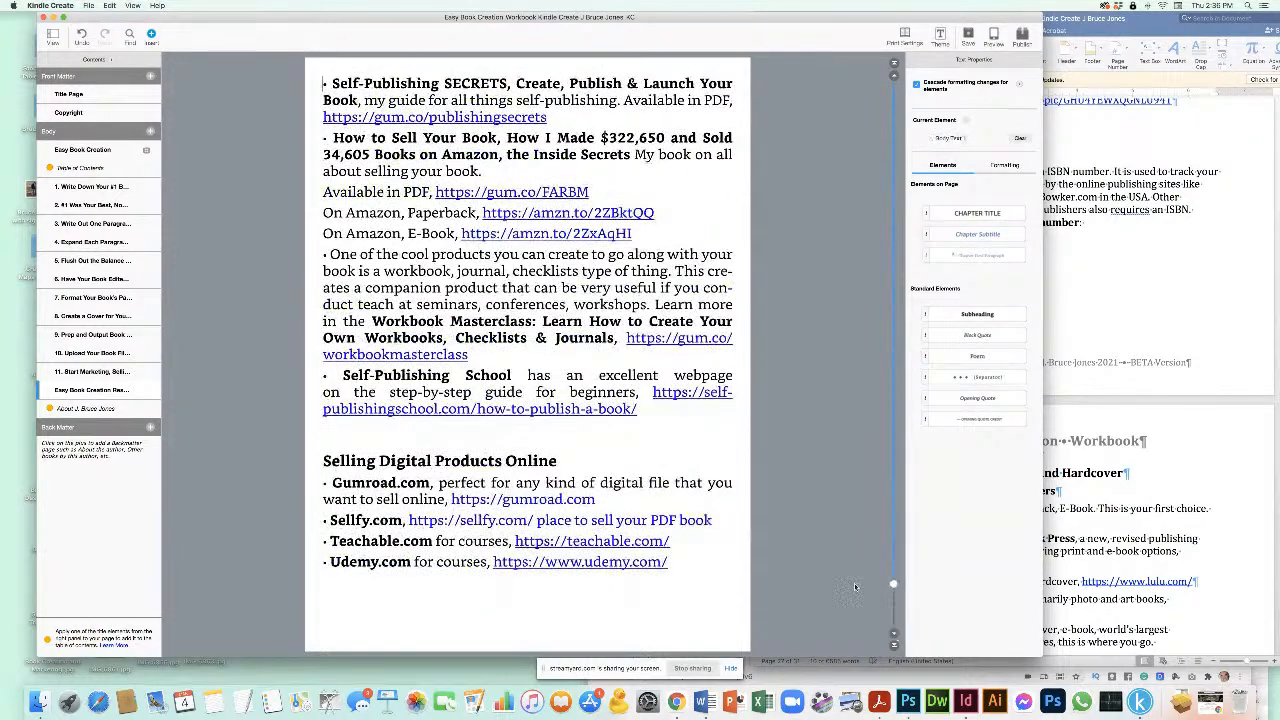
click(960, 235)
click(894, 634)
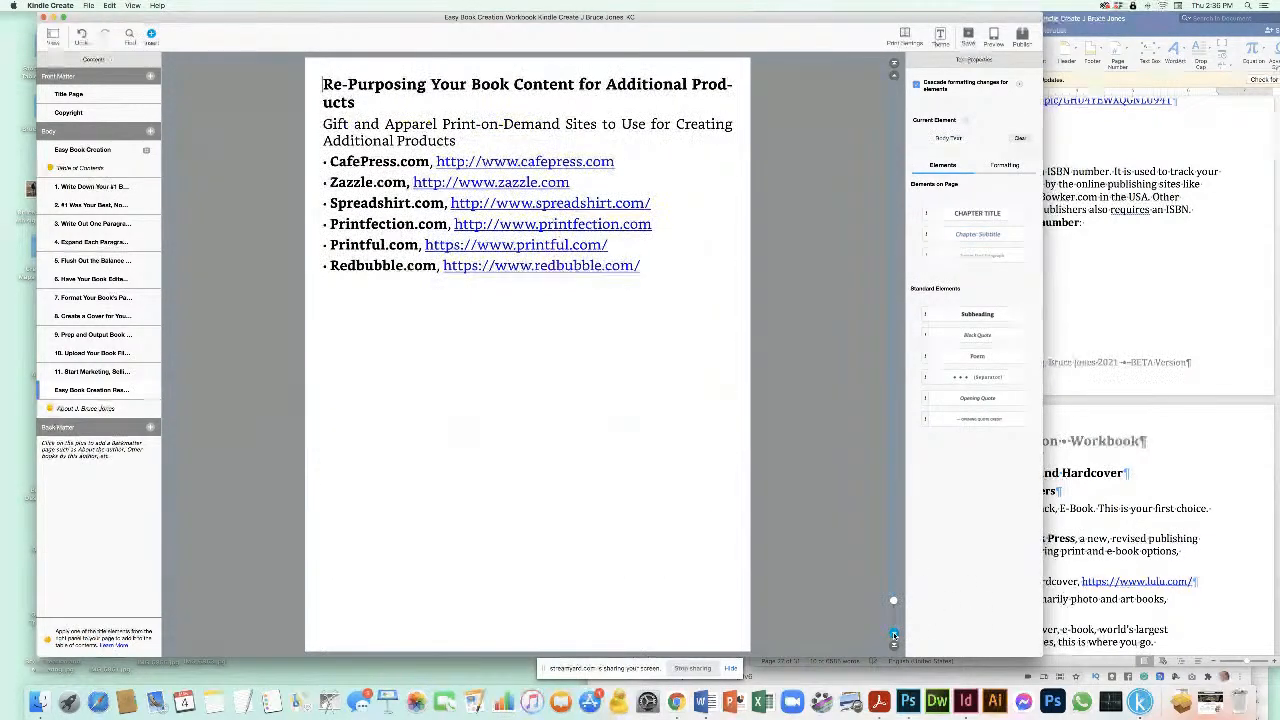
click(970, 335)
click(977, 234)
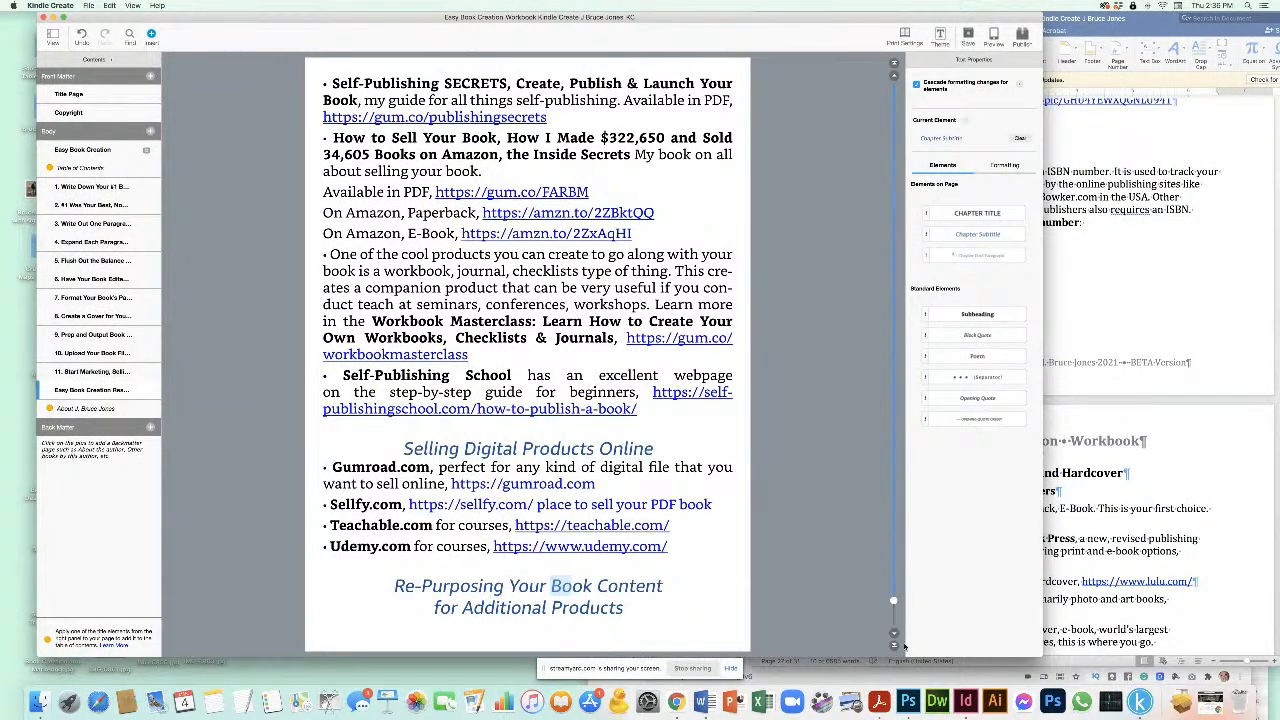
Step: Apply the Chapter Title element to the heading of the closing page about the author and check the rest of that section
click(894, 634)
click(894, 634)
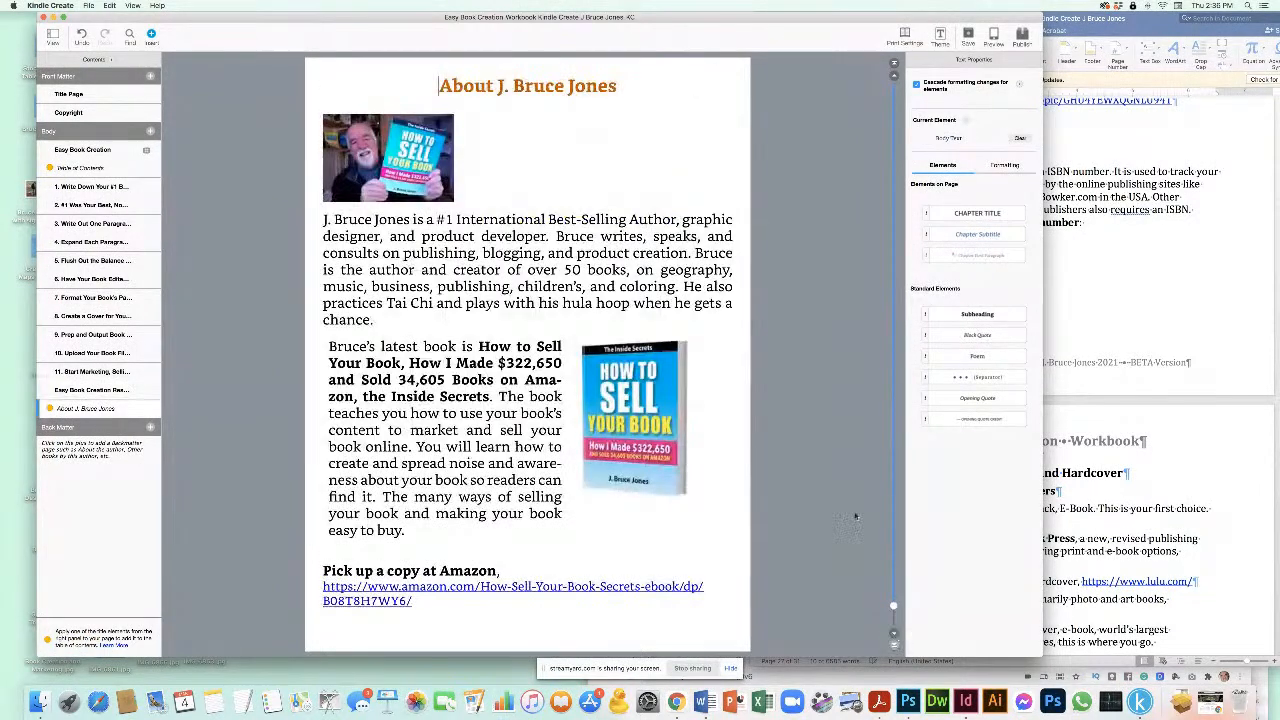
click(502, 86)
click(970, 214)
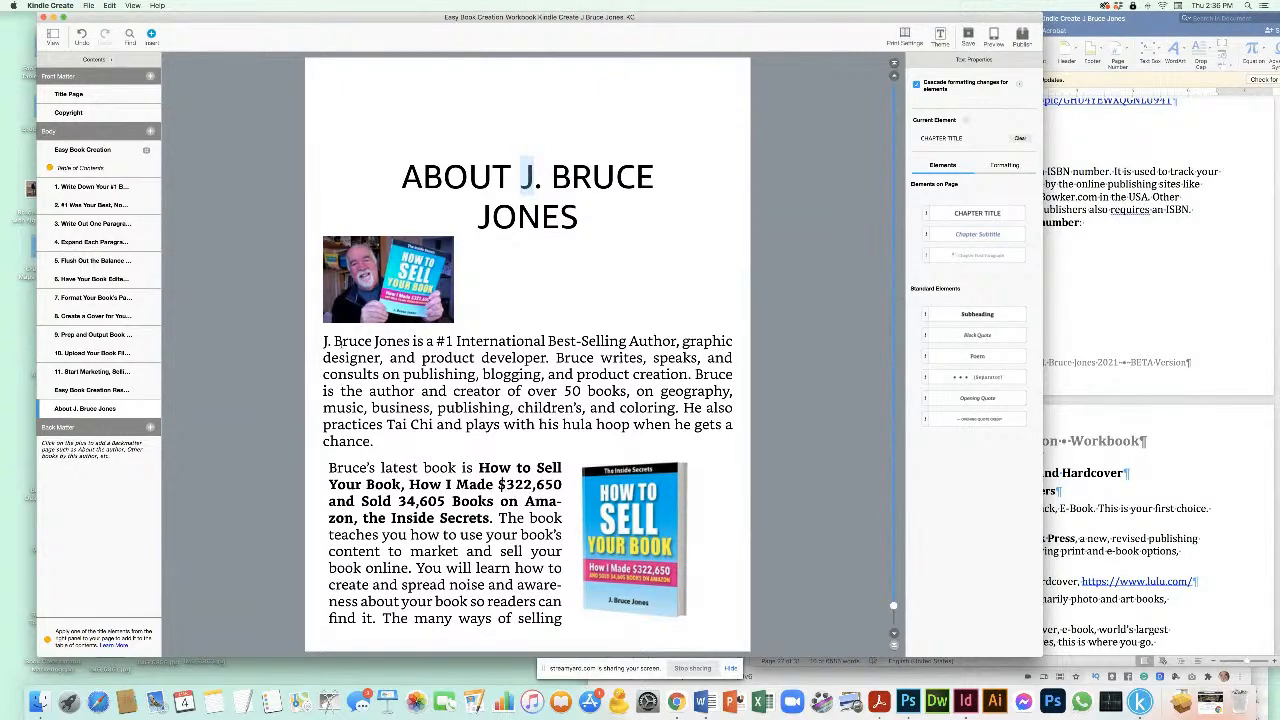
scroll(478, 486, down, 2)
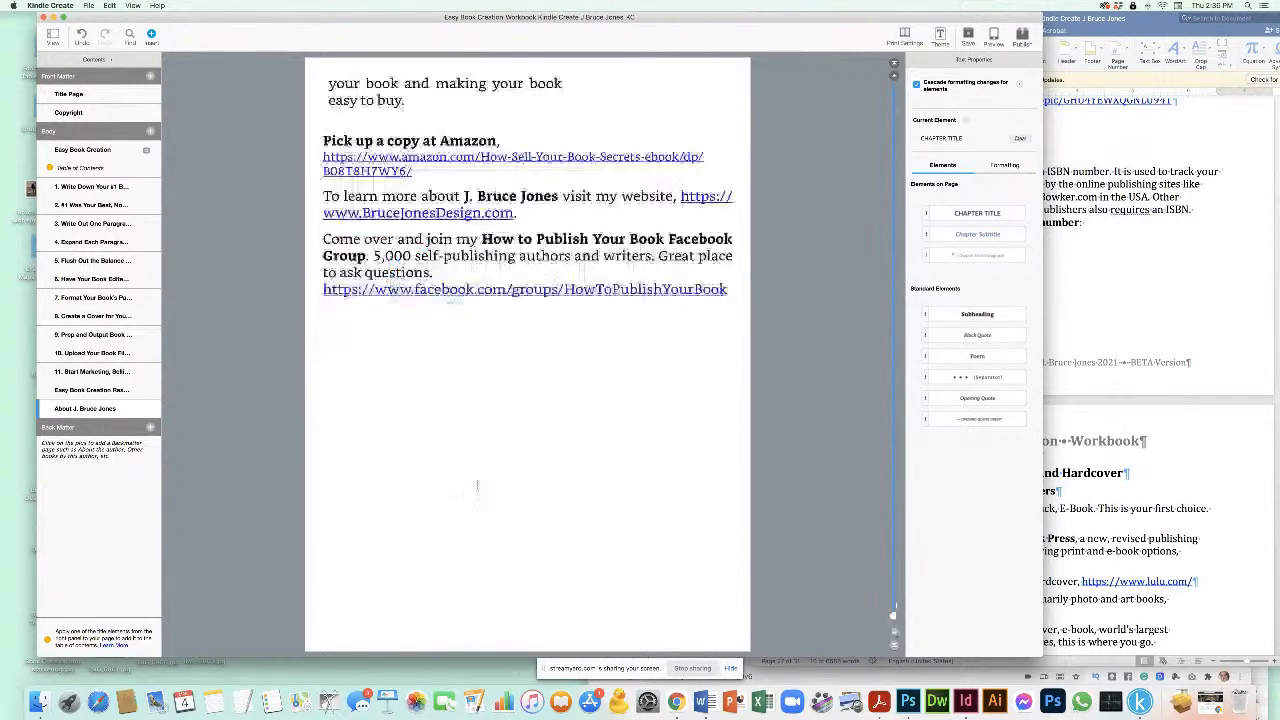
Step: Return to the book's title page and save the project
scroll(425, 468, up, 15)
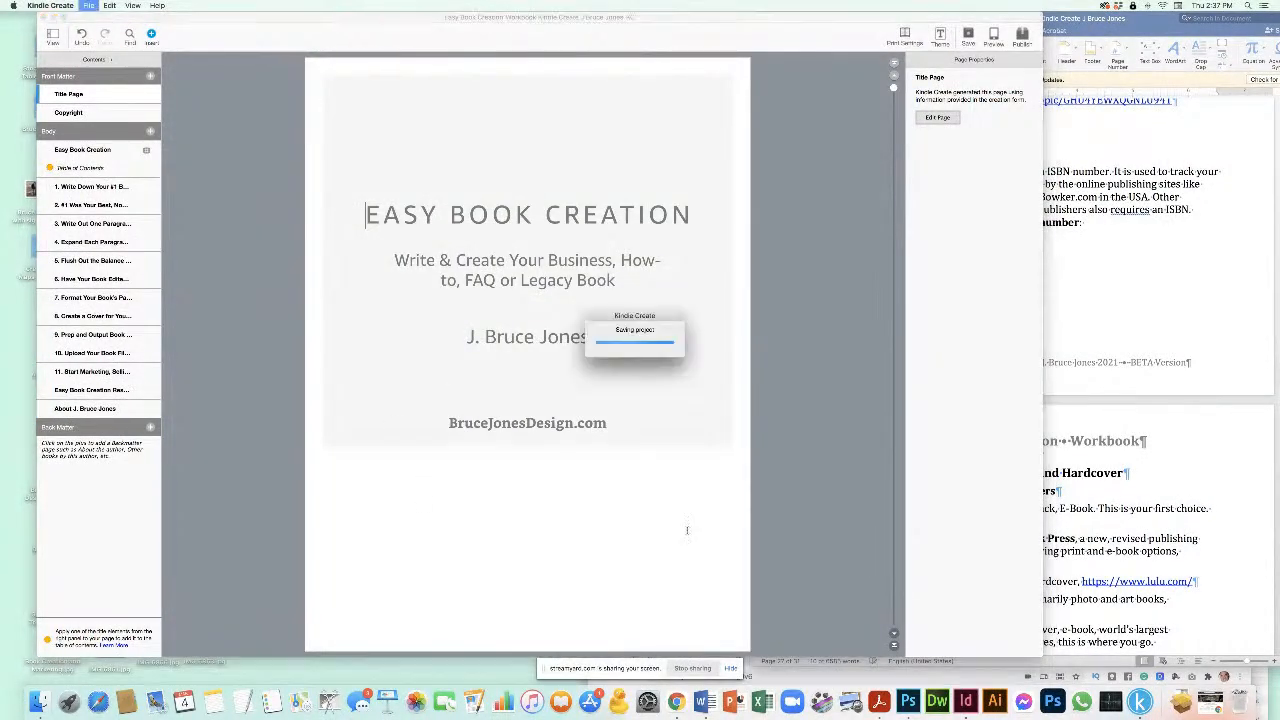
click(963, 678)
mouse_move(974, 664)
mouse_down()
mouse_move(957, 543)
mouse_move(965, 188)
mouse_move(989, 676)
mouse_up()
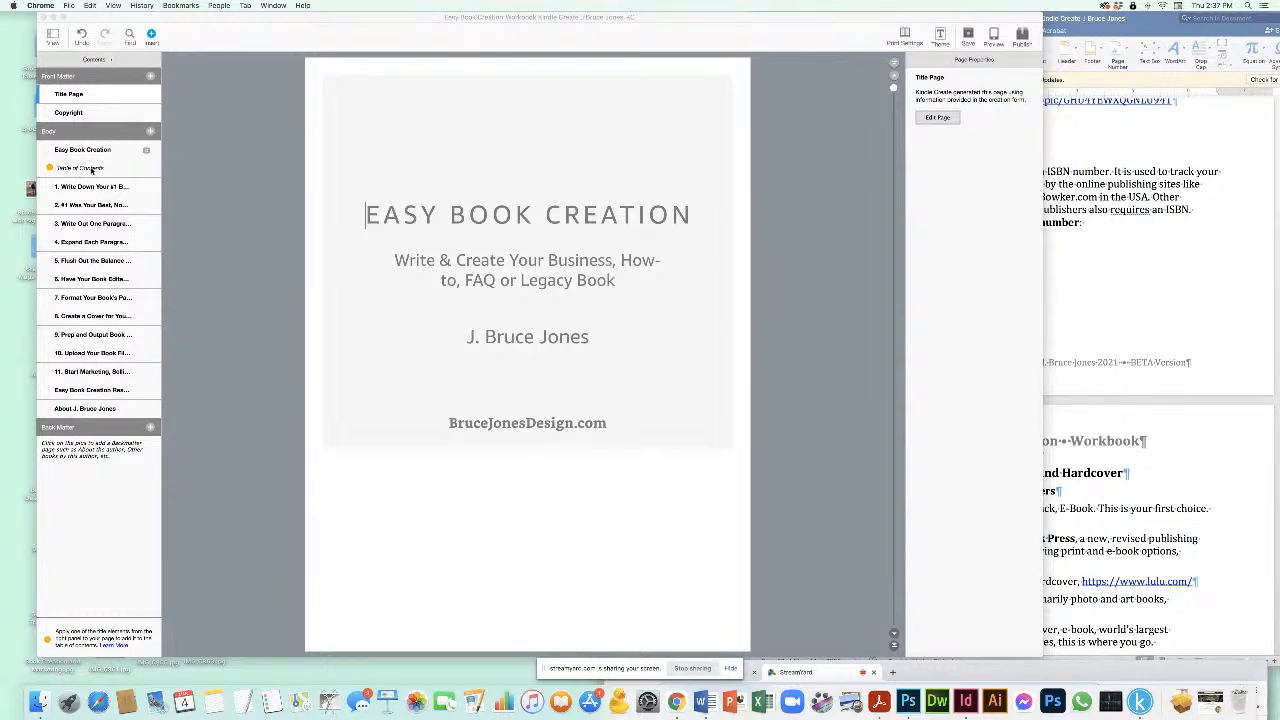
Step: Review the opening pages from Copyright through the Easy Book Creation chapter up to the Table of Contents page
click(894, 636)
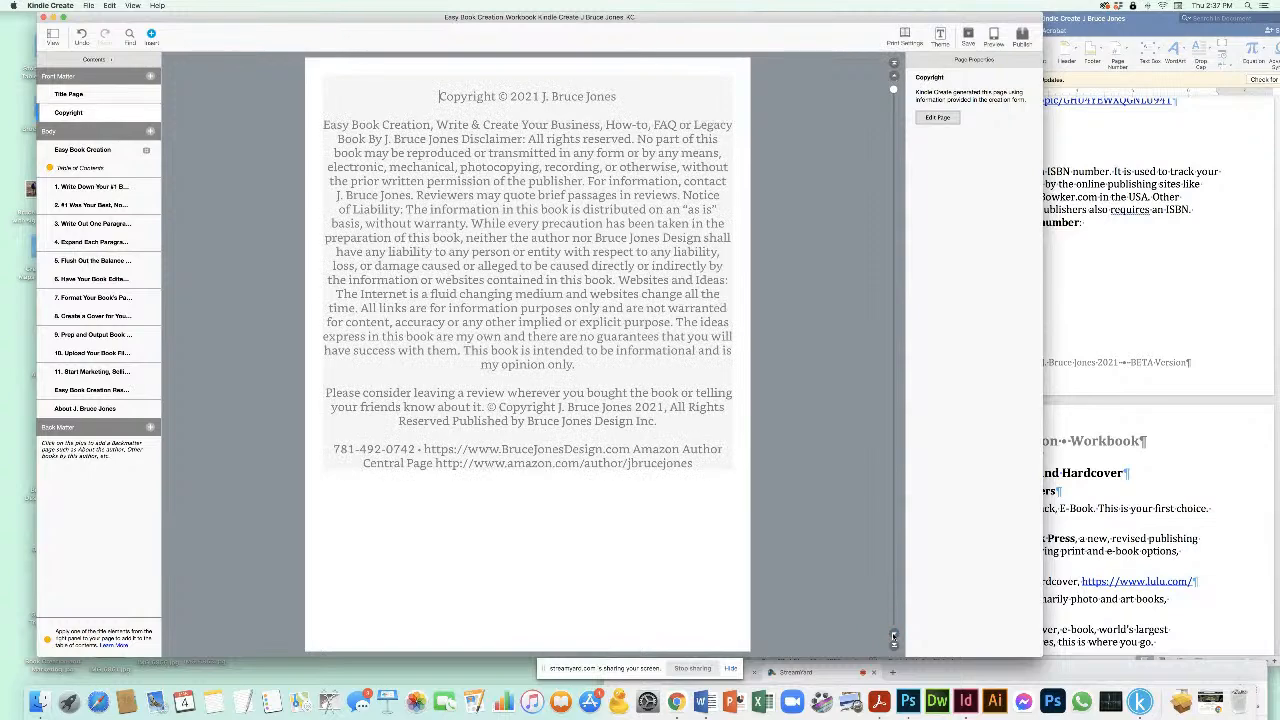
click(894, 636)
click(894, 636)
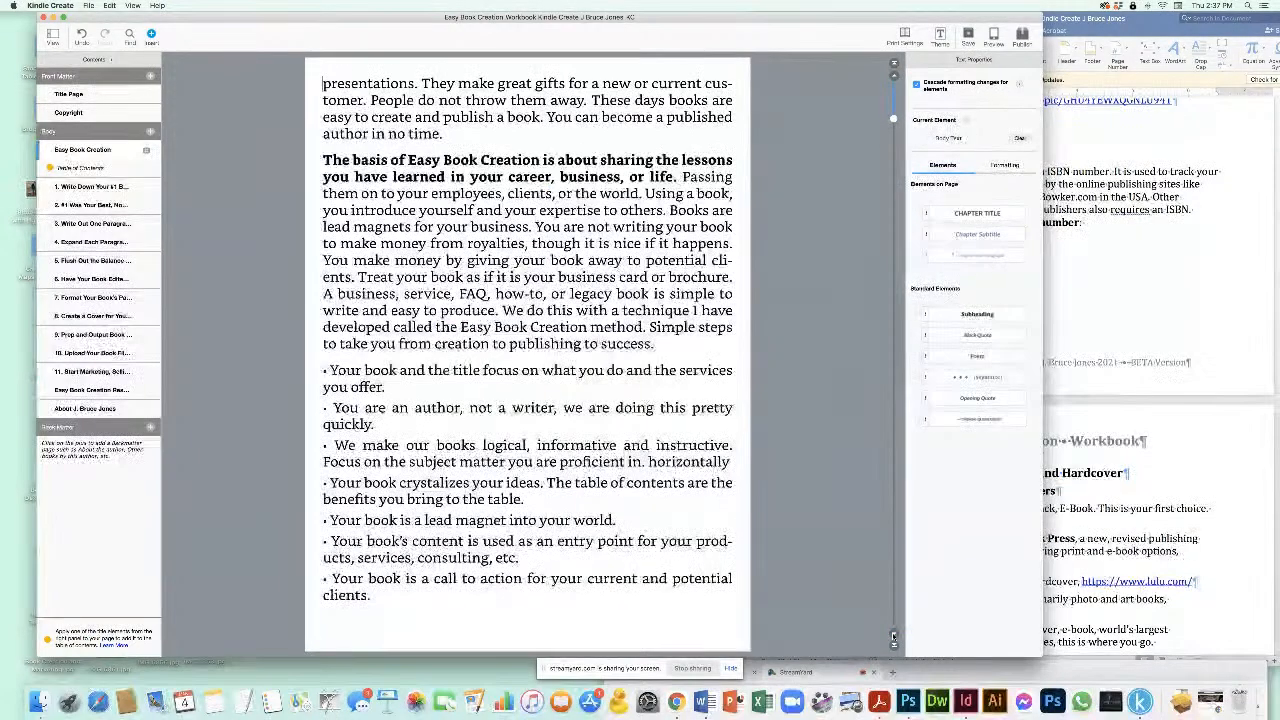
click(894, 636)
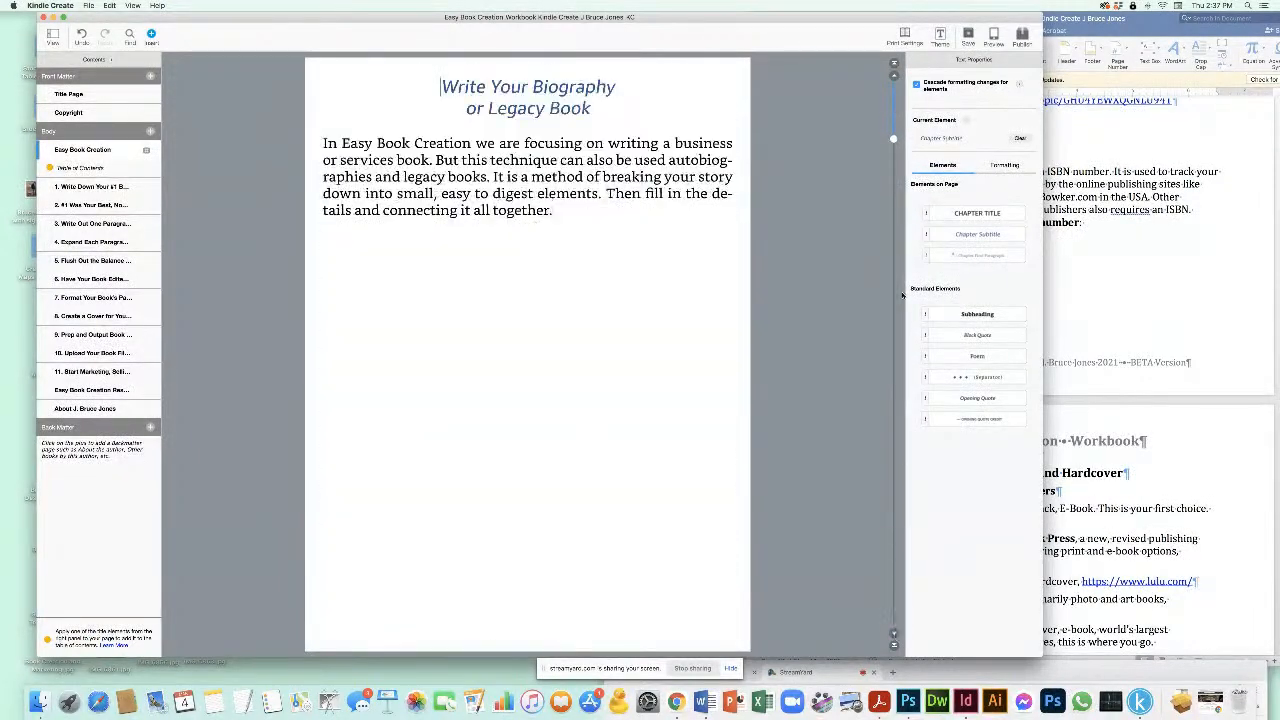
click(894, 76)
click(894, 76)
click(894, 76)
click(894, 636)
click(894, 636)
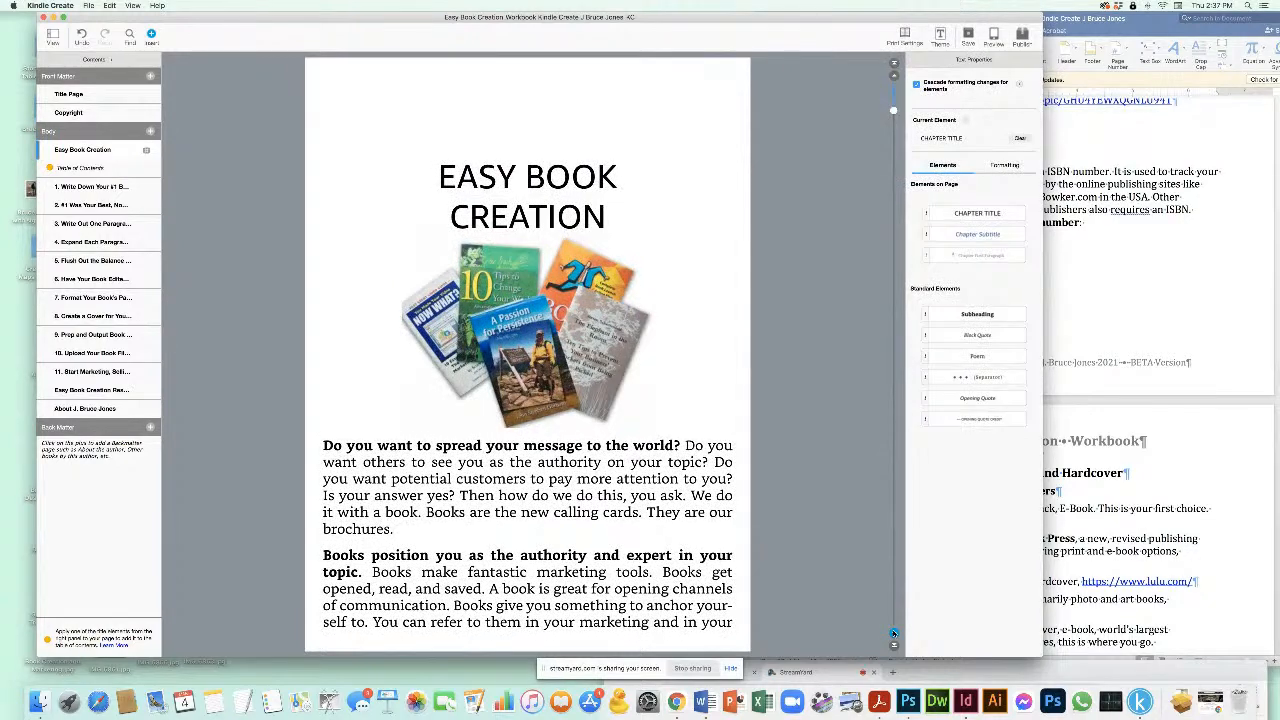
click(894, 636)
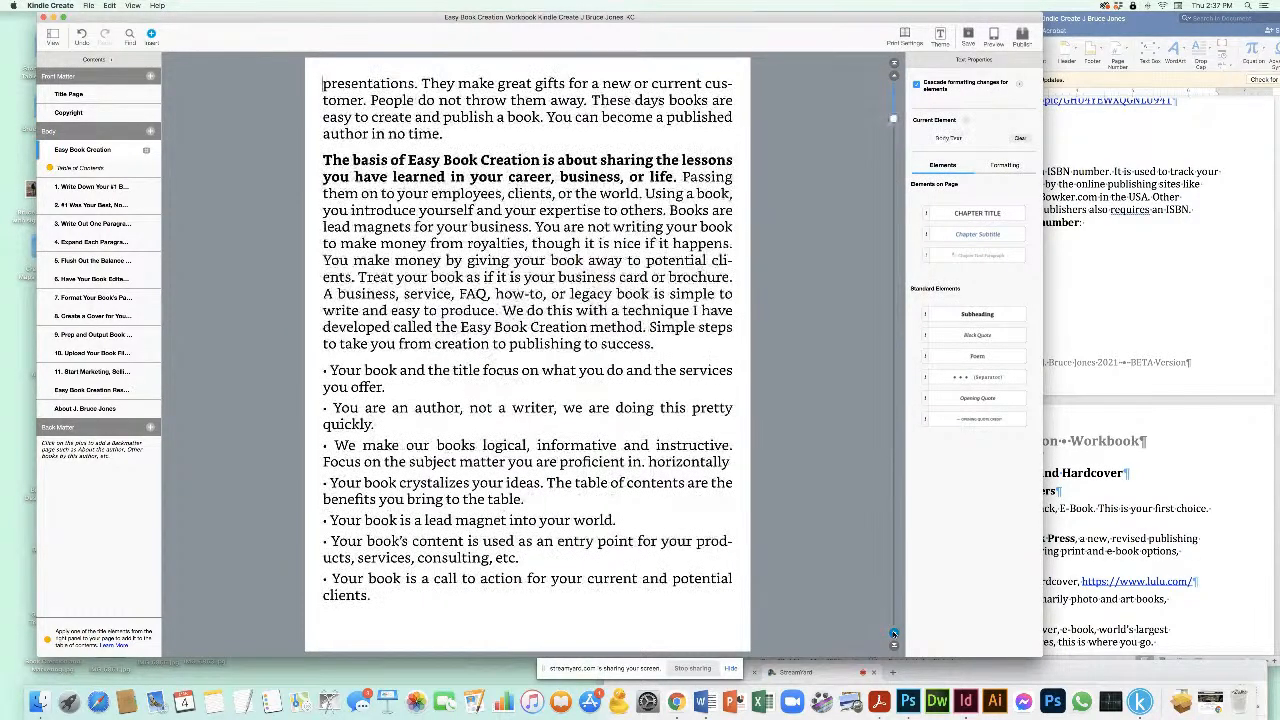
click(894, 636)
click(894, 636)
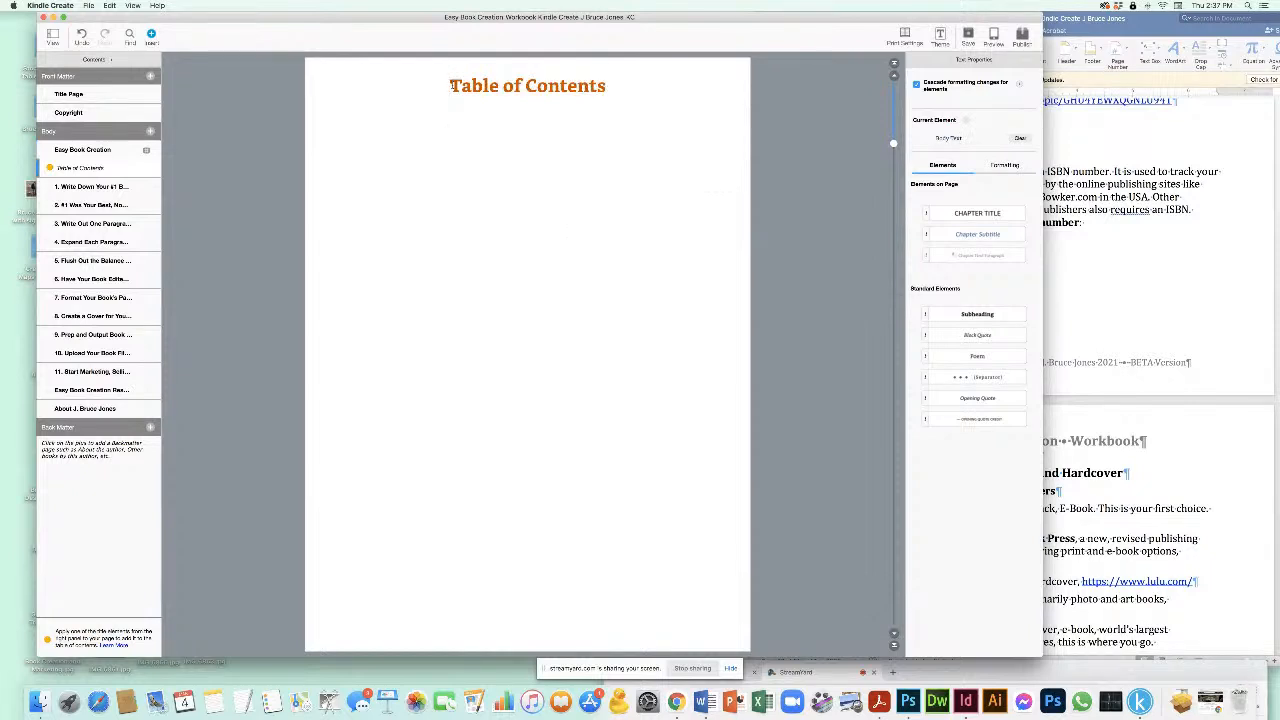
Step: Try to delete the Table of Contents heading text, and undo the deletion
key(shift+alt+Right)
drag(607, 86, 454, 86)
key(BackSpace)
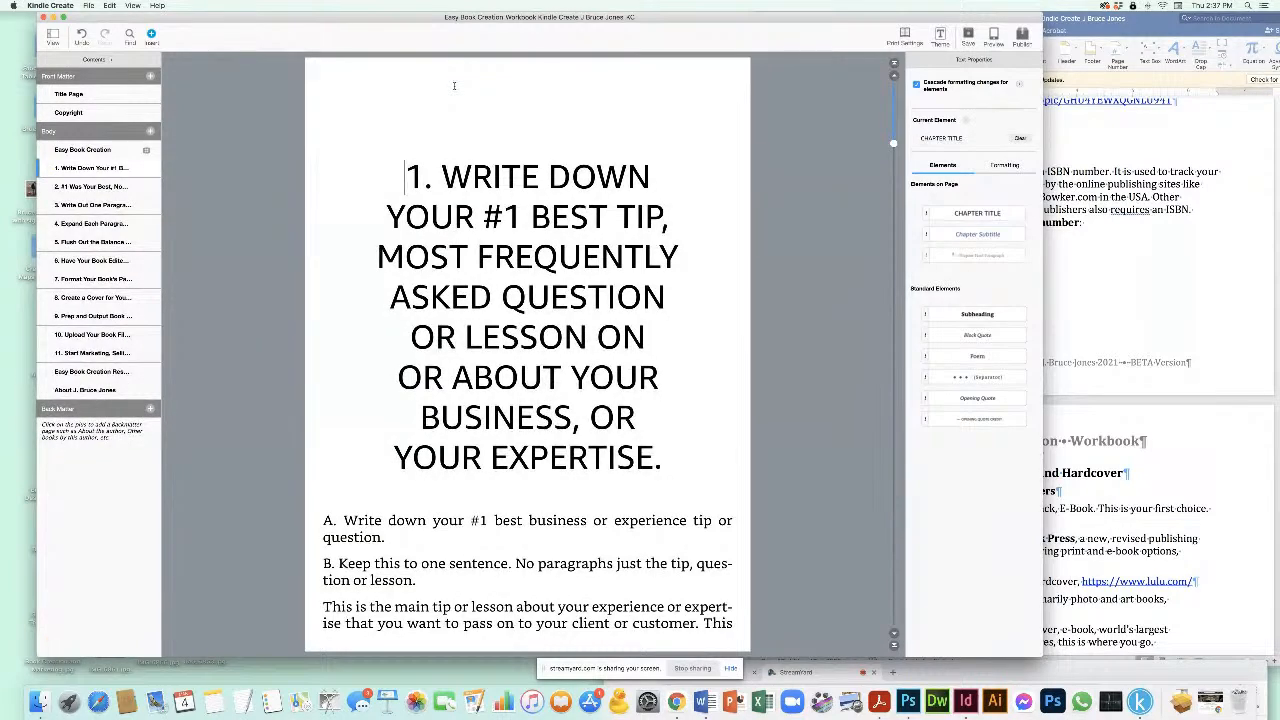
key(super+z)
Step: Apply the Chapter Title element to the Table of Contents heading and add an empty body line below it
click(608, 86)
key(Return)
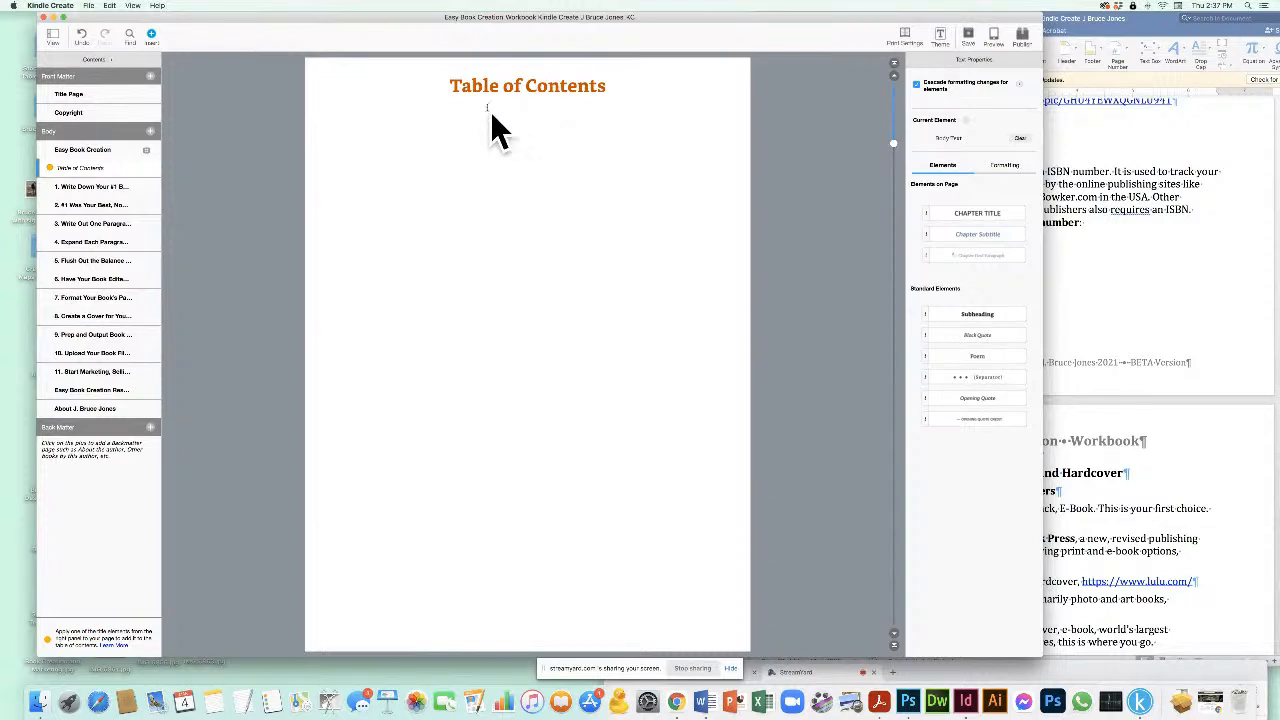
click(945, 213)
click(688, 182)
key(Return)
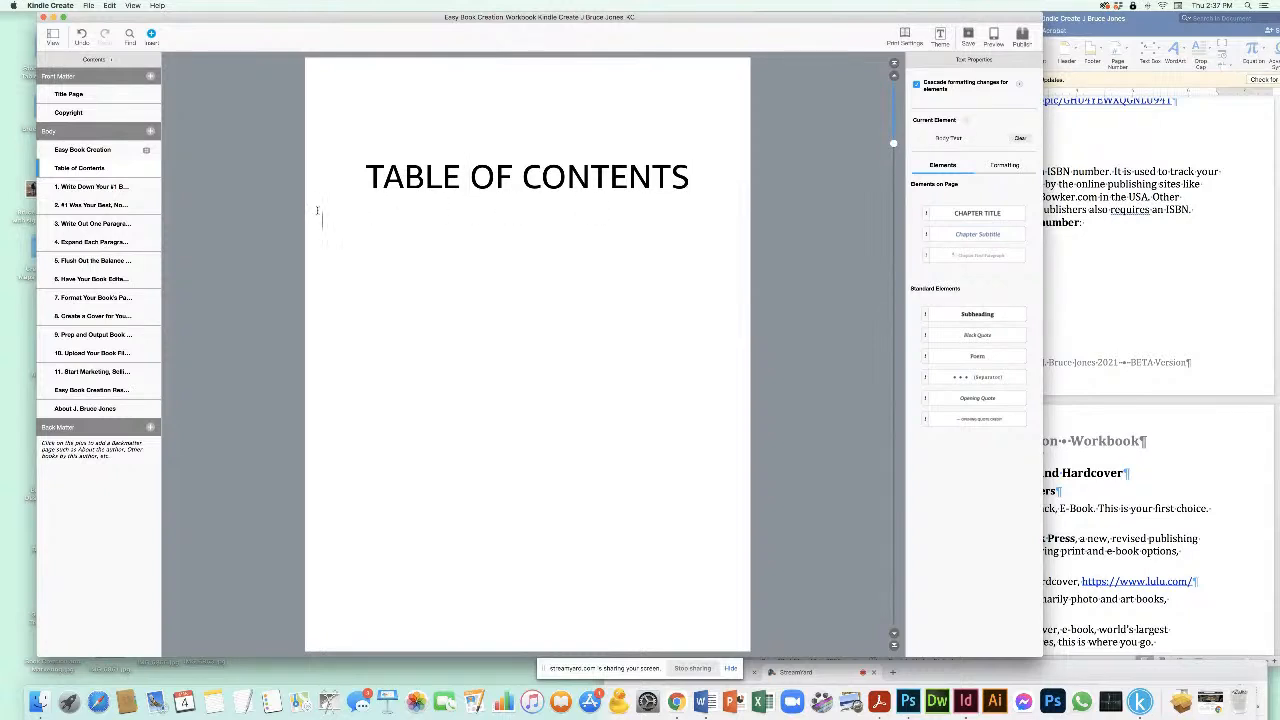
Step: Insert an automatically generated table of contents into the book after checking its list of chapter entries
click(151, 35)
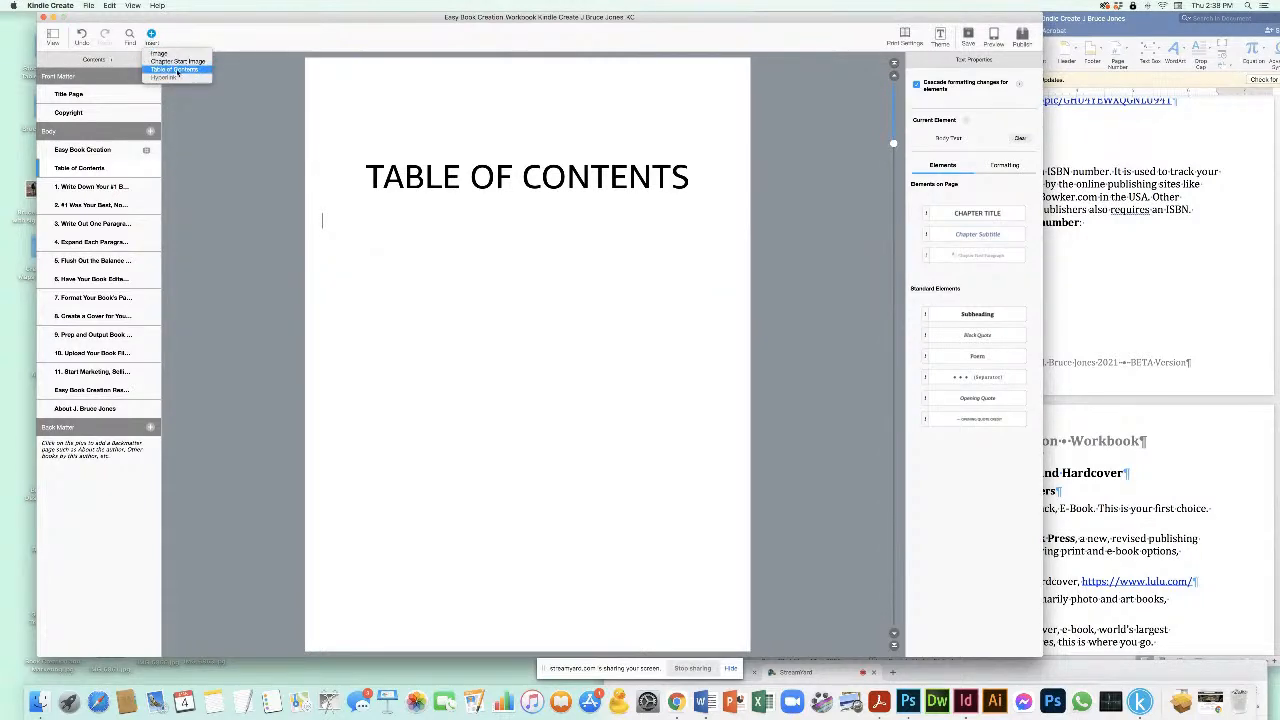
click(175, 69)
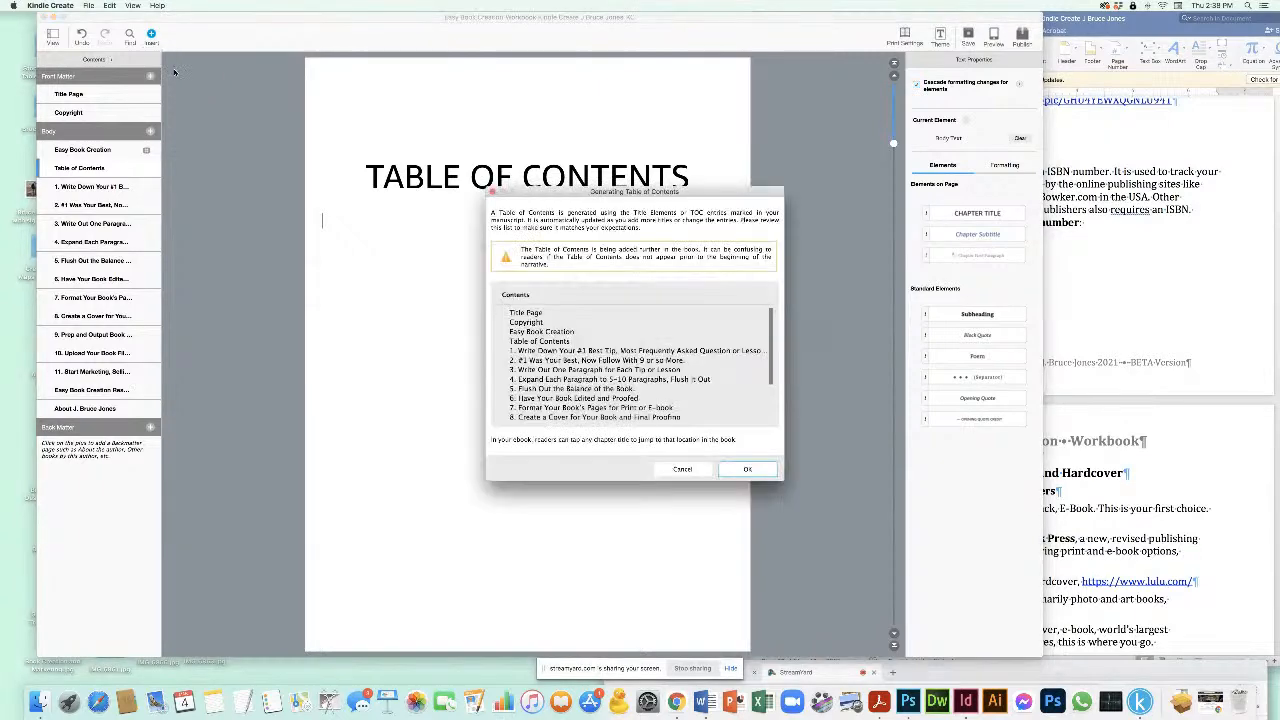
scroll(545, 333, down, 3)
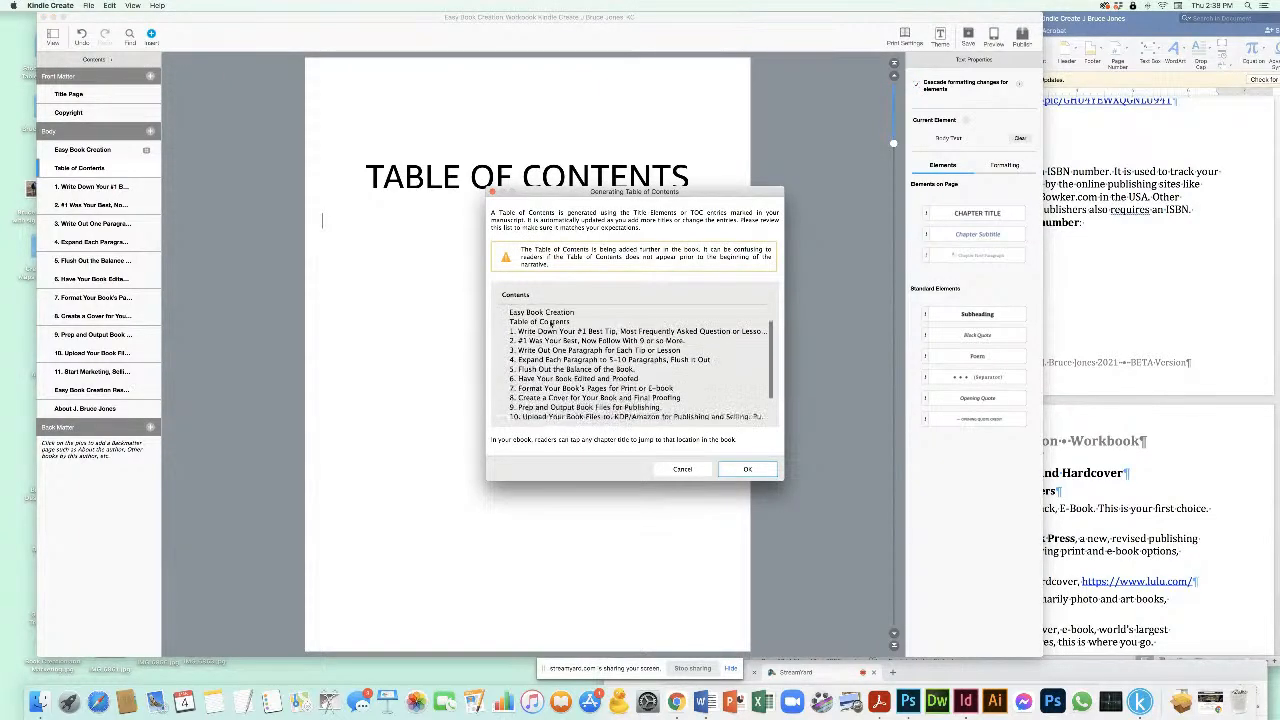
scroll(551, 325, up, 2)
scroll(550, 325, down, 4)
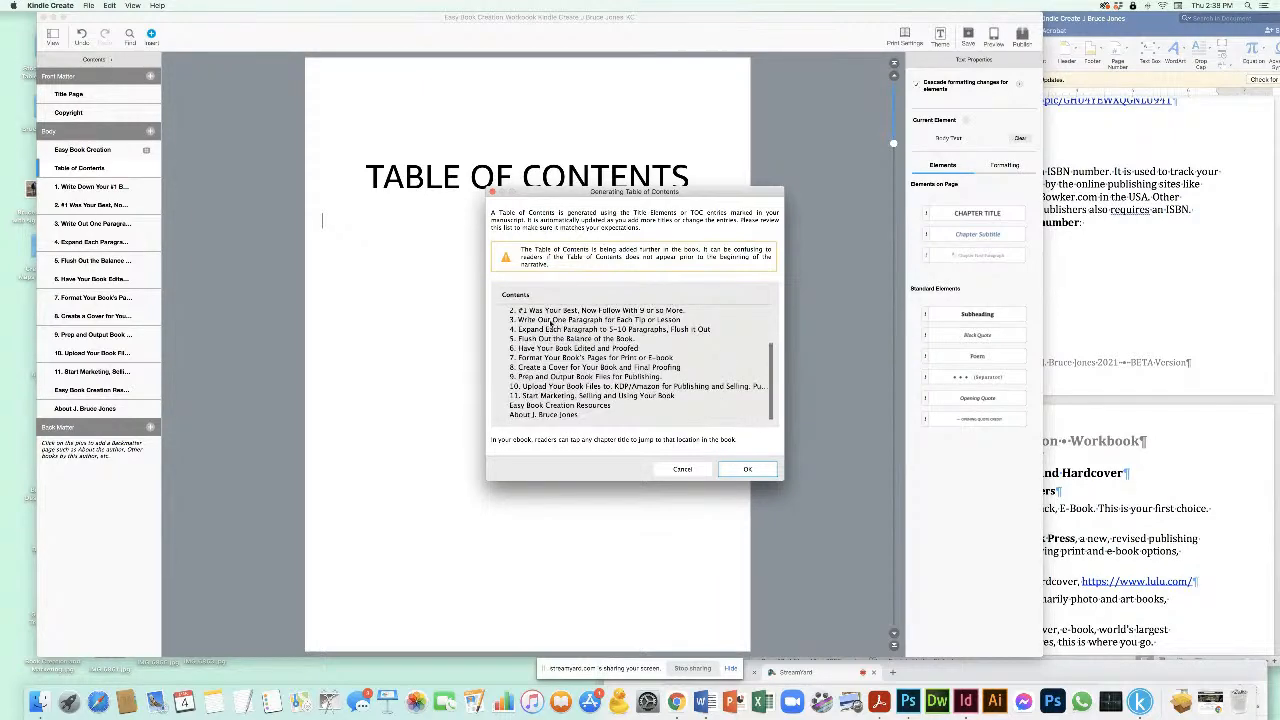
click(752, 474)
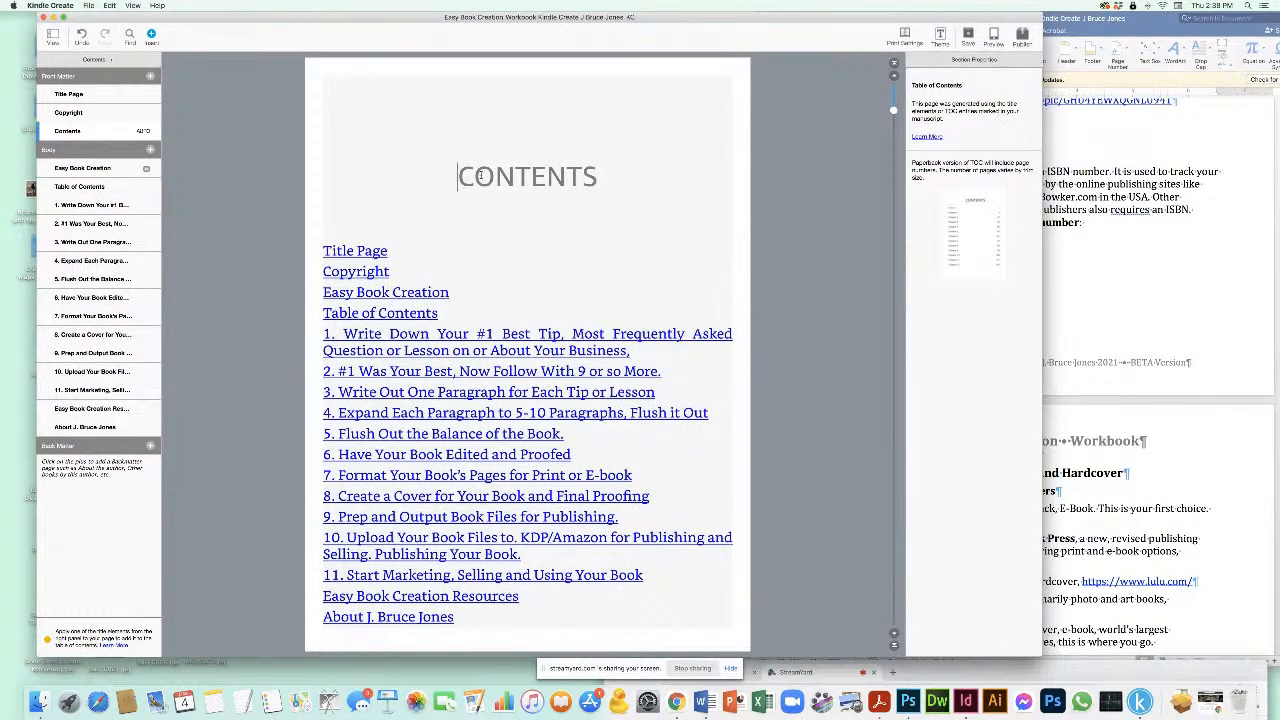
Step: Check where the generated Contents page sits between the Copyright page and the Easy Book Creation chapter
click(894, 636)
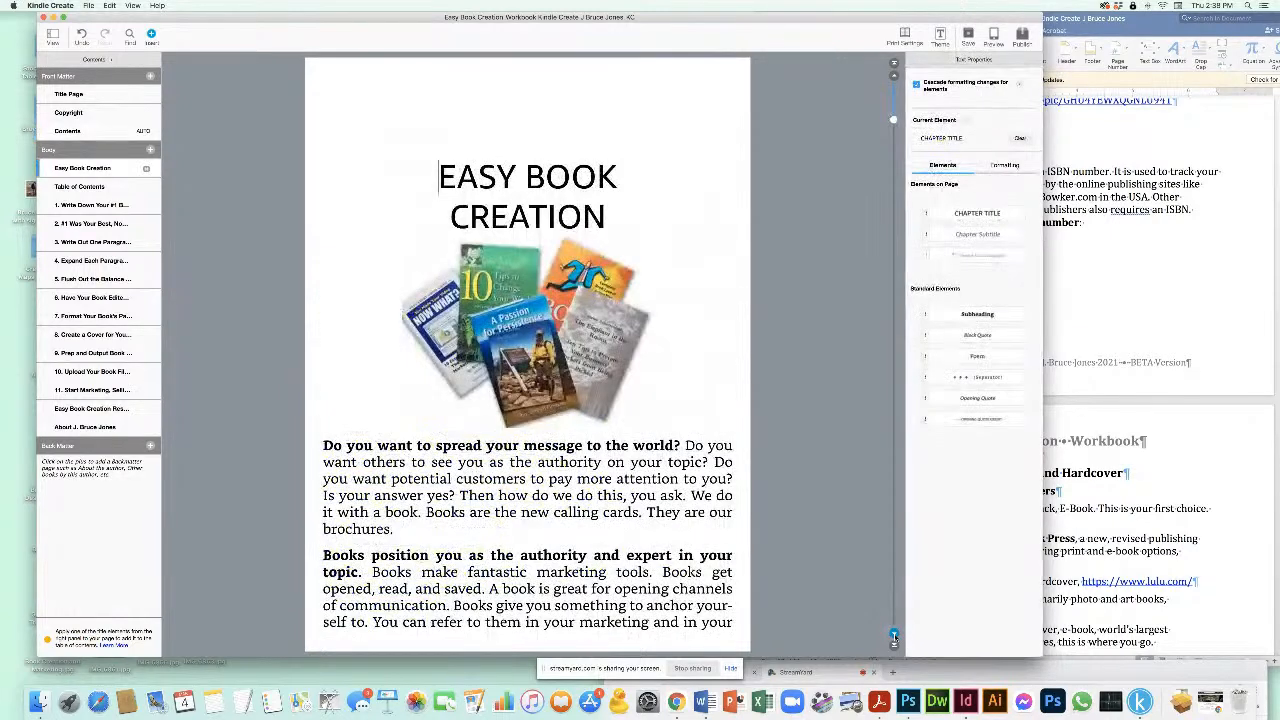
click(894, 77)
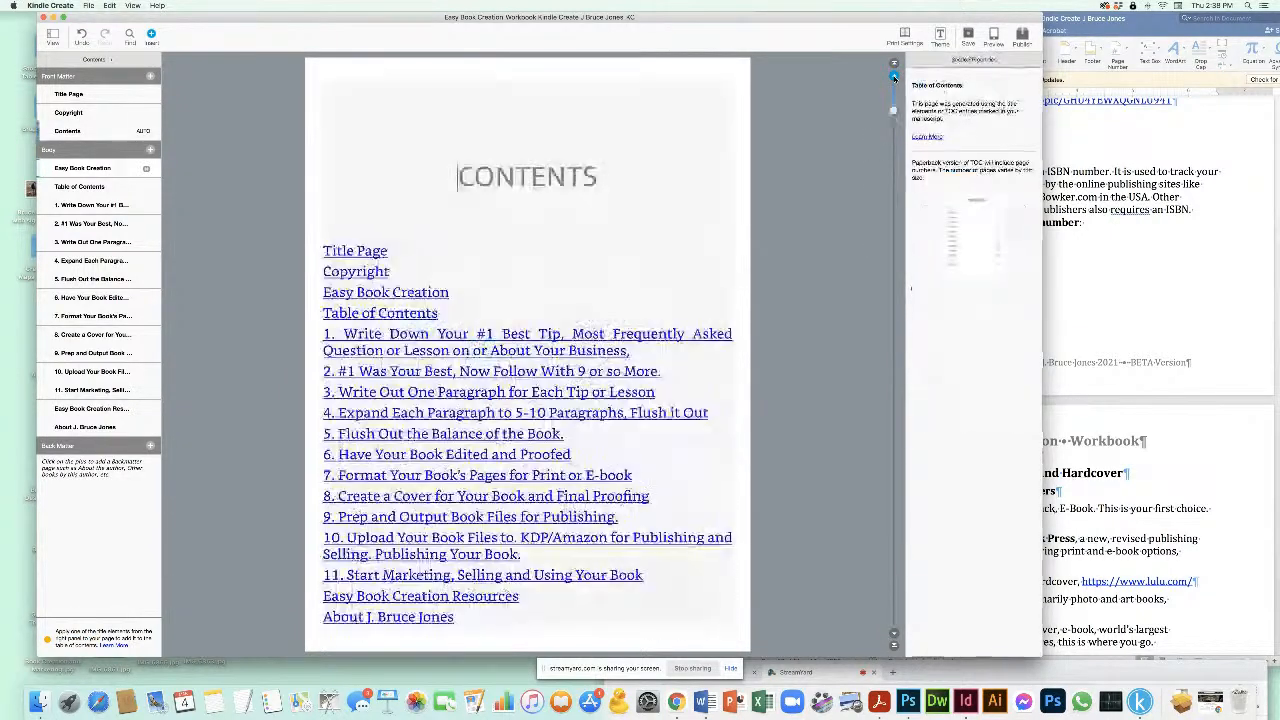
click(894, 77)
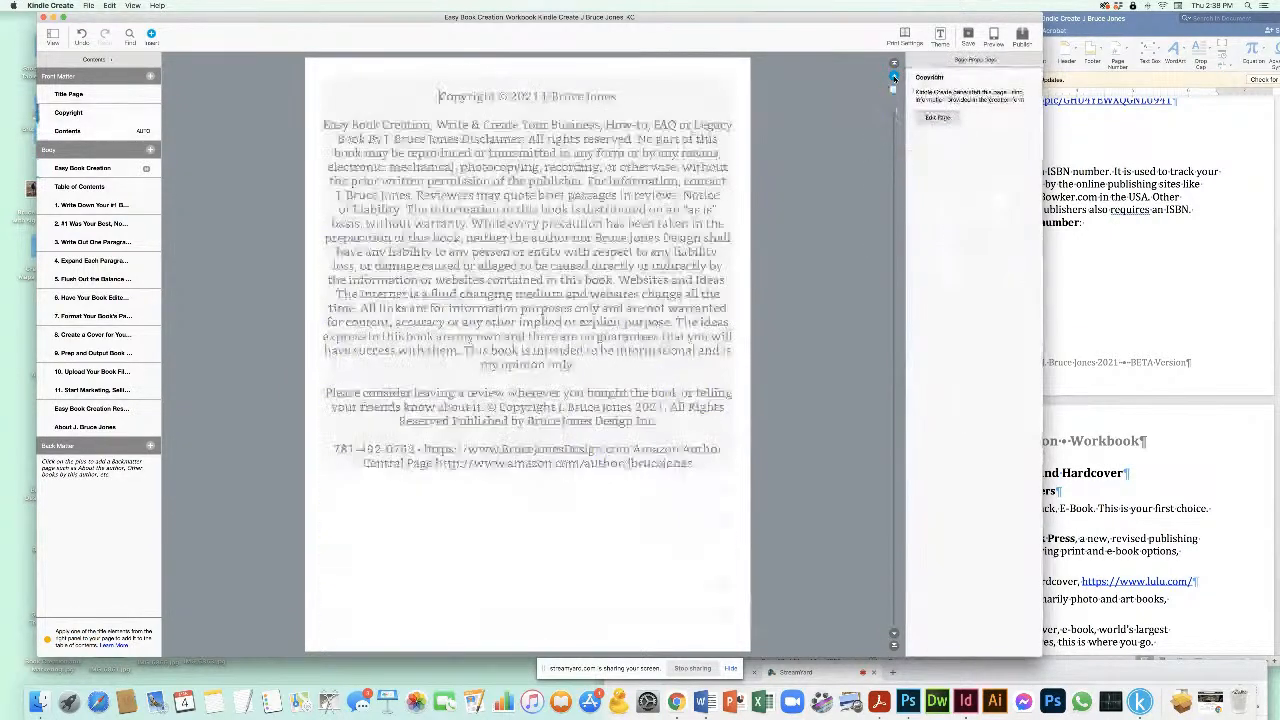
click(894, 636)
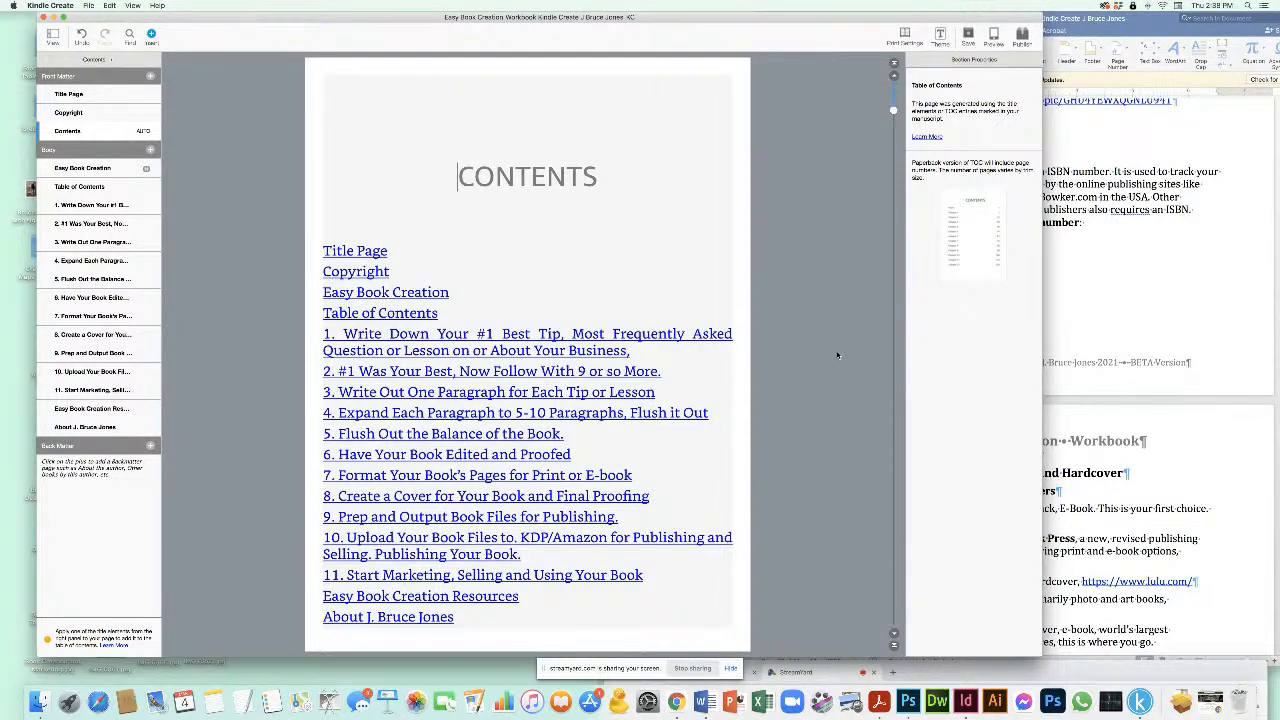
click(894, 632)
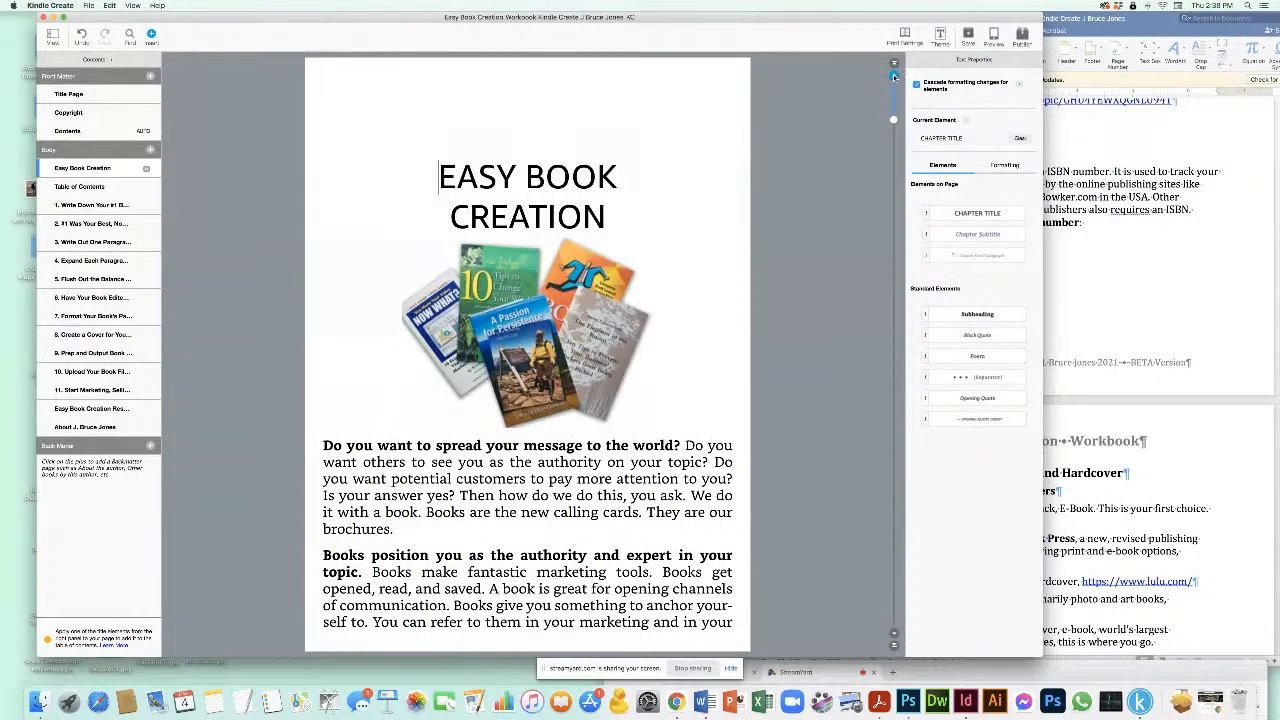
click(893, 74)
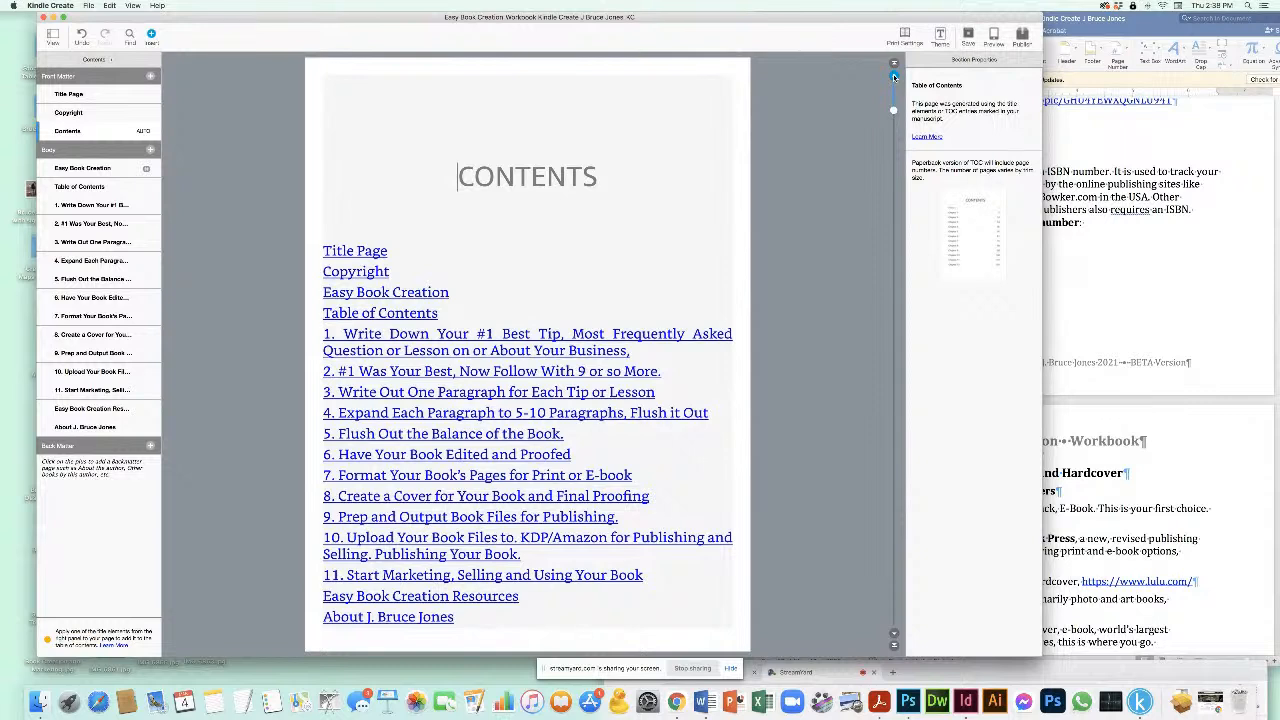
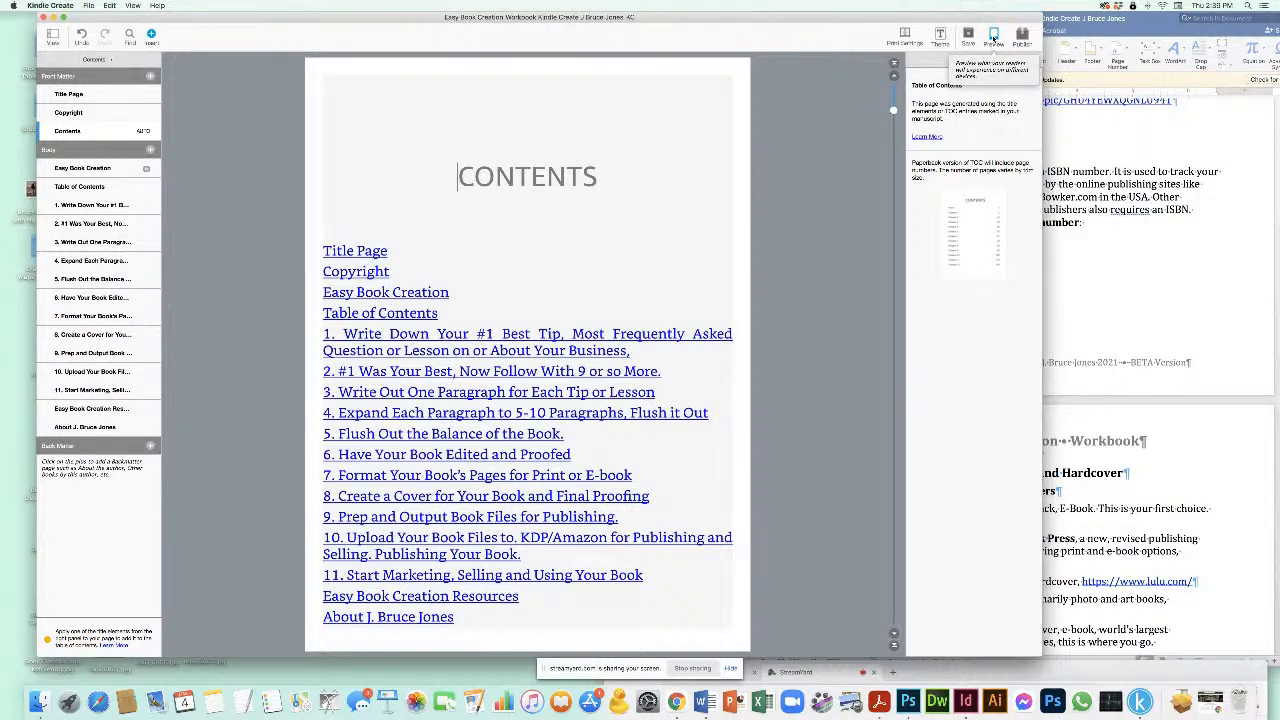
Step: Open the book preview, move its window clear of the page area, and go back to the title page
click(993, 37)
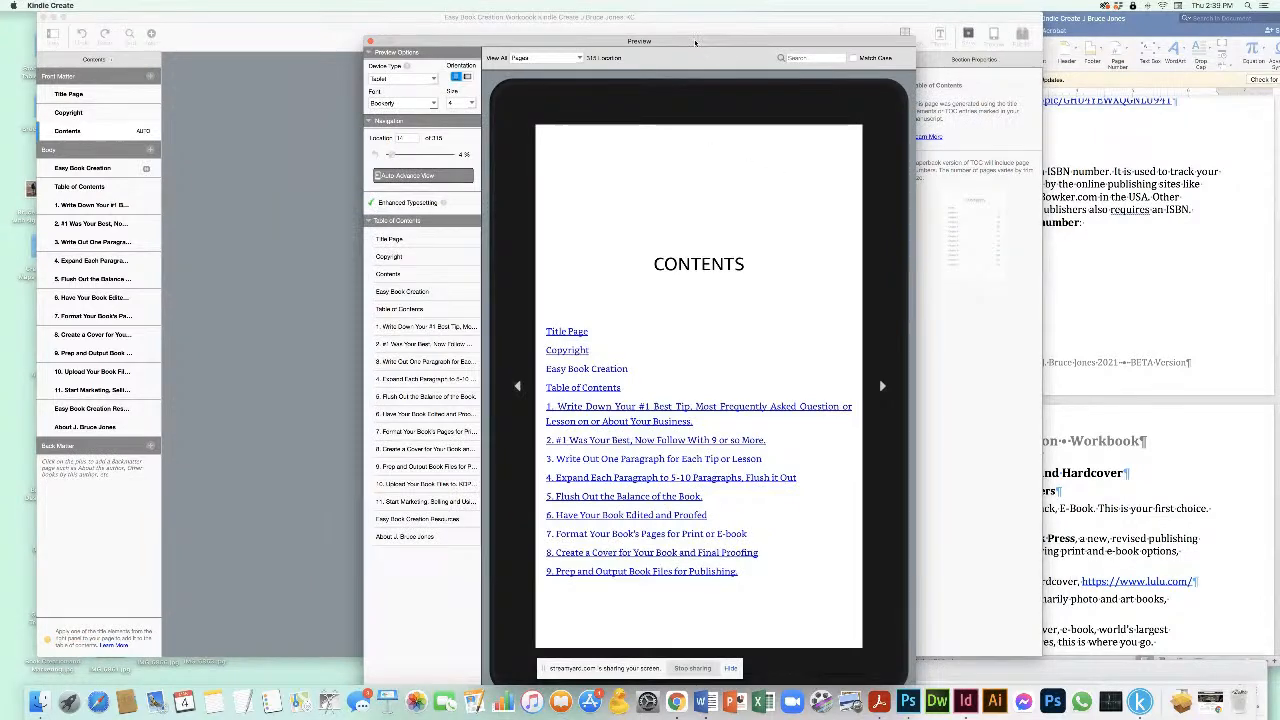
drag(692, 43, 523, 20)
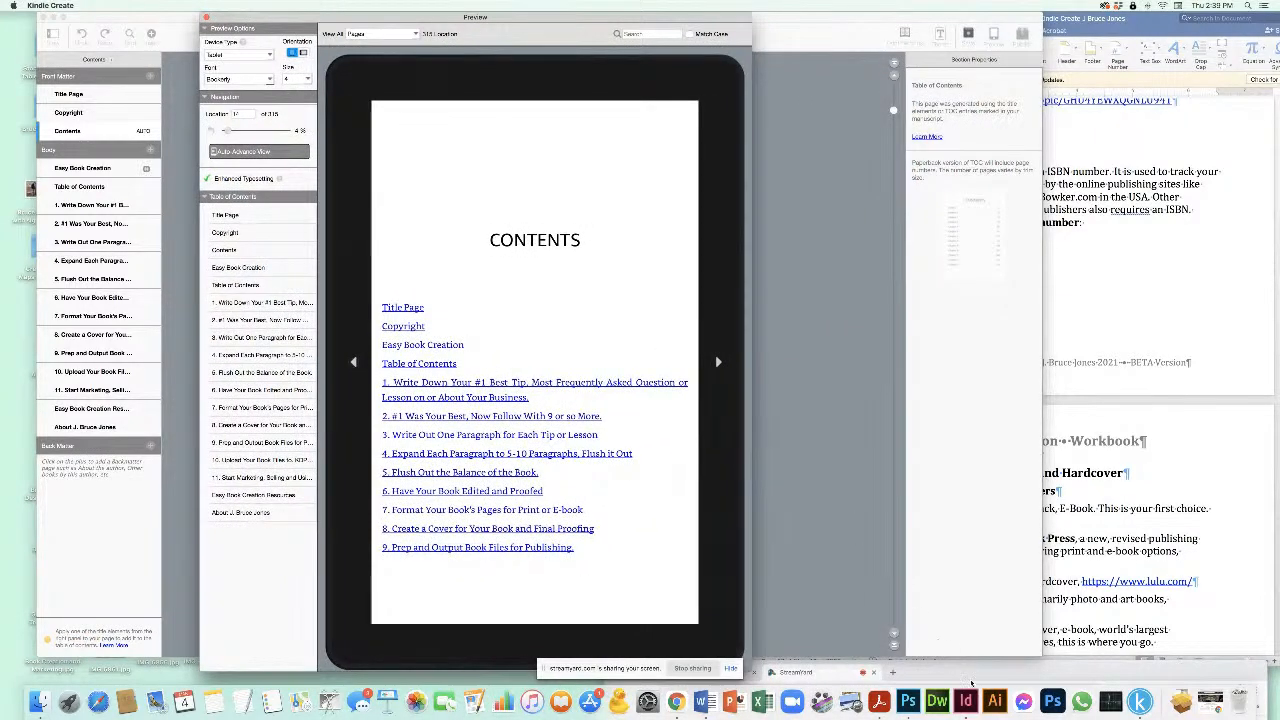
click(1040, 676)
mouse_move(1040, 676)
mouse_down()
mouse_move(1060, 380)
mouse_move(1038, 640)
mouse_move(1048, 682)
mouse_up()
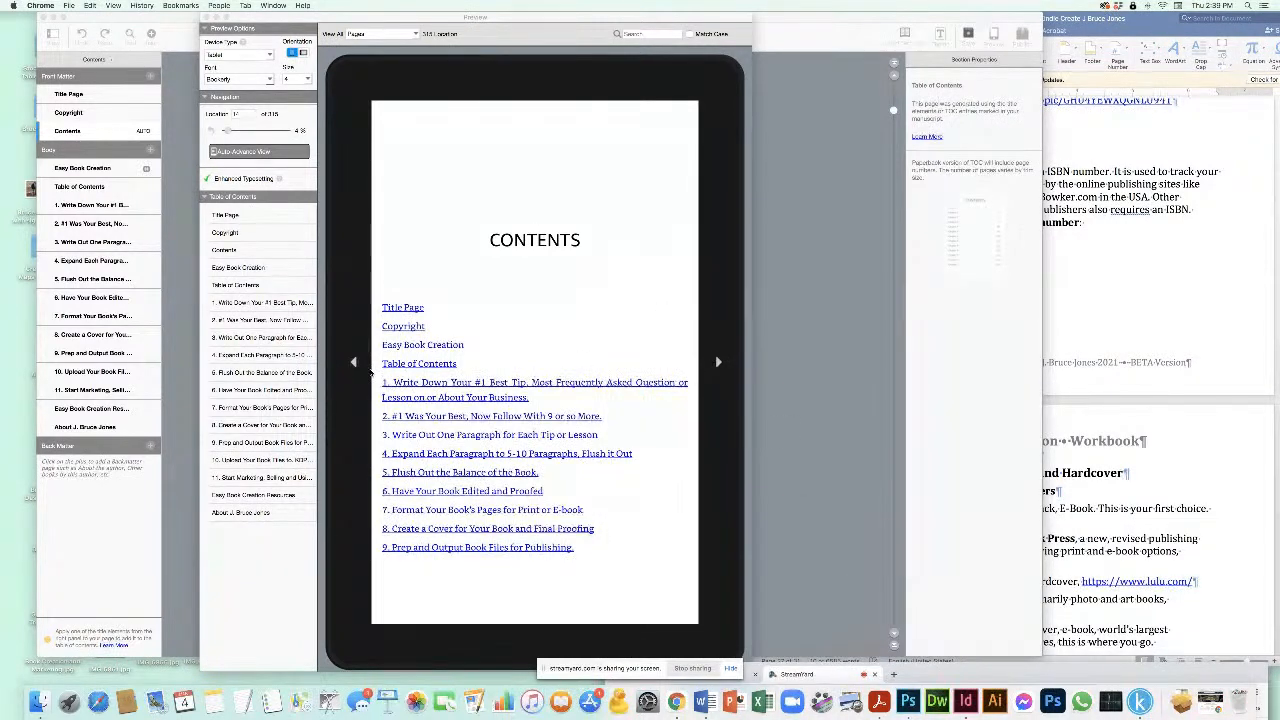
click(353, 363)
click(353, 363)
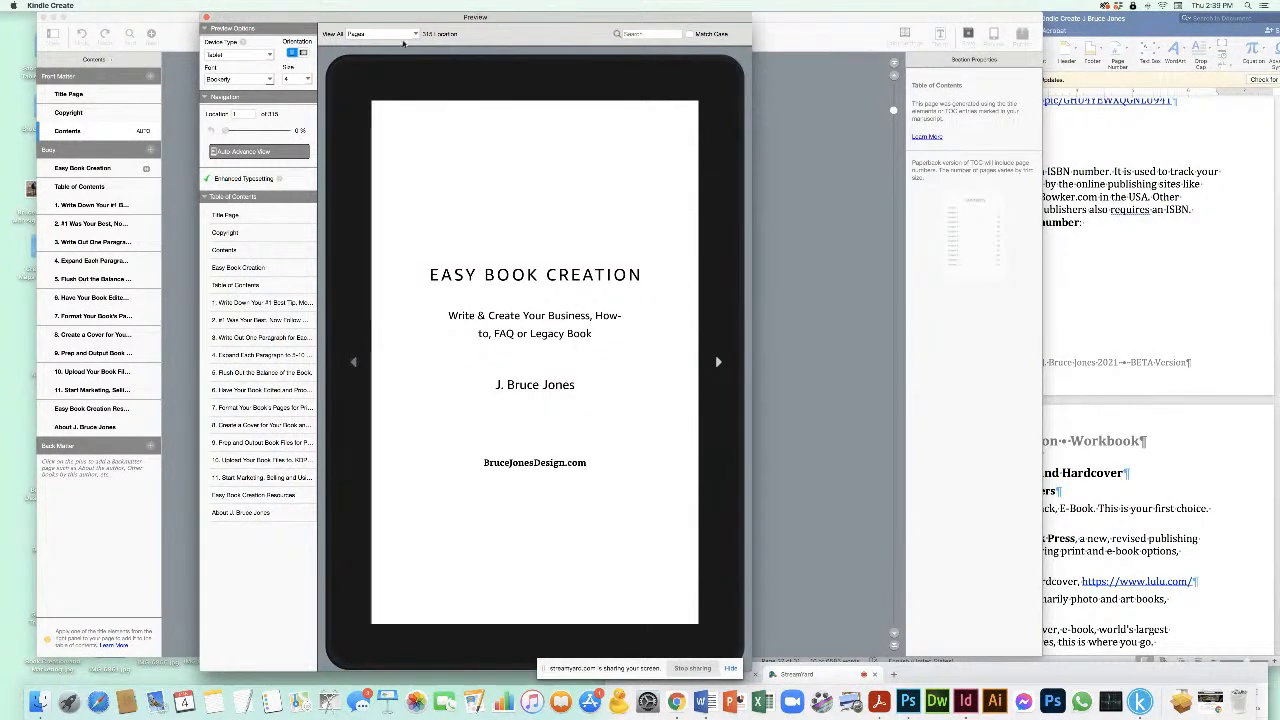
mouse_move(437, 16)
mouse_down()
mouse_move(517, 16)
mouse_move(443, 16)
mouse_up()
Step: Look through the preview's available device types and fonts, keeping the Tablet and Bookerly settings
click(230, 54)
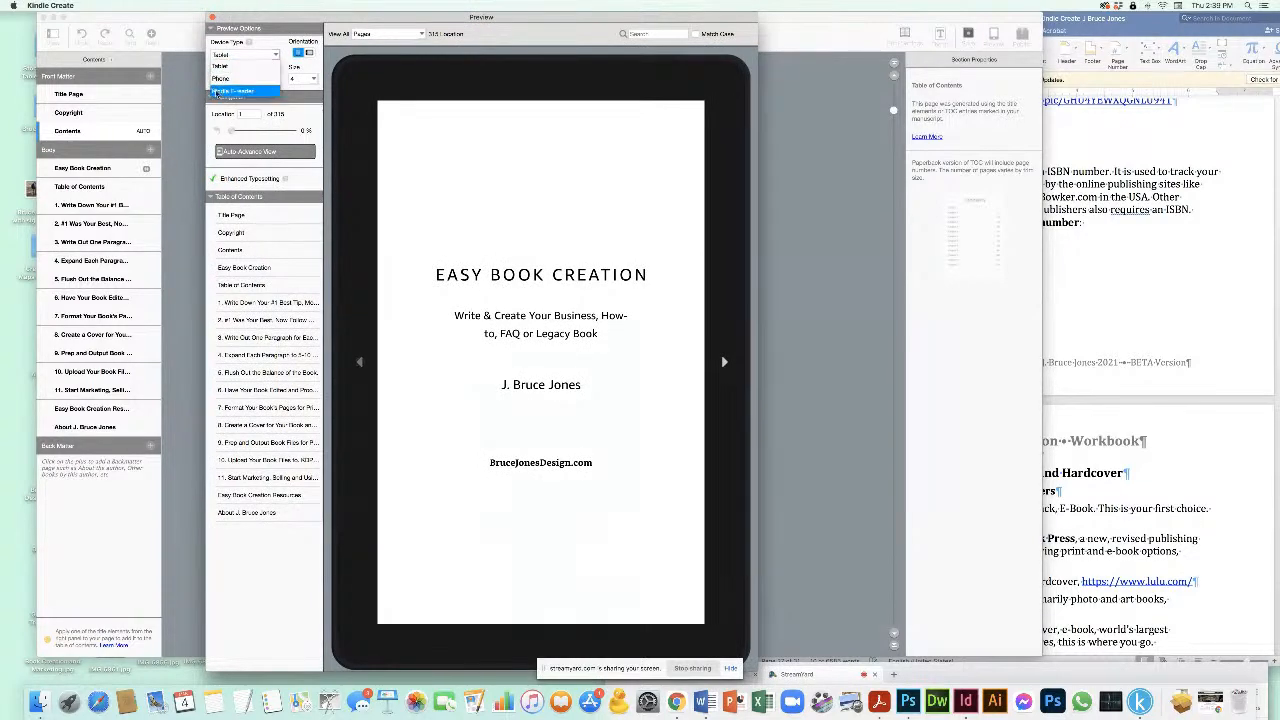
click(228, 90)
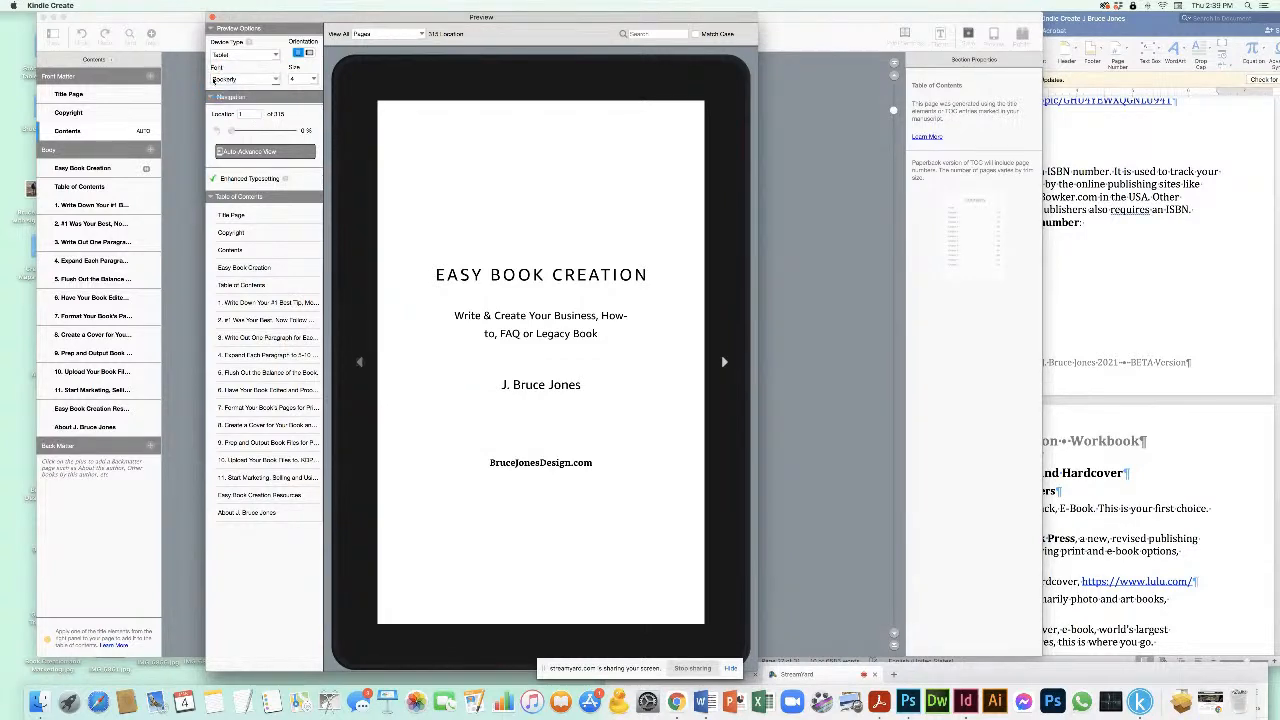
click(277, 80)
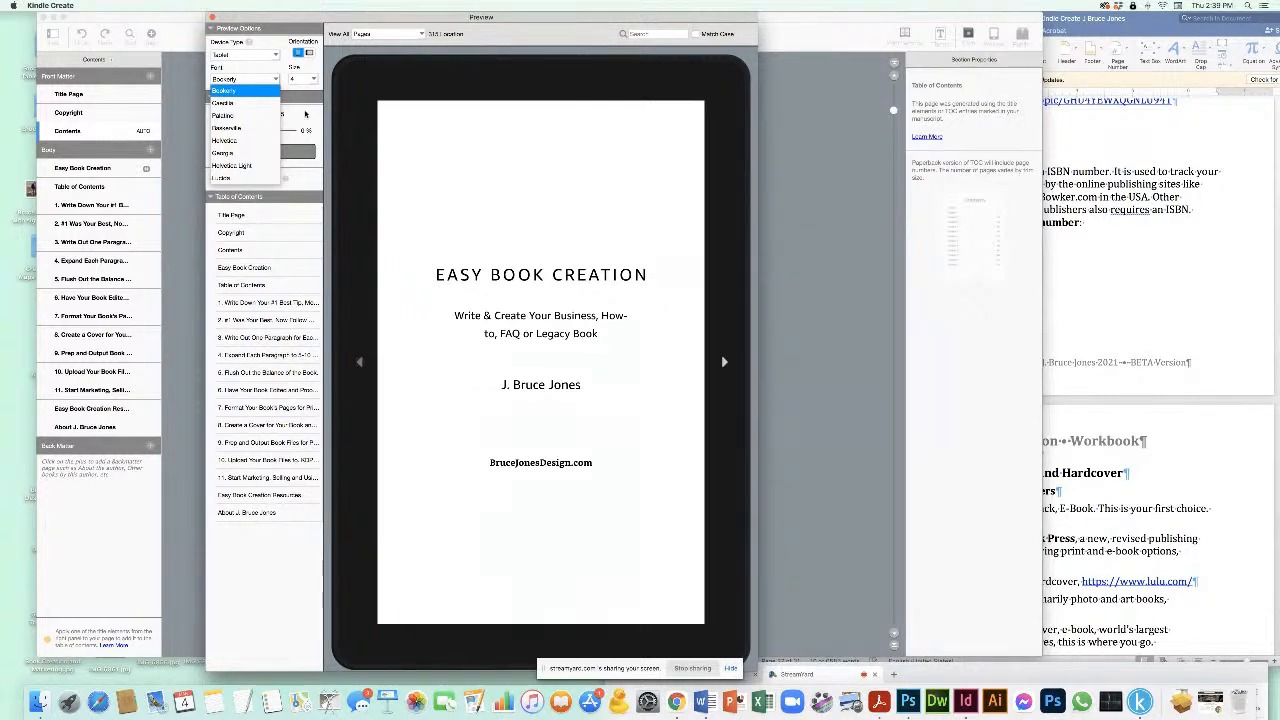
click(319, 102)
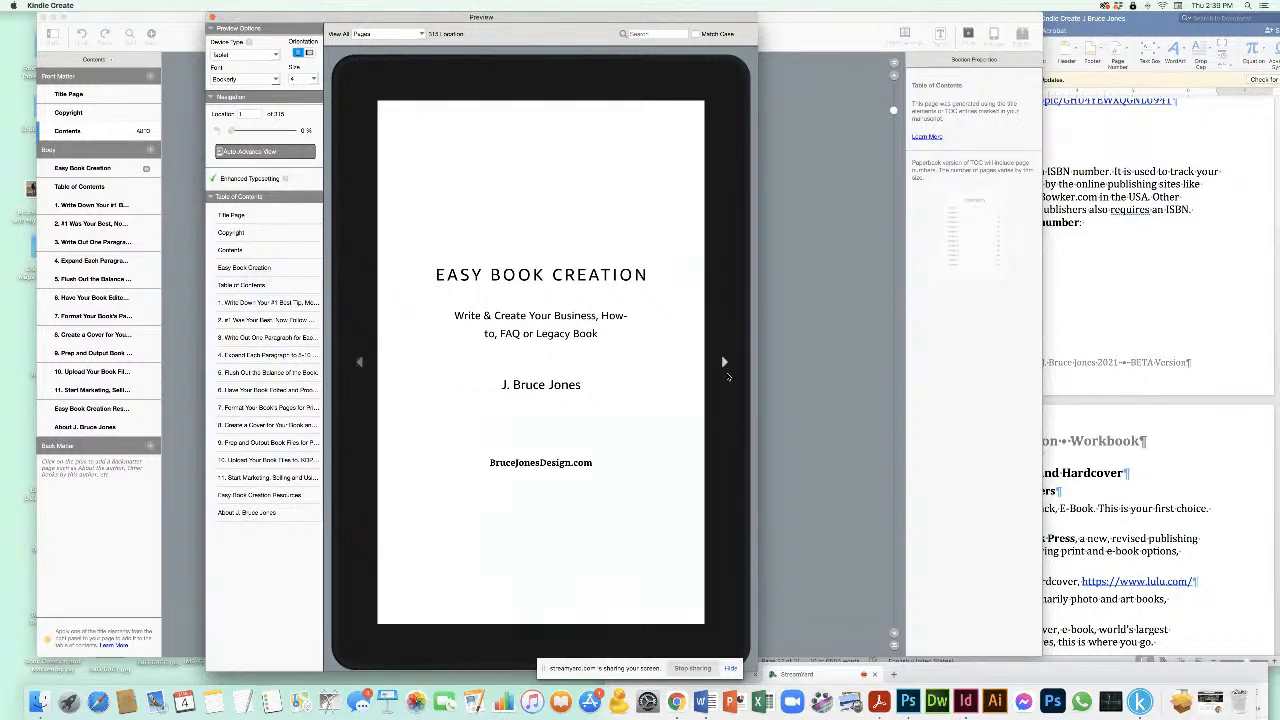
Step: Page through the preview from the title page to chapter 1, return to the Table of Contents page, and close the preview
click(724, 363)
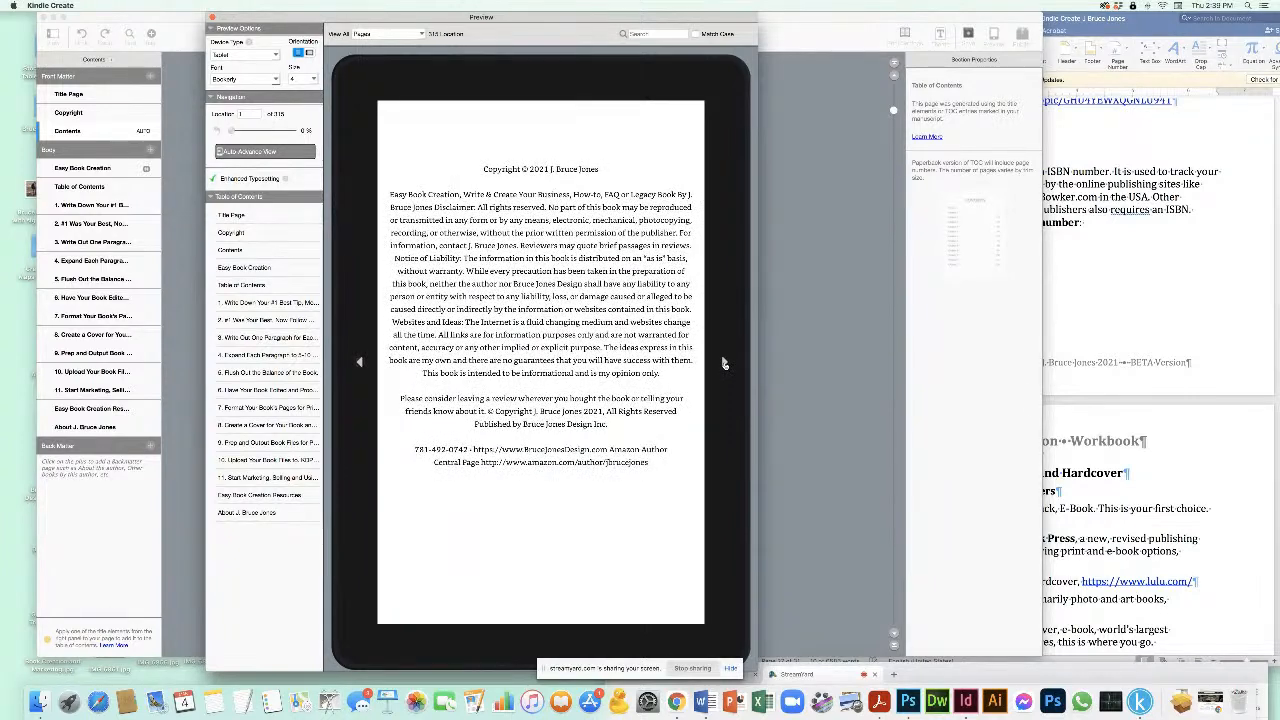
click(724, 363)
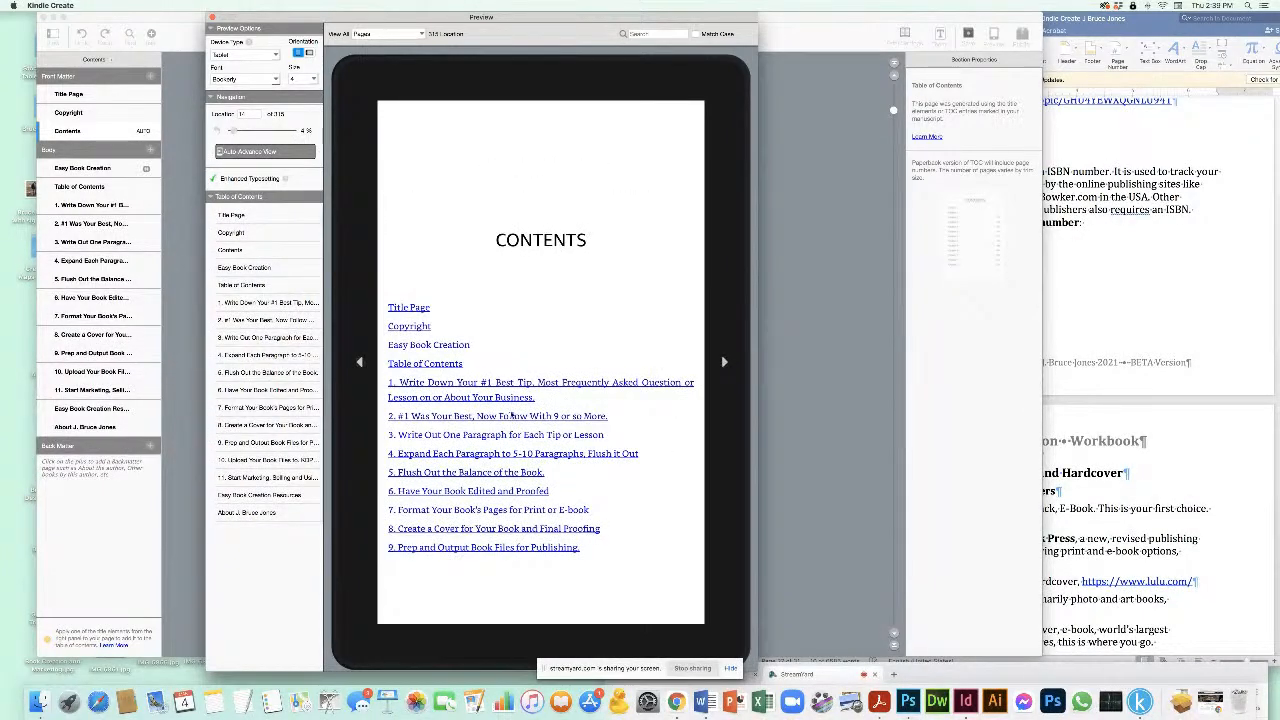
click(724, 363)
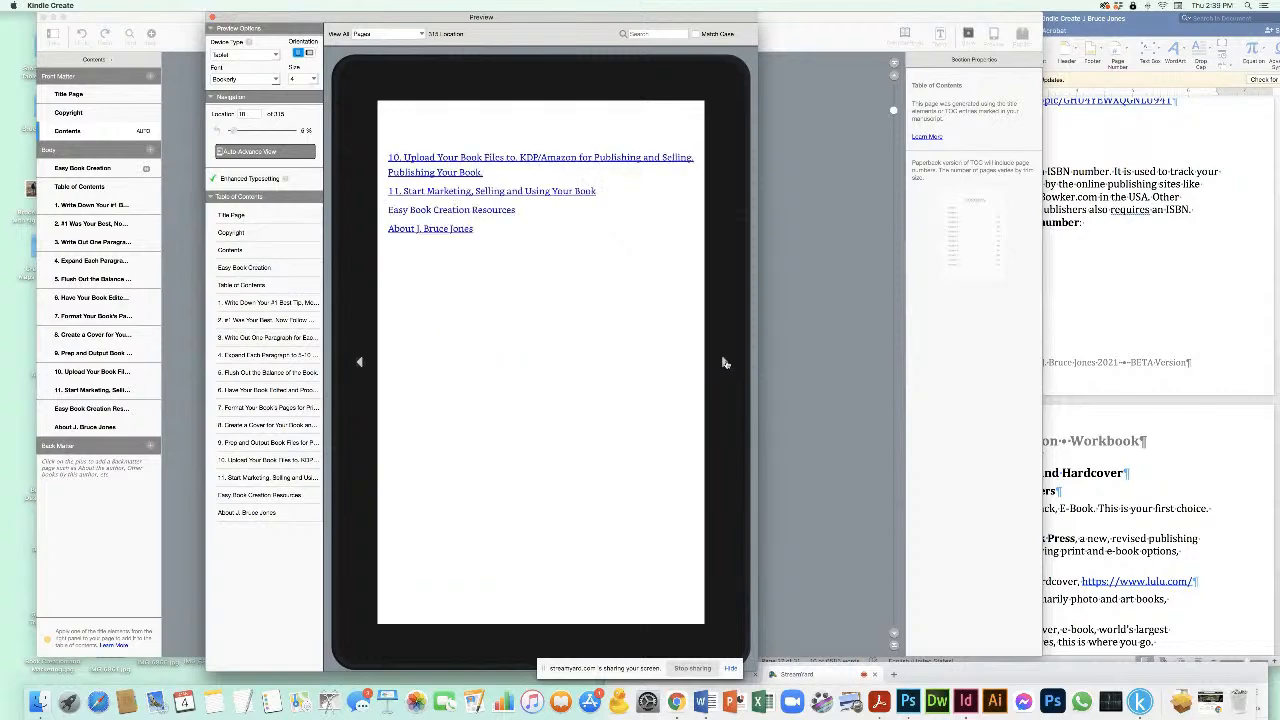
click(724, 363)
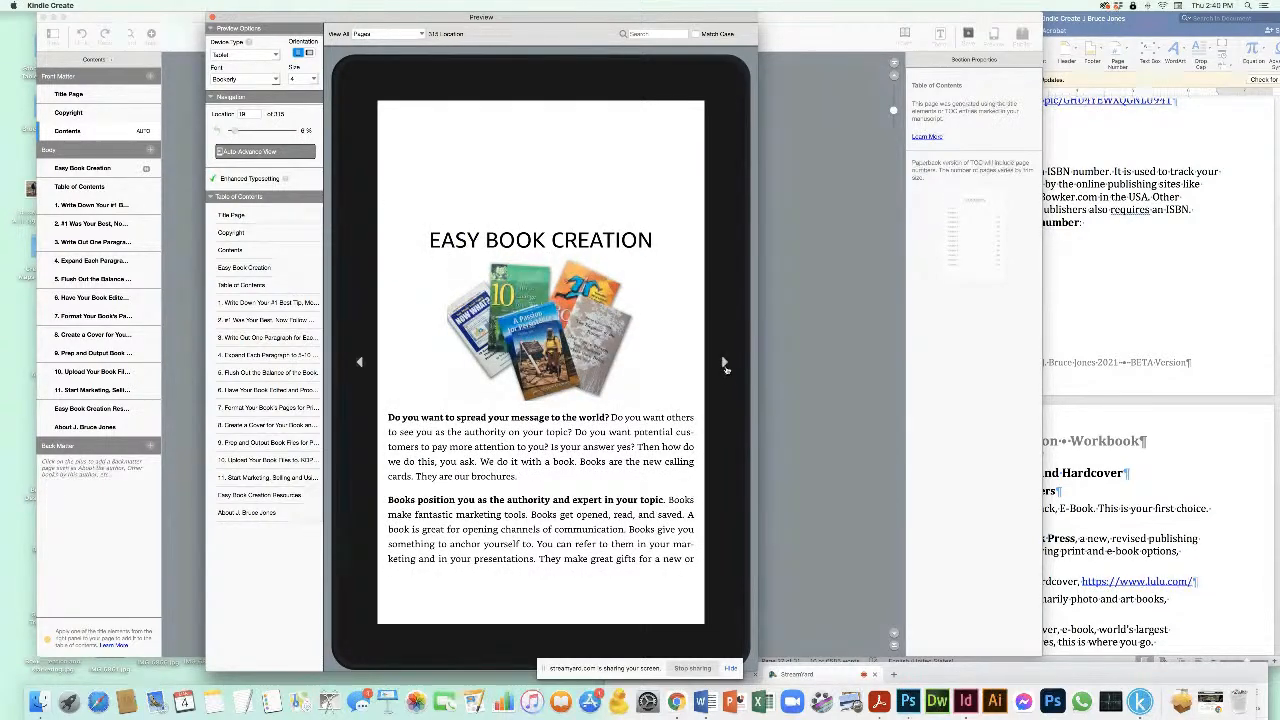
click(724, 363)
click(724, 363)
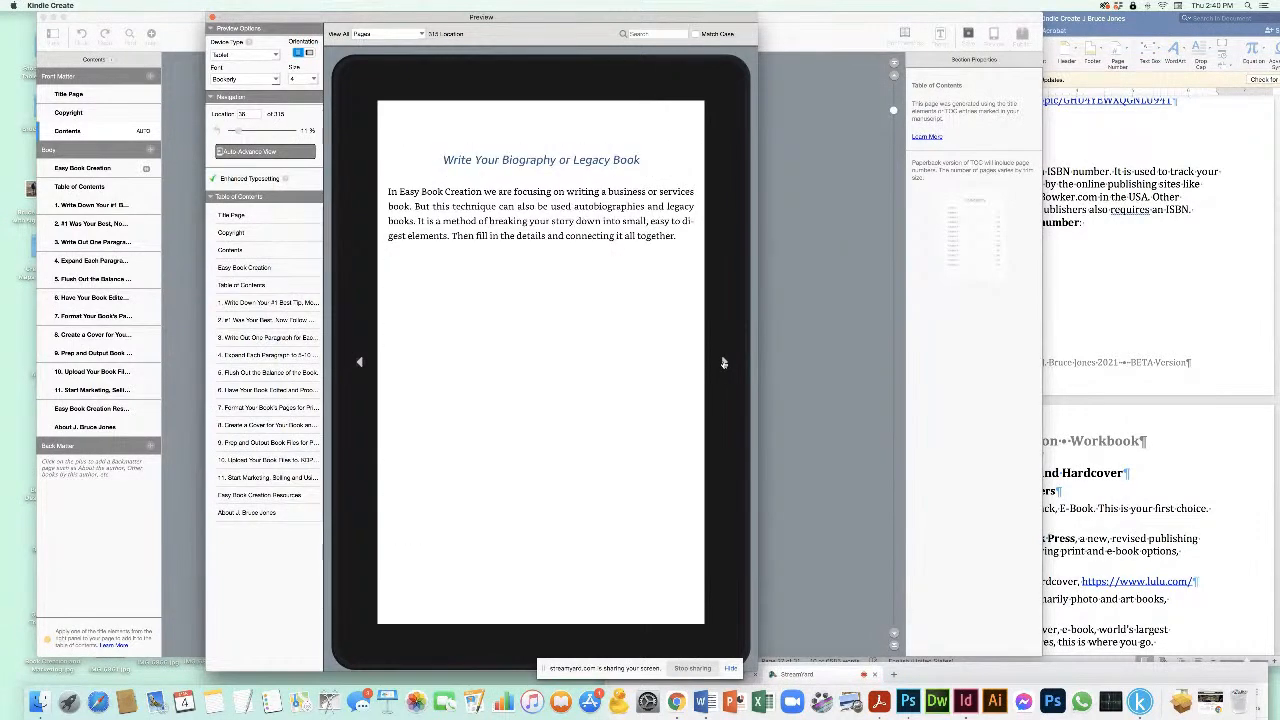
click(724, 363)
click(724, 363)
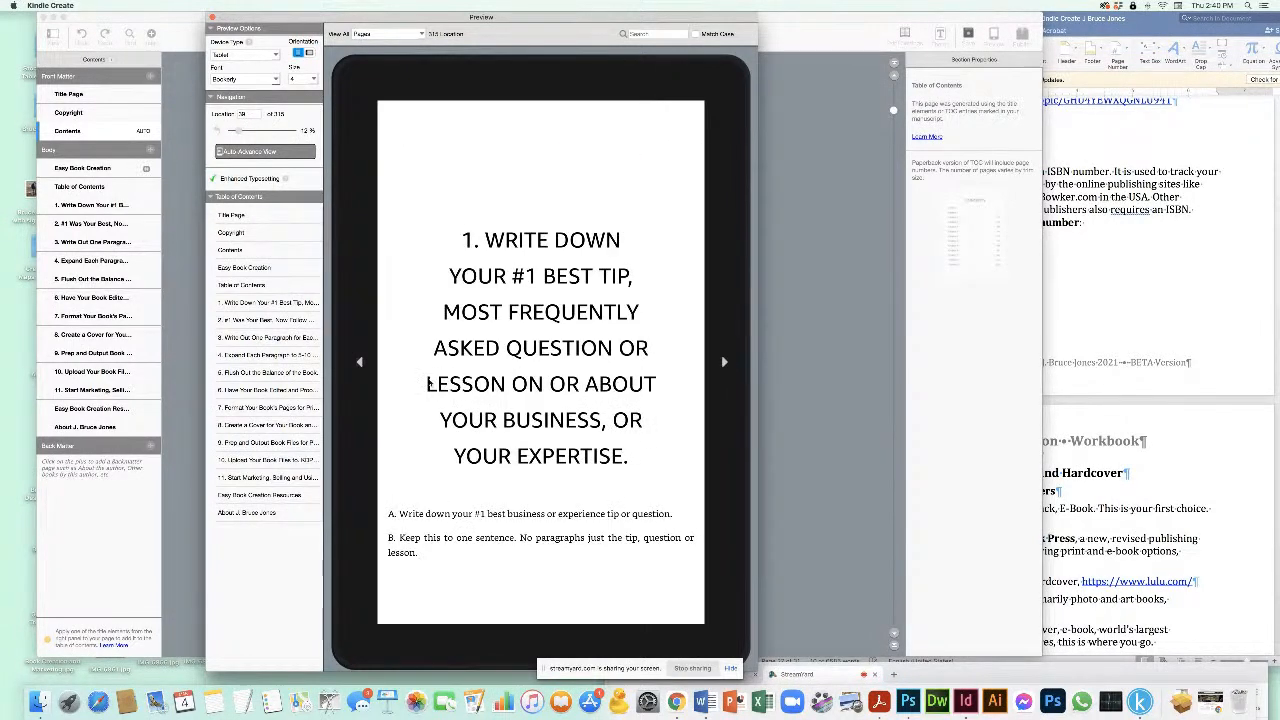
click(358, 363)
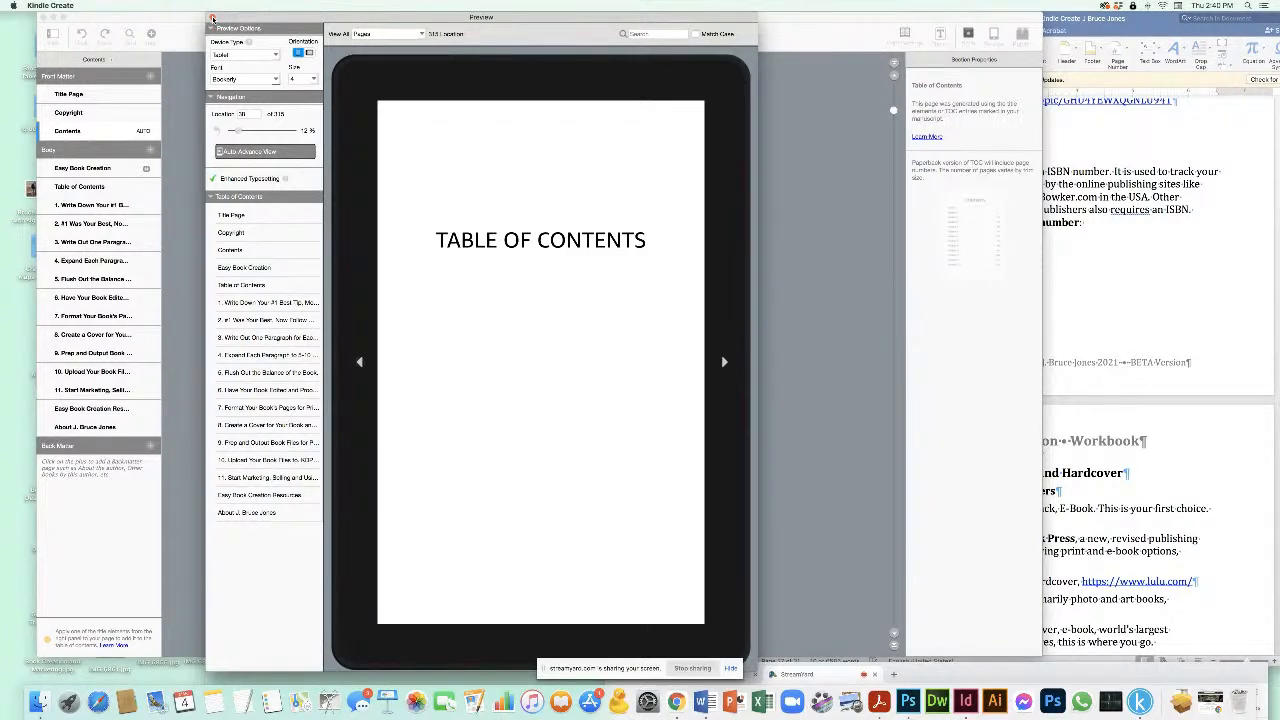
key(super+q)
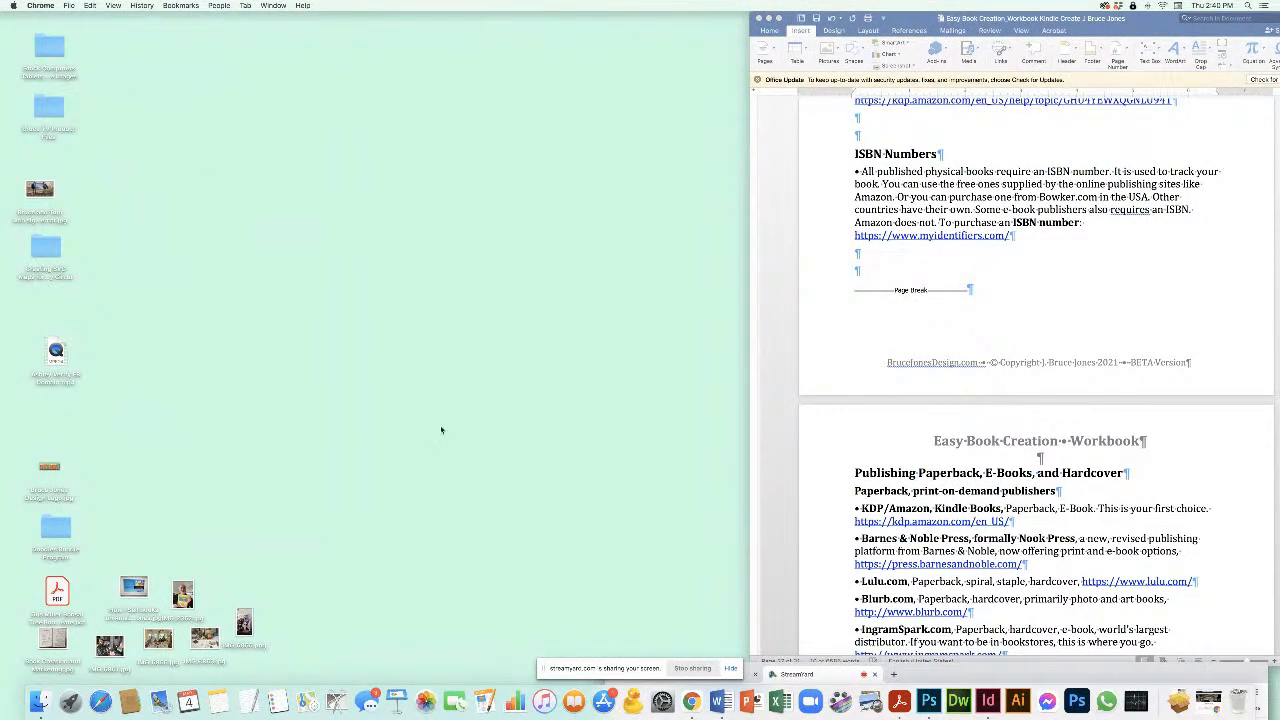
Step: Relaunch Kindle Create, dismiss the crash report, and reopen the recent Easy Book Creation Workbook project
click(433, 468)
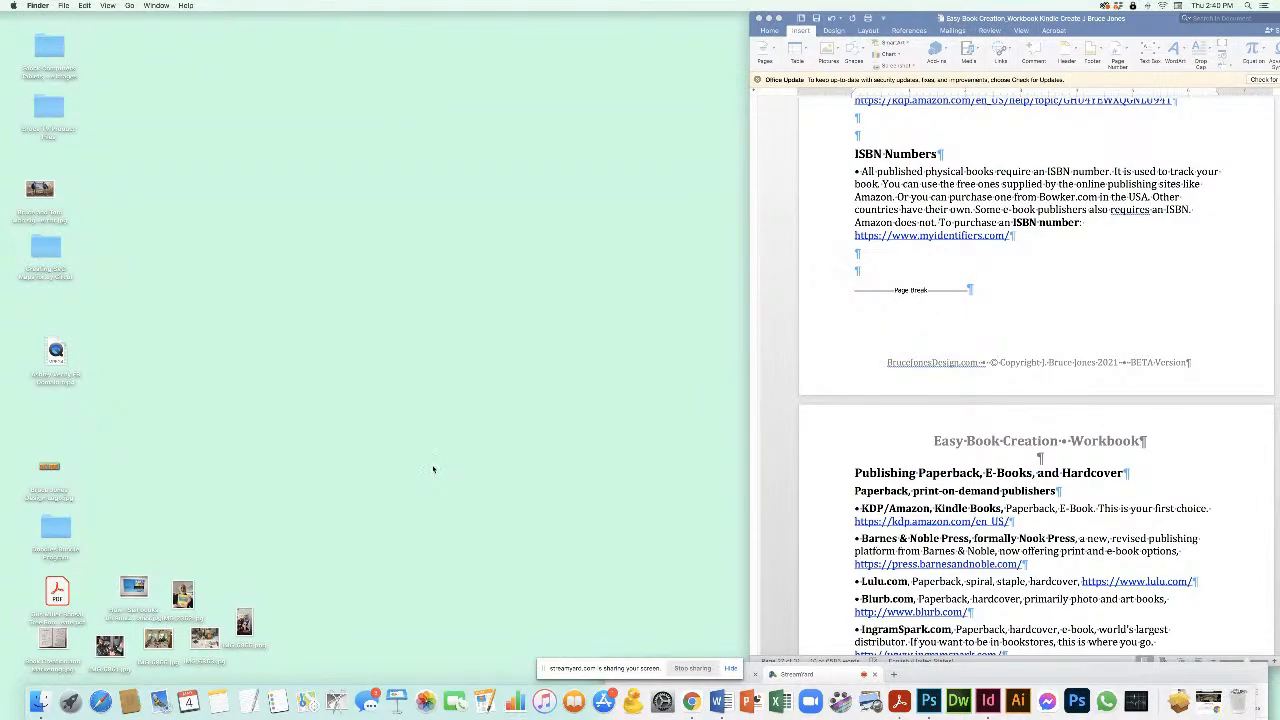
key(F4)
click(514, 222)
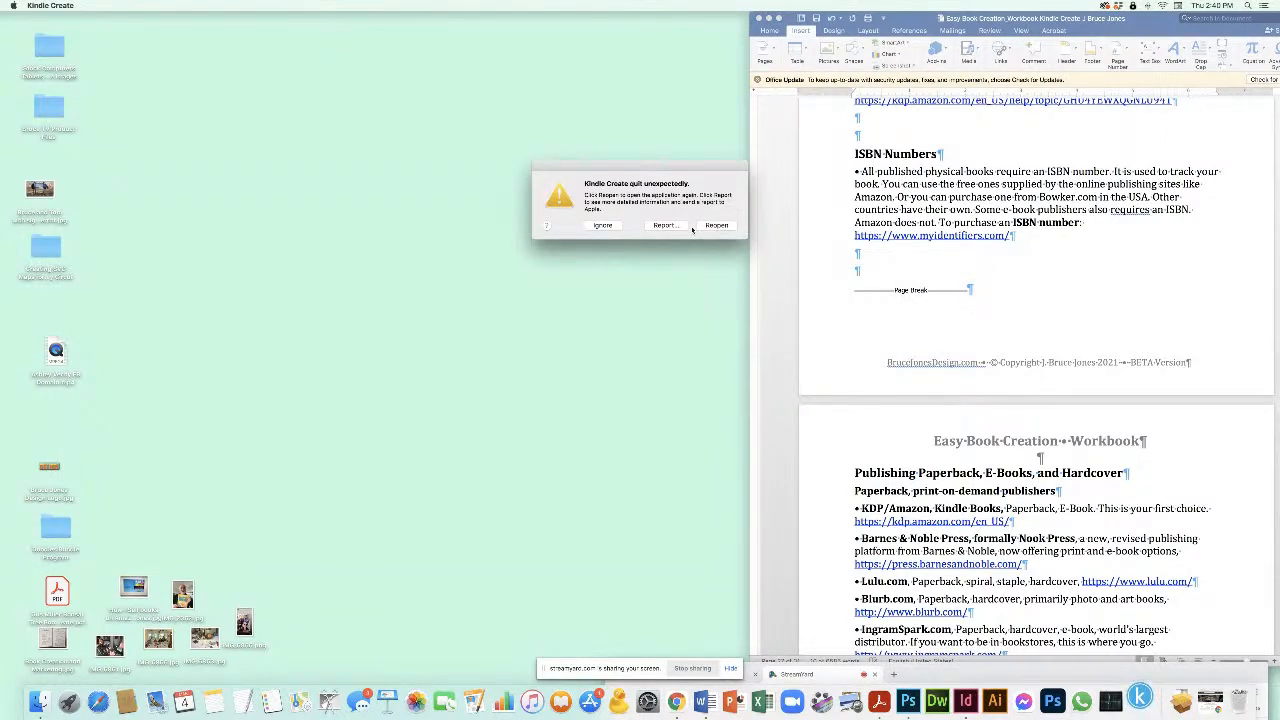
click(604, 227)
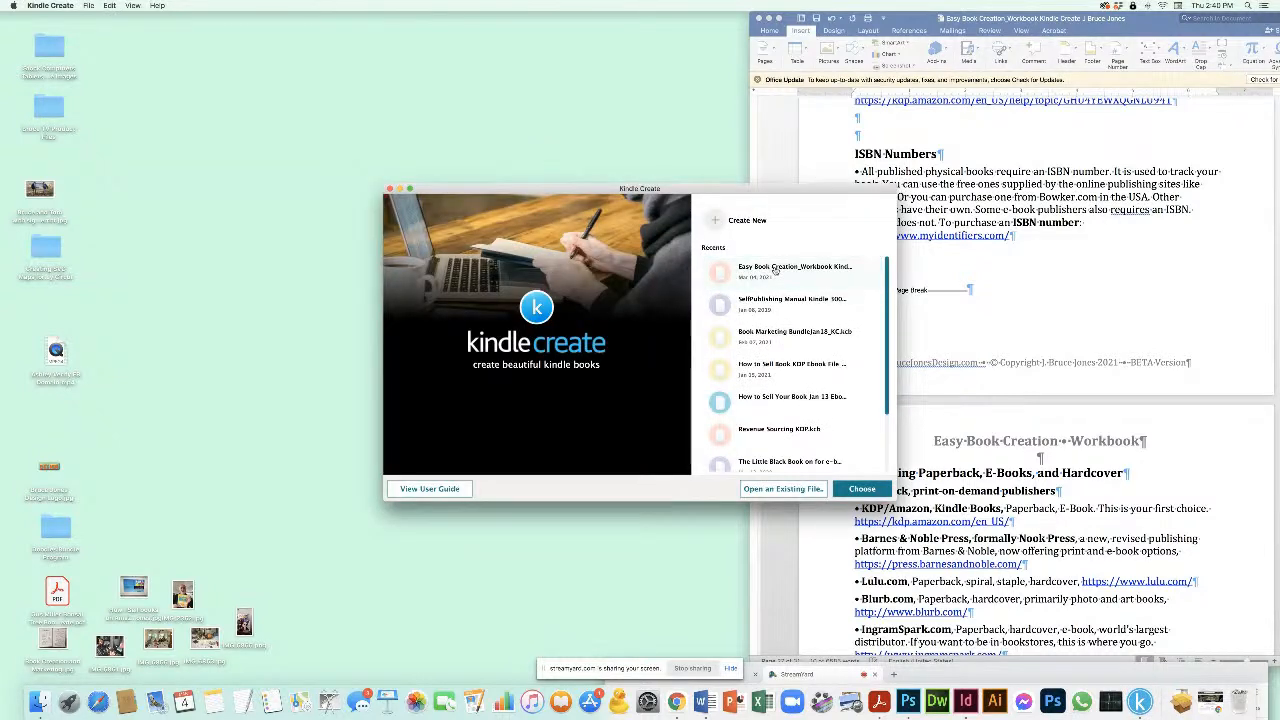
double_click(774, 268)
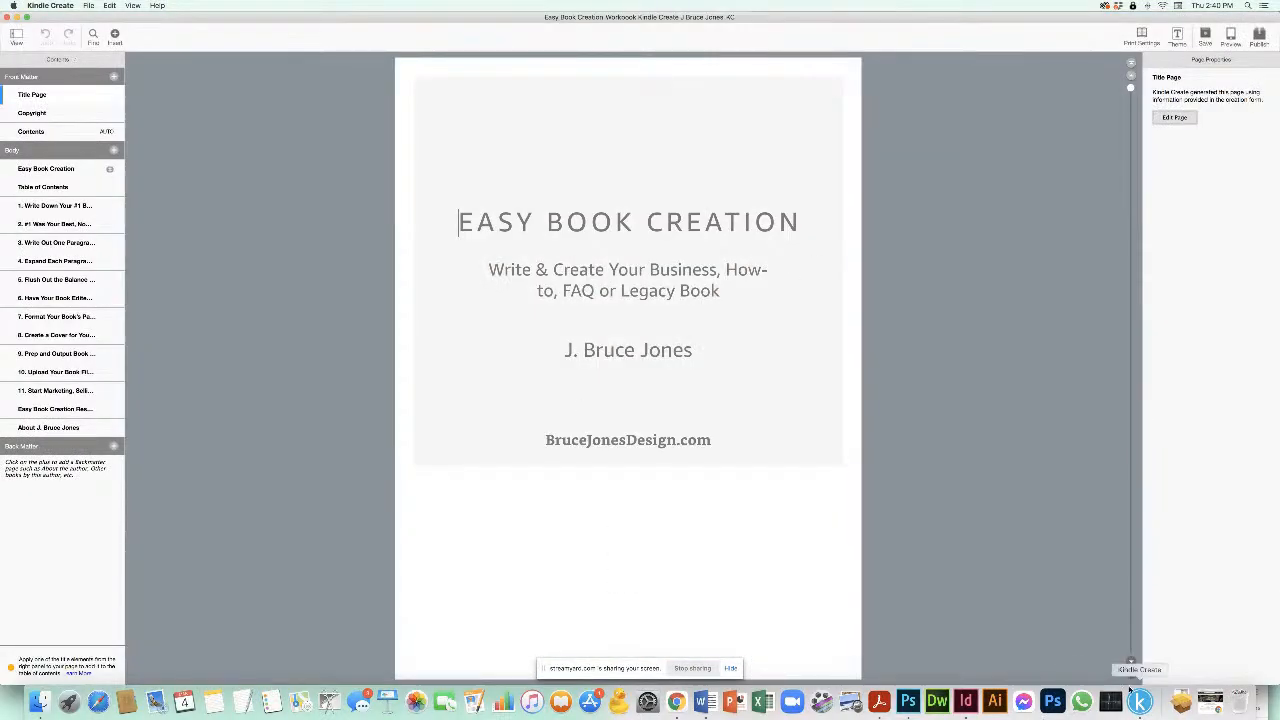
Step: Check the reopened book's front matter from the Copyright page through Contents to the Easy Book Creation chapter
click(1131, 664)
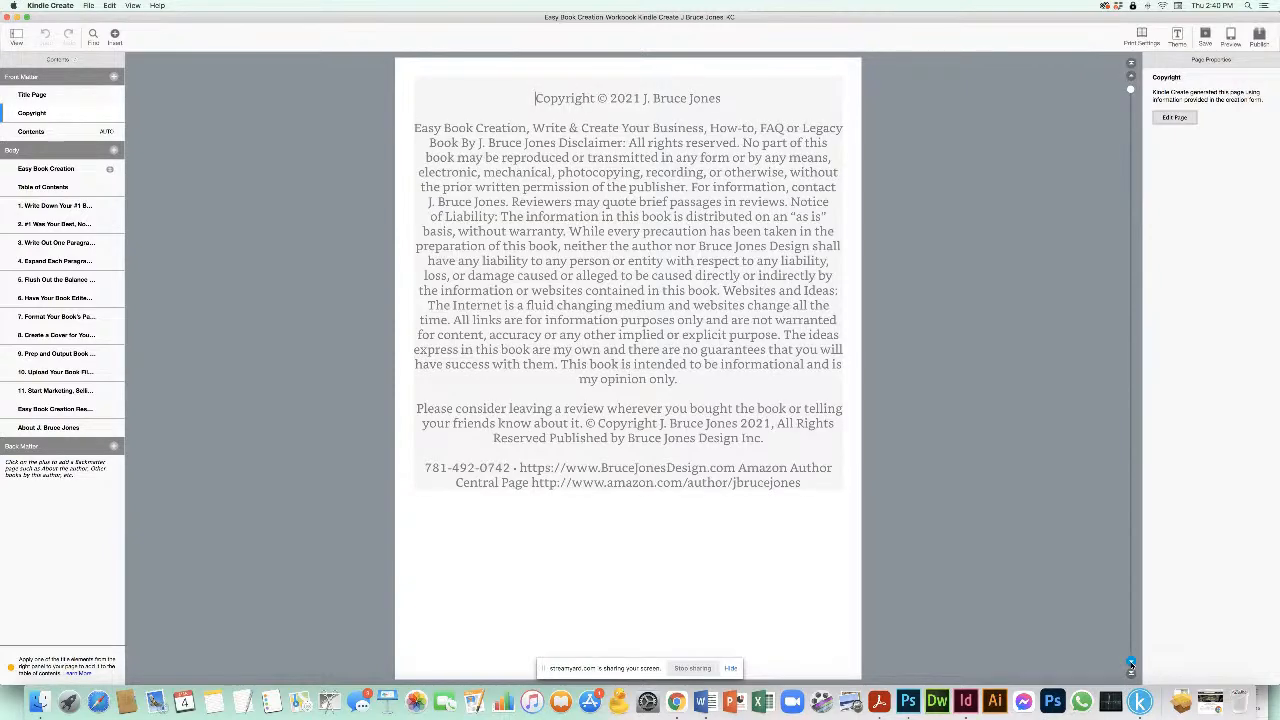
click(1131, 664)
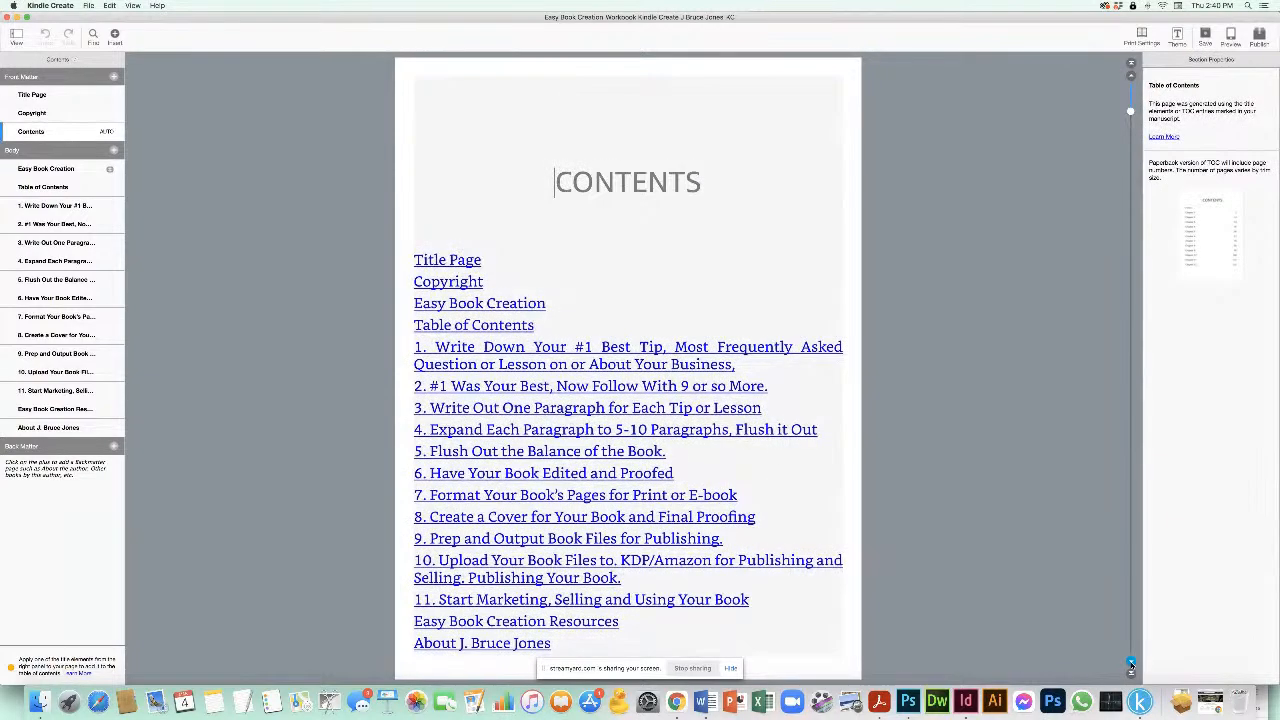
click(1131, 664)
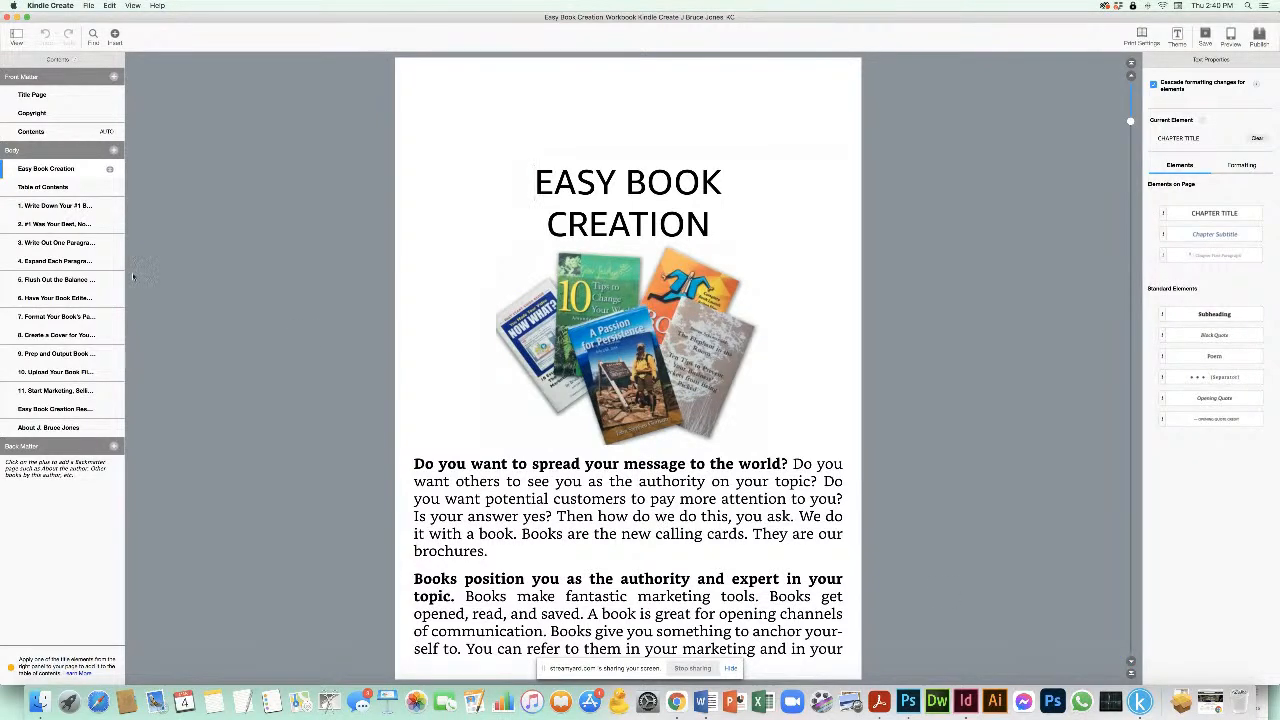
Step: Delete the old Table of Contents chapter from the body, including its leftover empty entry, and save the book
click(42, 188)
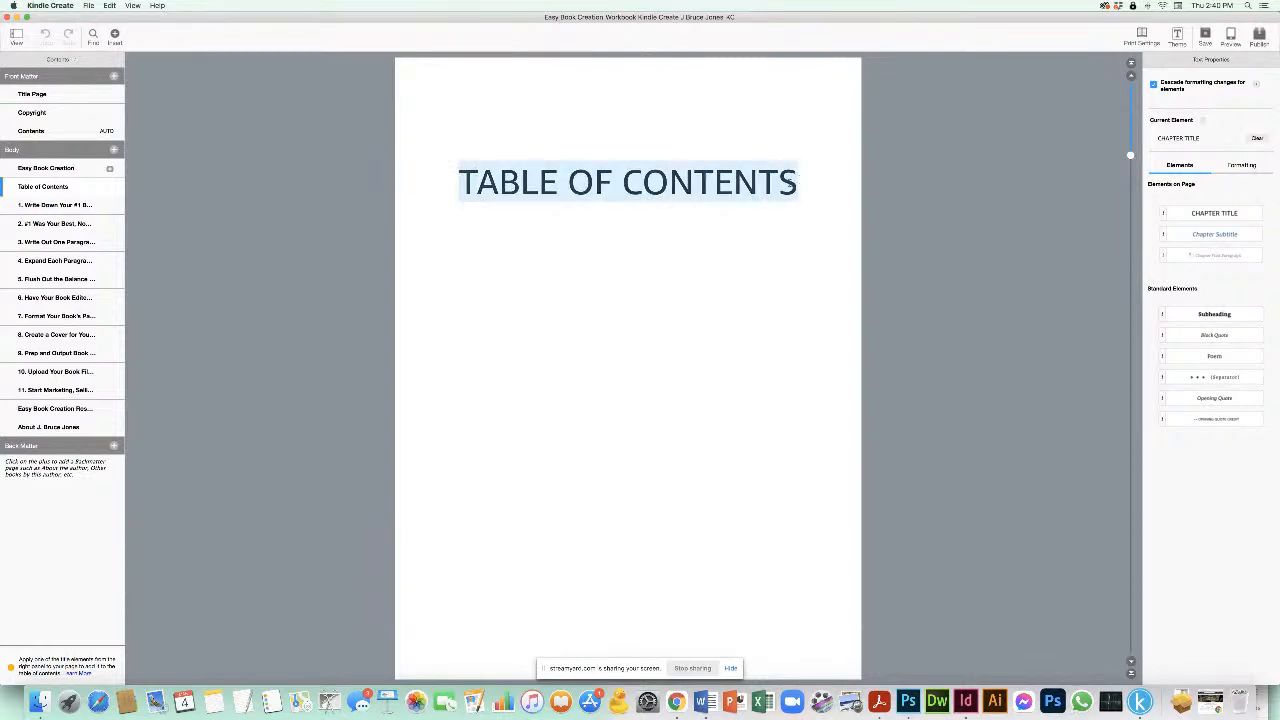
key(BackSpace)
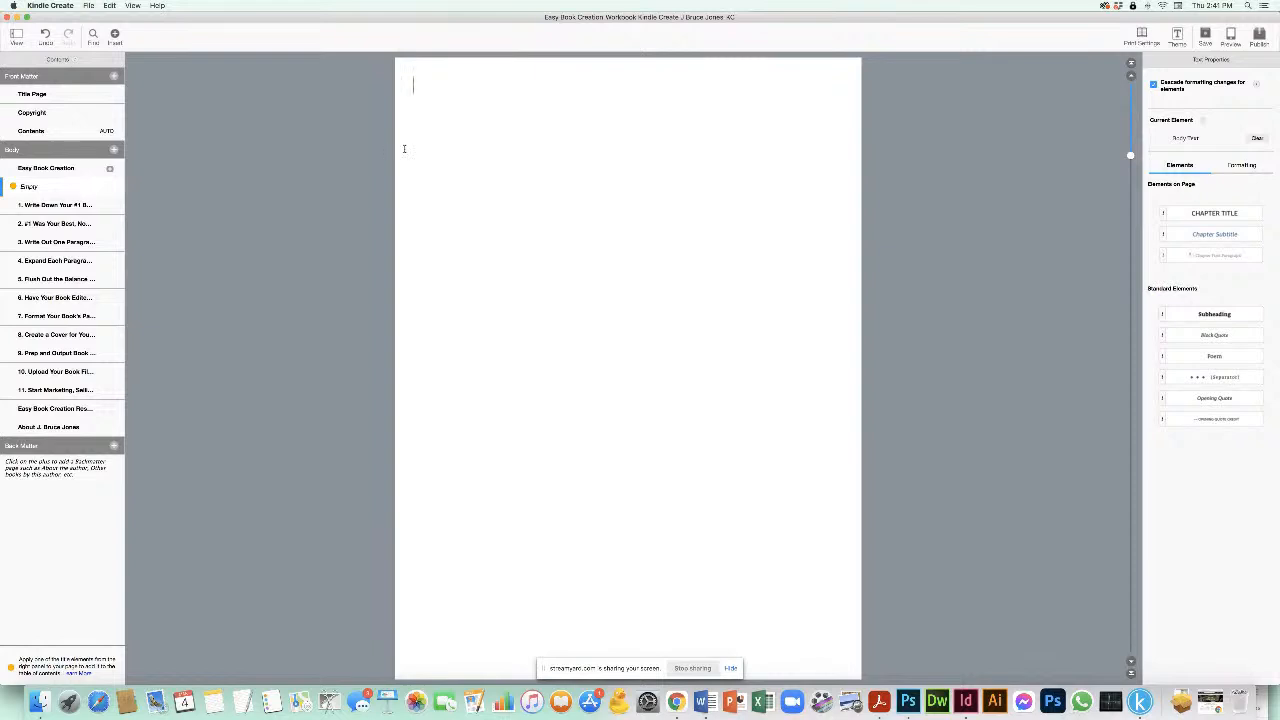
text(Write Your Biography or Legacy Book In Easy Book Creation we are focusing on writing a business or services book. But this technique can also be used autobiographies and legacy books. It is a method of breaking your story down into small, easy to digest elements. Then fill in the details and connecting it all together.)
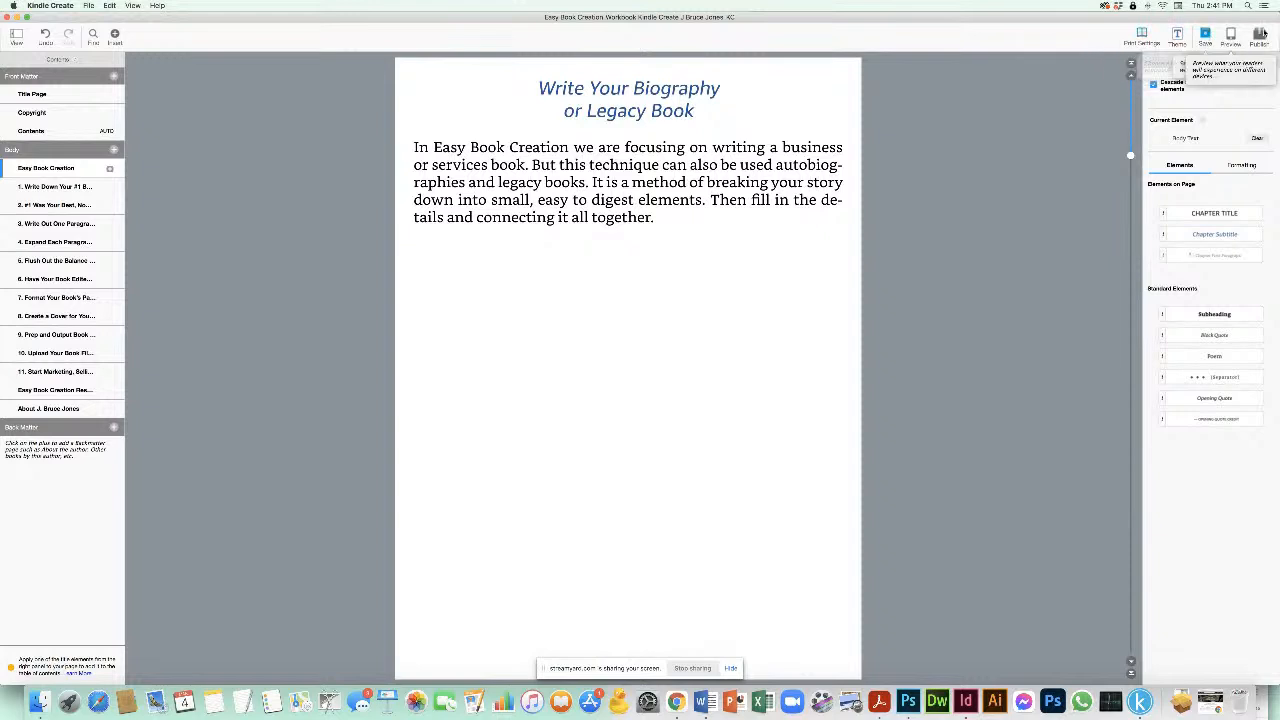
key(super+s)
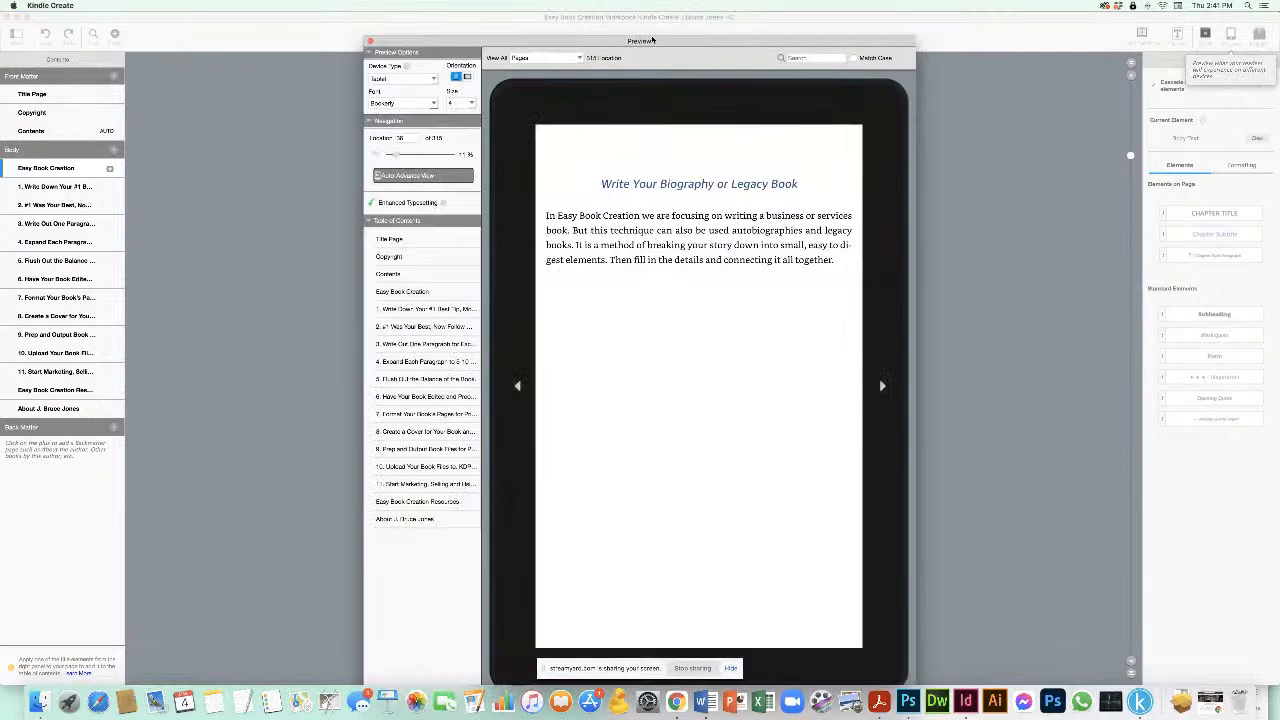
Step: Page through the tablet preview from the title page through Copyright, Contents and Easy Book Creation to chapter 2
drag(652, 40, 494, 37)
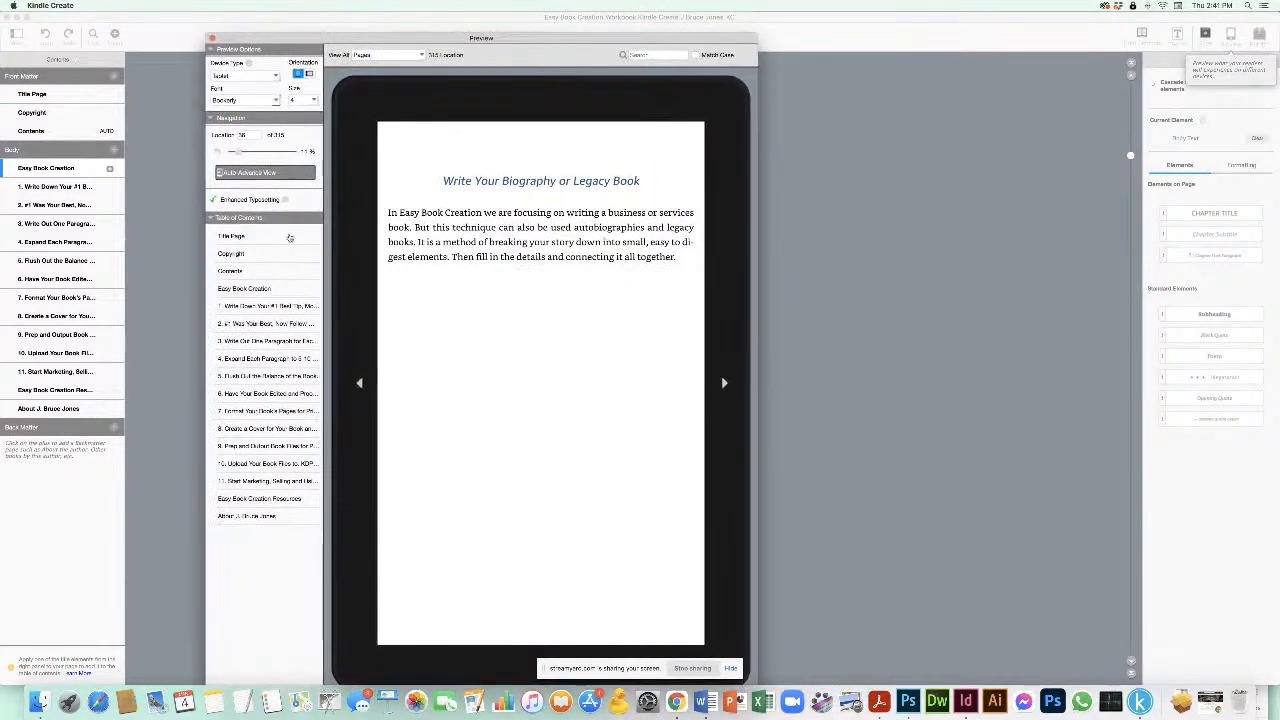
click(231, 238)
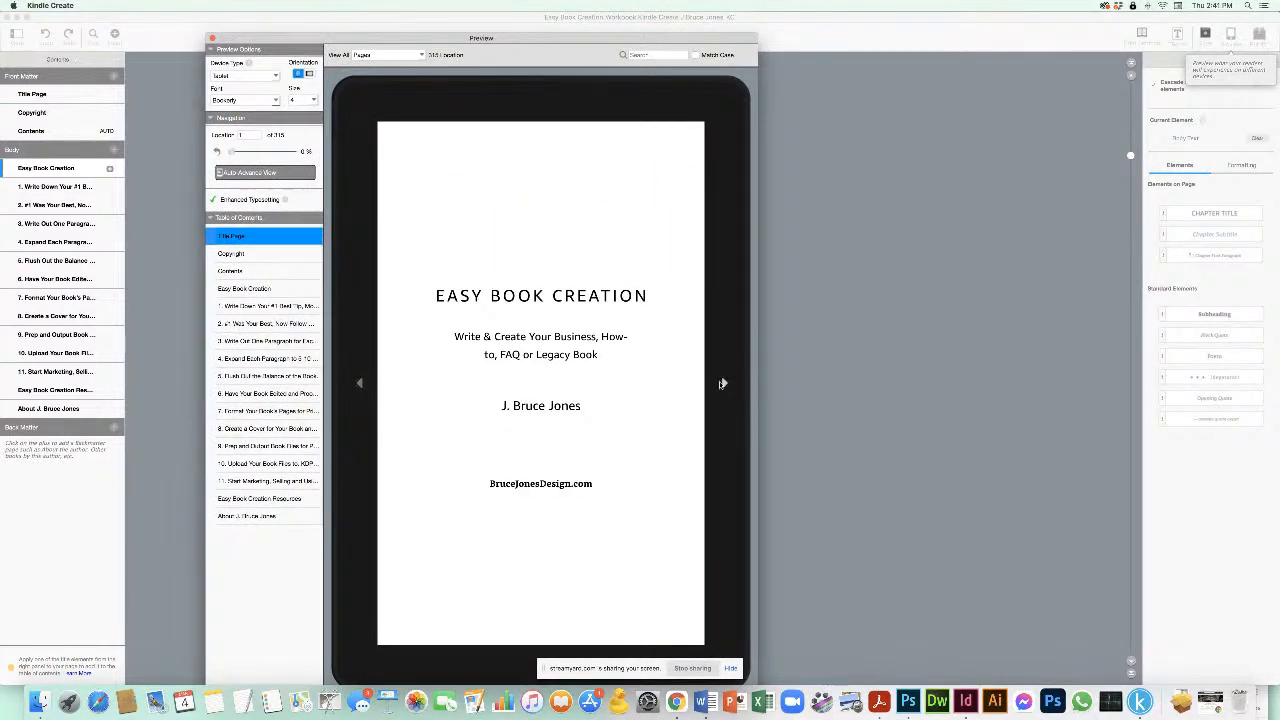
click(724, 383)
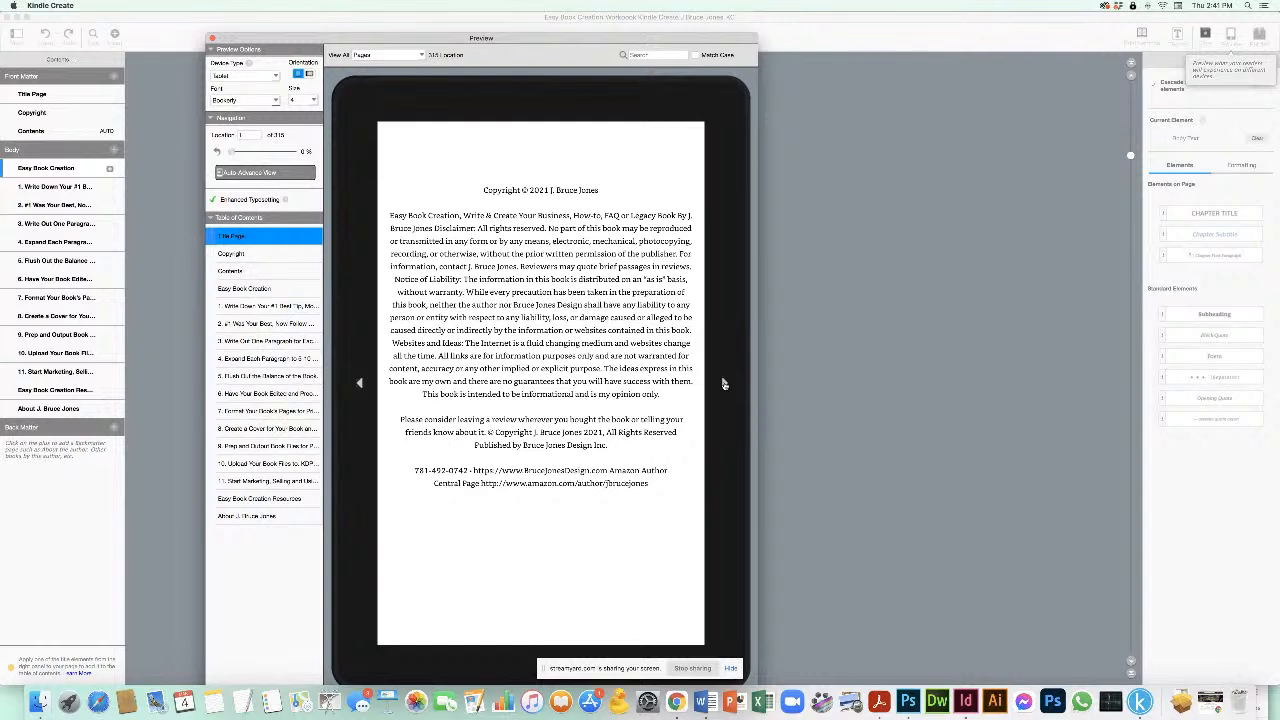
click(724, 383)
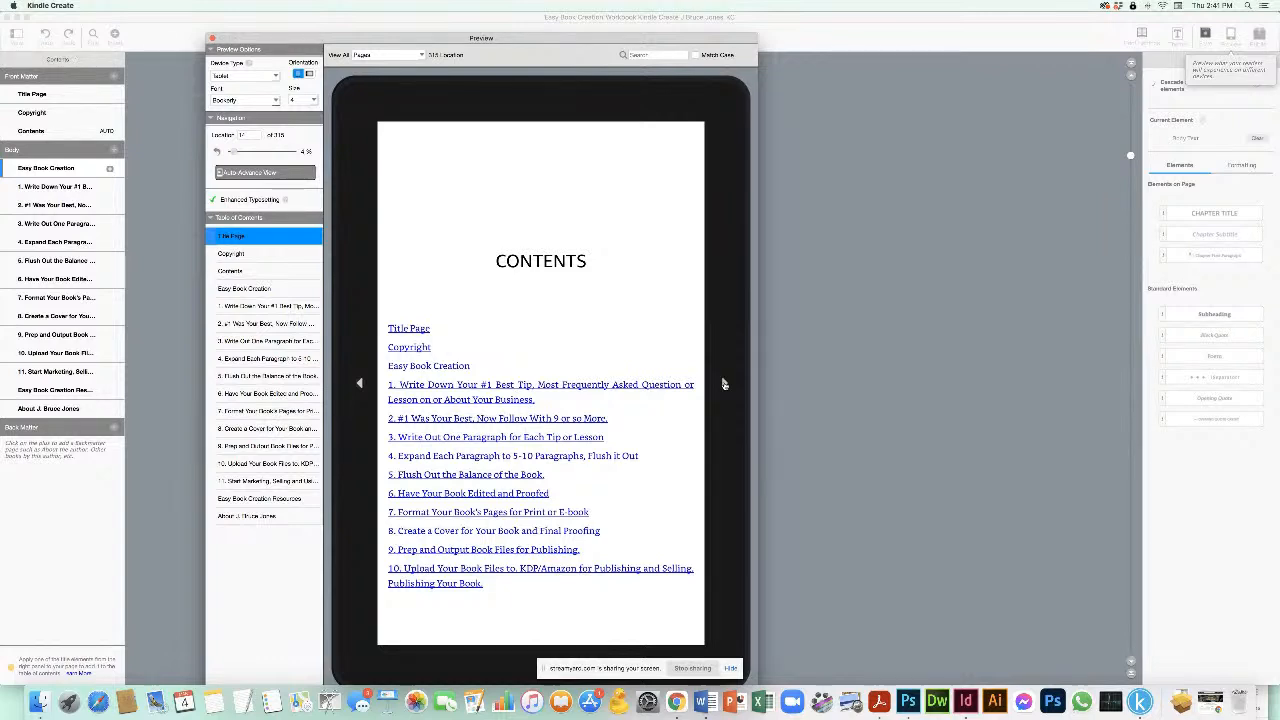
click(724, 383)
click(724, 383)
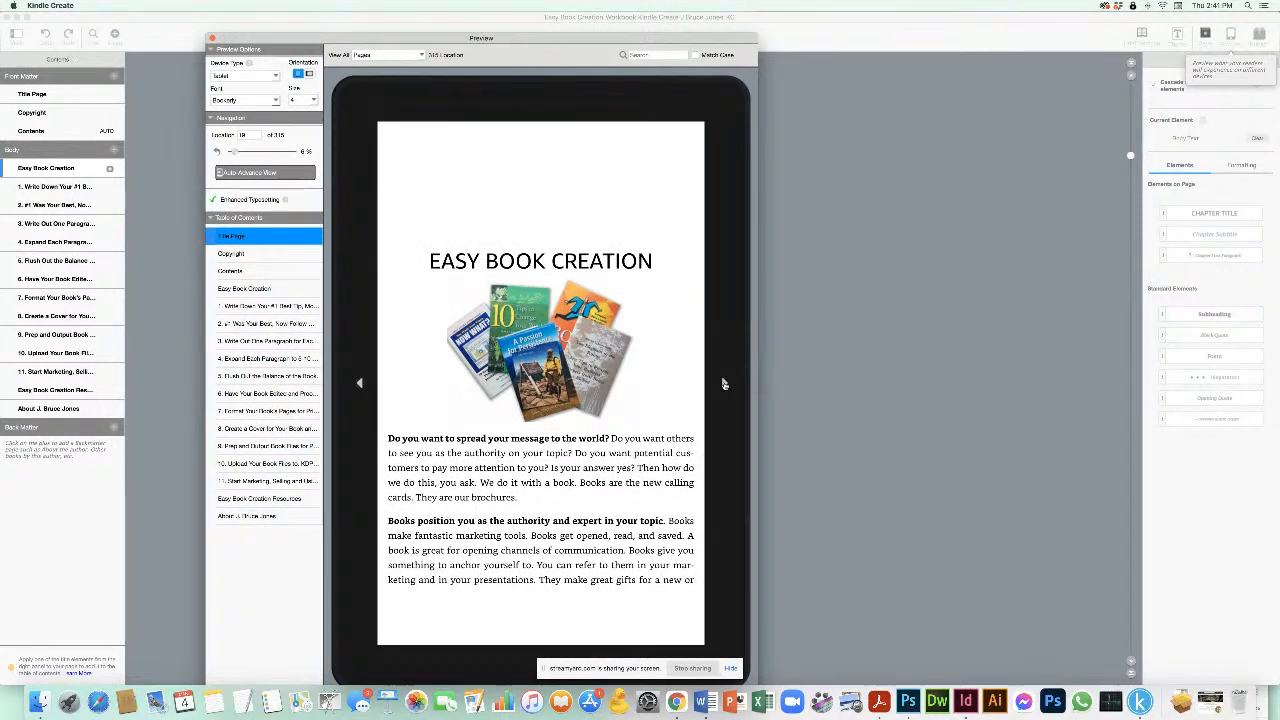
click(724, 383)
click(724, 383)
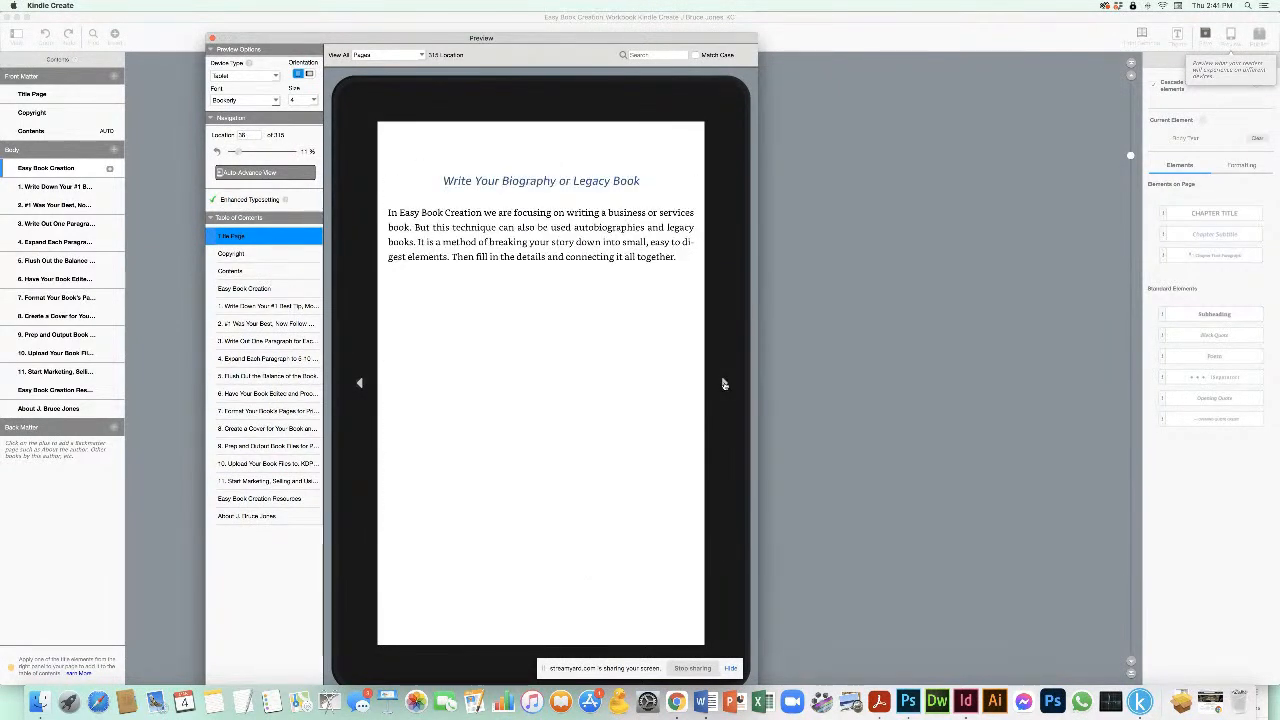
click(724, 383)
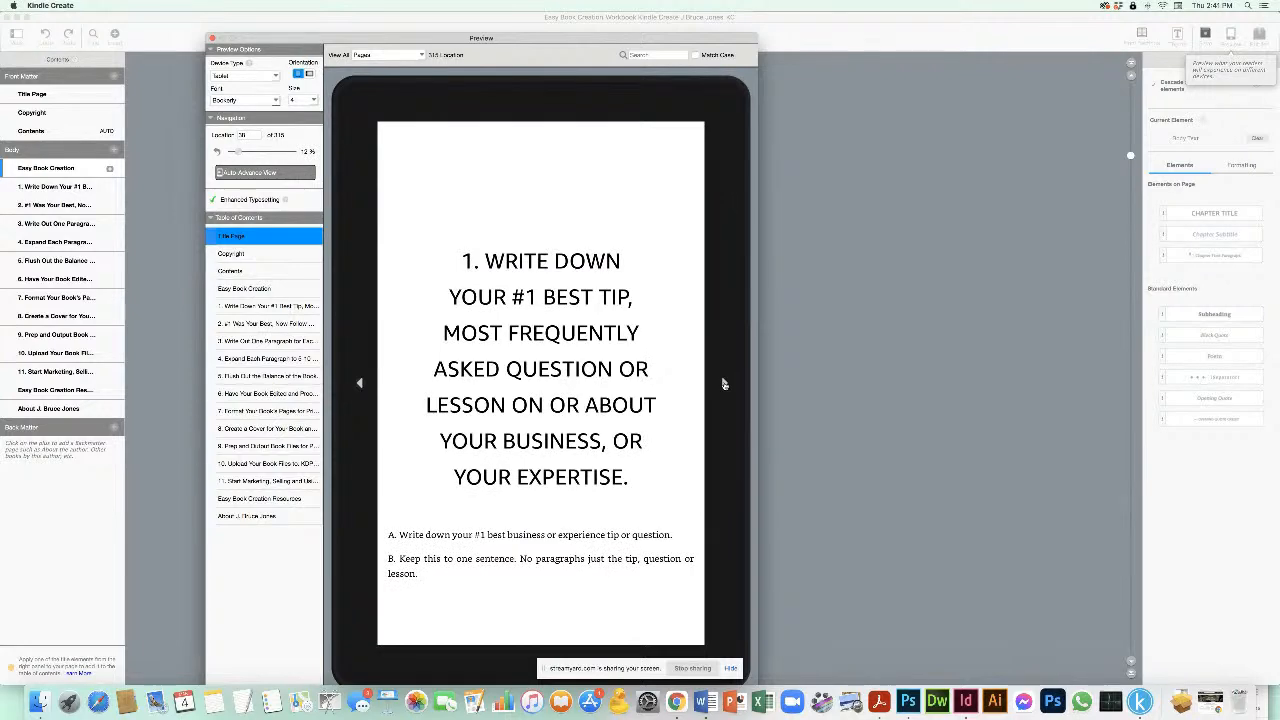
click(724, 383)
click(724, 383)
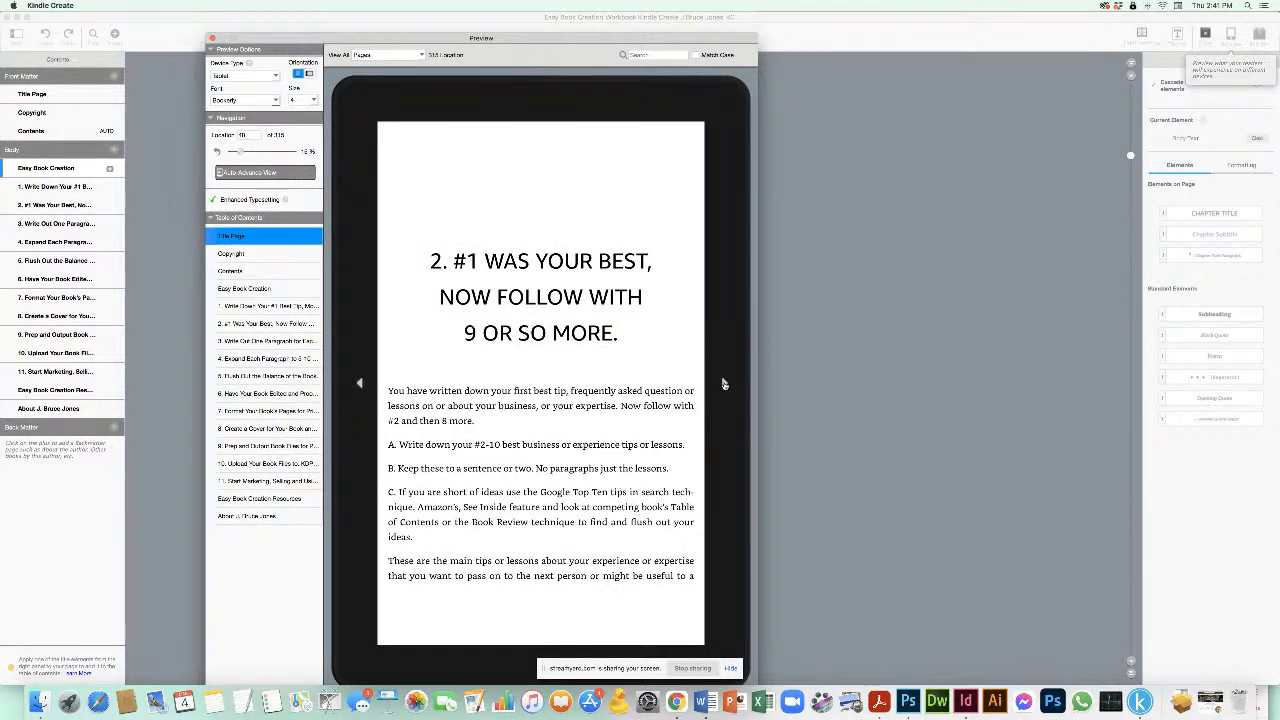
click(724, 383)
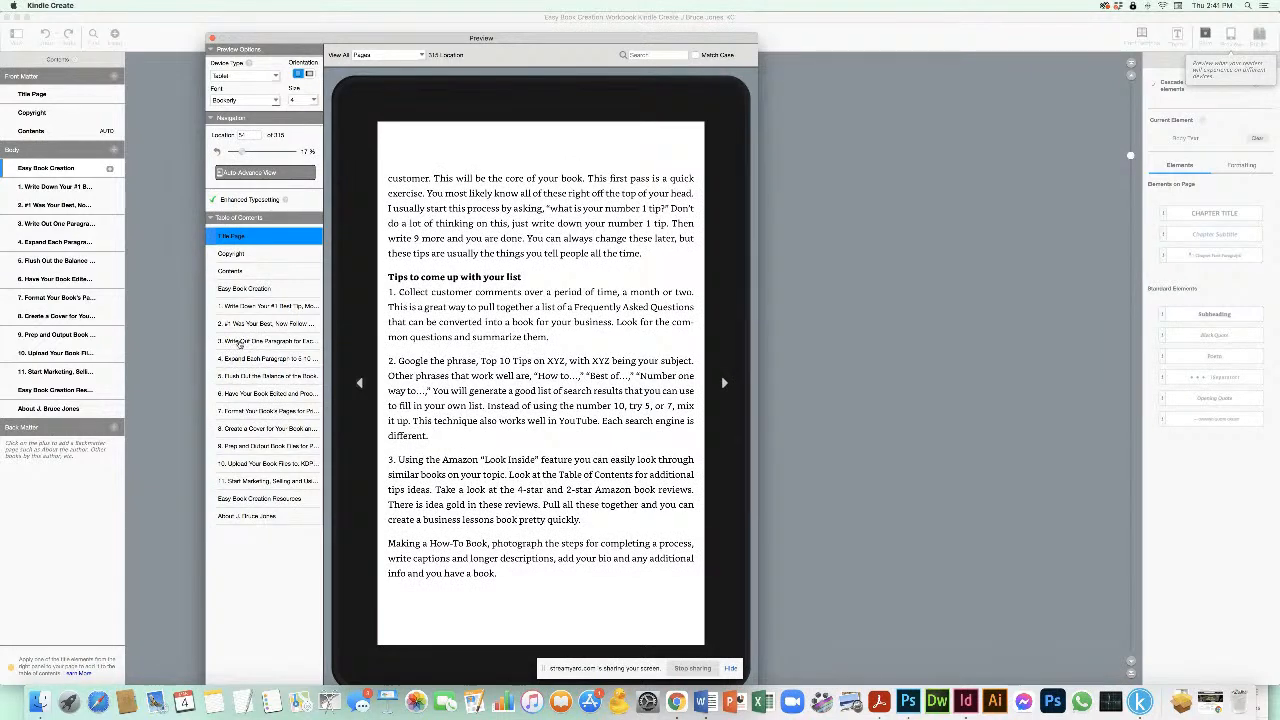
Step: Go to chapter 3 and chapter 7 in the preview and look through chapter 7's pages and subheadings
click(240, 341)
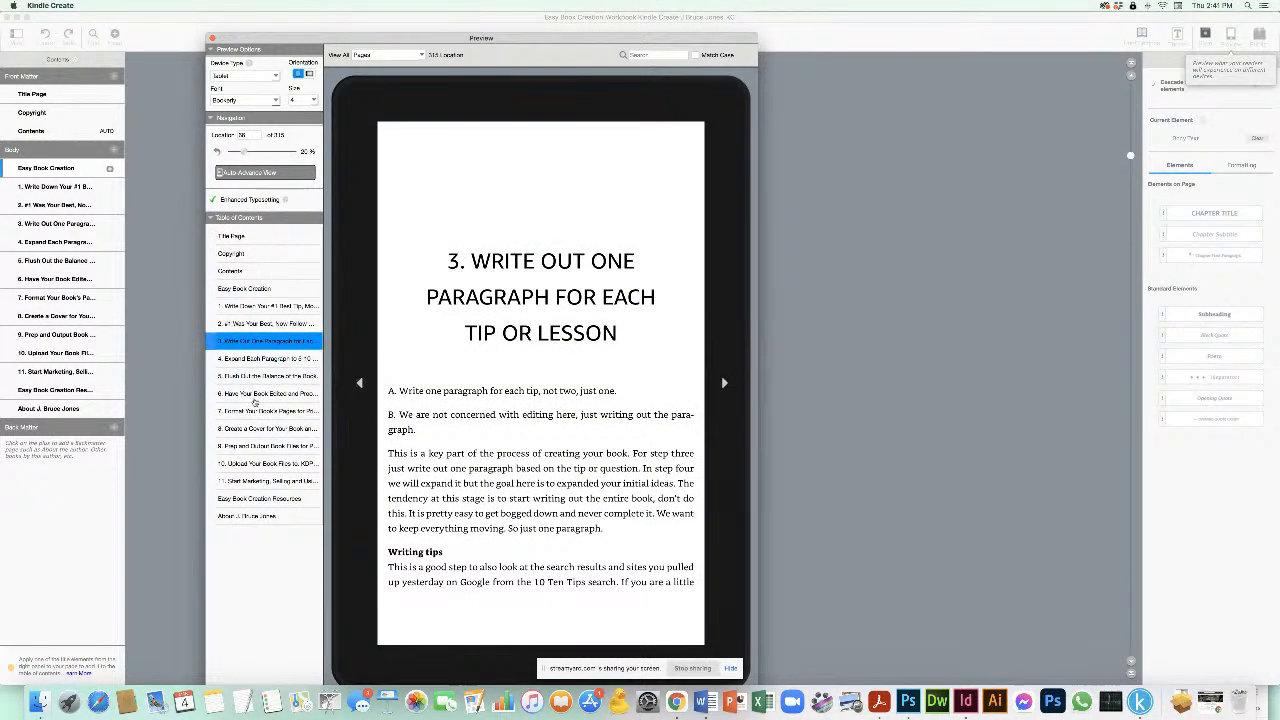
click(251, 412)
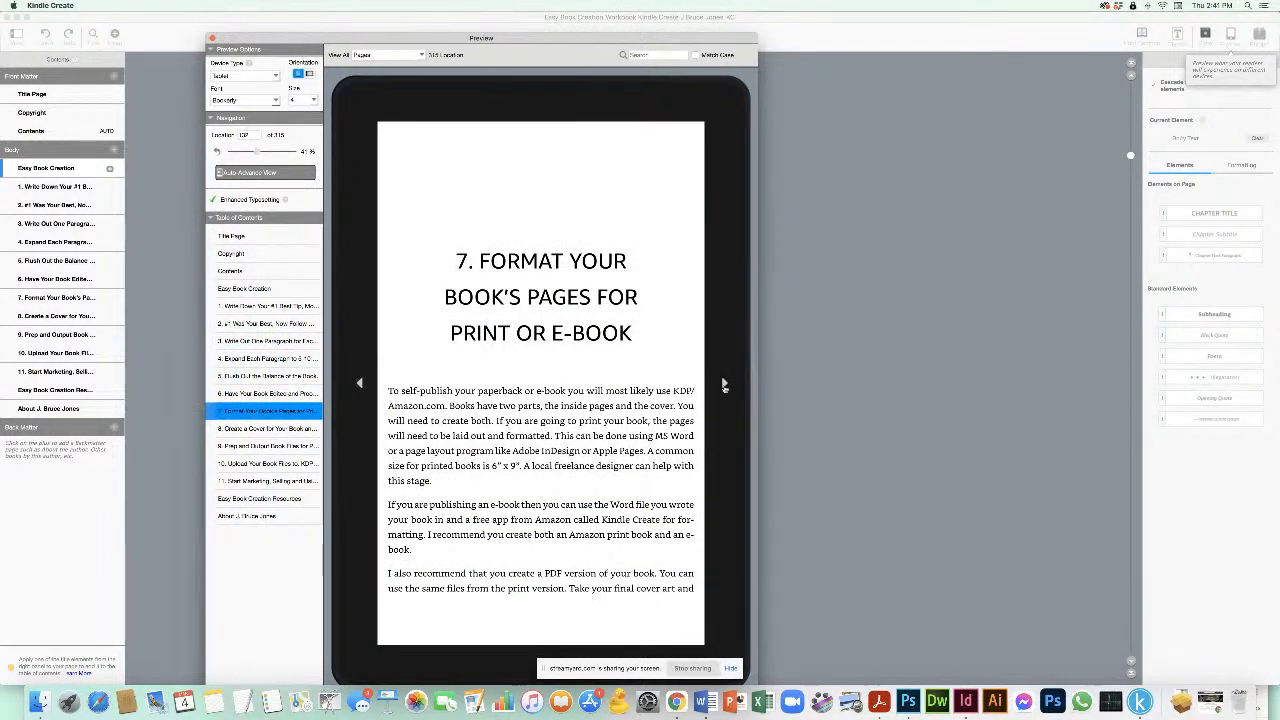
click(724, 384)
click(724, 384)
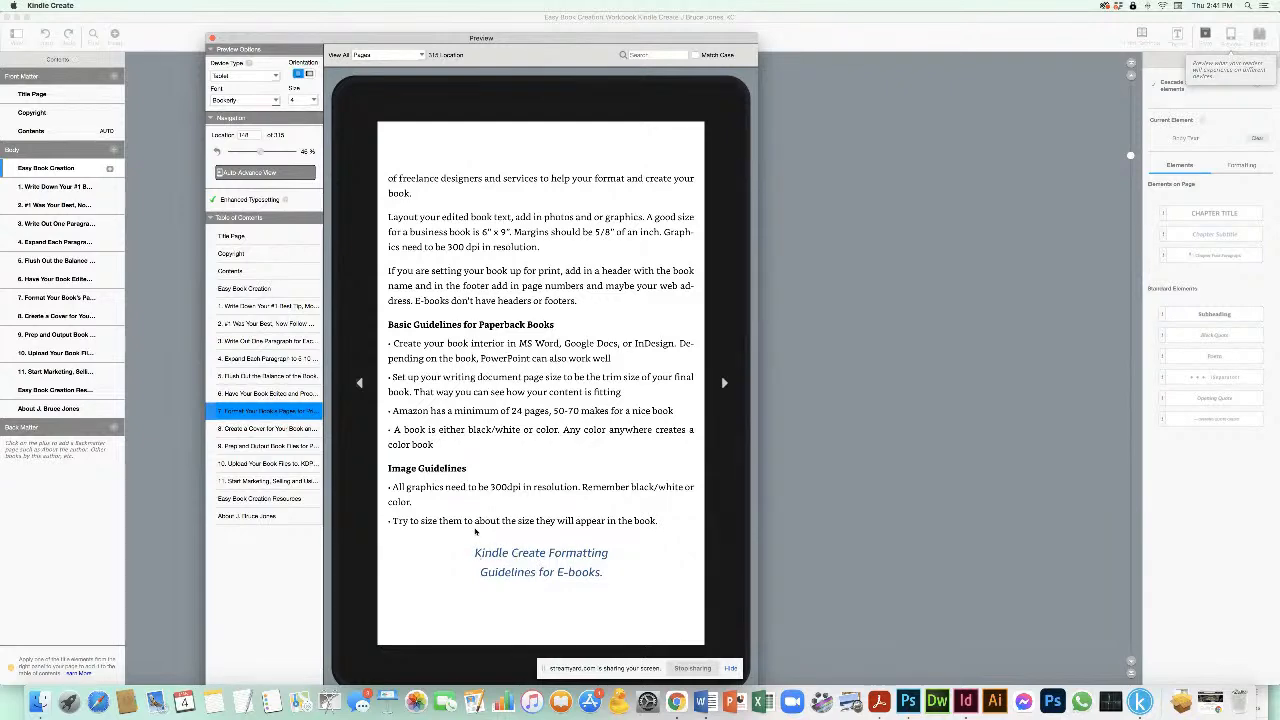
scroll(495, 534, down, 2)
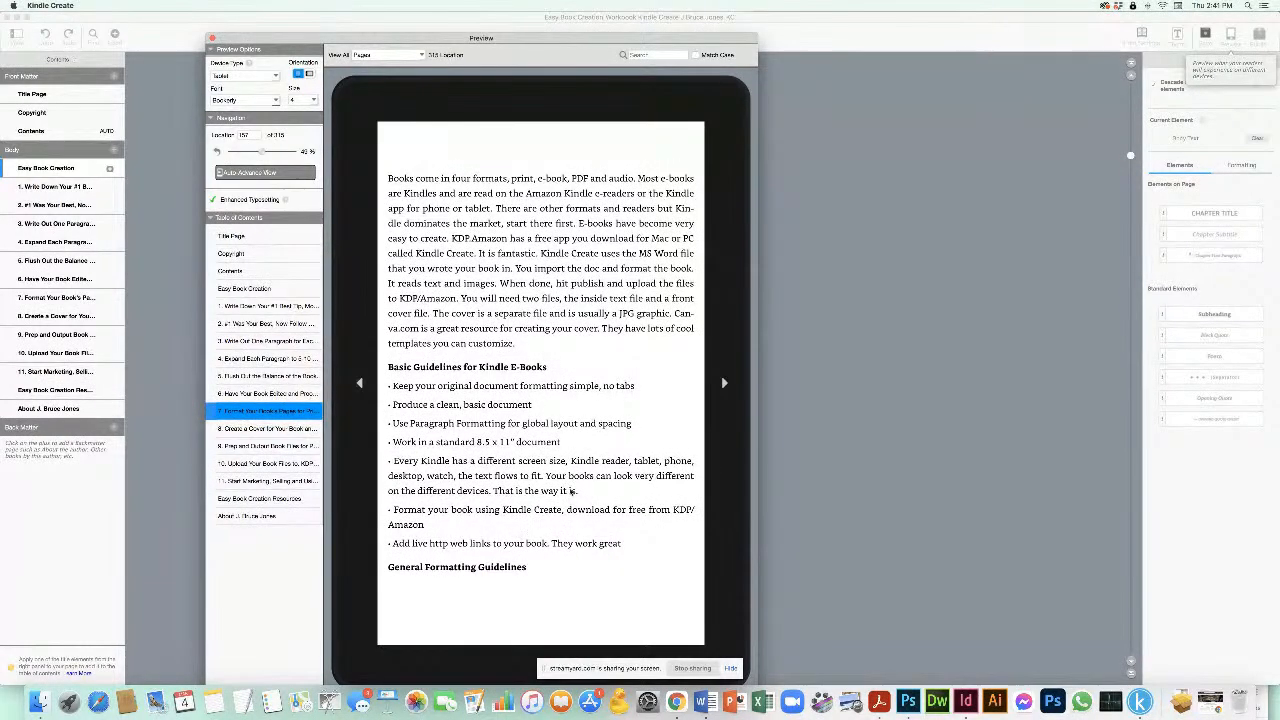
scroll(456, 443, up, 2)
scroll(489, 540, up, 2)
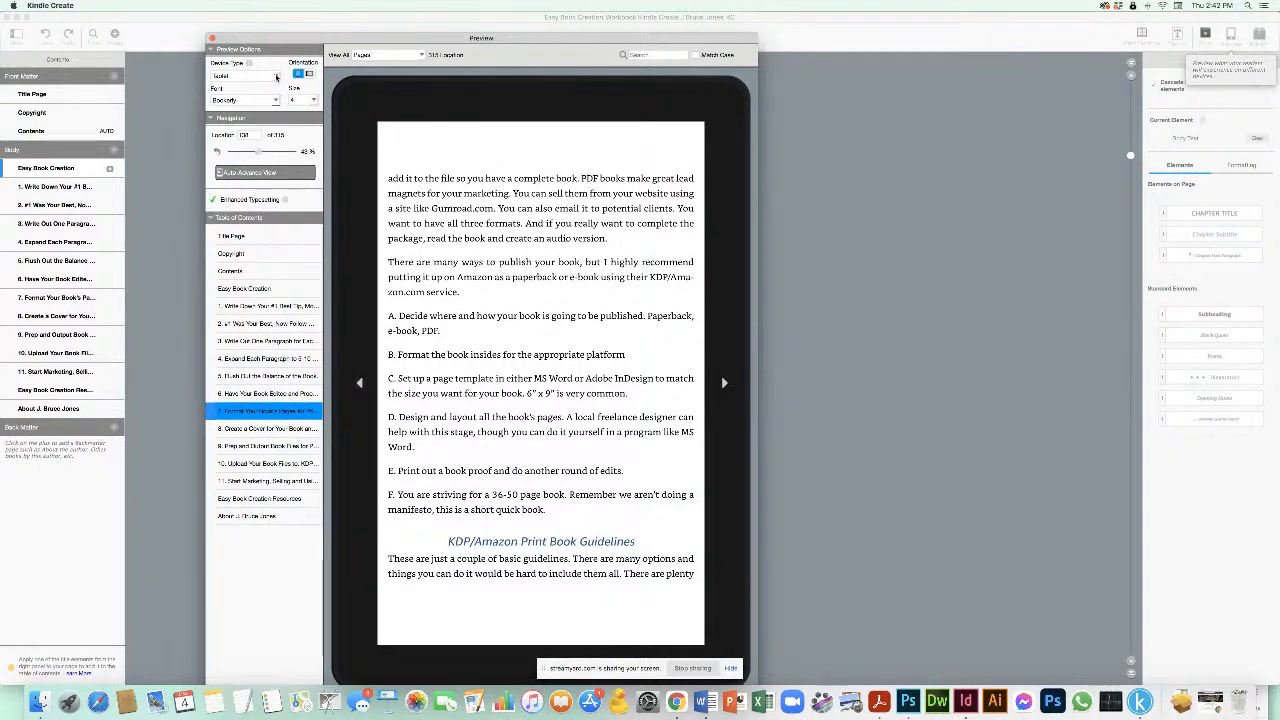
Step: Switch the preview's device type to Phone and page back to the start of chapter 7
click(274, 76)
click(220, 101)
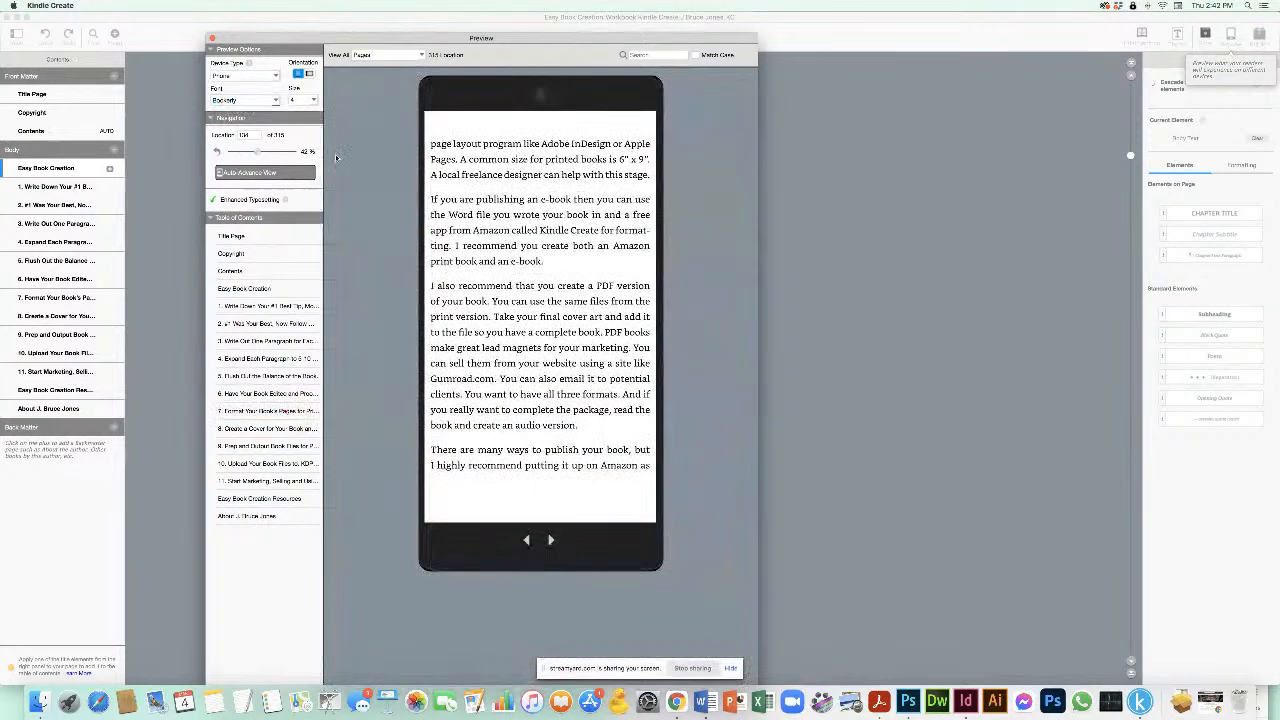
click(526, 541)
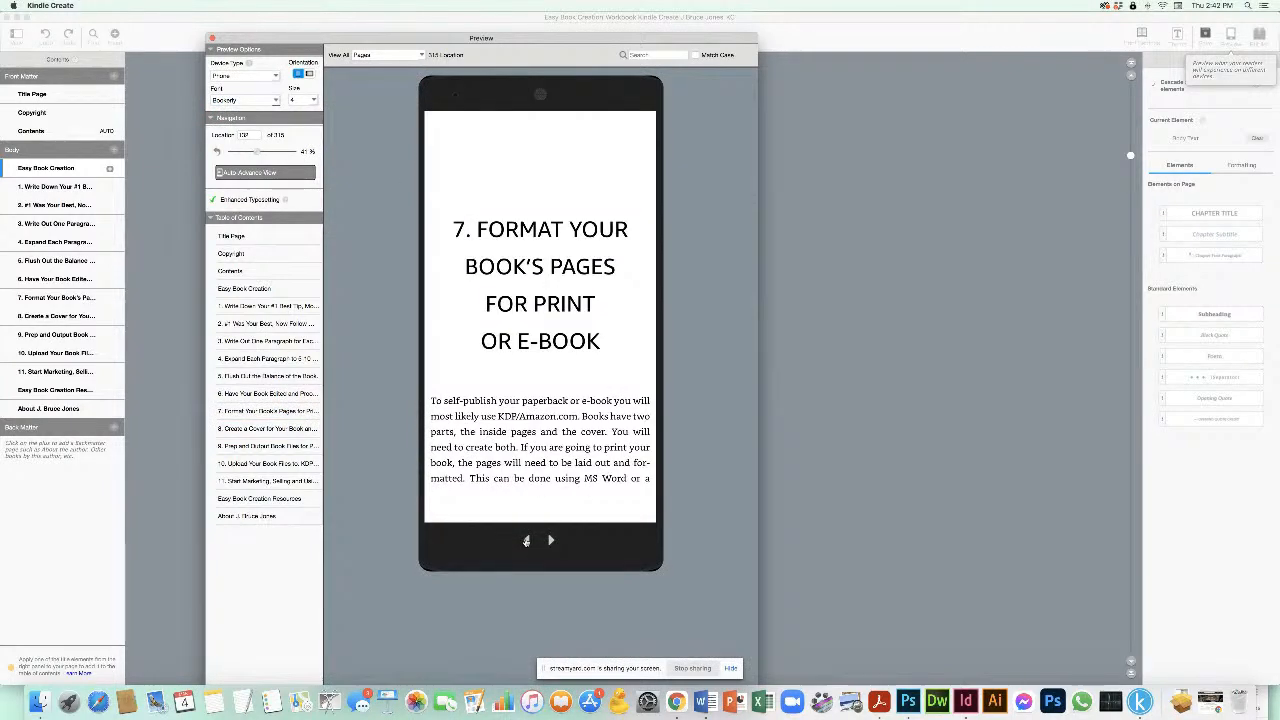
click(526, 541)
Step: Page through the phone preview from the title page through Copyright and Contents to chapter 1
click(243, 237)
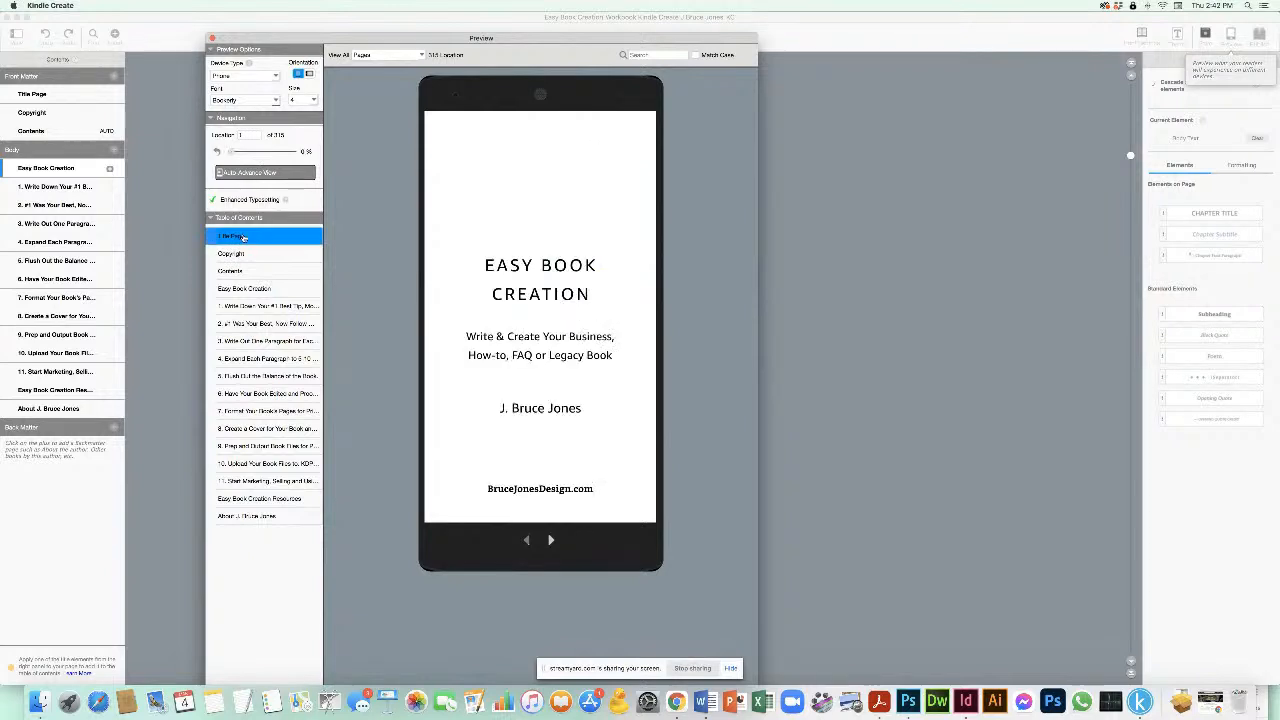
click(551, 540)
click(551, 540)
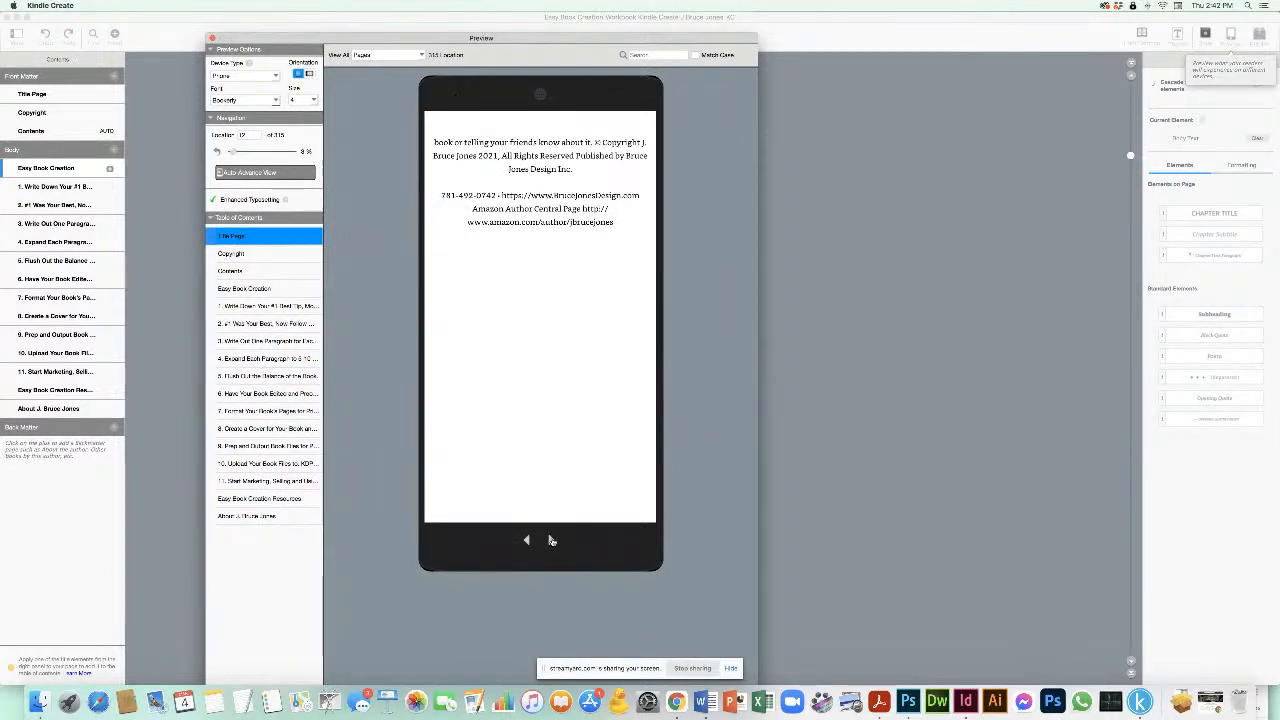
click(551, 540)
click(551, 540)
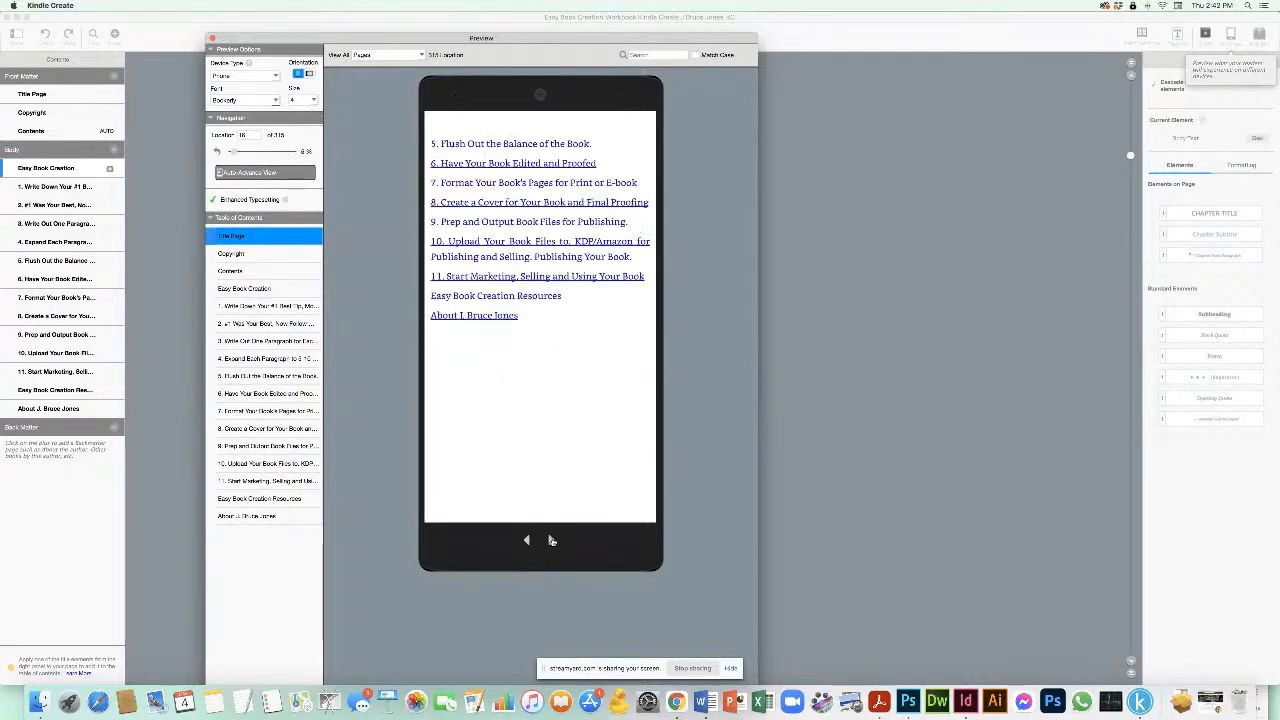
click(551, 540)
click(551, 540)
click(551, 540)
click(551, 540)
click(551, 540)
click(551, 540)
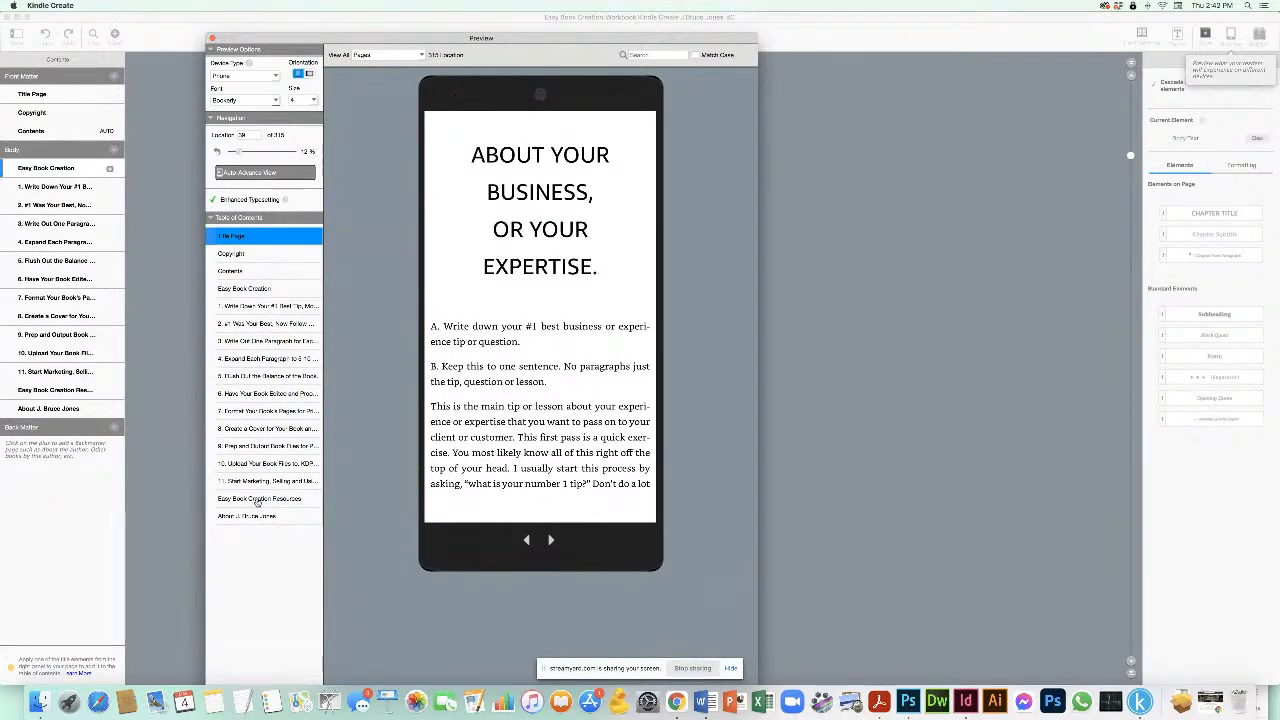
Step: Check the Resources chapter and the author's About pages in the phone preview
click(258, 499)
click(252, 516)
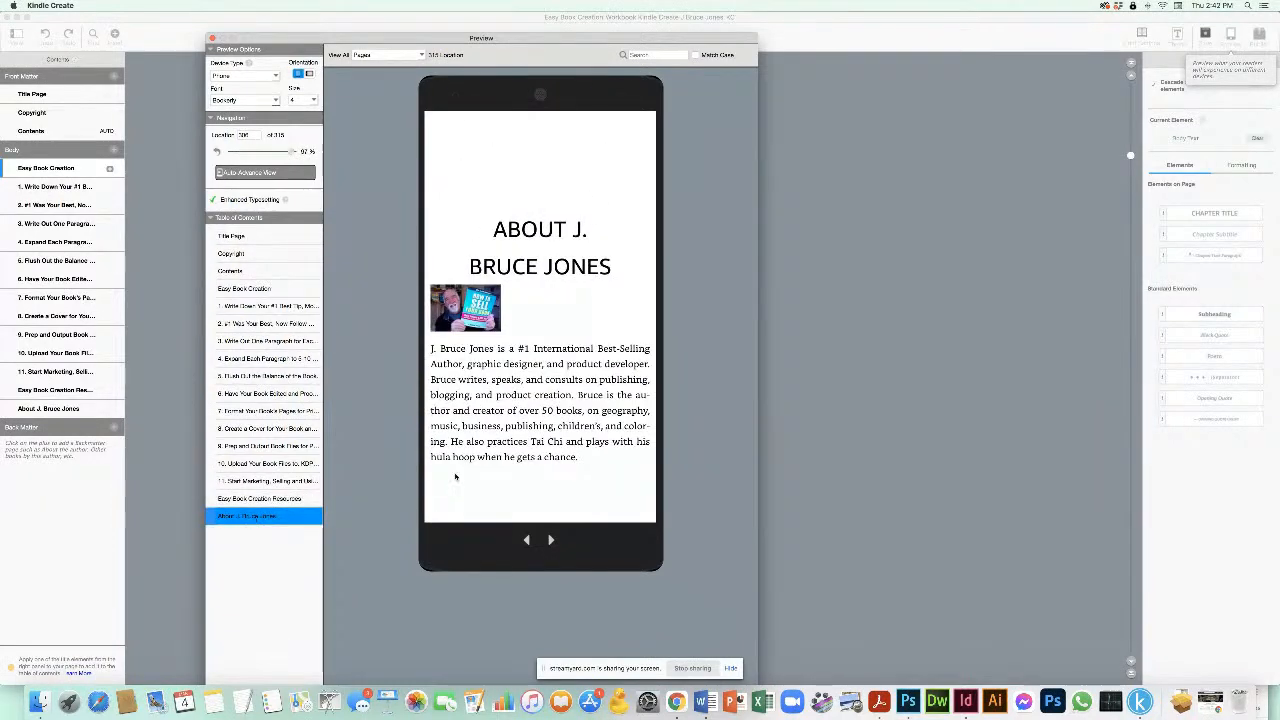
click(551, 540)
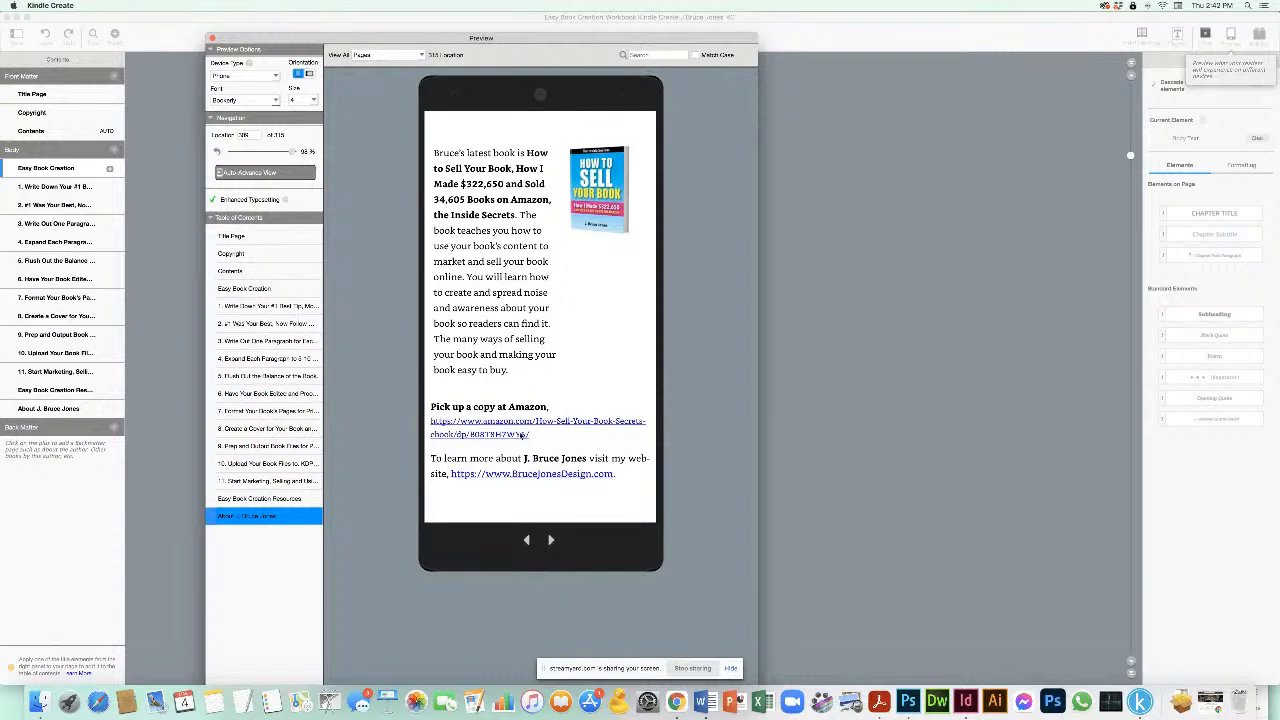
click(527, 540)
Step: Switch the preview's device type to Kindle E-reader and page backward from the About page to the start of the Resources chapter
click(272, 75)
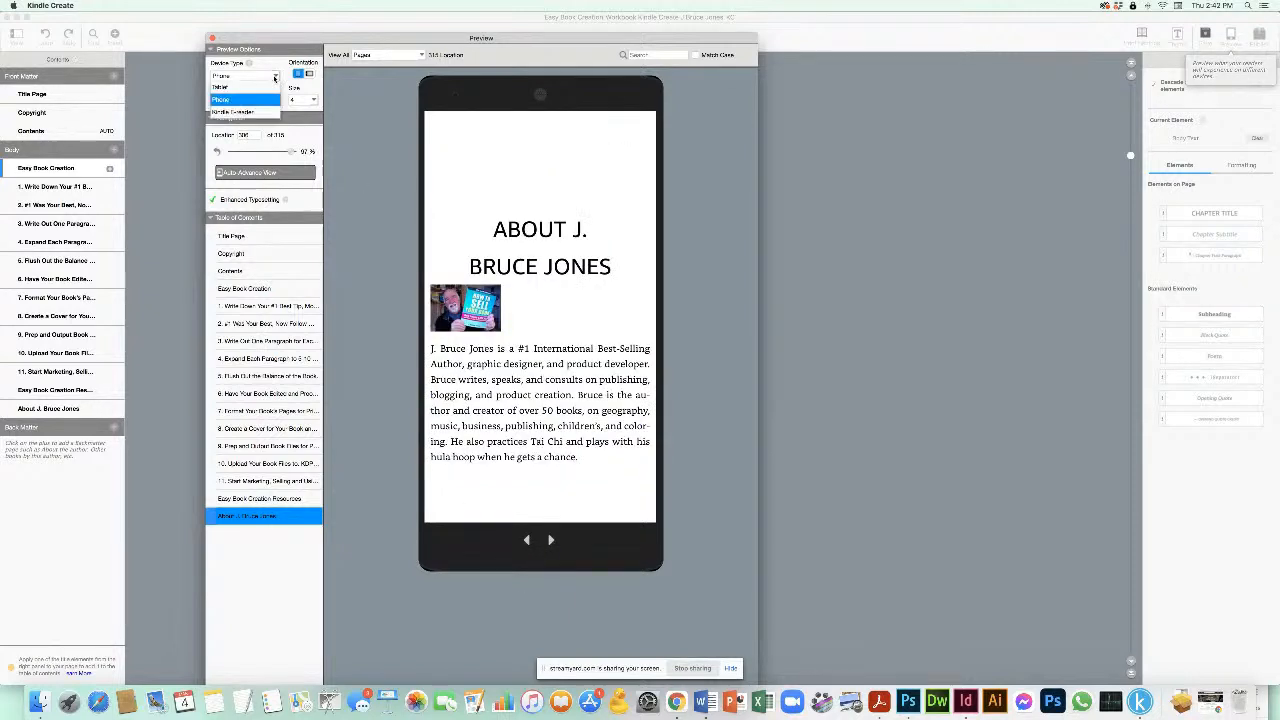
click(226, 112)
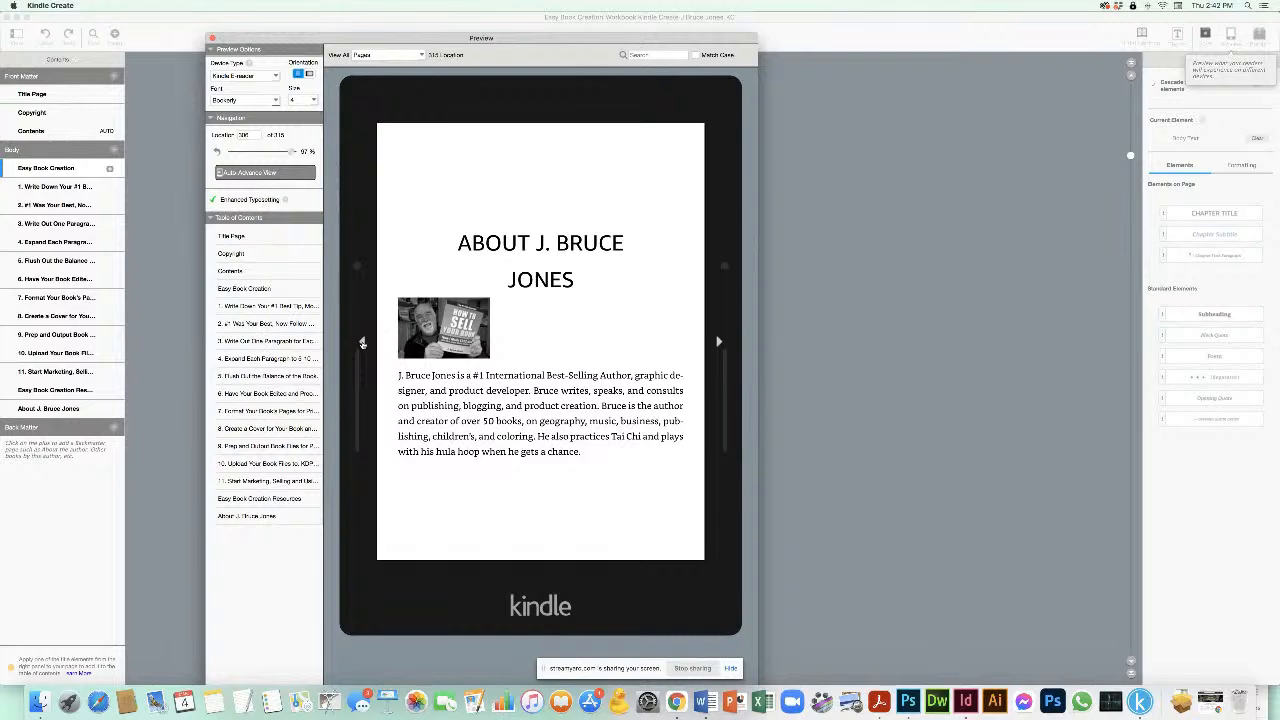
click(363, 343)
click(363, 343)
click(363, 343)
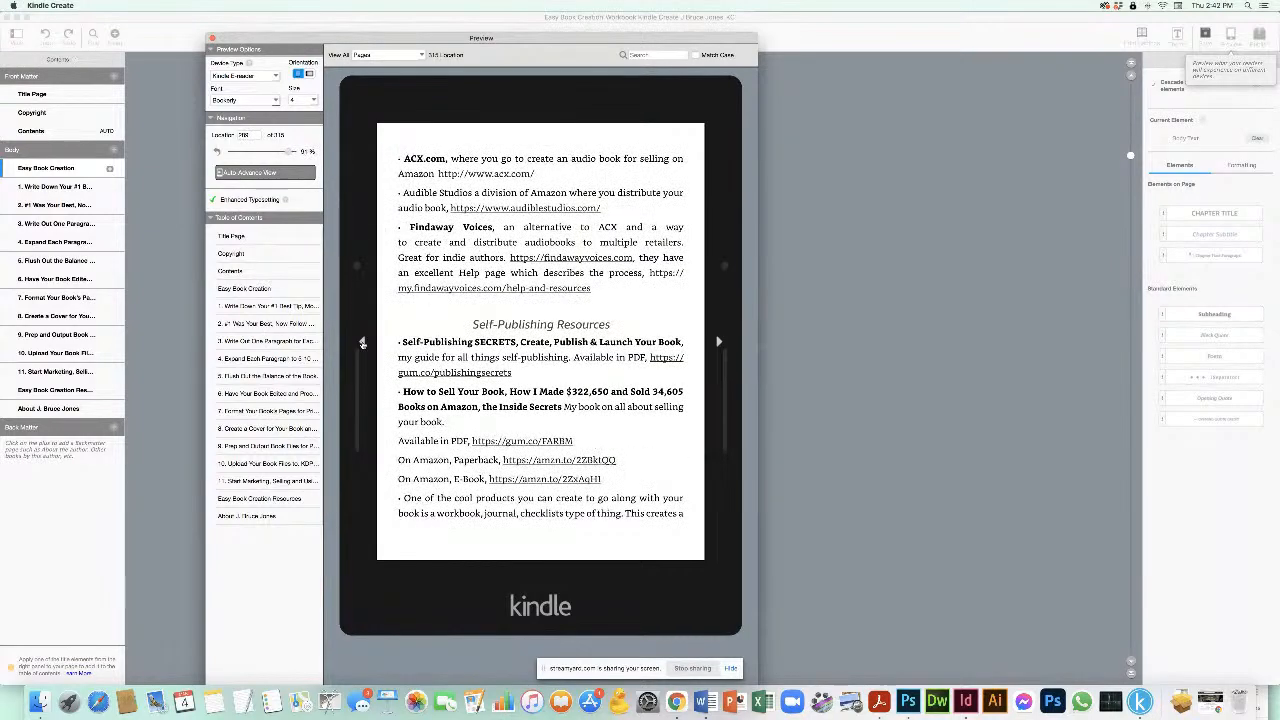
click(363, 343)
click(363, 343)
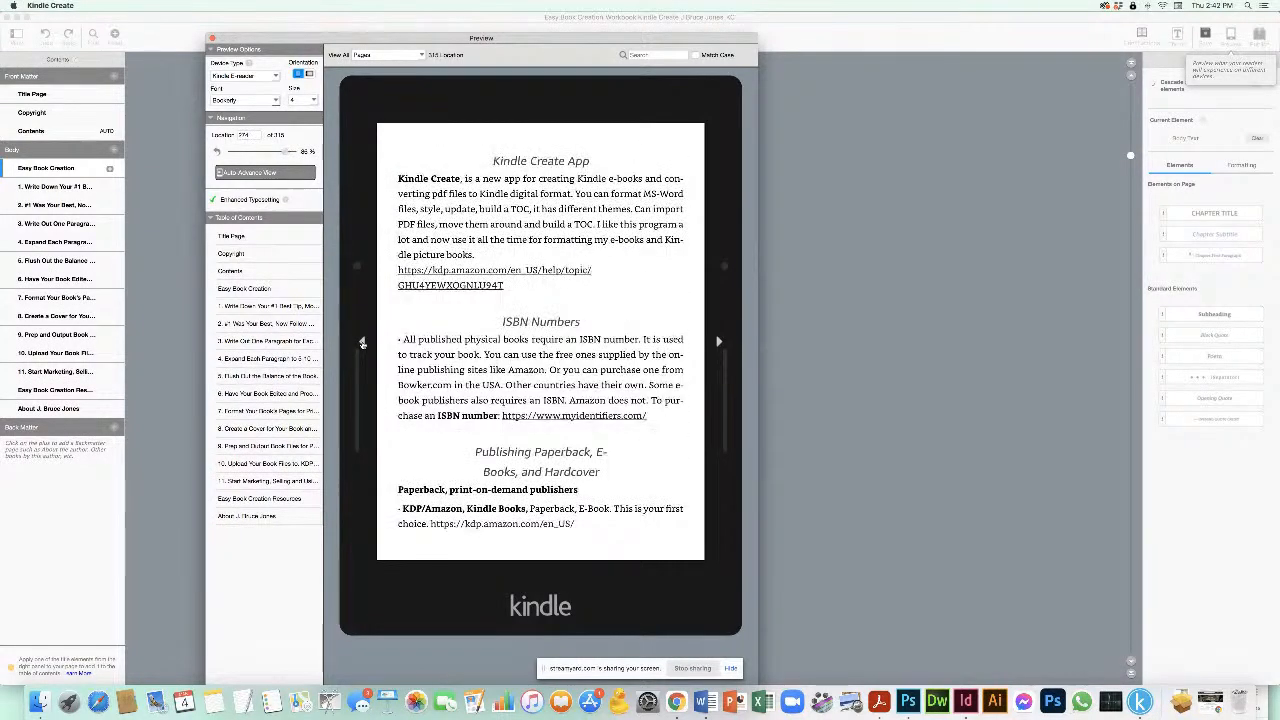
click(363, 343)
click(363, 343)
click(363, 343)
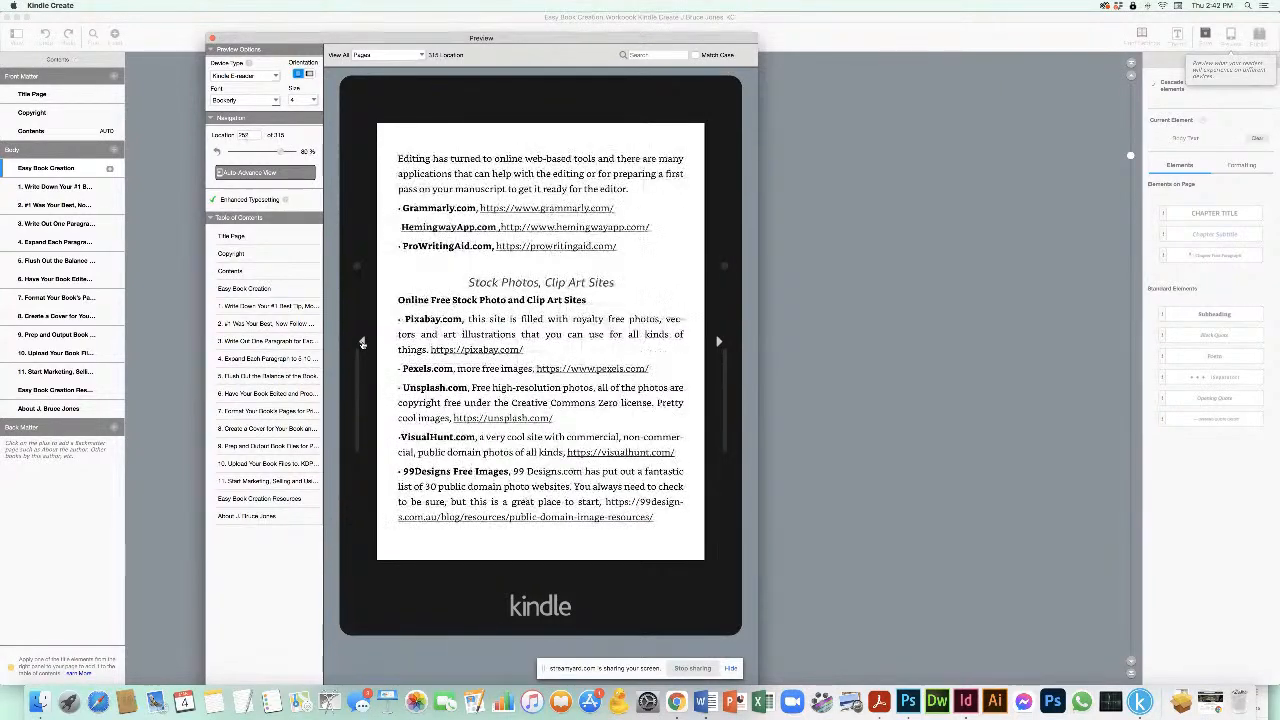
click(363, 343)
click(363, 343)
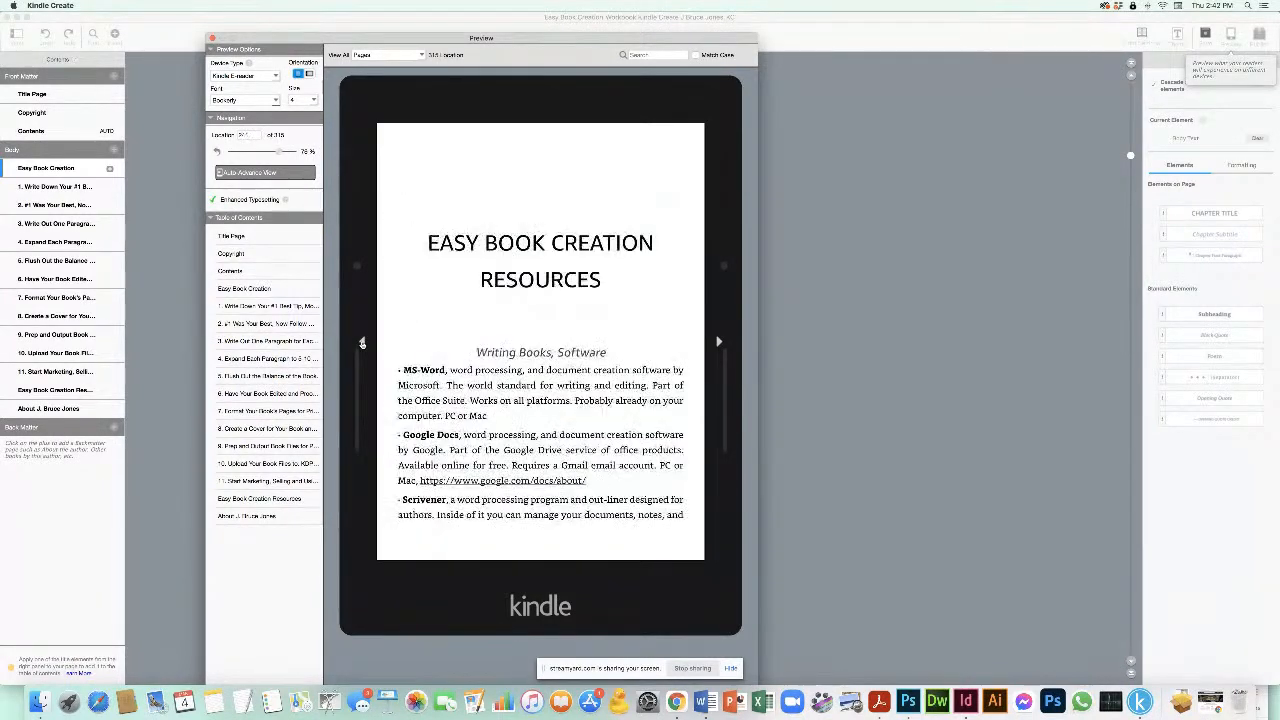
Step: Page from the title page to Contents in the e-reader preview and switch the orientation to landscape
click(238, 237)
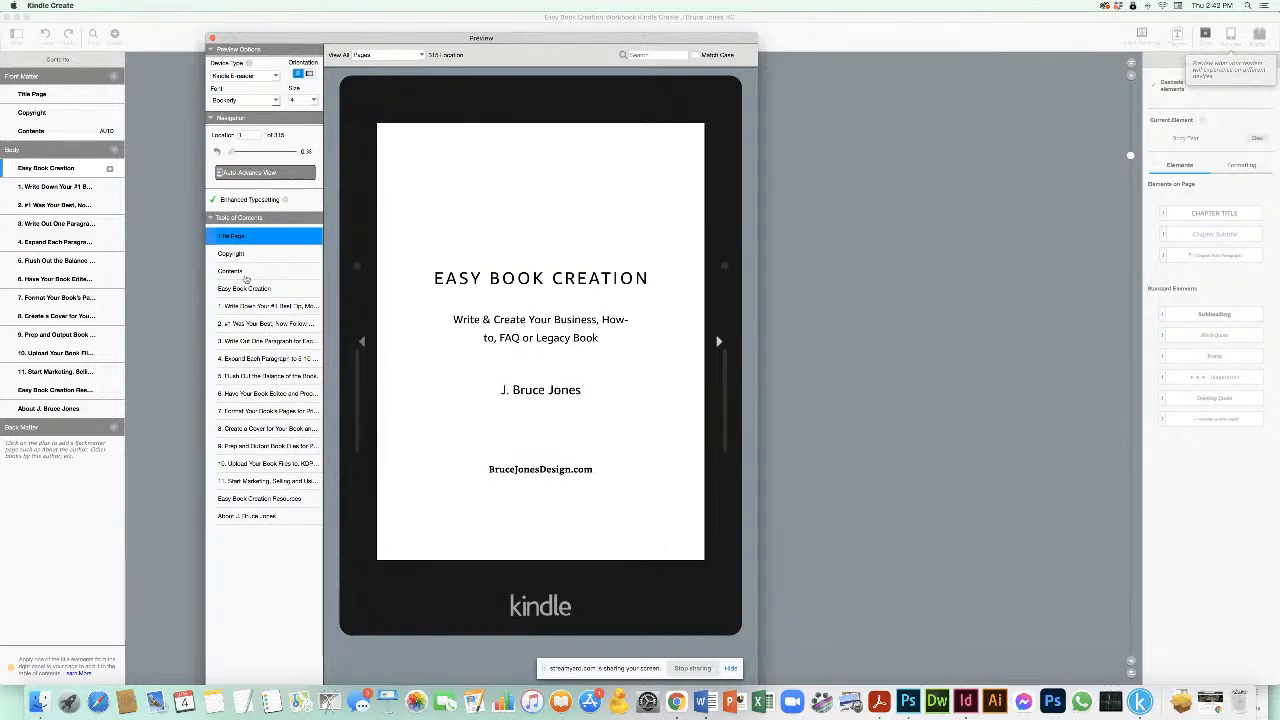
click(718, 342)
click(718, 342)
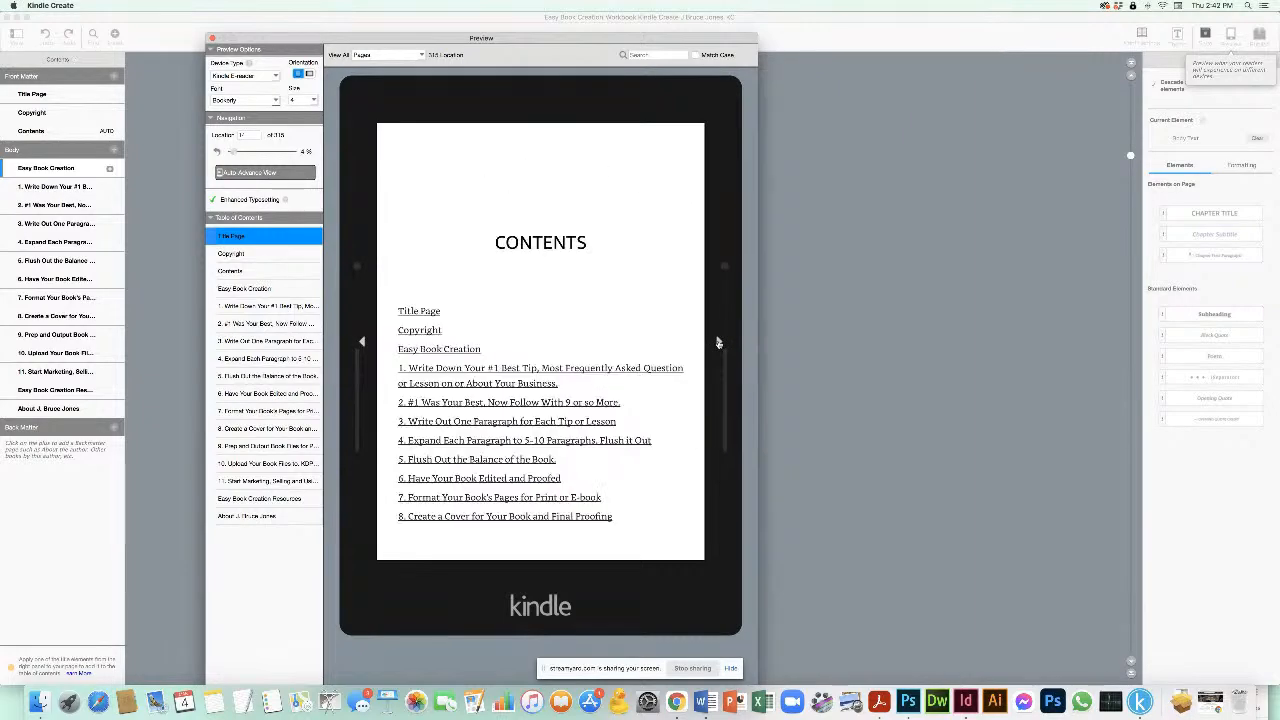
click(309, 76)
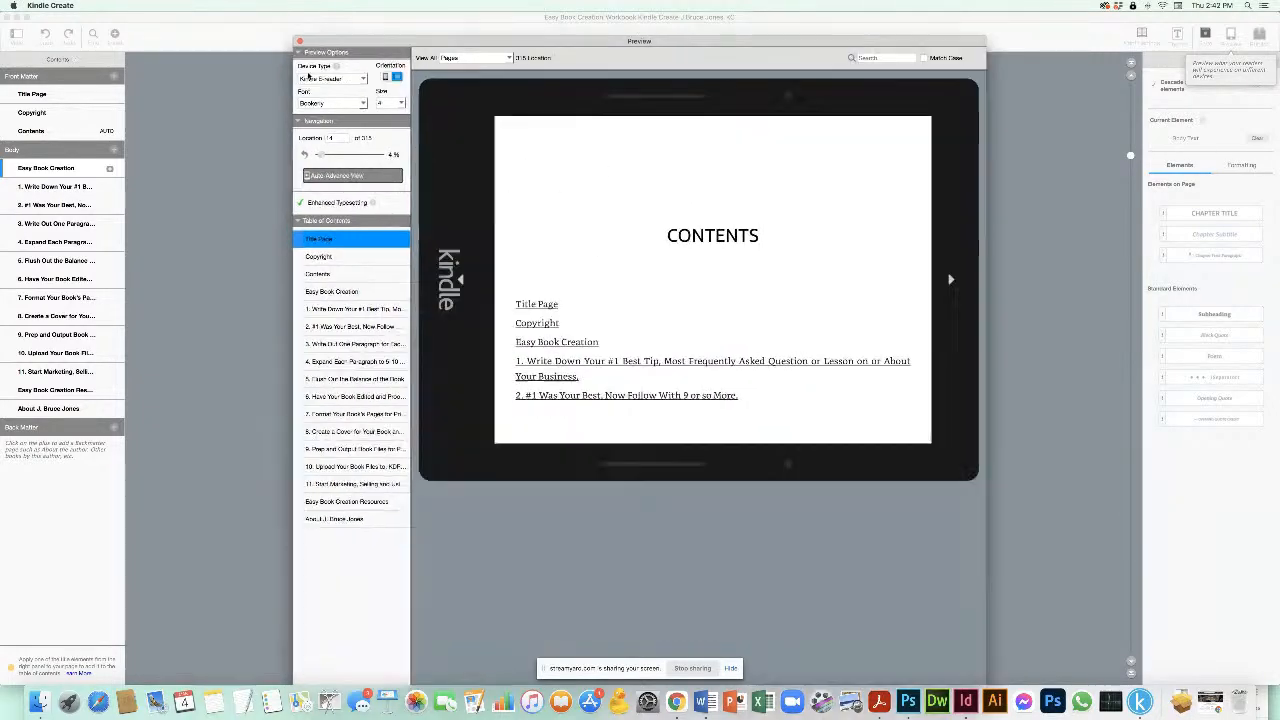
Step: Page from Contents into the Easy Book Creation chapter in the landscape e-reader preview and switch the orientation to portrait
click(951, 281)
click(951, 281)
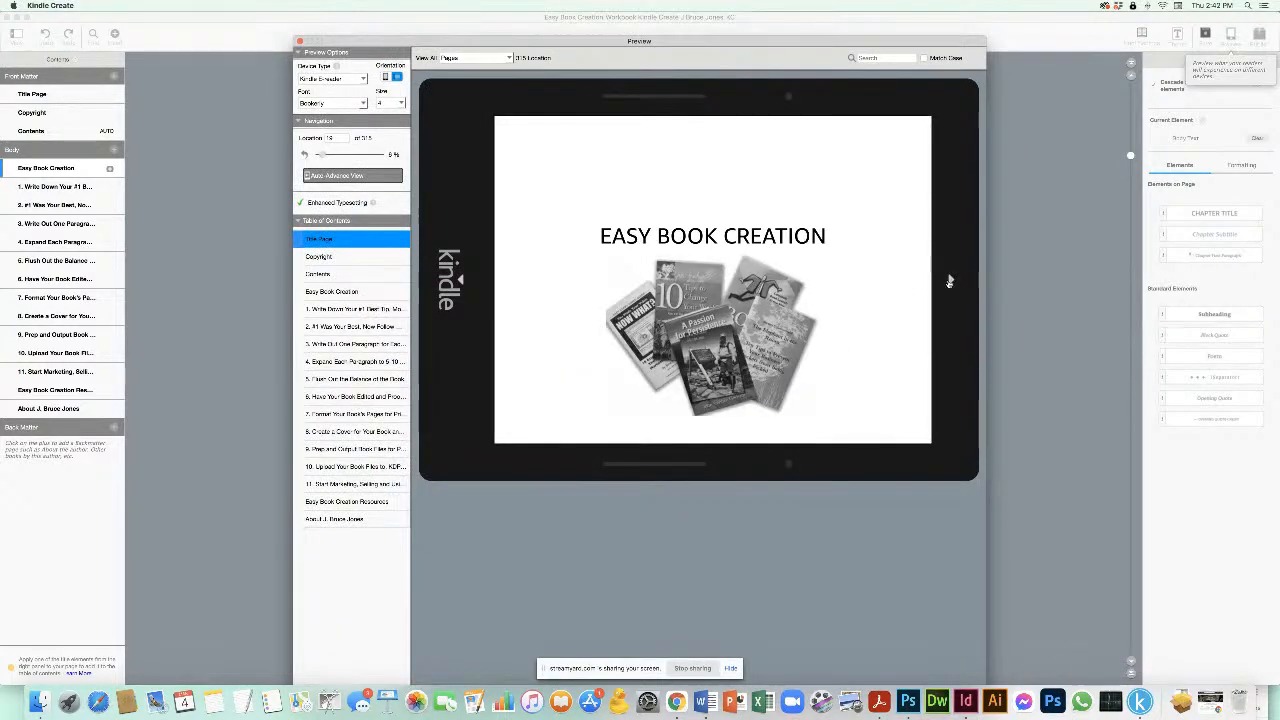
click(951, 281)
click(951, 281)
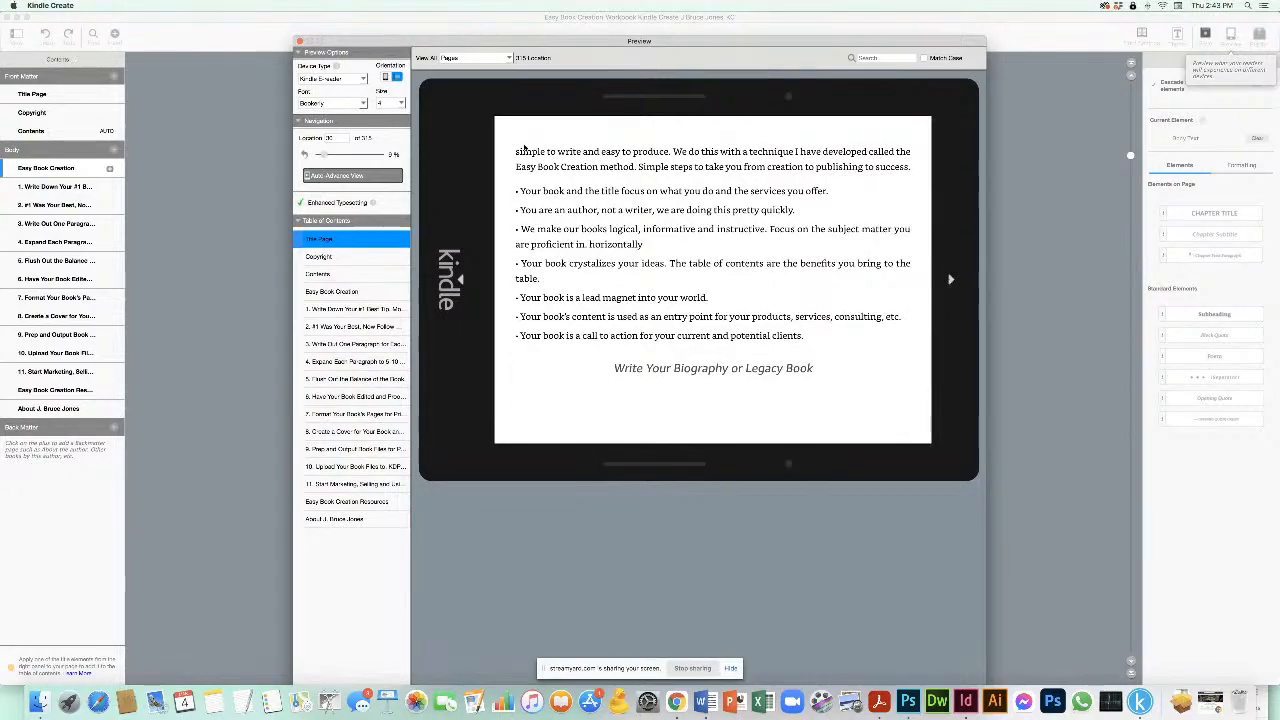
click(386, 77)
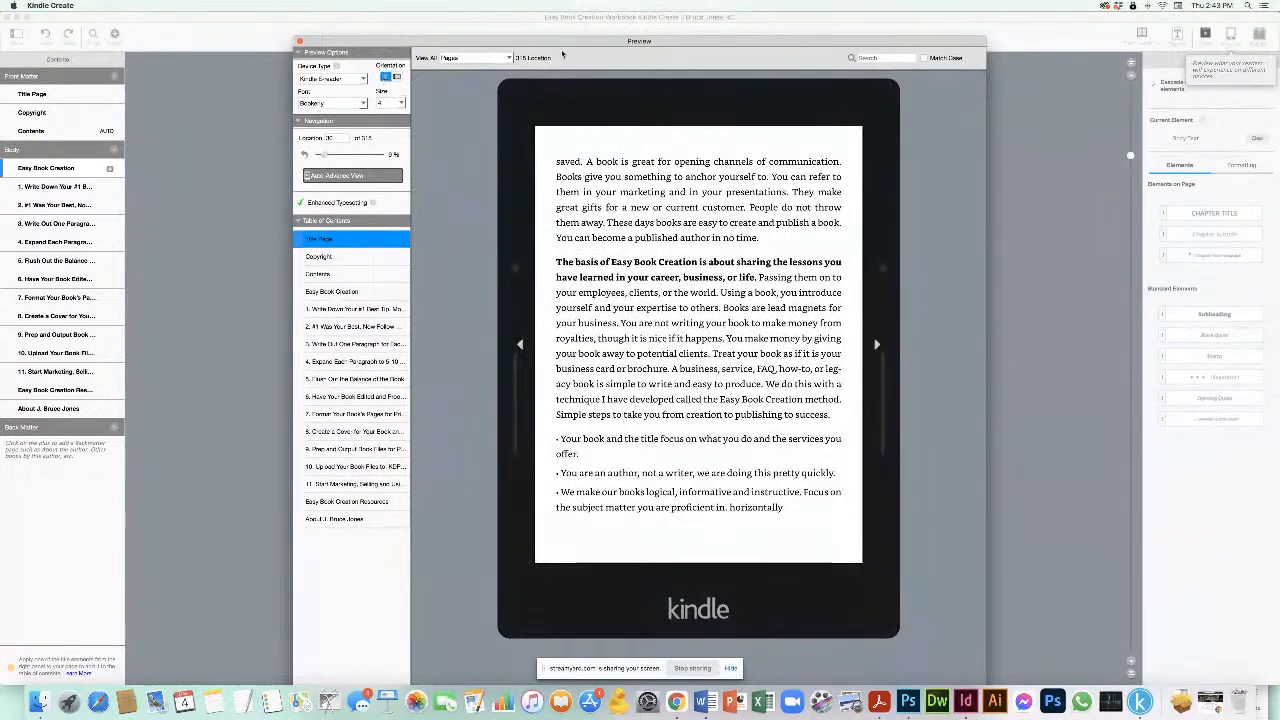
Step: Close the preview and open the Title Page in the book editor
drag(576, 42, 506, 36)
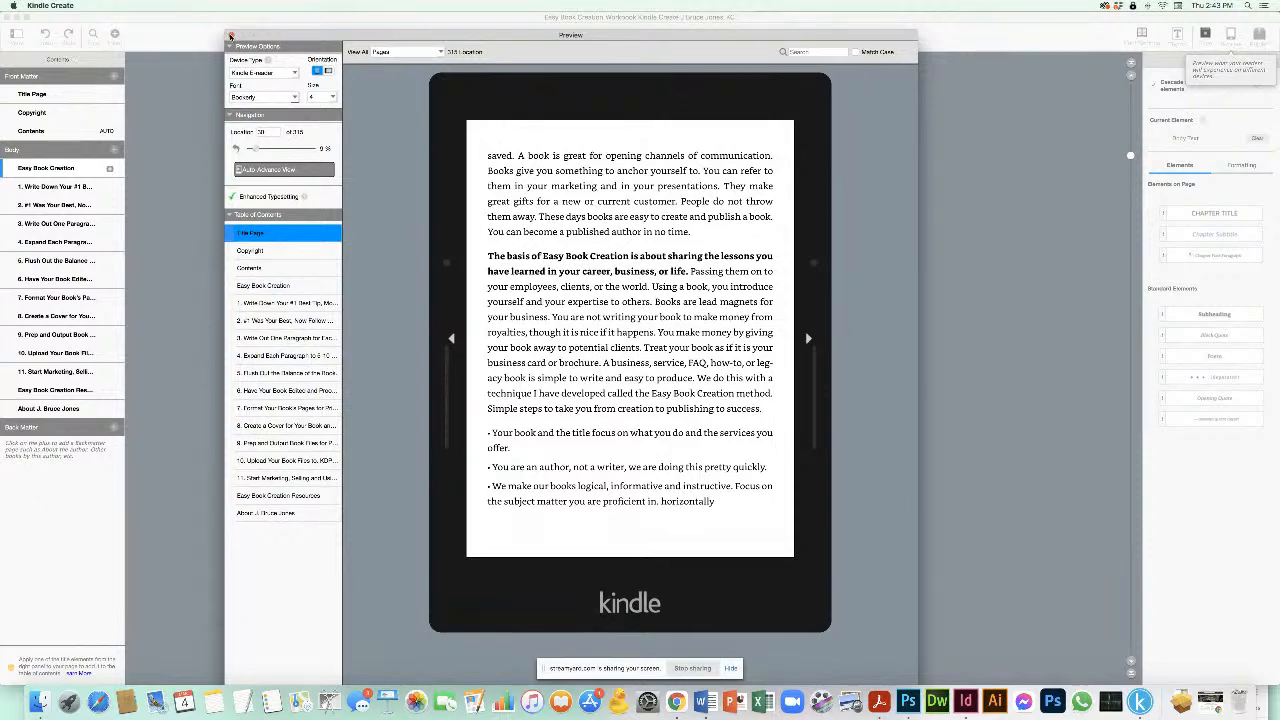
click(230, 37)
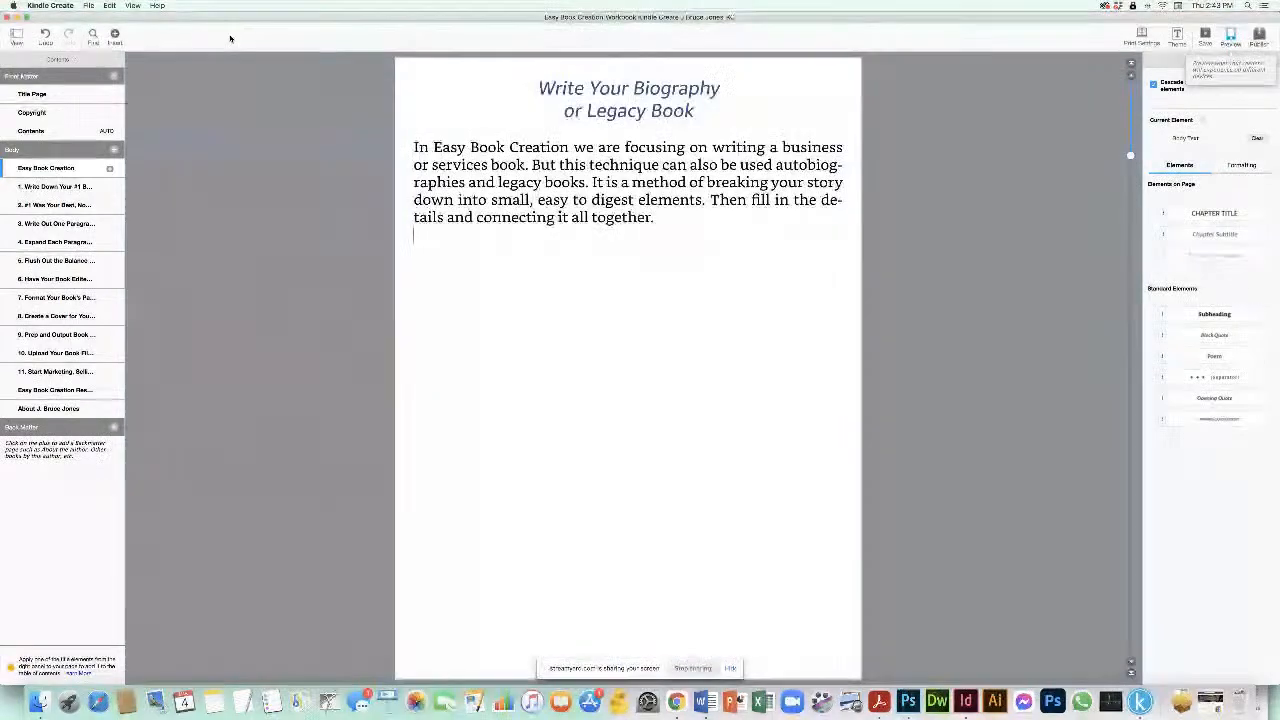
click(34, 94)
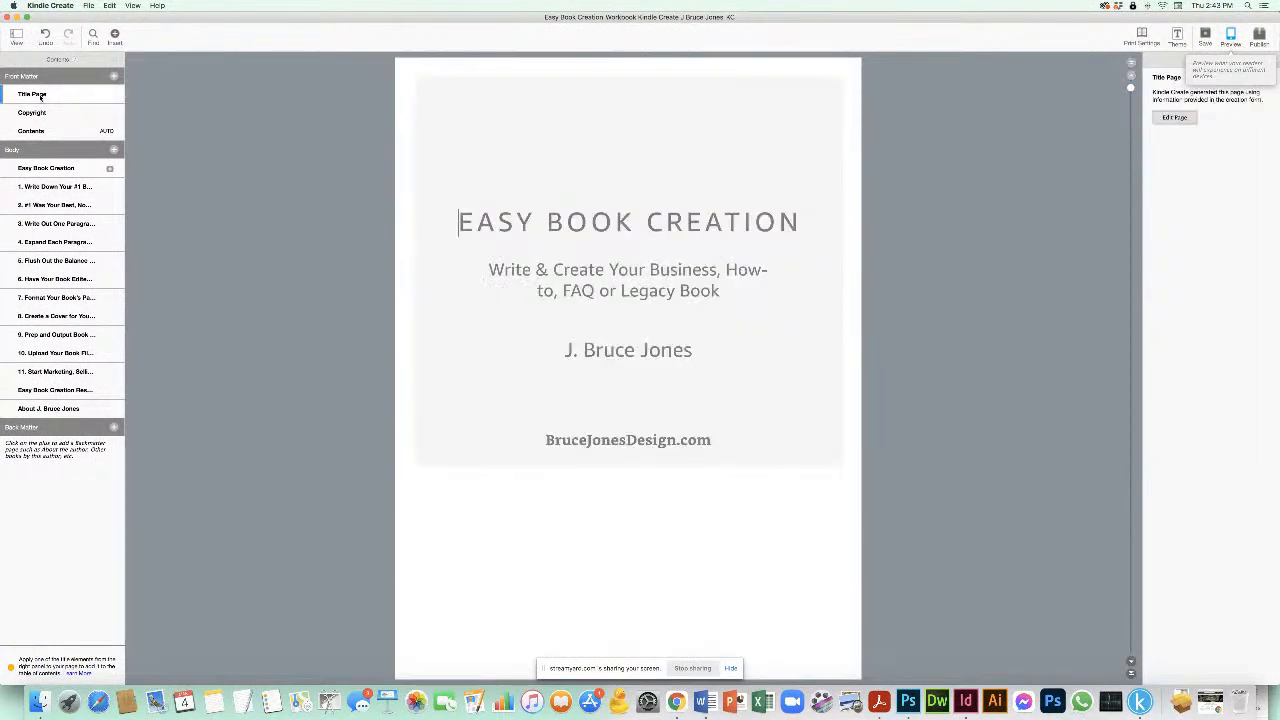
Step: Export the book for publication as a .kpf package in its _KC project folder and dismiss the publishing dialog
drag(744, 17, 697, 23)
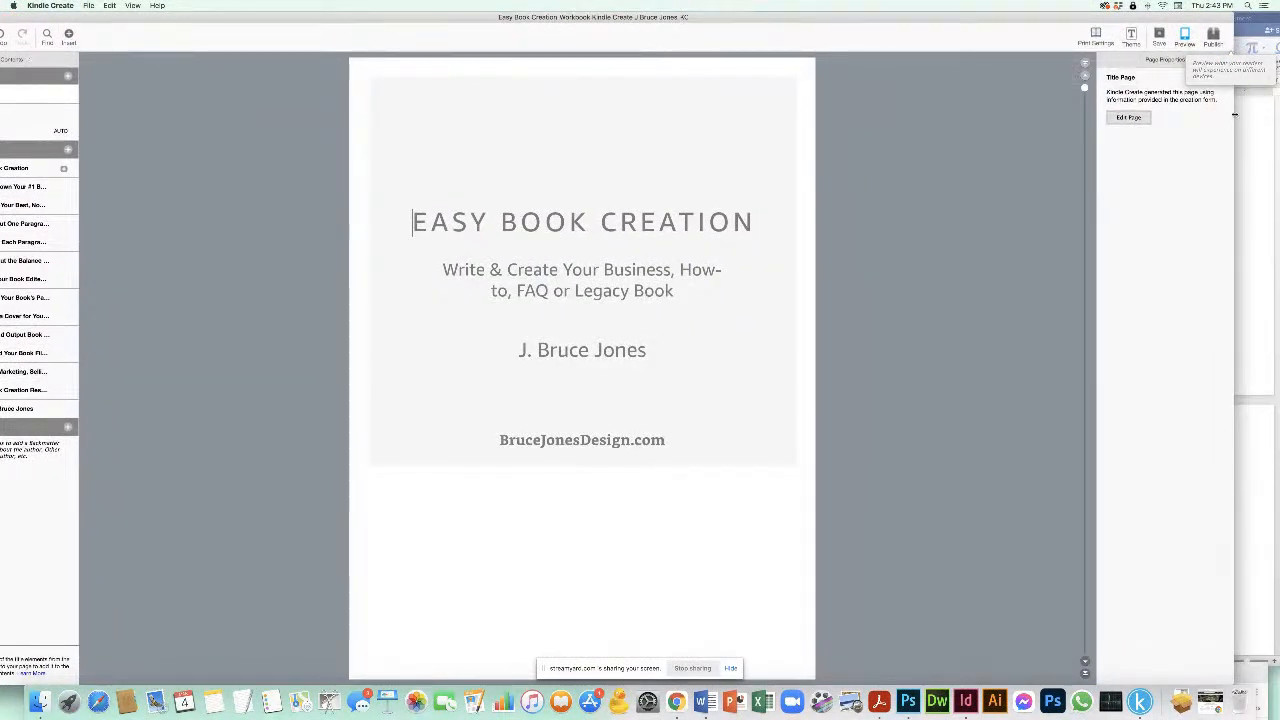
drag(1252, 675, 1221, 675)
click(1172, 203)
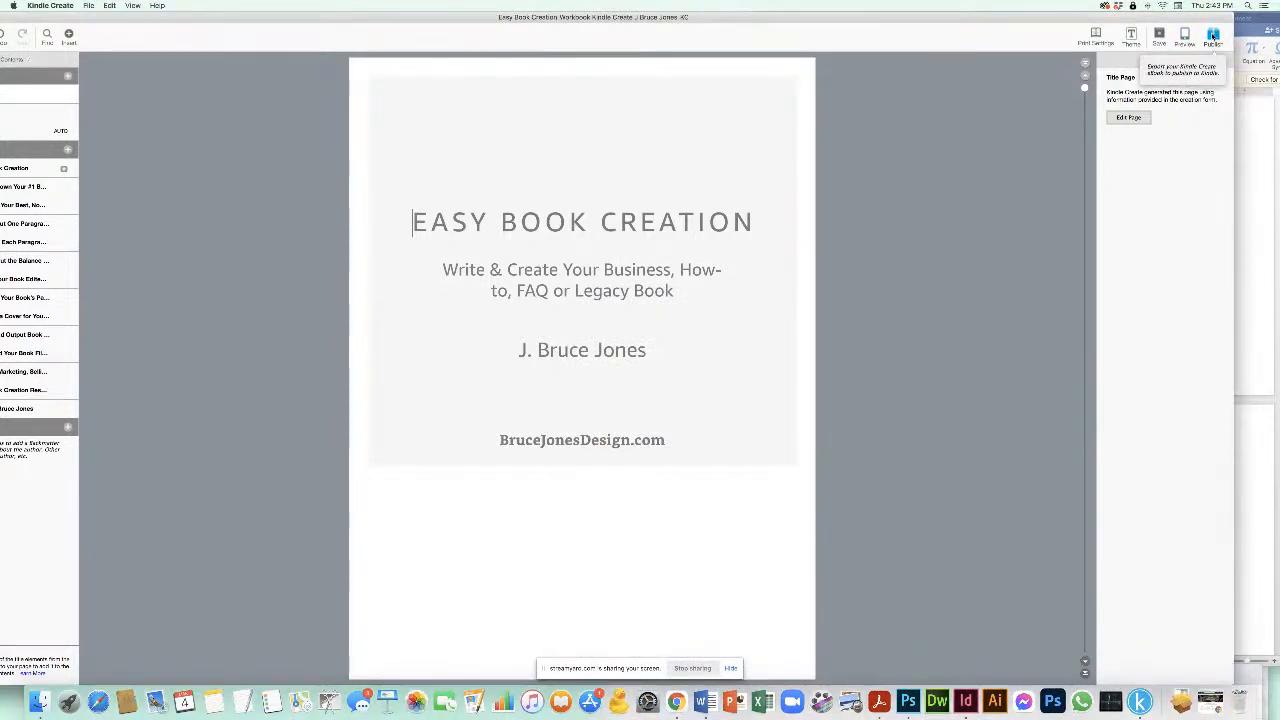
click(1213, 35)
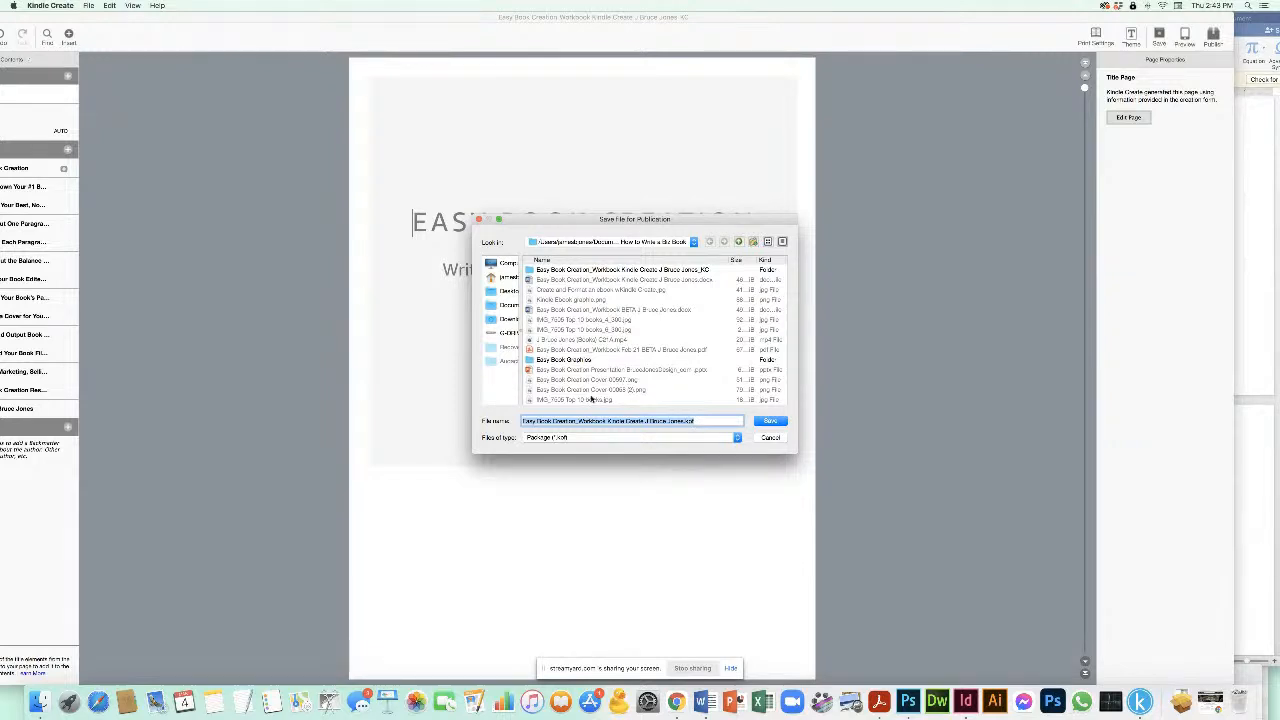
double_click(561, 269)
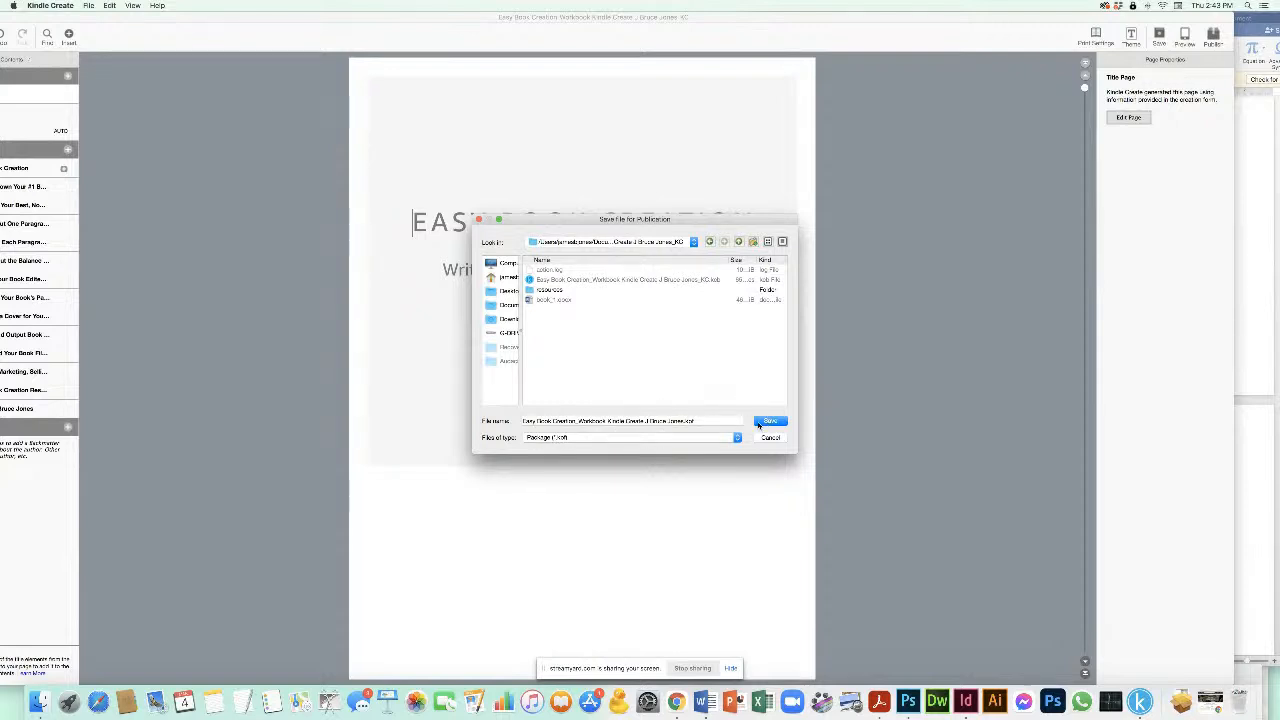
click(766, 421)
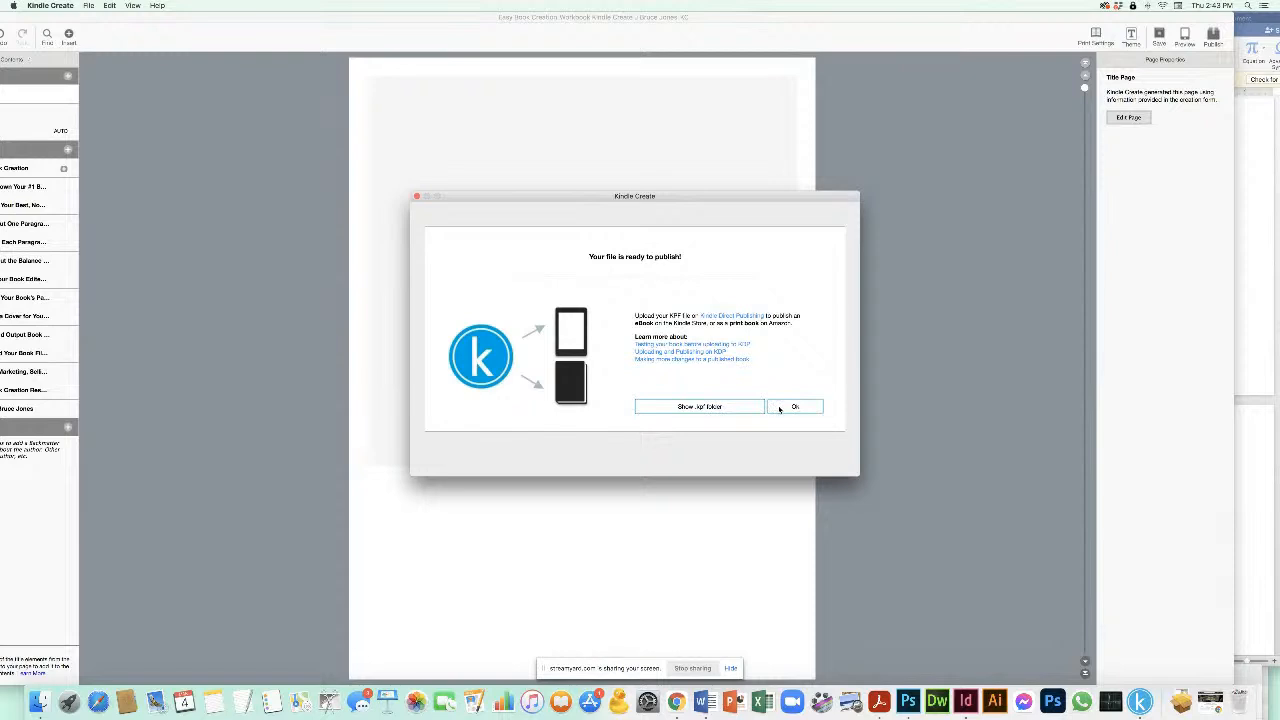
click(416, 196)
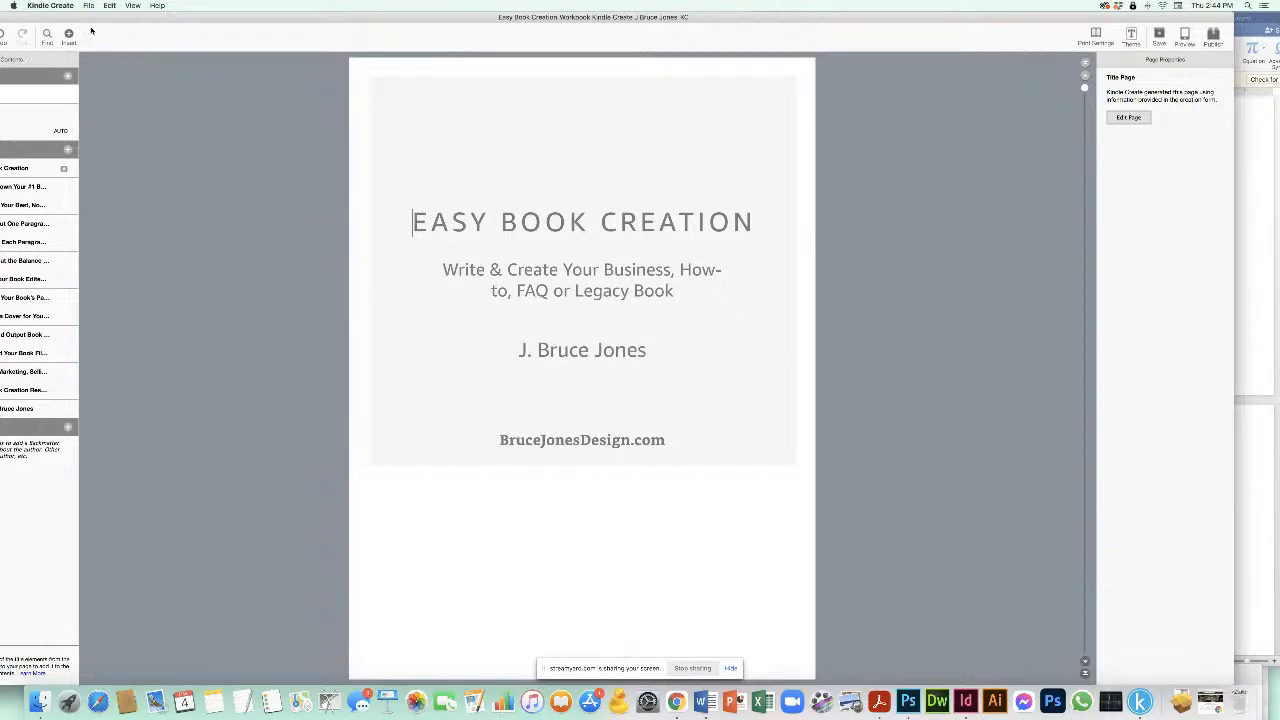
Step: Shrink the book editor window to uncover the Word manuscript and bring the StreamYard browser window to the front
drag(135, 21, 170, 20)
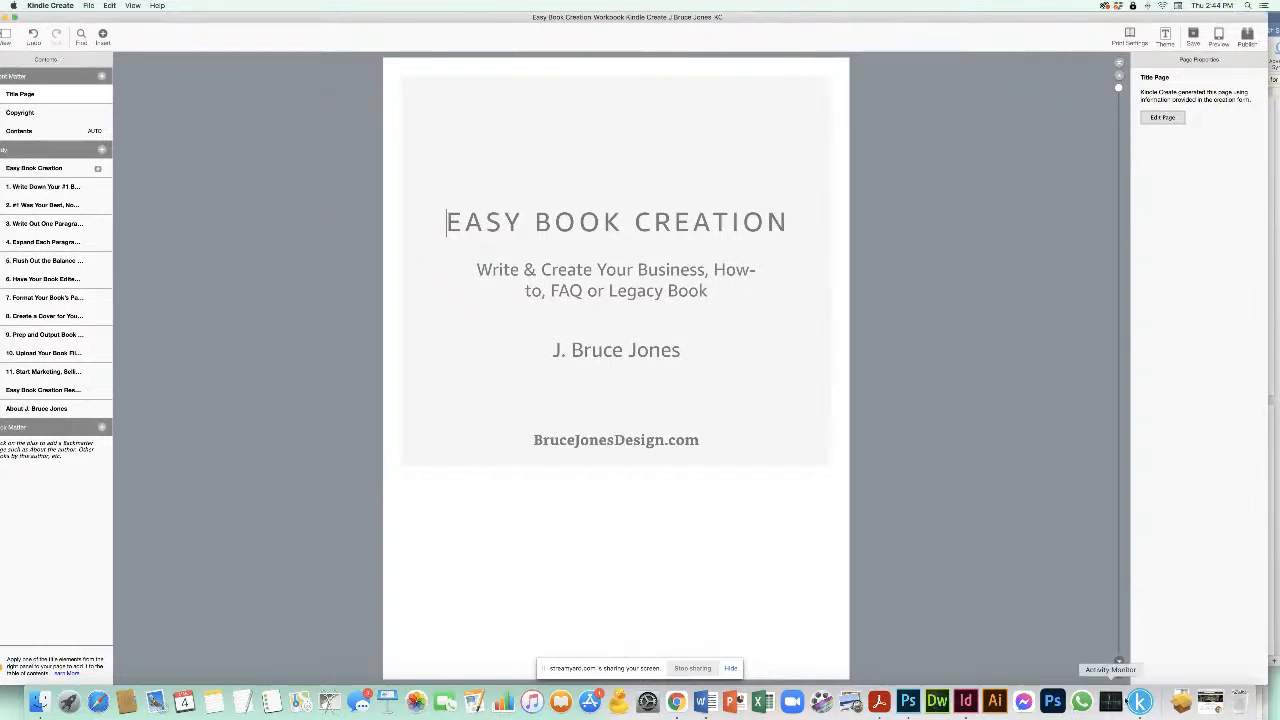
drag(1165, 650, 811, 636)
click(981, 334)
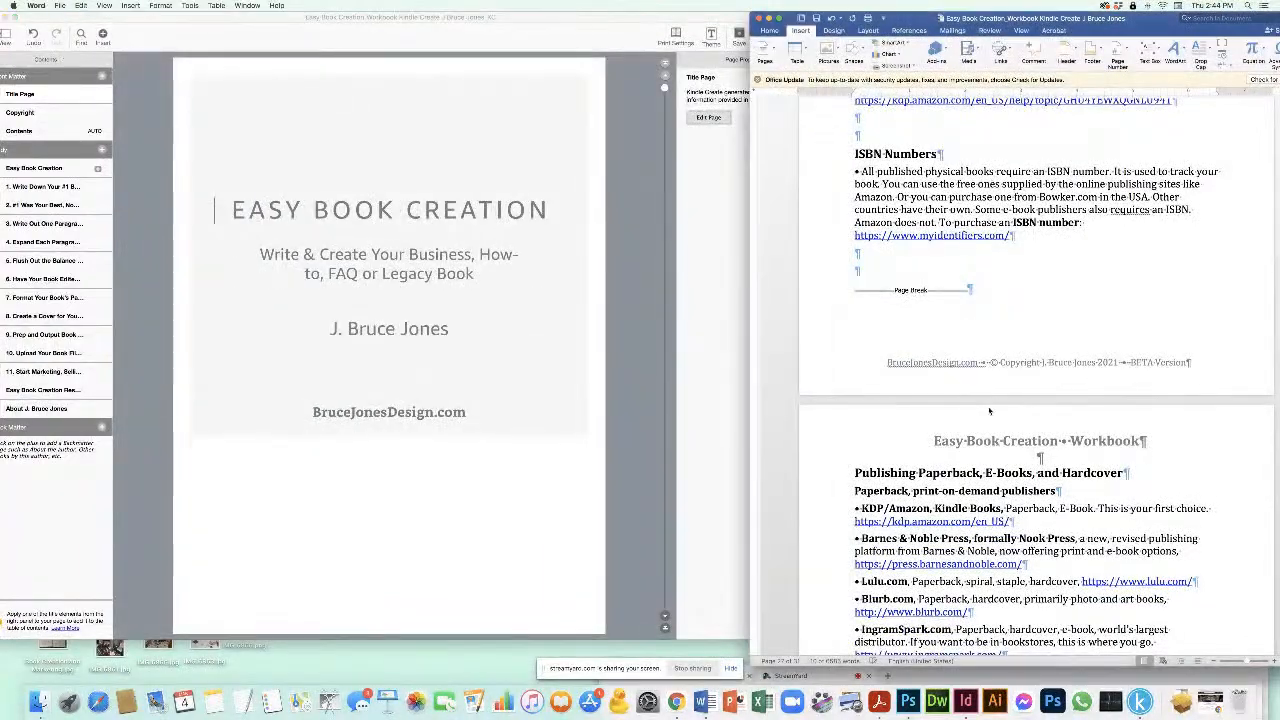
click(1066, 663)
drag(1065, 667, 841, 163)
Step: Set the StreamYard broadcast layout to show the webcam beside the shared screen, and stop the screen share
click(648, 497)
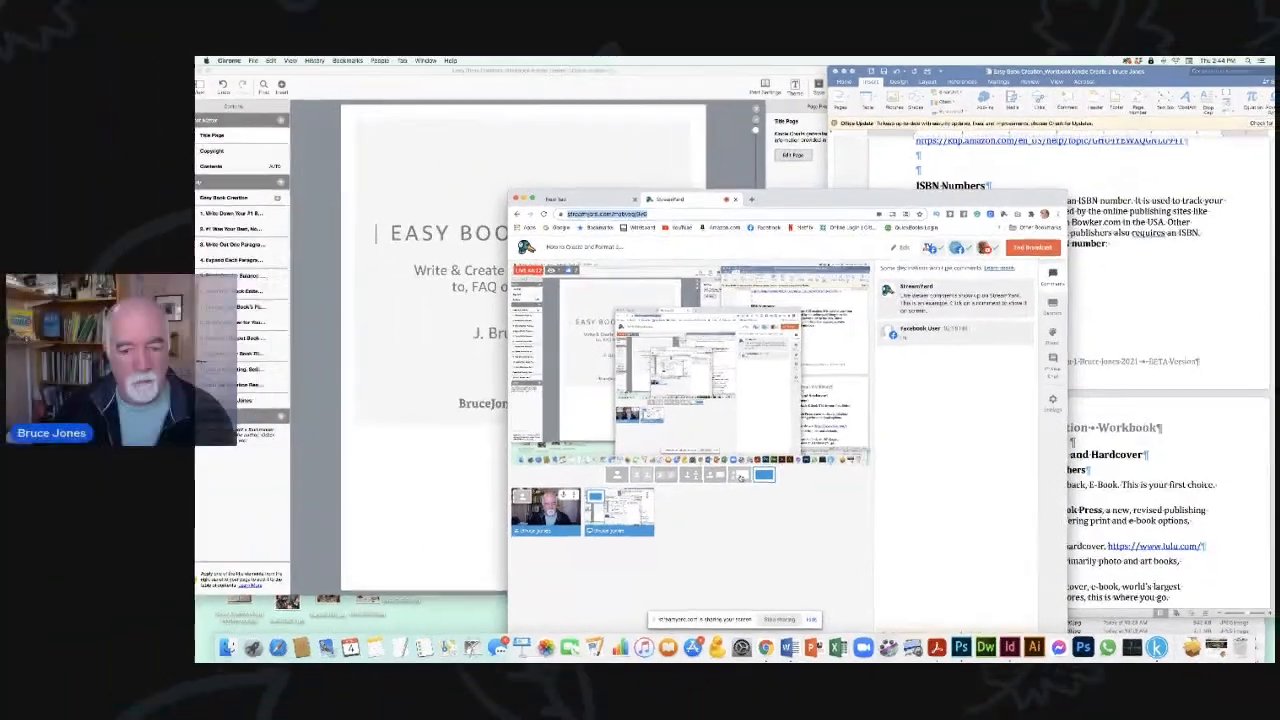
drag(825, 207, 855, 145)
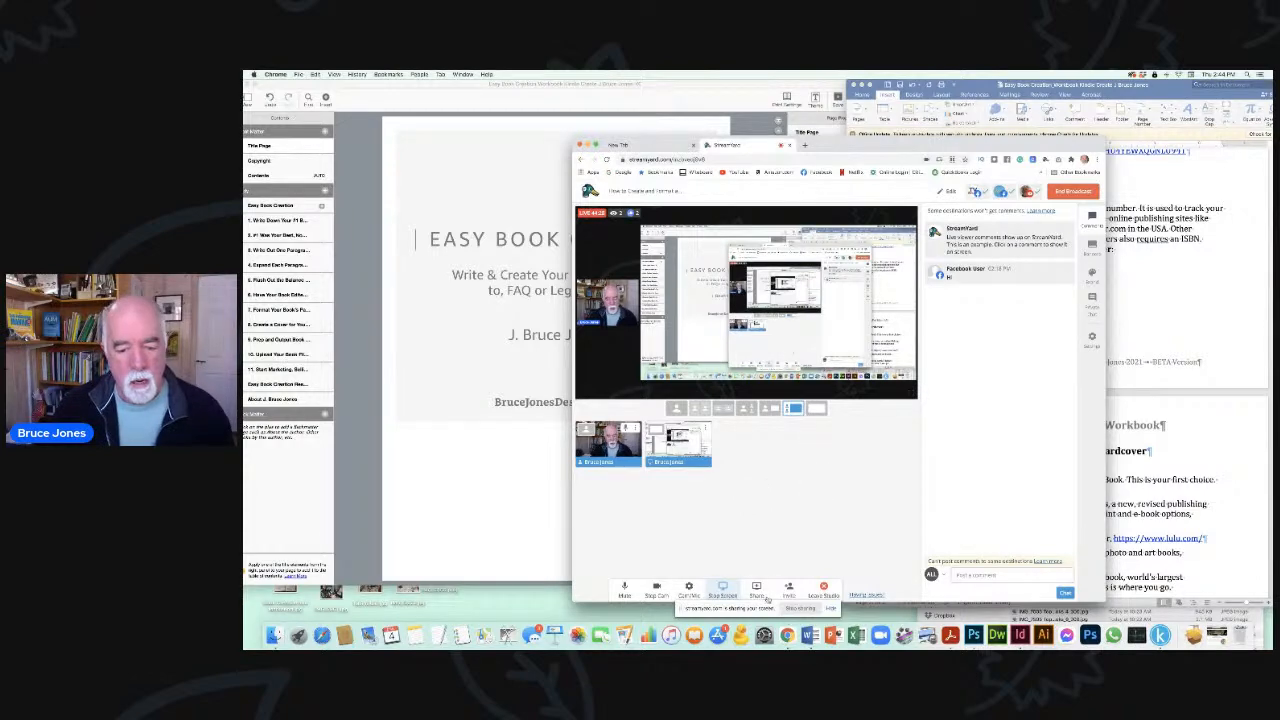
click(731, 592)
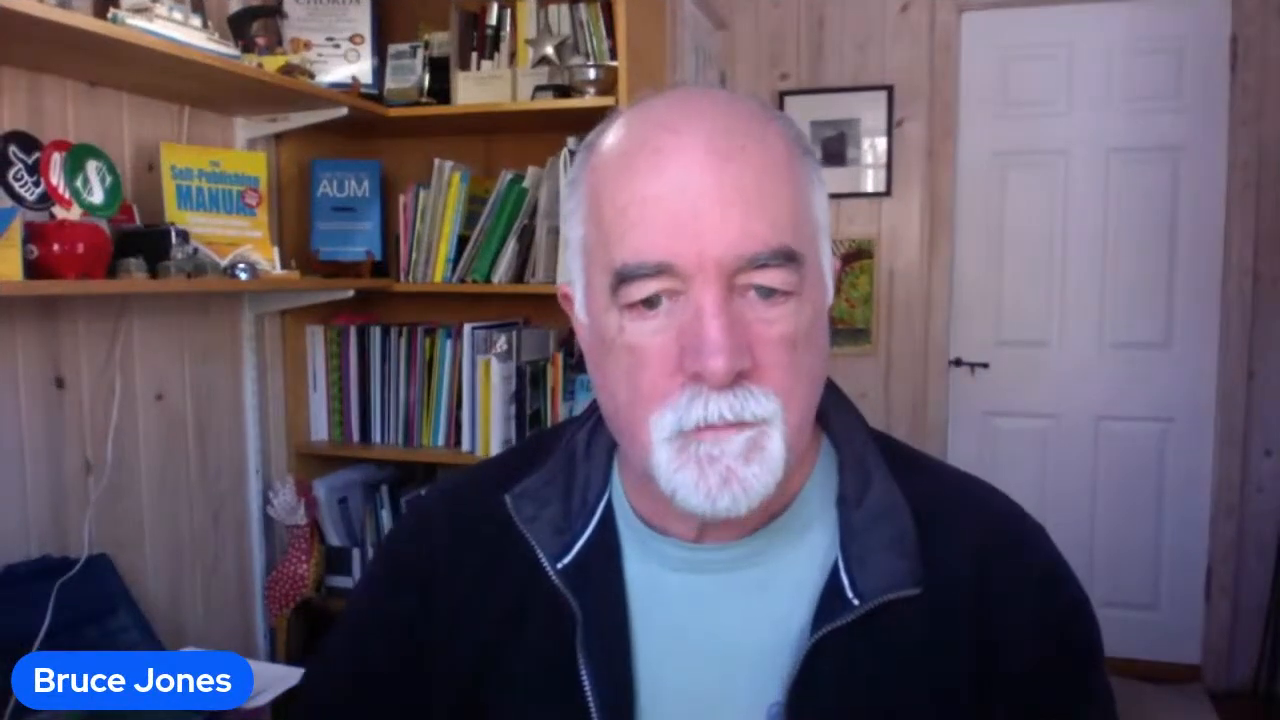